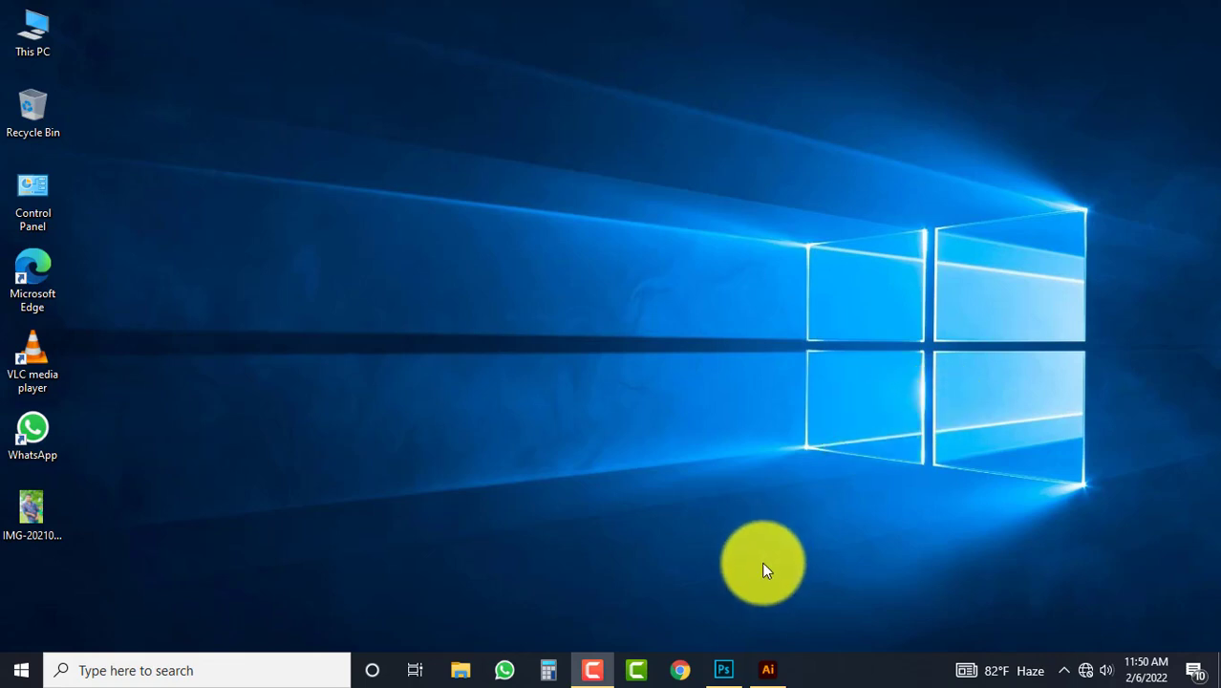
Step: Switch to Photoshop and create a new document 144 inches wide and 48 inches high at 72 pixels/inch in CMYK Color
{"action": "left_click", "coordinate": [726, 666]}
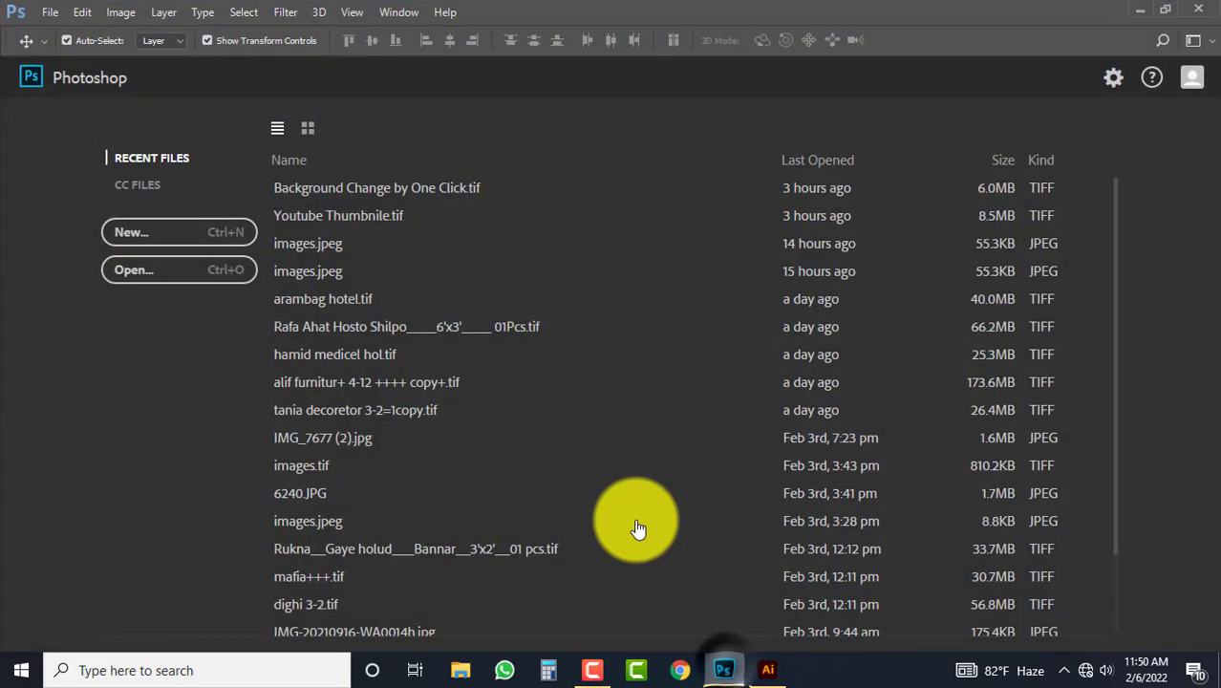
{"action": "left_click", "coordinate": [42, 13]}
{"action": "left_click", "coordinate": [81, 36]}
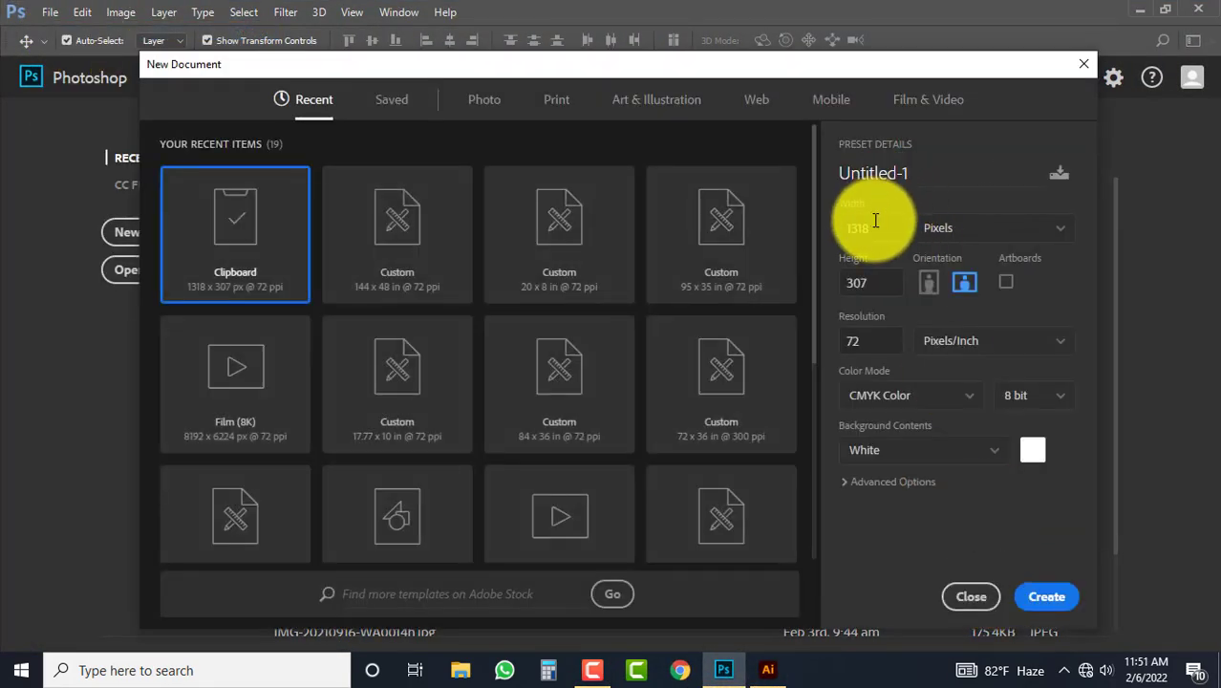
{"action": "left_click", "coordinate": [965, 228]}
{"action": "left_click", "coordinate": [965, 281]}
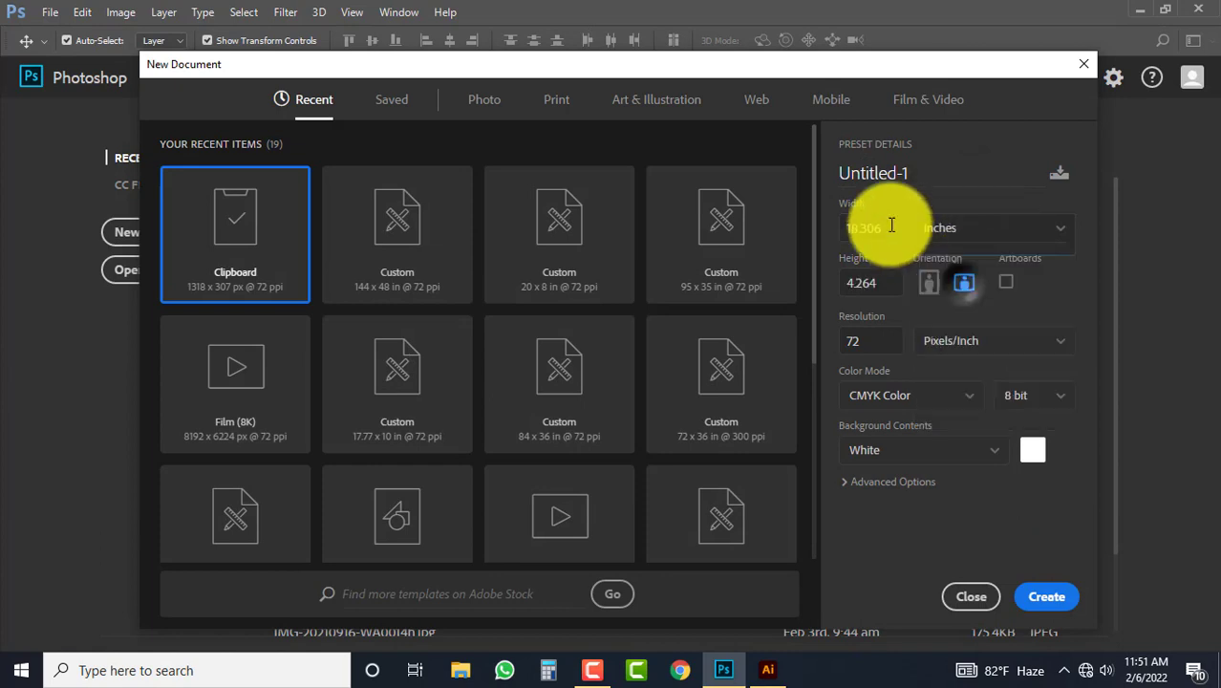
{"action": "left_click_drag", "start_coordinate": [890, 229], "coordinate": [783, 233]}
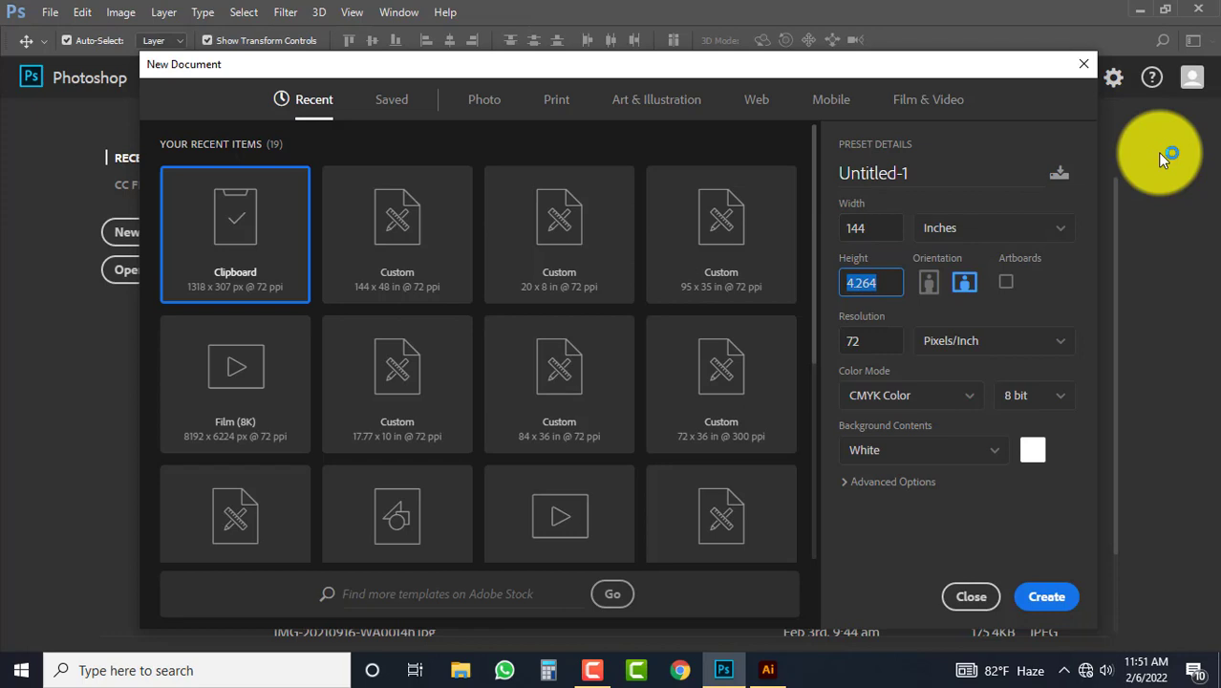
{"action": "type", "text": "48"}
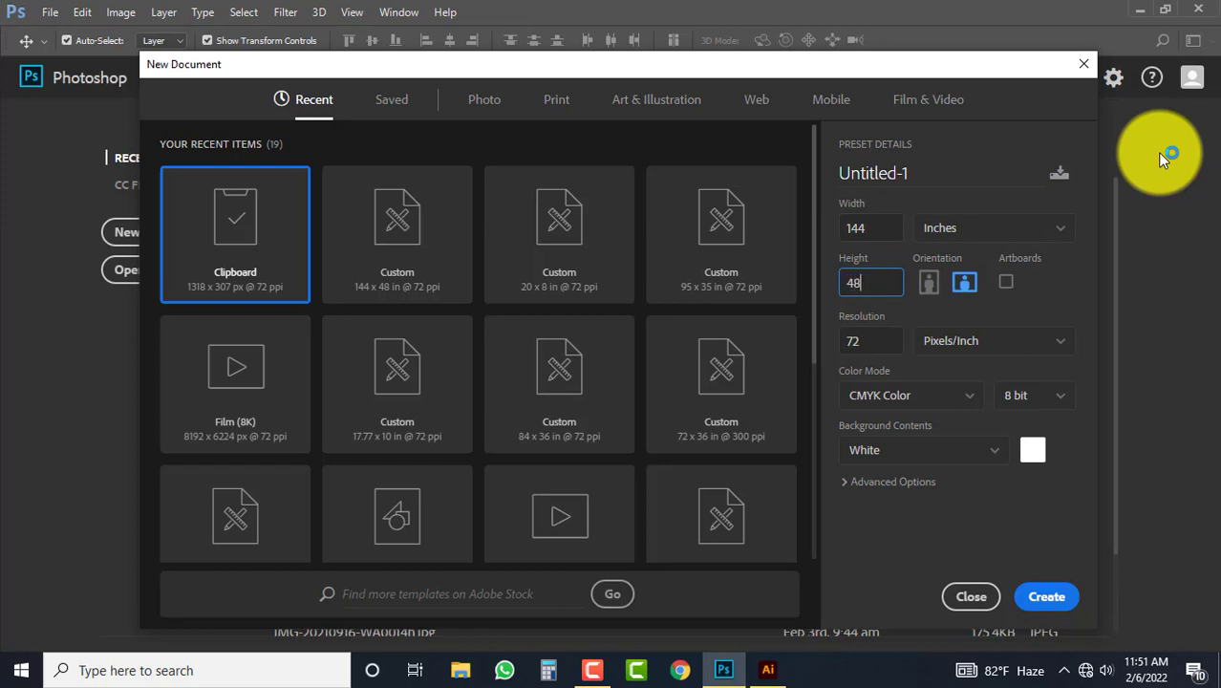
{"action": "left_click", "coordinate": [1053, 601]}
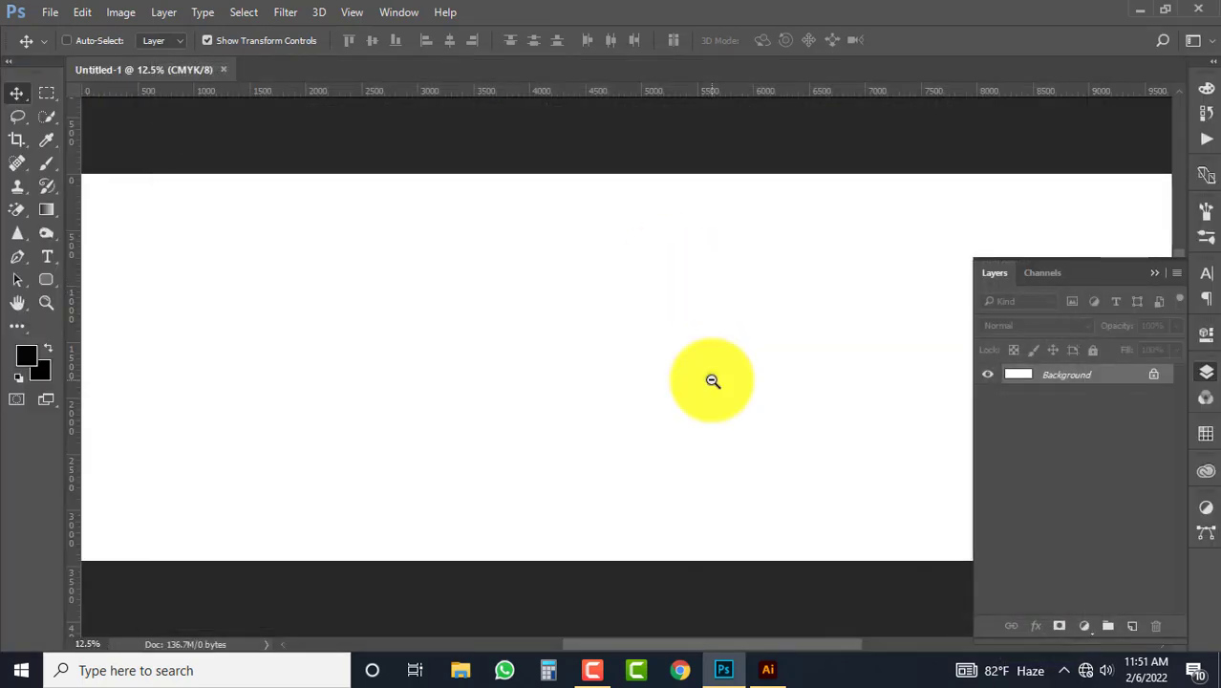
{"action": "left_click", "coordinate": [712, 380], "text": "alt"}
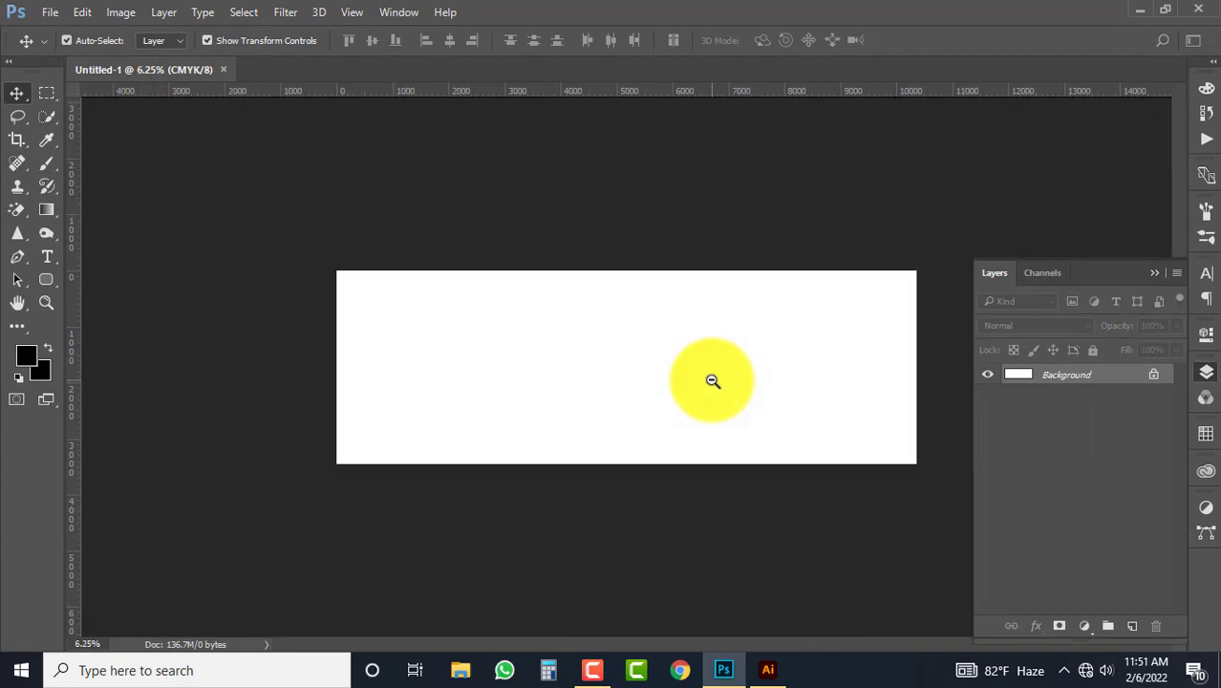
Step: Cut the "বিস্‌মিল্লাহির রাহ্‌মানির রাহিম" line in Illustrator and paste it into Photoshop as pixels, enlarged and centred at the canvas's top edge
{"action": "left_click", "coordinate": [777, 672]}
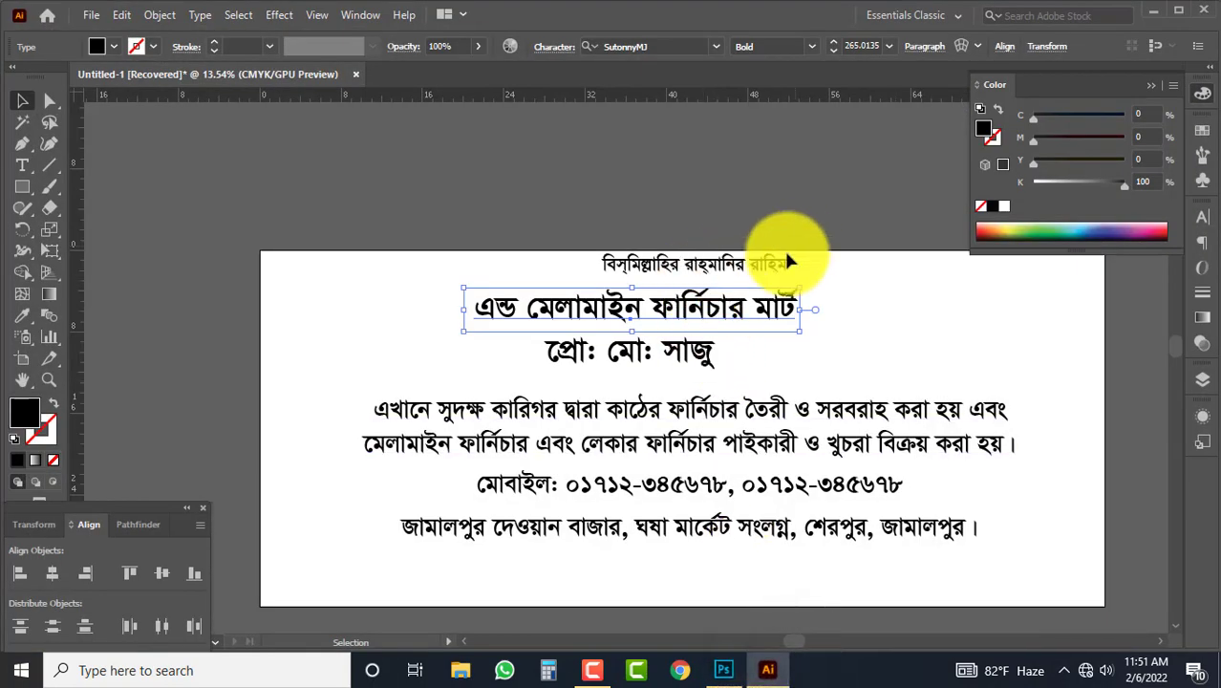
{"action": "key", "text": "Delete"}
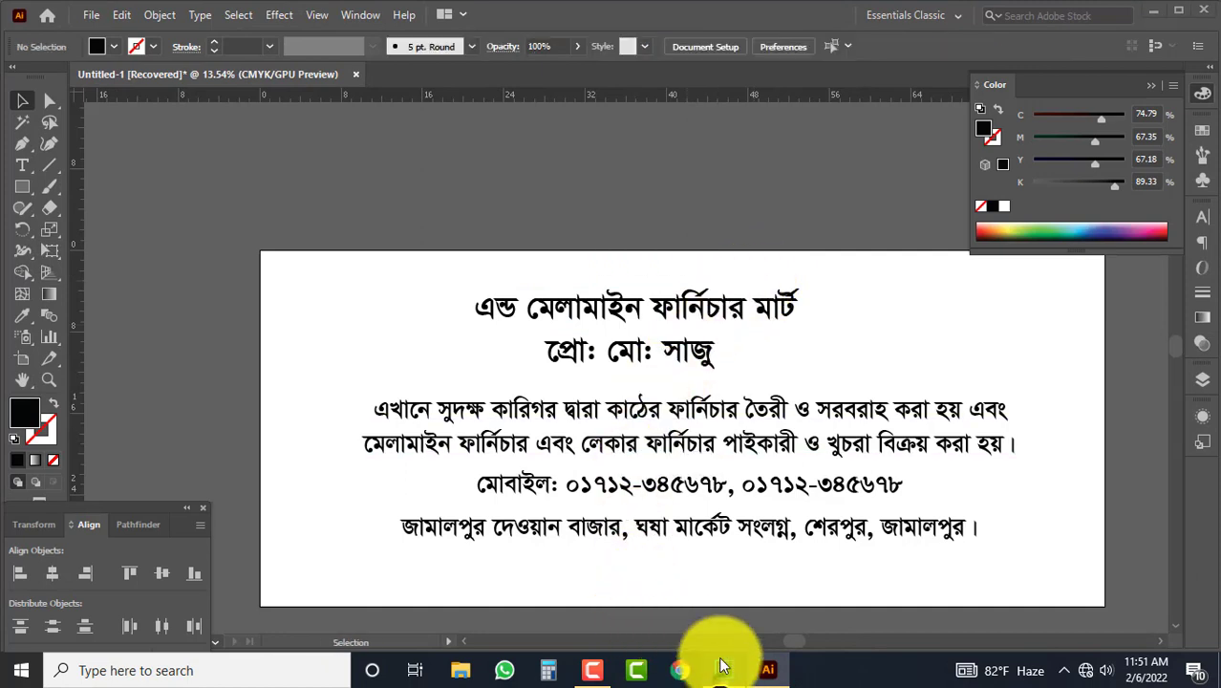
{"action": "left_click", "coordinate": [724, 668]}
{"action": "key", "text": "ctrl+v"}
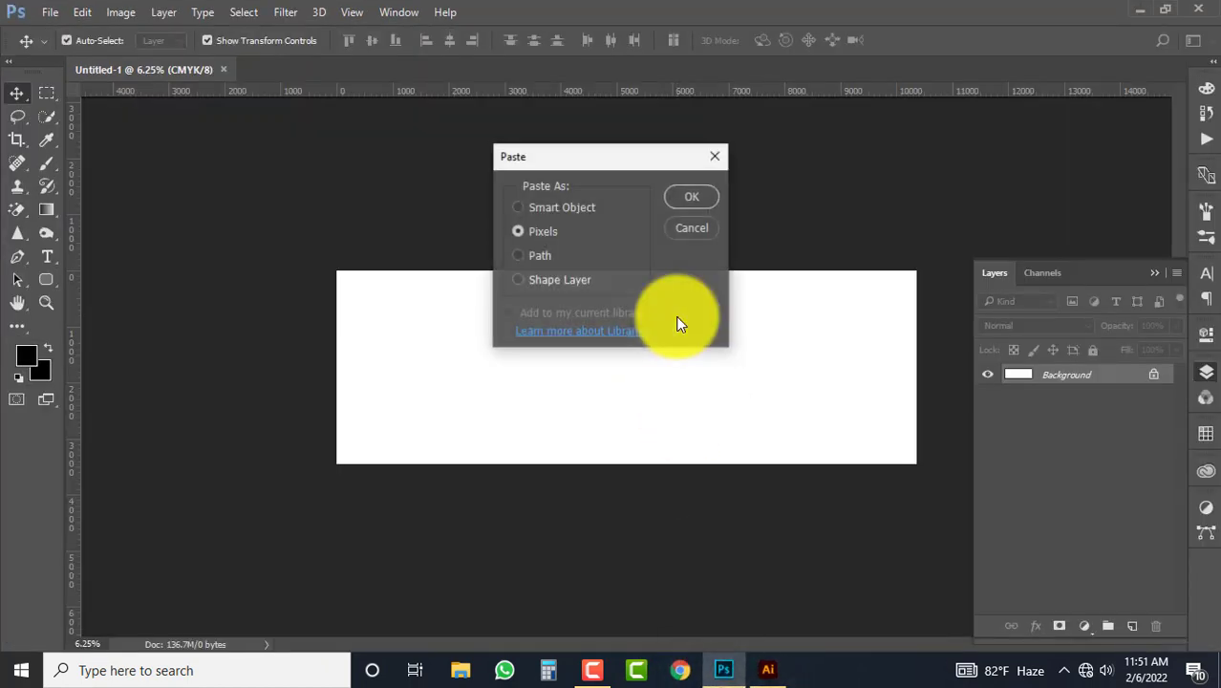
{"action": "left_click", "coordinate": [699, 198]}
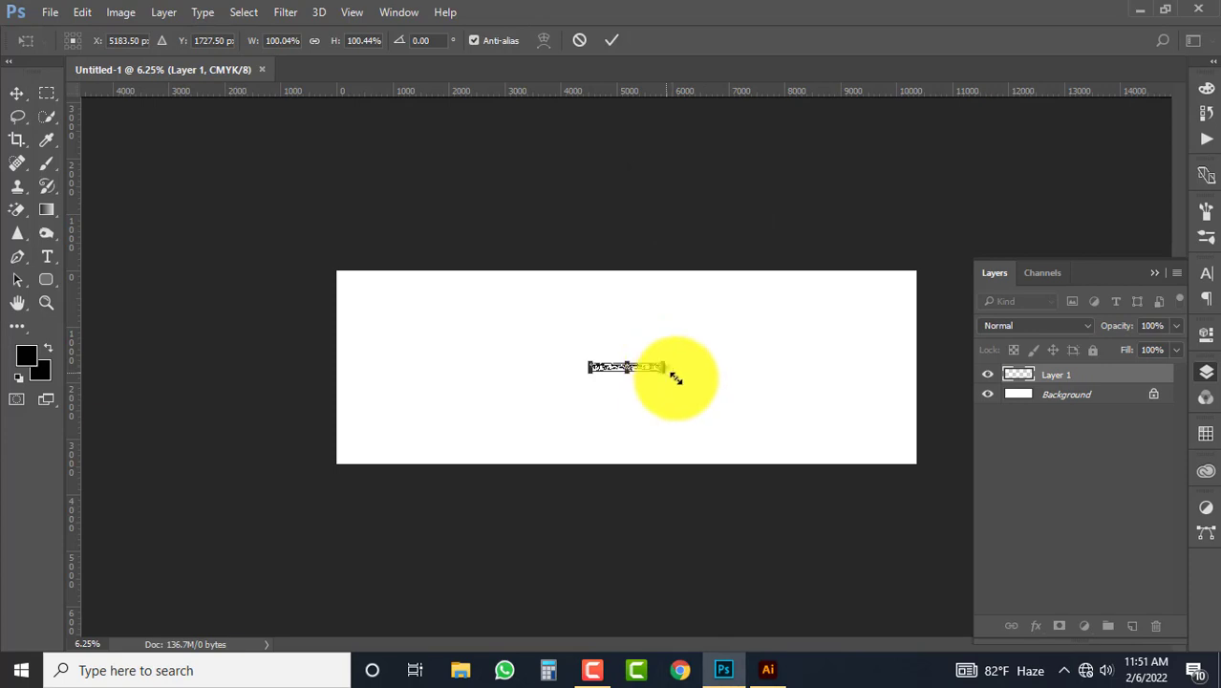
{"action": "left_click_drag", "start_coordinate": [675, 378], "coordinate": [656, 287]}
{"action": "key", "text": "Return"}
Step: Switch to Illustrator, undo the earlier text removals, and cut only the words "আলিফ ফার্নিচার" from the heading
{"action": "left_click", "coordinate": [726, 677]}
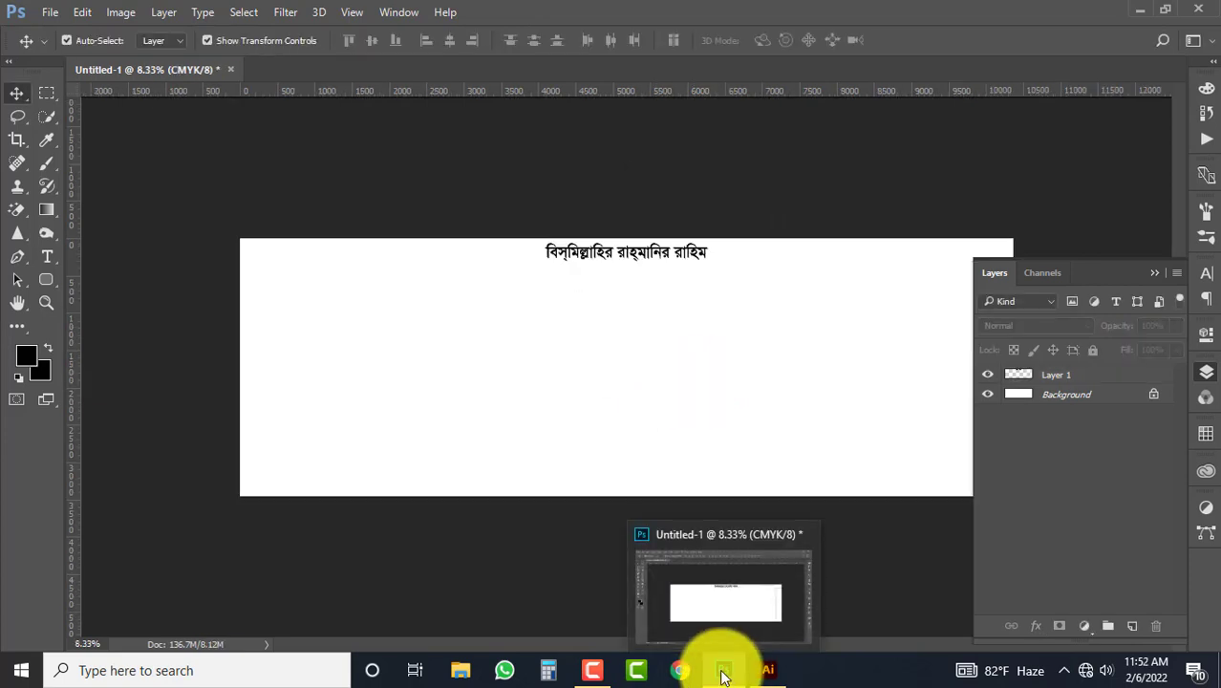
{"action": "left_click", "coordinate": [767, 669]}
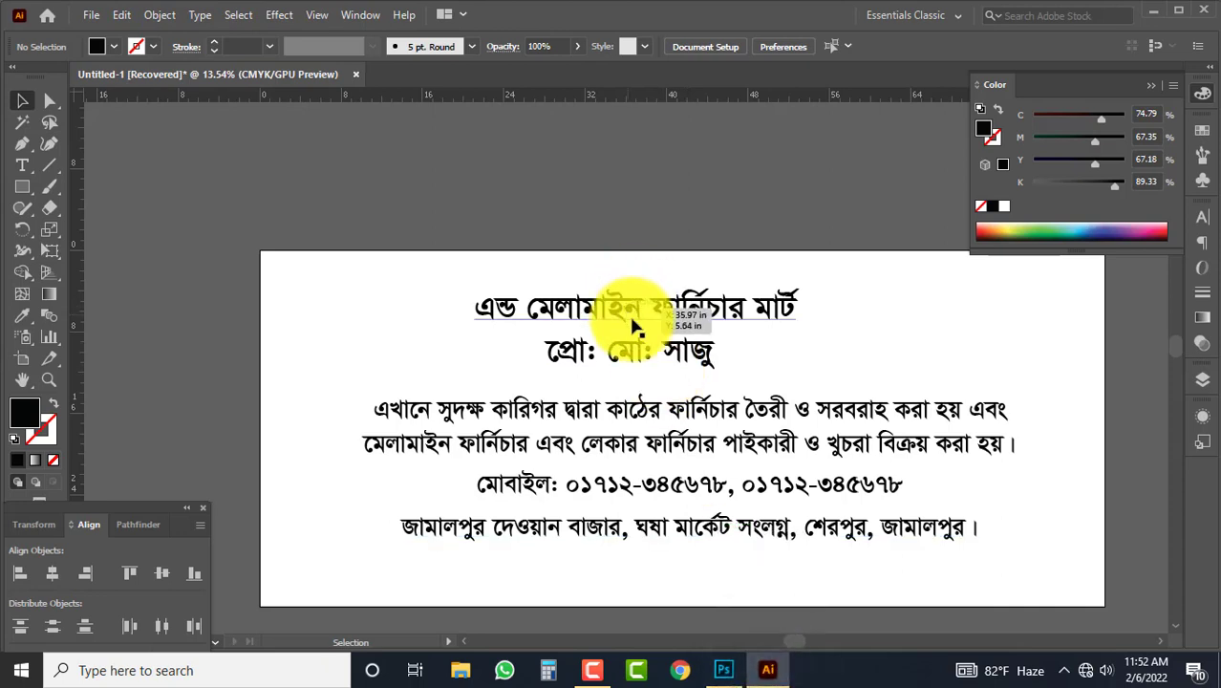
{"action": "key", "text": "ctrl+z"}
{"action": "key", "text": "ctrl+z"}
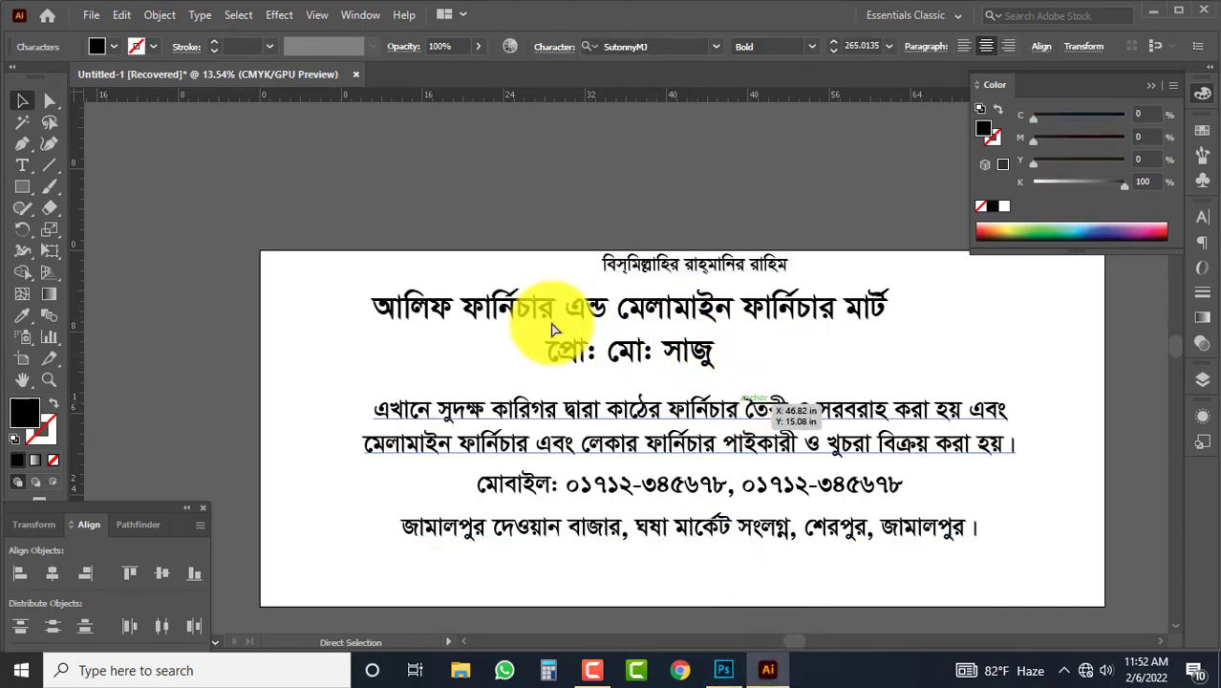
{"action": "key", "text": "t"}
{"action": "left_click_drag", "start_coordinate": [554, 308], "coordinate": [344, 314]}
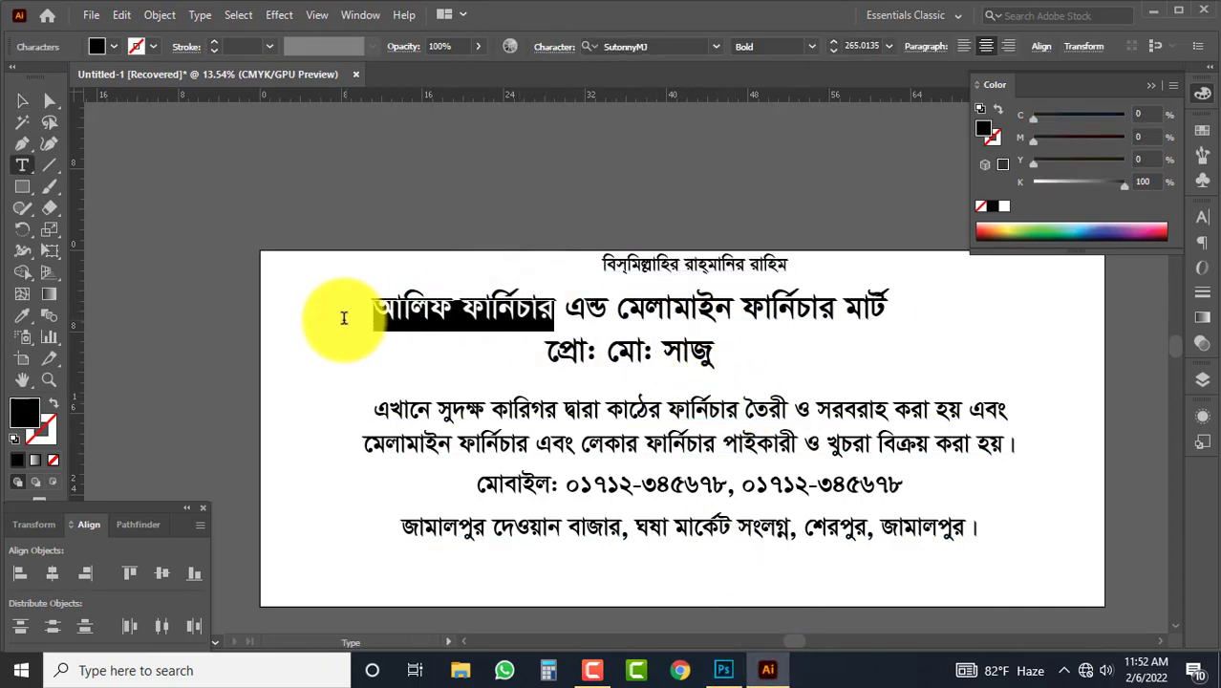
{"action": "key", "text": "BackSpace"}
{"action": "key", "text": "Escape"}
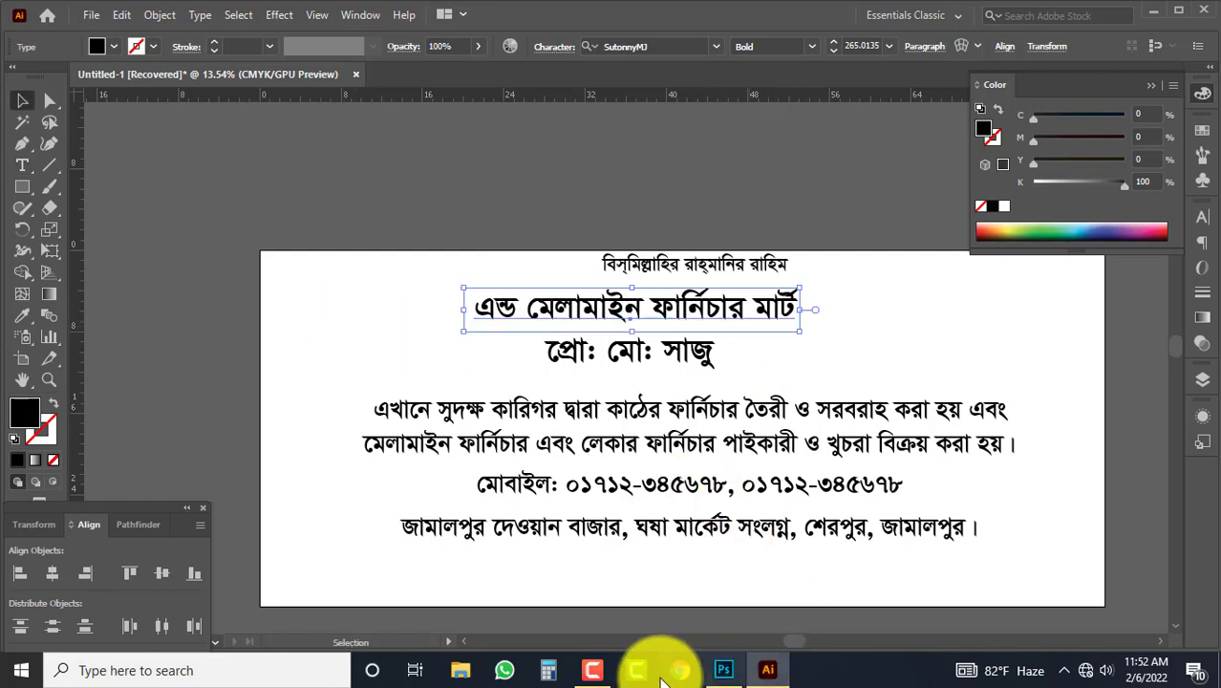
Step: Paste "আলিফ ফার্নিচার" into Photoshop as pixels, scale it to about 310%, and place it just below the opening line
{"action": "left_click", "coordinate": [723, 670]}
{"action": "key", "text": "ctrl+v"}
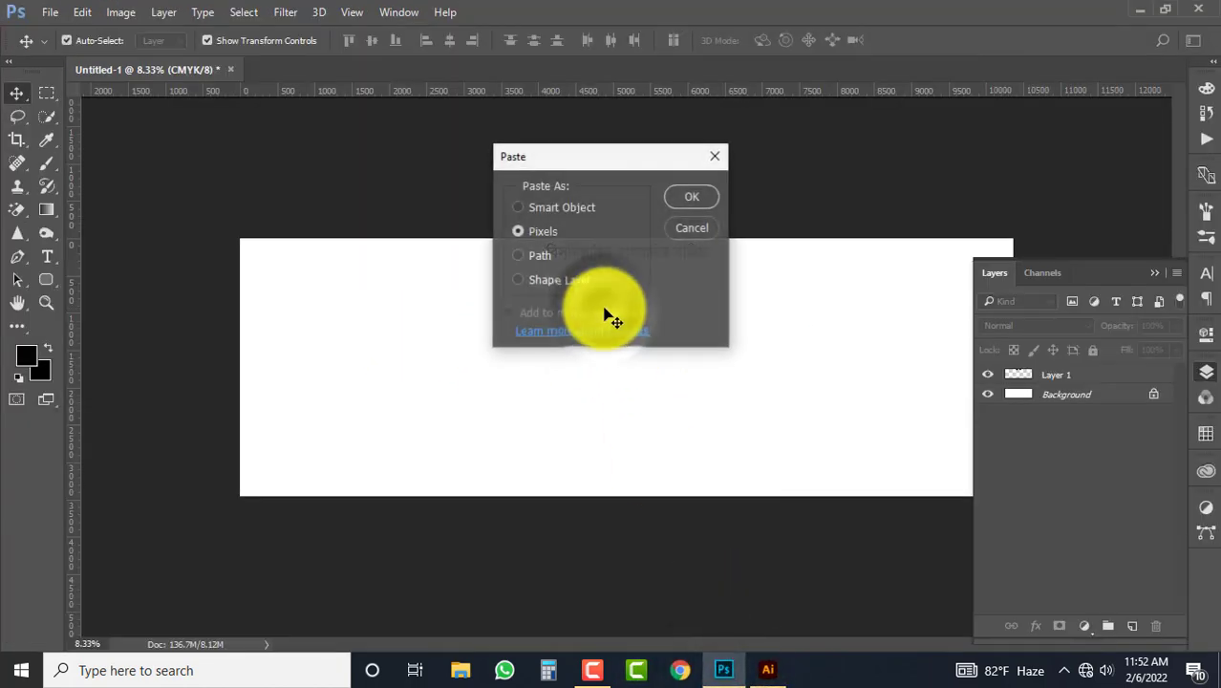
{"action": "left_click", "coordinate": [694, 196]}
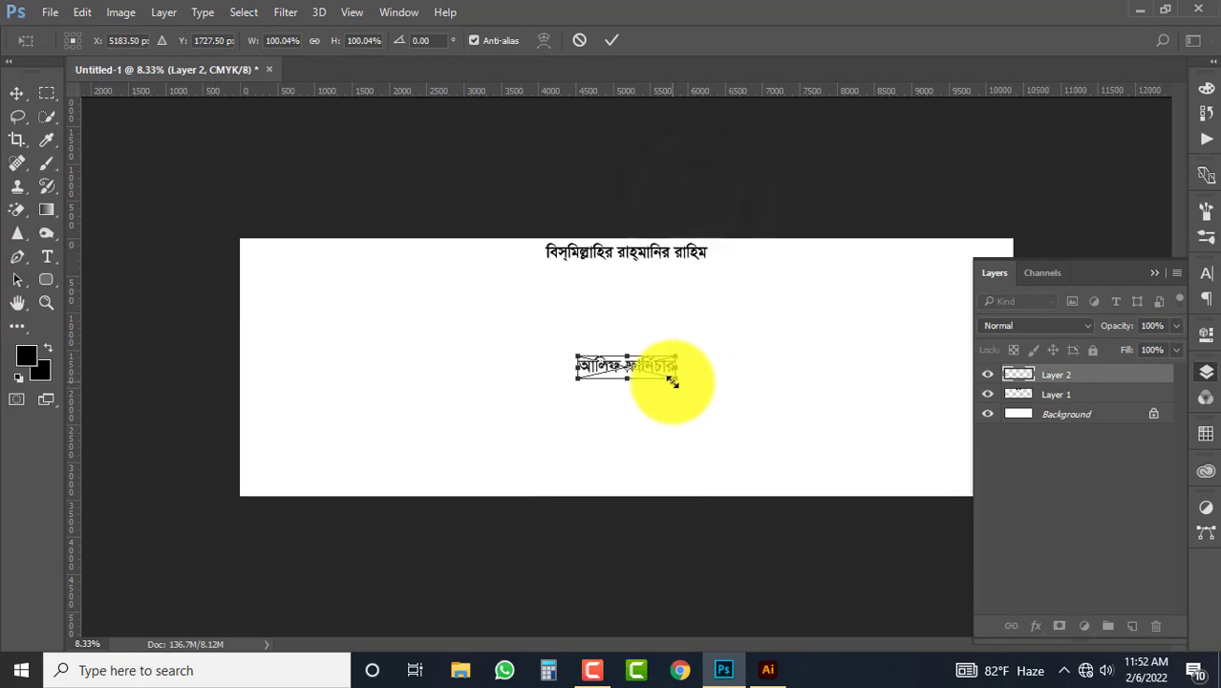
{"action": "left_click_drag", "start_coordinate": [672, 380], "coordinate": [775, 408]}
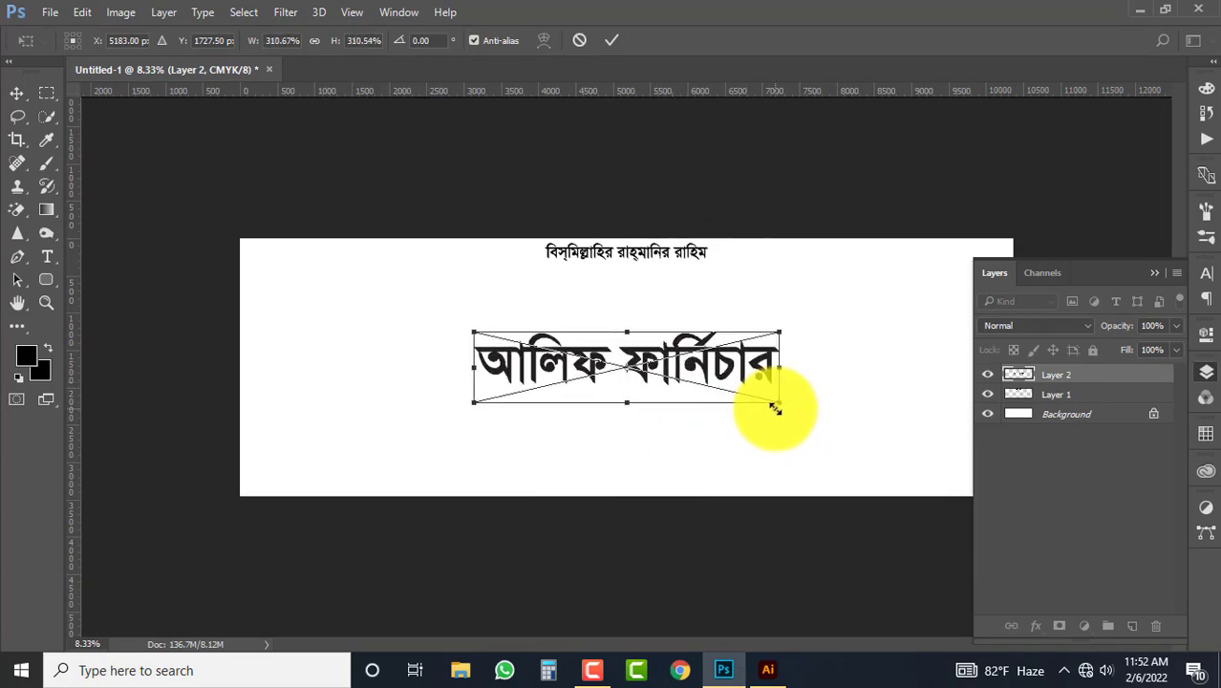
{"action": "key", "text": "Return"}
{"action": "left_click_drag", "start_coordinate": [708, 355], "coordinate": [721, 287]}
Step: Switch to Illustrator and cut the remaining heading text "এন্ড মেলামাইন ফার্নিচার মার্ট"
{"action": "left_click", "coordinate": [768, 670]}
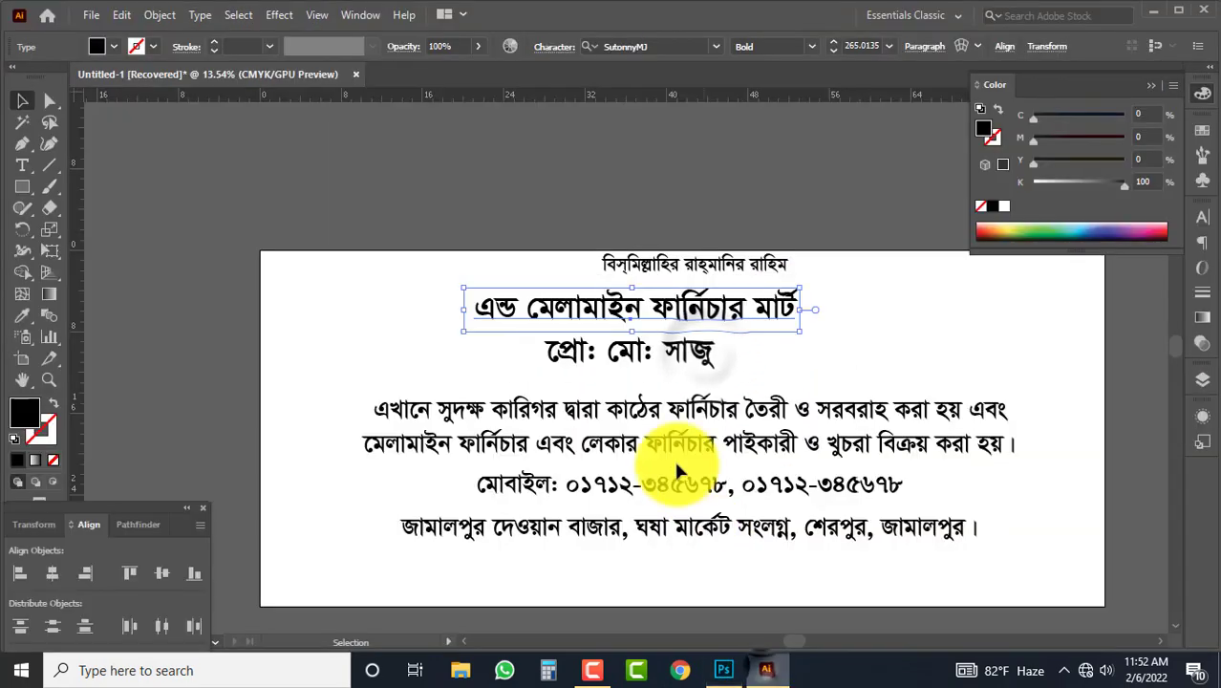
{"action": "double_click", "coordinate": [478, 308]}
{"action": "left_click_drag", "start_coordinate": [477, 308], "coordinate": [833, 312]}
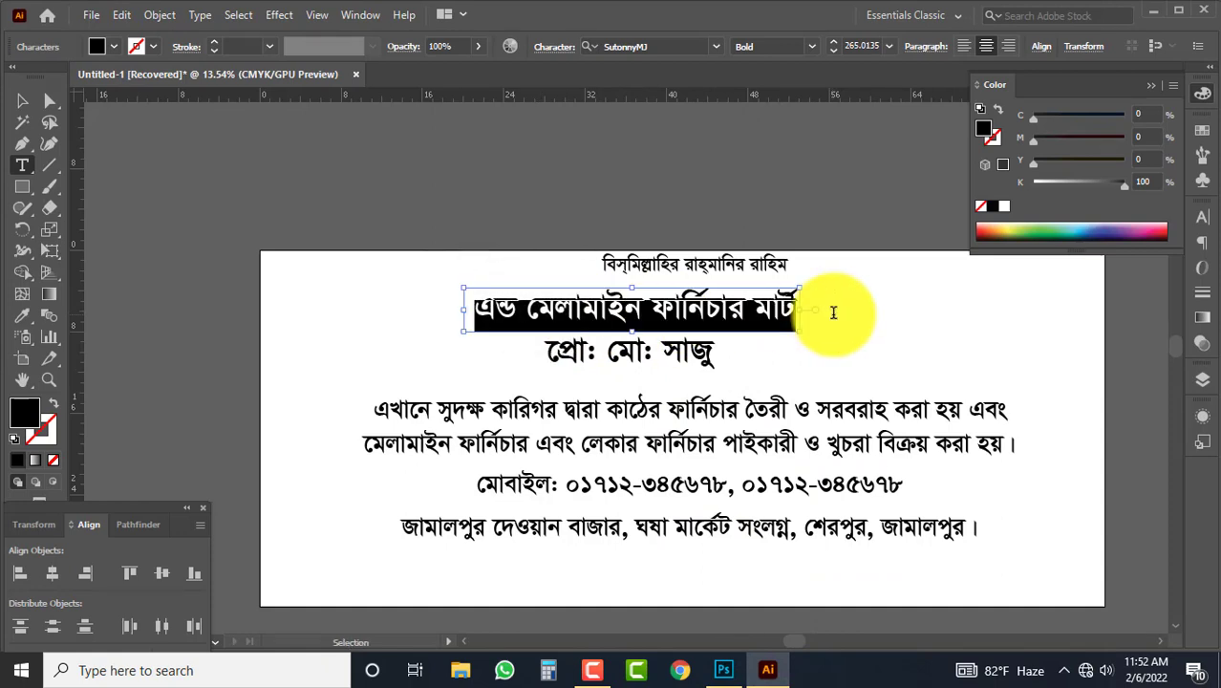
{"action": "key", "text": "BackSpace"}
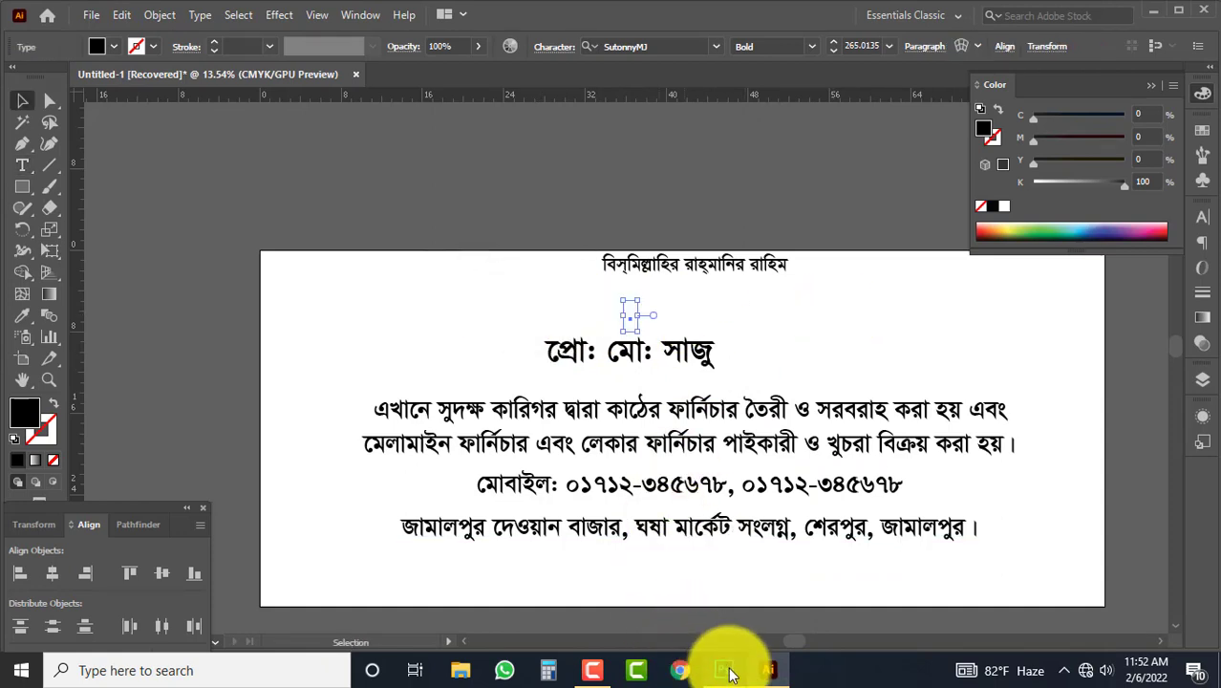
Step: Paste "এন্ড মেলামাইন ফার্নিচার মার্ট" into Photoshop as pixels, scaled to about 191% and centred below "আলিফ ফার্নিচার"
{"action": "left_click", "coordinate": [724, 670]}
{"action": "left_click", "coordinate": [637, 374]}
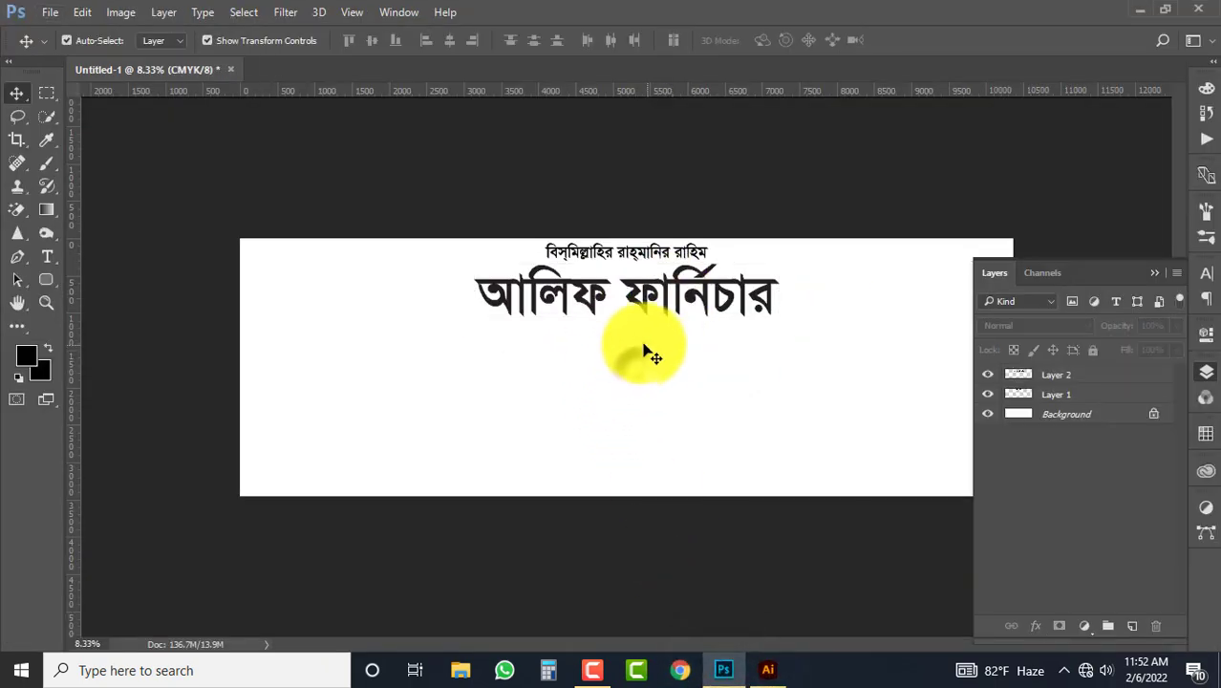
{"action": "key", "text": "ctrl+v"}
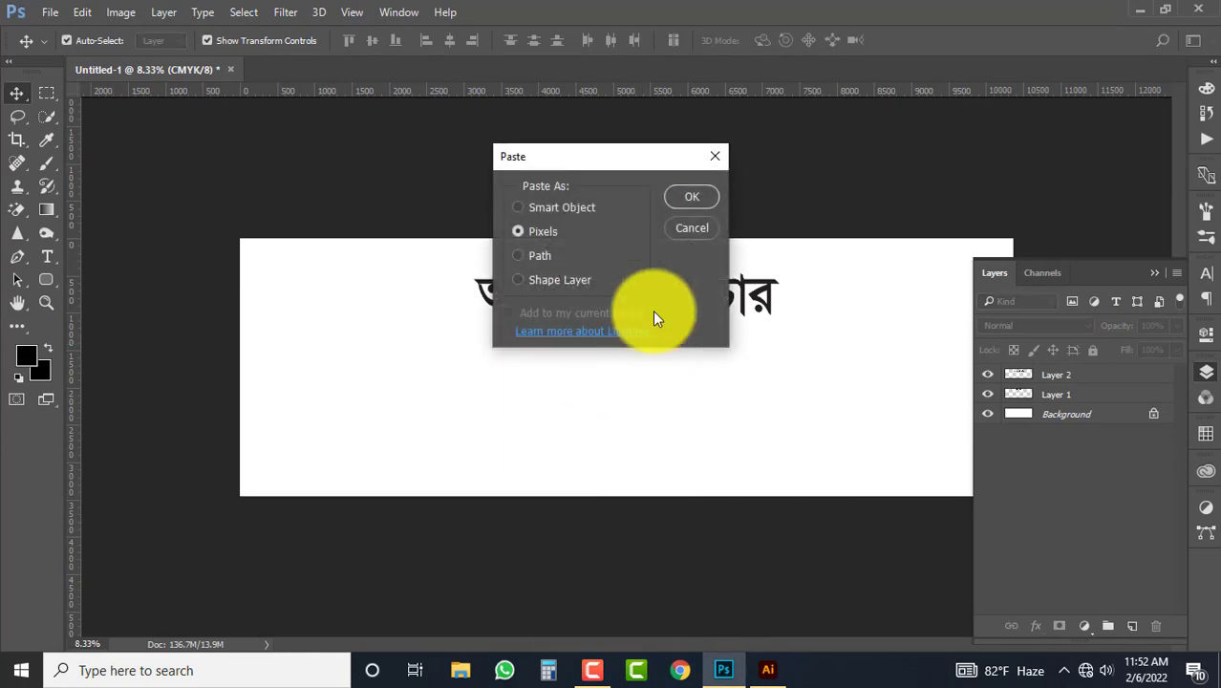
{"action": "left_click", "coordinate": [696, 195]}
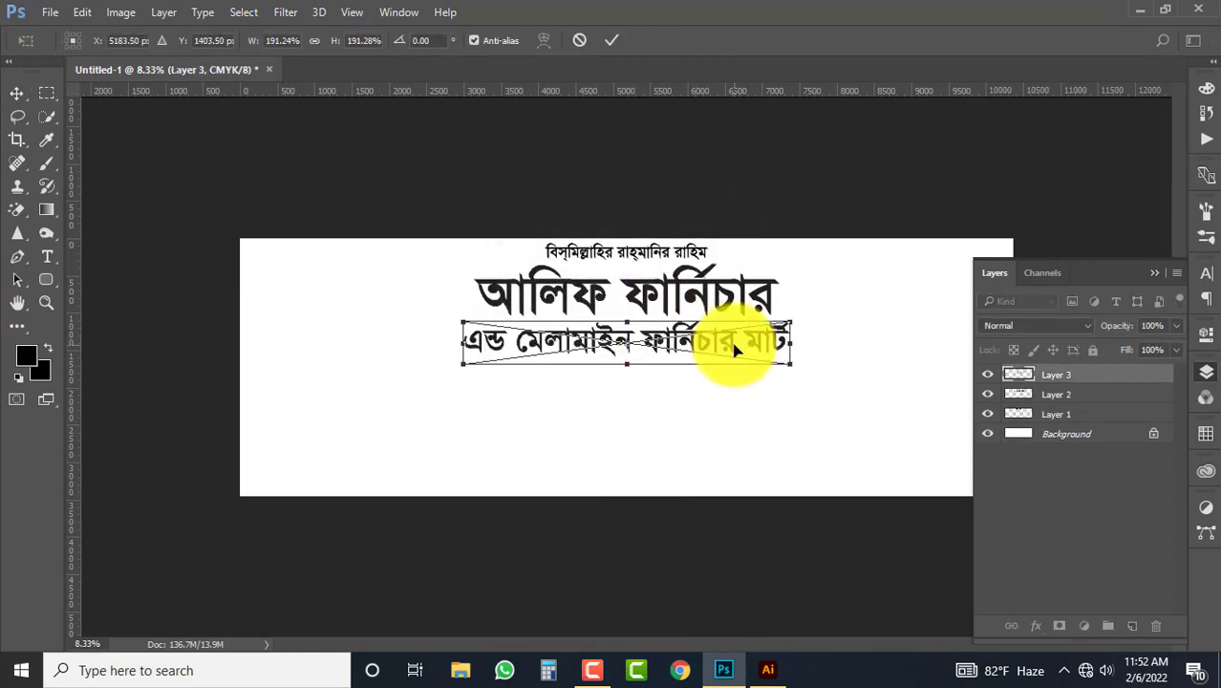
{"action": "key", "text": "Return"}
Step: Switch to Illustrator, delete the emptied heading text object, and cut the two-line description of the furniture services
{"action": "left_click", "coordinate": [767, 670]}
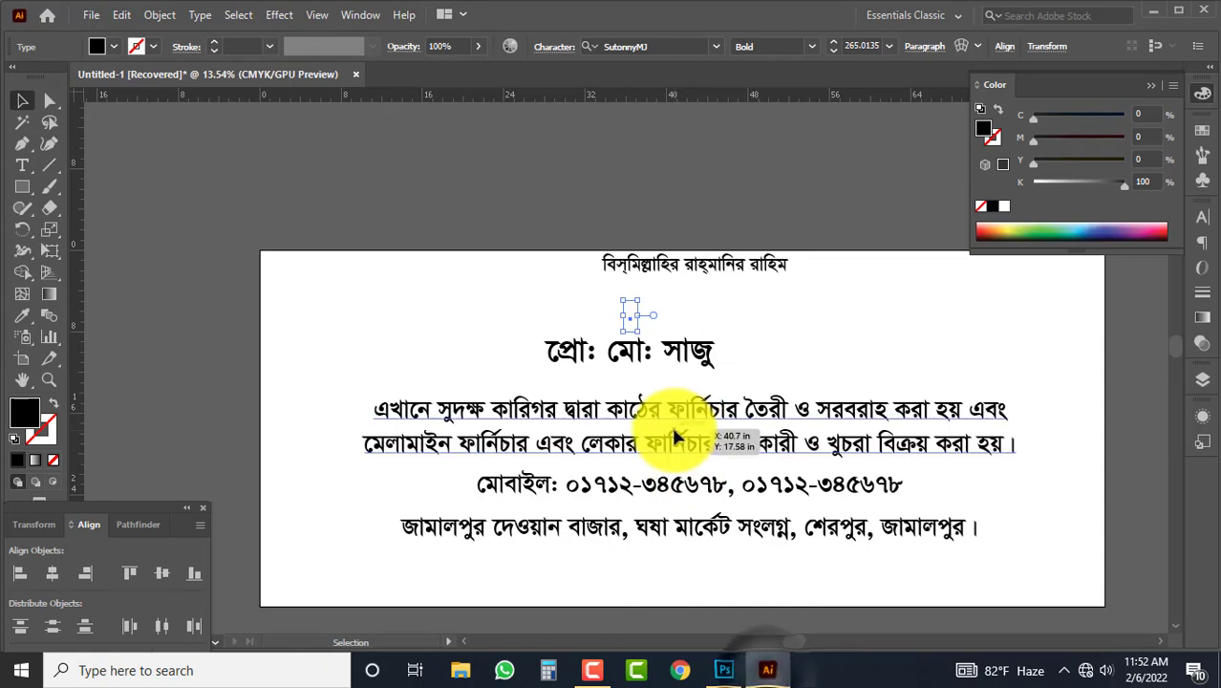
{"action": "key", "text": "Delete"}
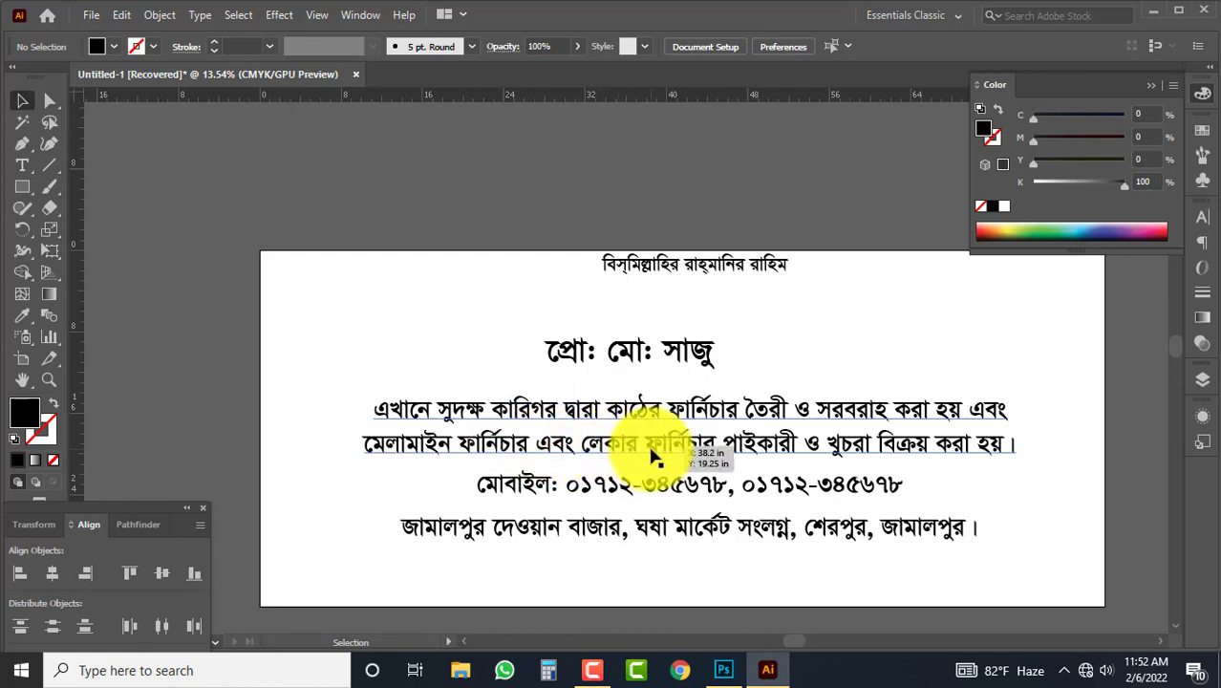
{"action": "left_click", "coordinate": [803, 449]}
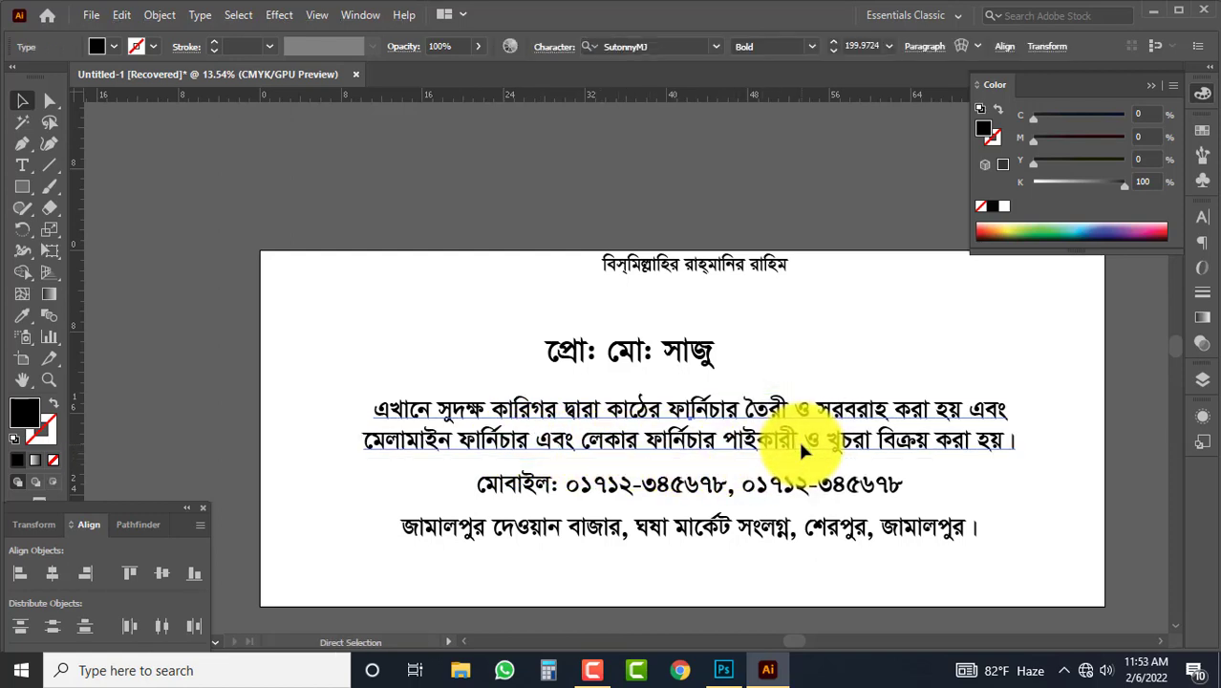
{"action": "key", "text": "Delete"}
Step: Paste the two-line service description into Photoshop as pixels, move it below the heading, and scale it to about 125%
{"action": "left_click", "coordinate": [723, 670]}
{"action": "left_click_drag", "start_coordinate": [637, 417], "coordinate": [640, 423]}
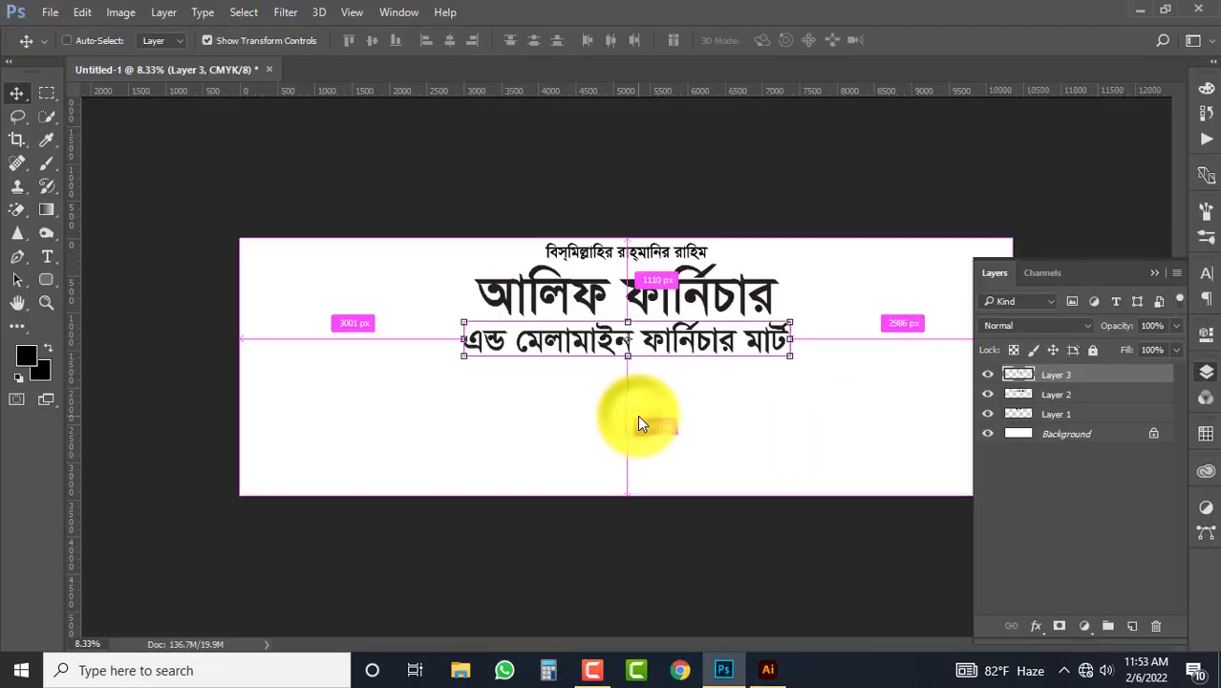
{"action": "key", "text": "ctrl+v"}
{"action": "left_click", "coordinate": [687, 197]}
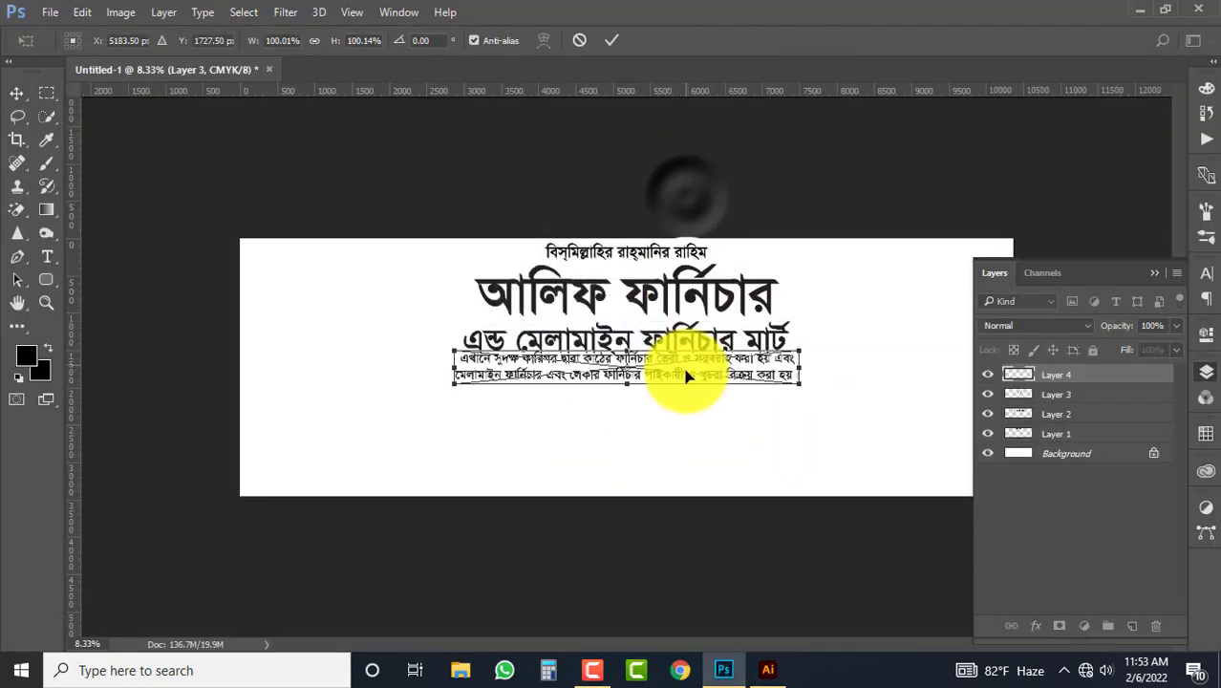
{"action": "left_click_drag", "start_coordinate": [697, 375], "coordinate": [697, 397]}
{"action": "left_click_drag", "start_coordinate": [800, 411], "coordinate": [841, 417]}
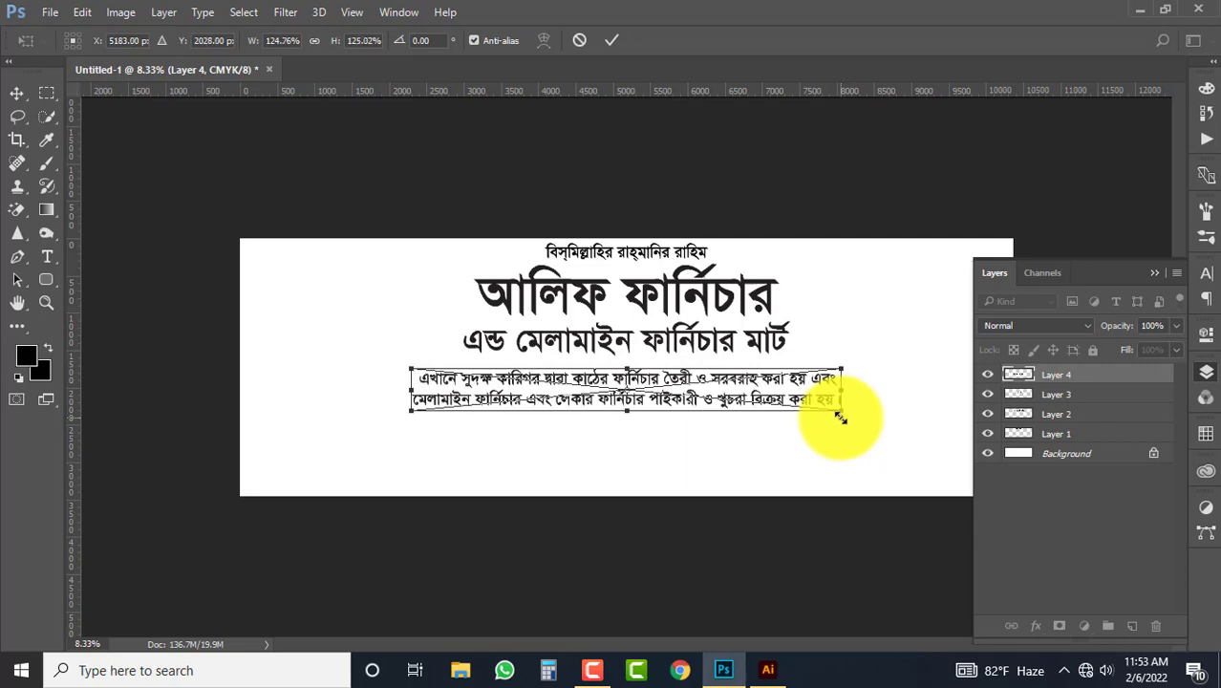
Step: Switch to Illustrator and cut the mobile number line
{"action": "left_click", "coordinate": [768, 670]}
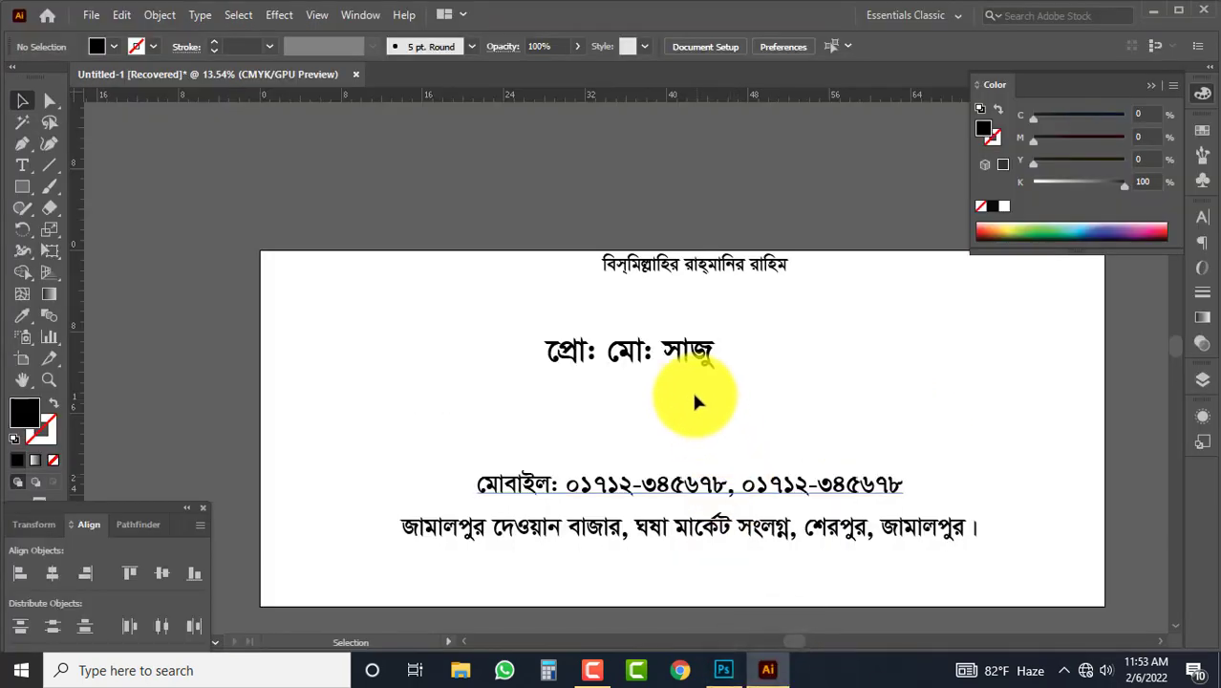
{"action": "left_click", "coordinate": [623, 486]}
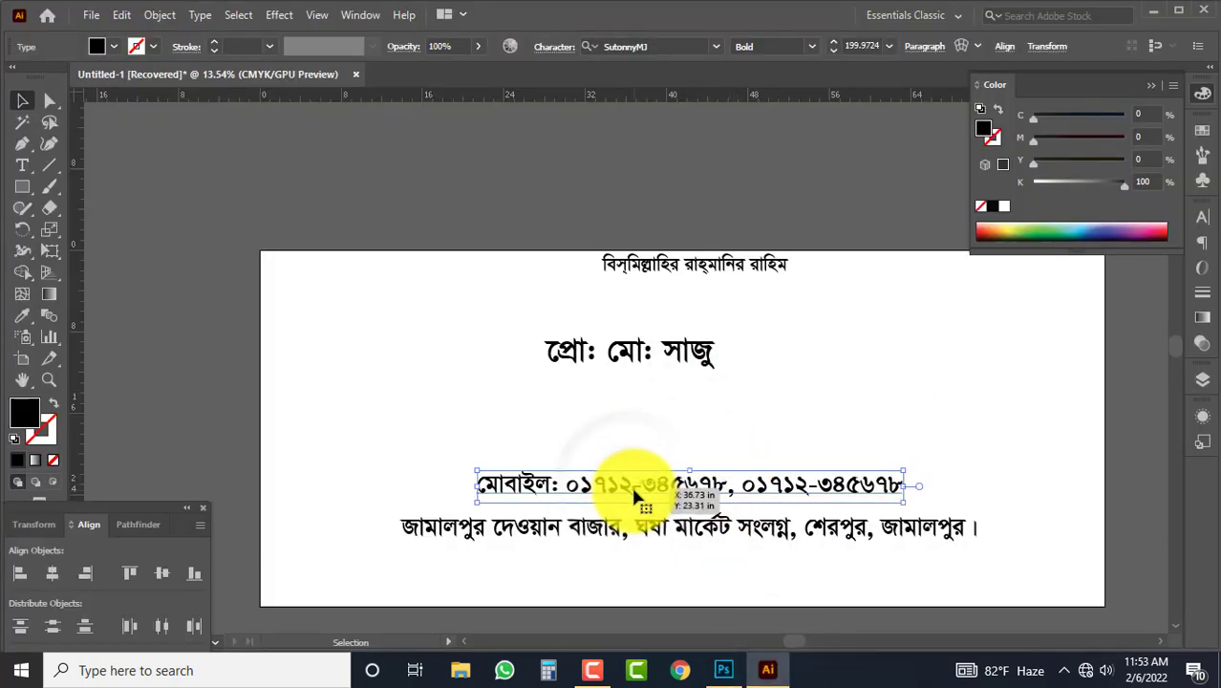
{"action": "key", "text": "ctrl+x"}
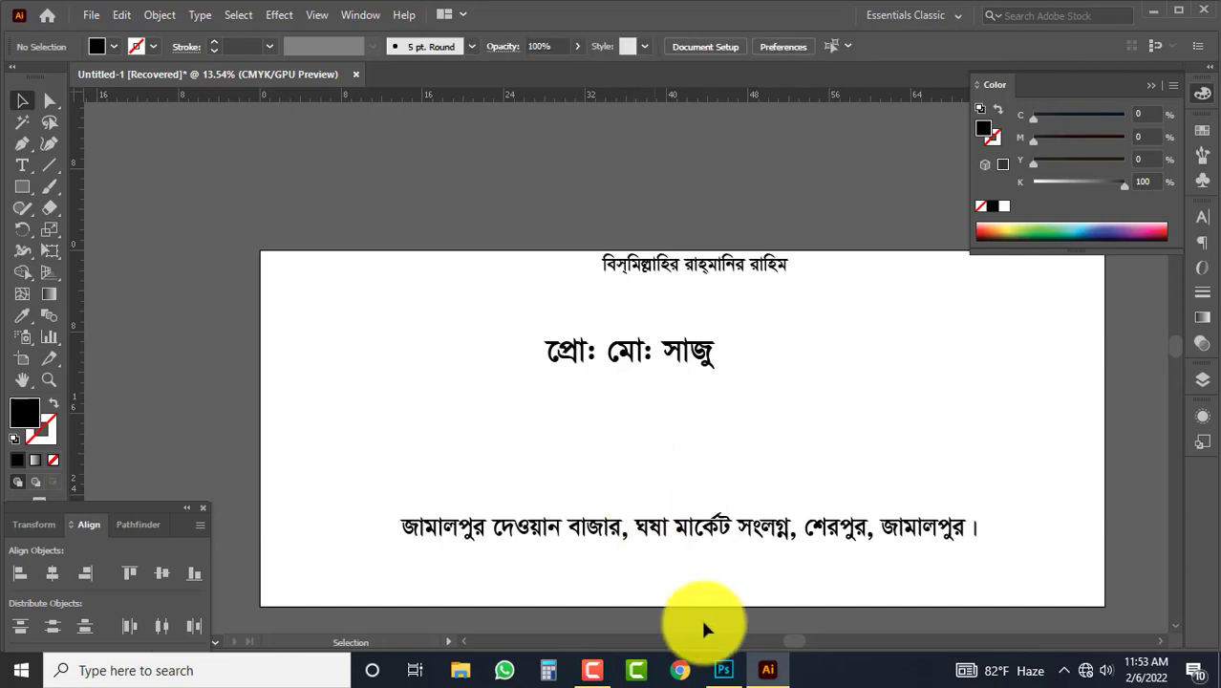
Step: Paste the mobile number line into Photoshop as pixels, enlarge it, and place it centred below the service description
{"action": "left_click", "coordinate": [722, 672]}
{"action": "left_click", "coordinate": [638, 467]}
{"action": "key", "text": "ctrl+v"}
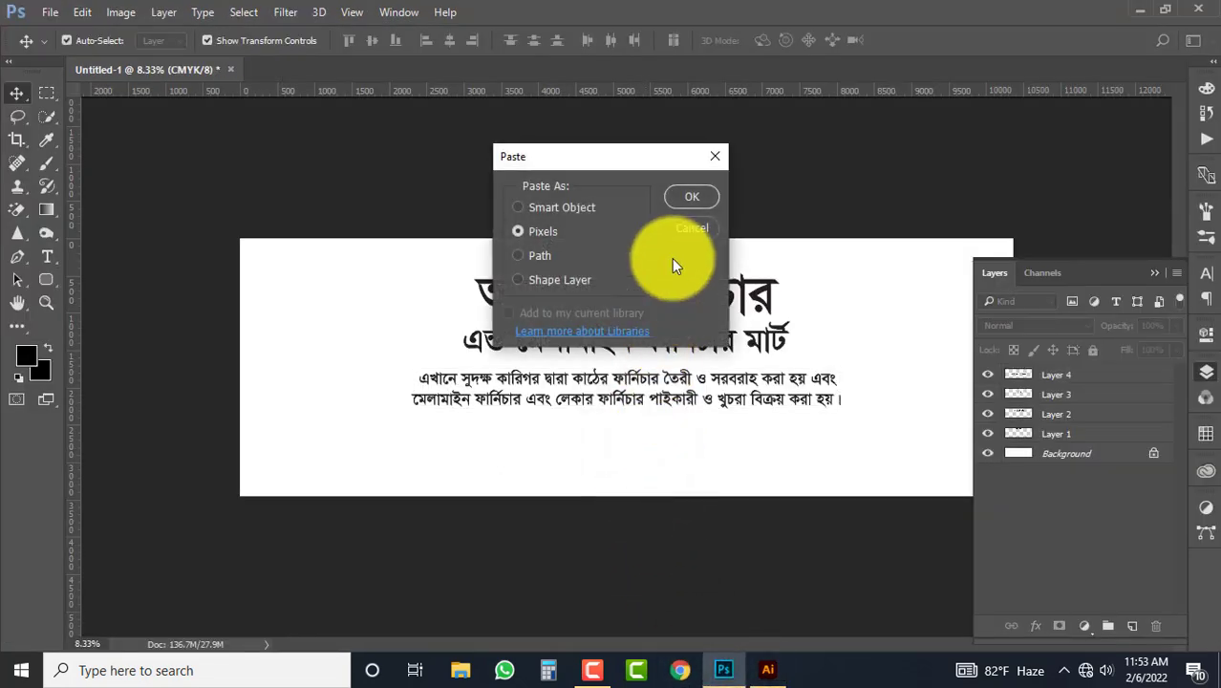
{"action": "left_click", "coordinate": [689, 196]}
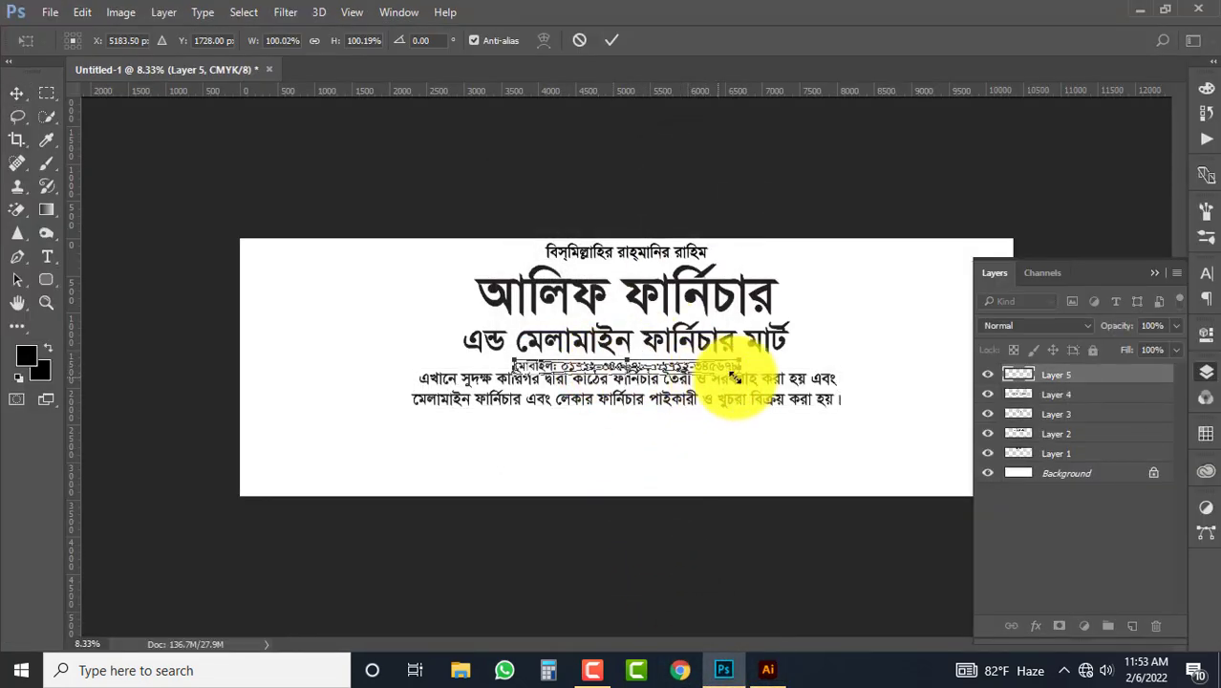
{"action": "left_click_drag", "start_coordinate": [738, 373], "coordinate": [802, 436]}
{"action": "key", "text": "Return"}
Step: Switch to Illustrator and cut the shop address line
{"action": "left_click", "coordinate": [767, 669]}
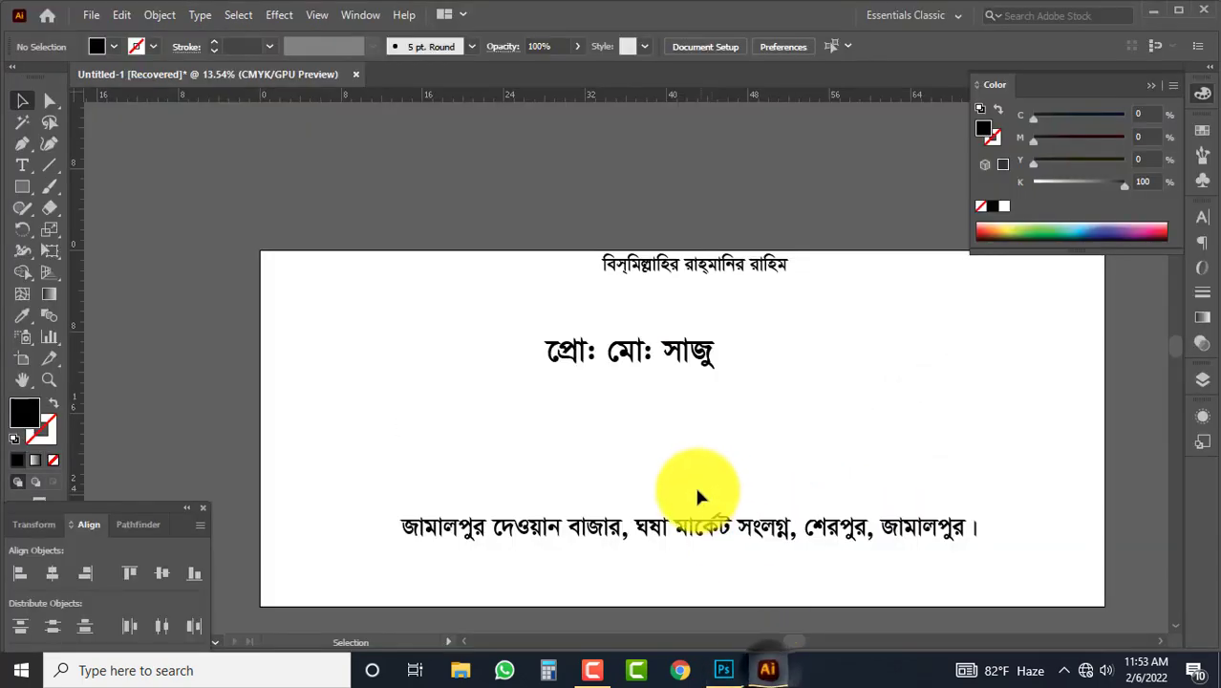
{"action": "left_click", "coordinate": [668, 533]}
{"action": "key", "text": "ctrl+x"}
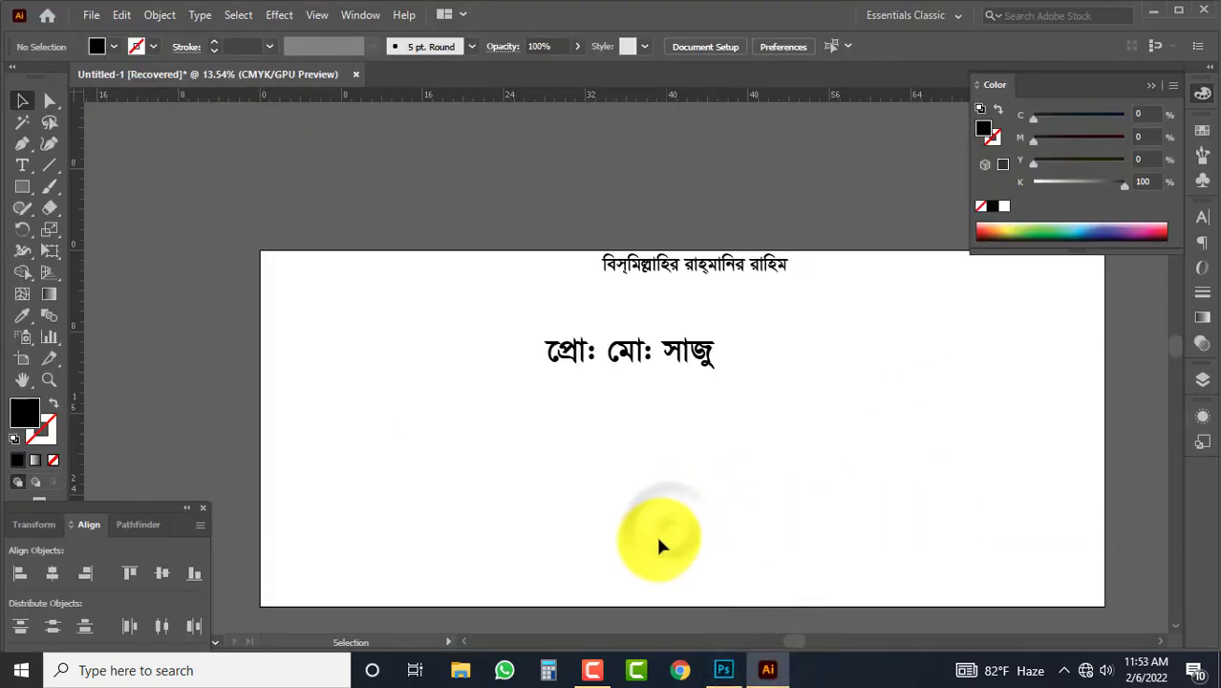
Step: Paste the address line into Photoshop as pixels, scaled to about 157% and centred below the mobile number line
{"action": "left_click", "coordinate": [723, 669]}
{"action": "left_click", "coordinate": [655, 474]}
{"action": "key", "text": "ctrl+v"}
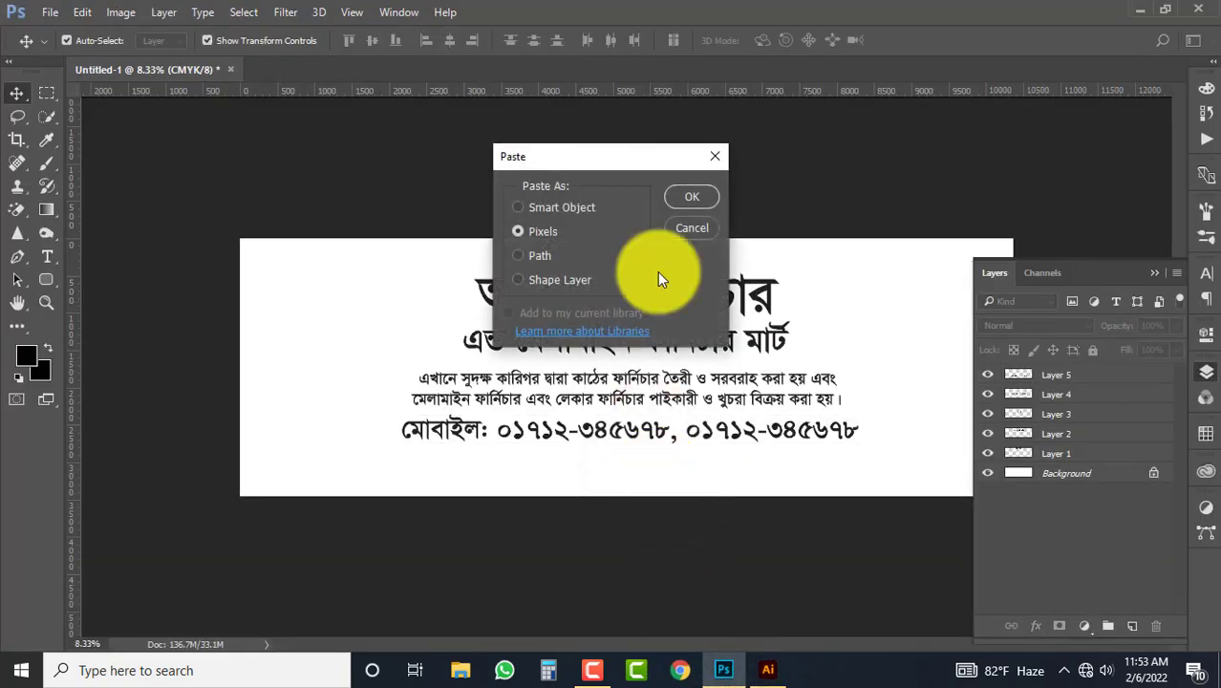
{"action": "left_click", "coordinate": [697, 197]}
{"action": "left_click_drag", "start_coordinate": [860, 367], "coordinate": [861, 485]}
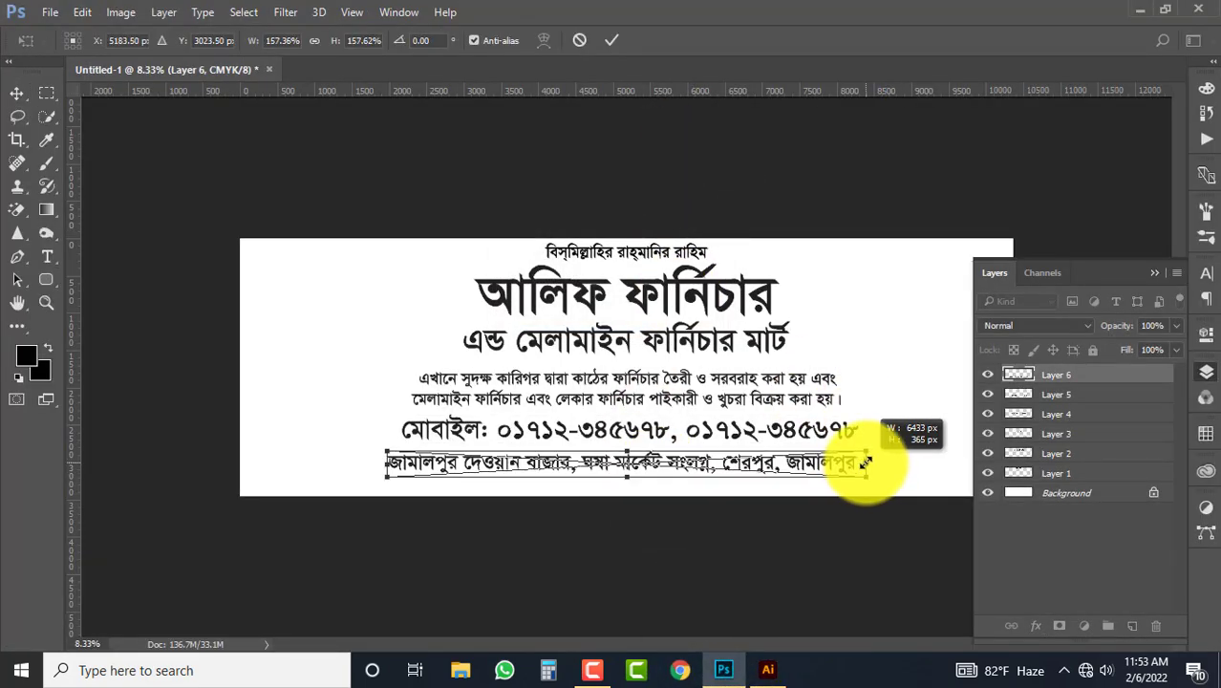
{"action": "key", "text": "Return"}
{"action": "left_click", "coordinate": [732, 485]}
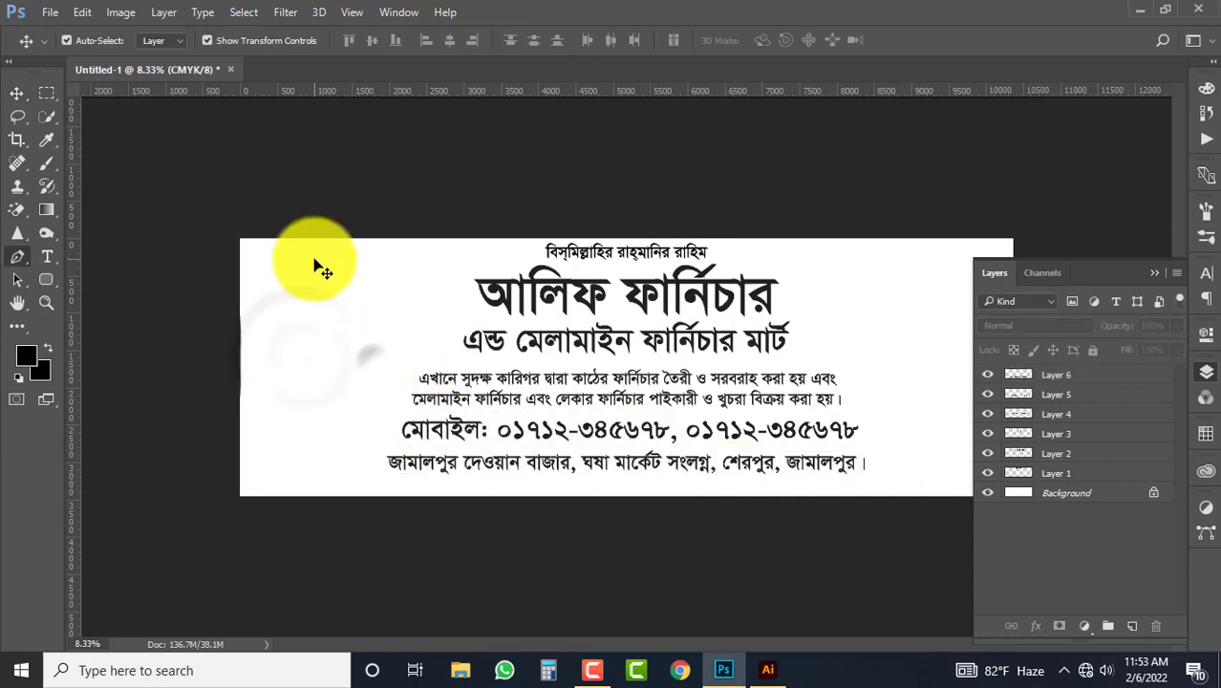
Step: Draw a closed Pen tool outline with a wavy inner edge around the banner's left end and convert it to a selection
{"action": "key", "text": "p"}
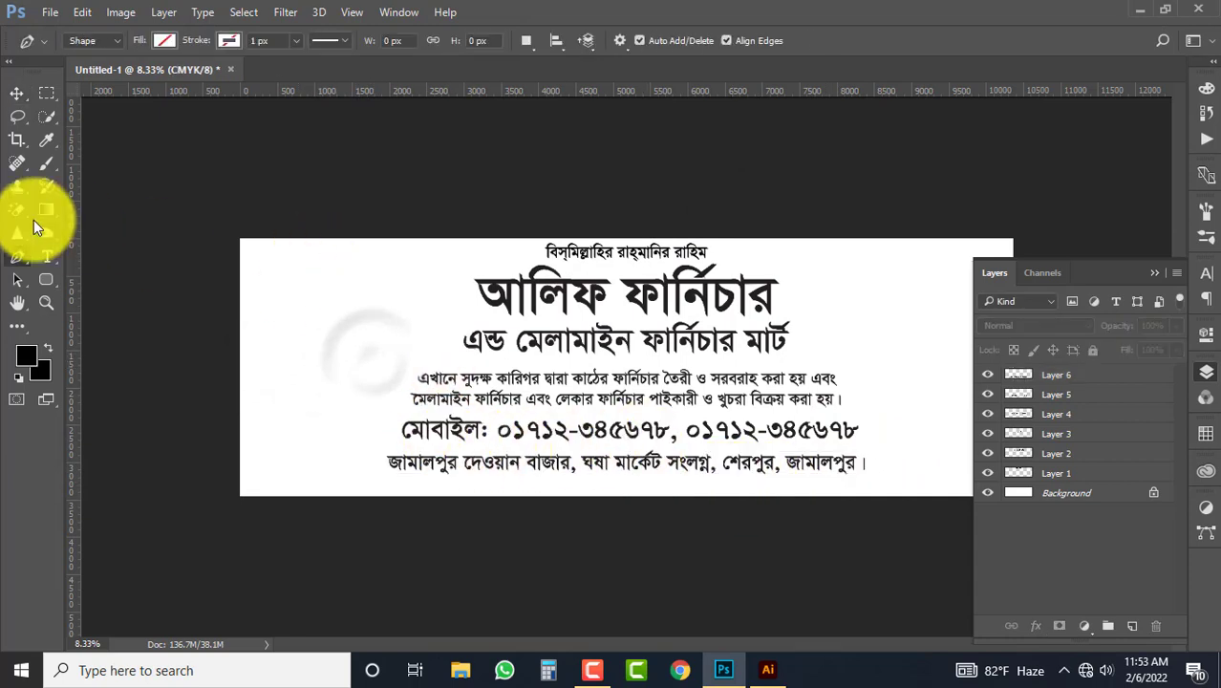
{"action": "left_click", "coordinate": [336, 221]}
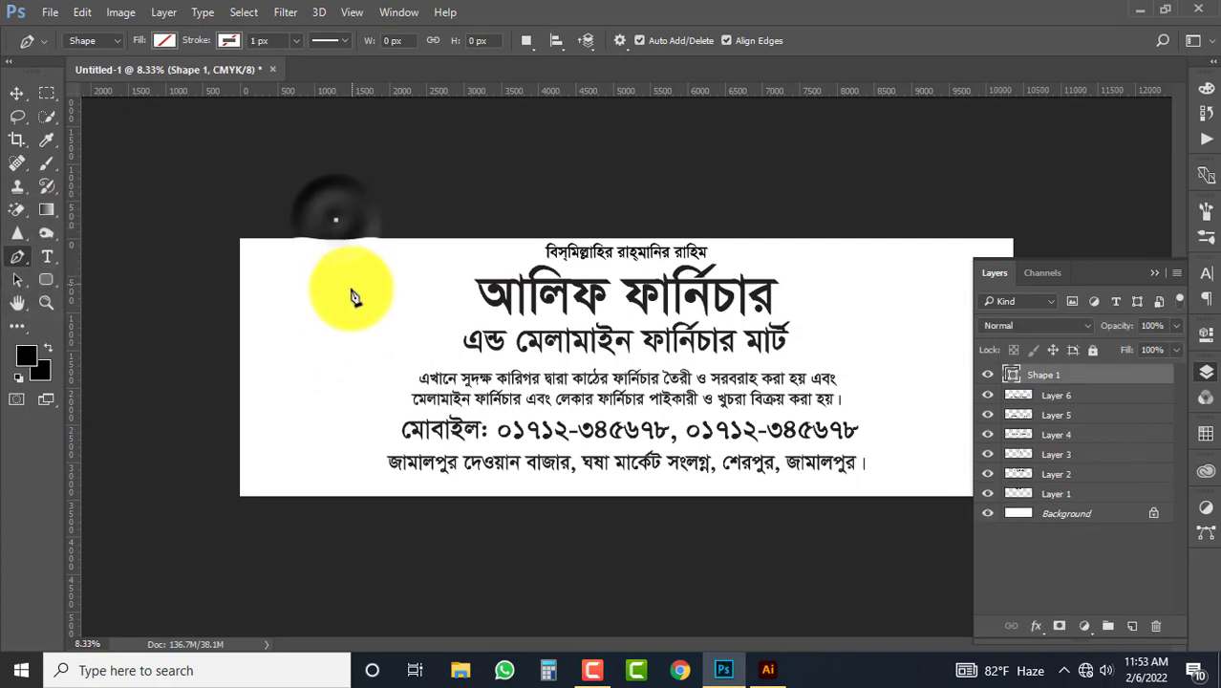
{"action": "left_click_drag", "start_coordinate": [355, 304], "coordinate": [386, 331]}
{"action": "left_click_drag", "start_coordinate": [403, 373], "coordinate": [386, 419]}
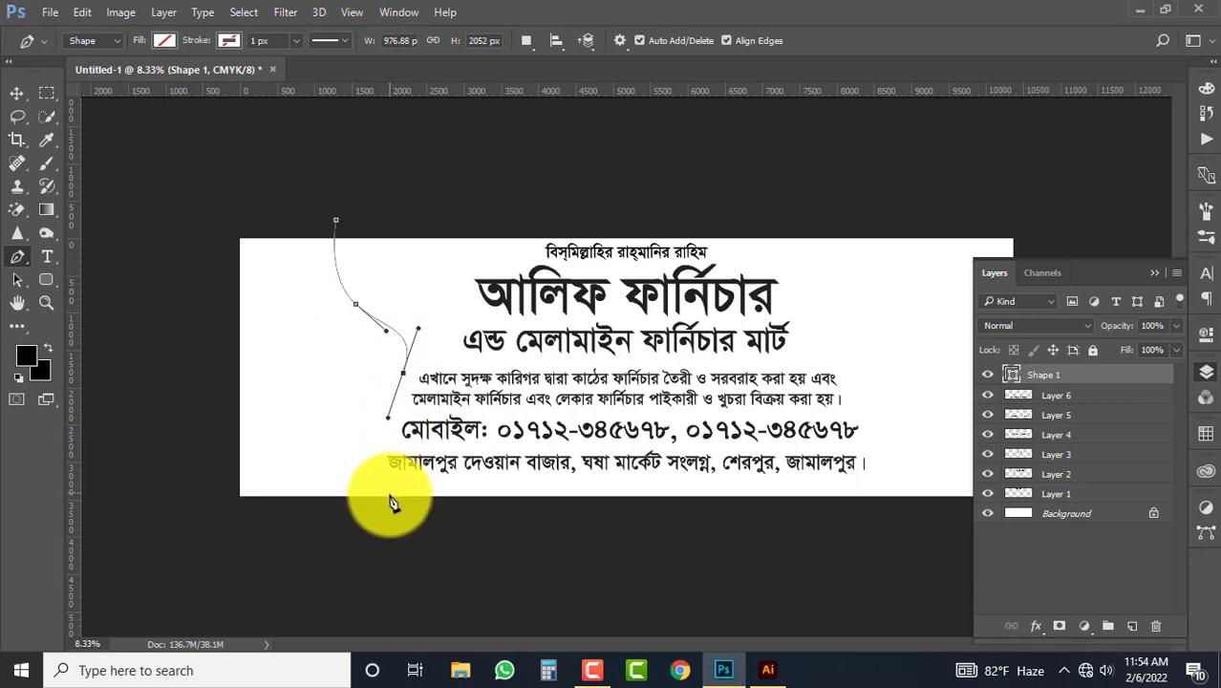
{"action": "mouse_move", "coordinate": [384, 503]}
{"action": "left_mouse_down"}
{"action": "mouse_move", "coordinate": [392, 530]}
{"action": "mouse_move", "coordinate": [388, 514]}
{"action": "left_mouse_up"}
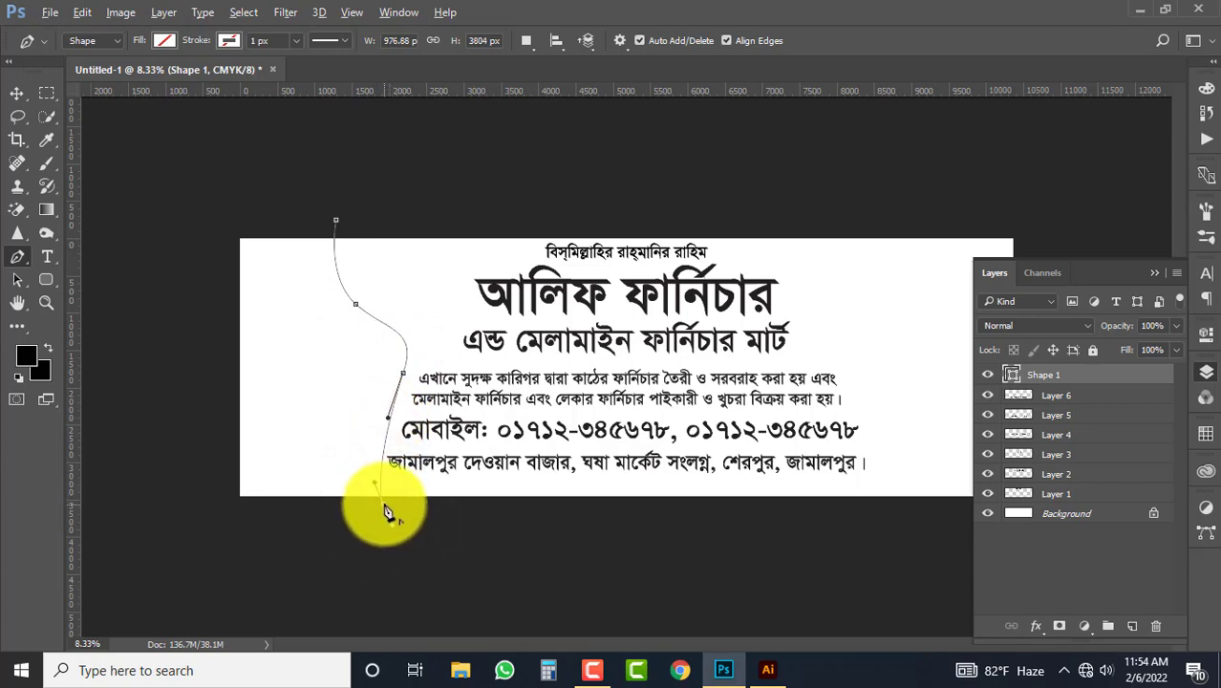
{"action": "left_click", "coordinate": [220, 503]}
{"action": "left_click", "coordinate": [220, 187]}
{"action": "left_click", "coordinate": [336, 219]}
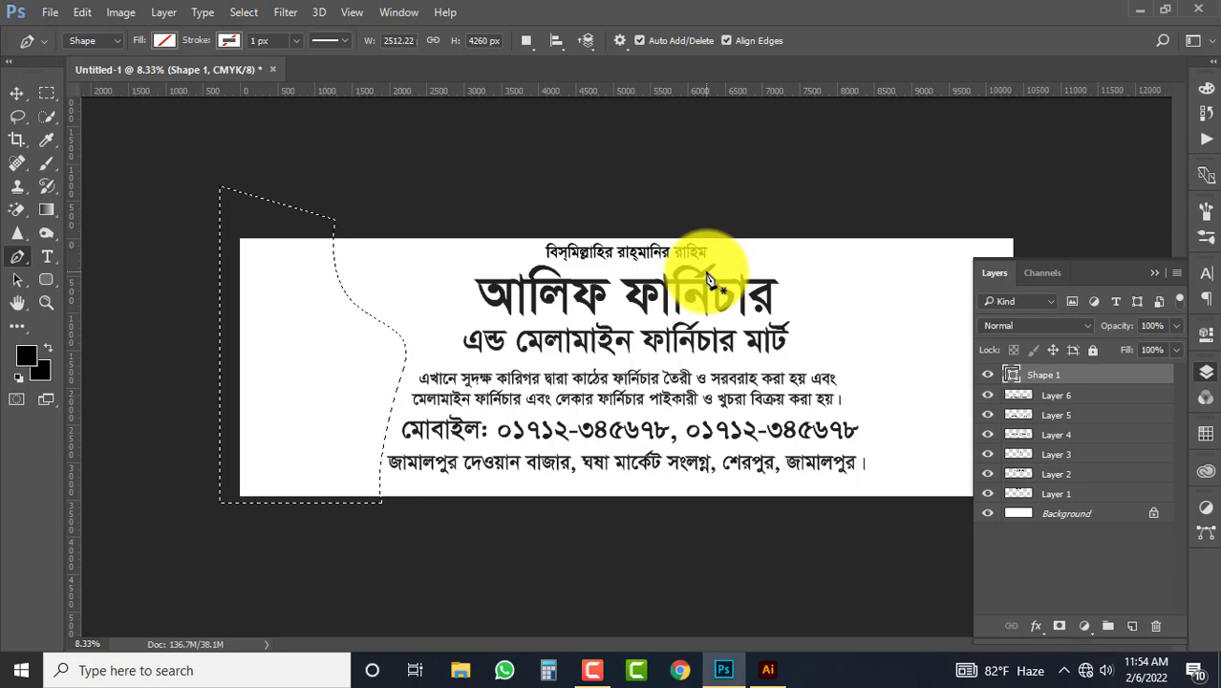
Step: Create a new layer, fill the wavy selection with the black foreground color, and deselect
{"action": "key", "text": "ctrl+shift+n"}
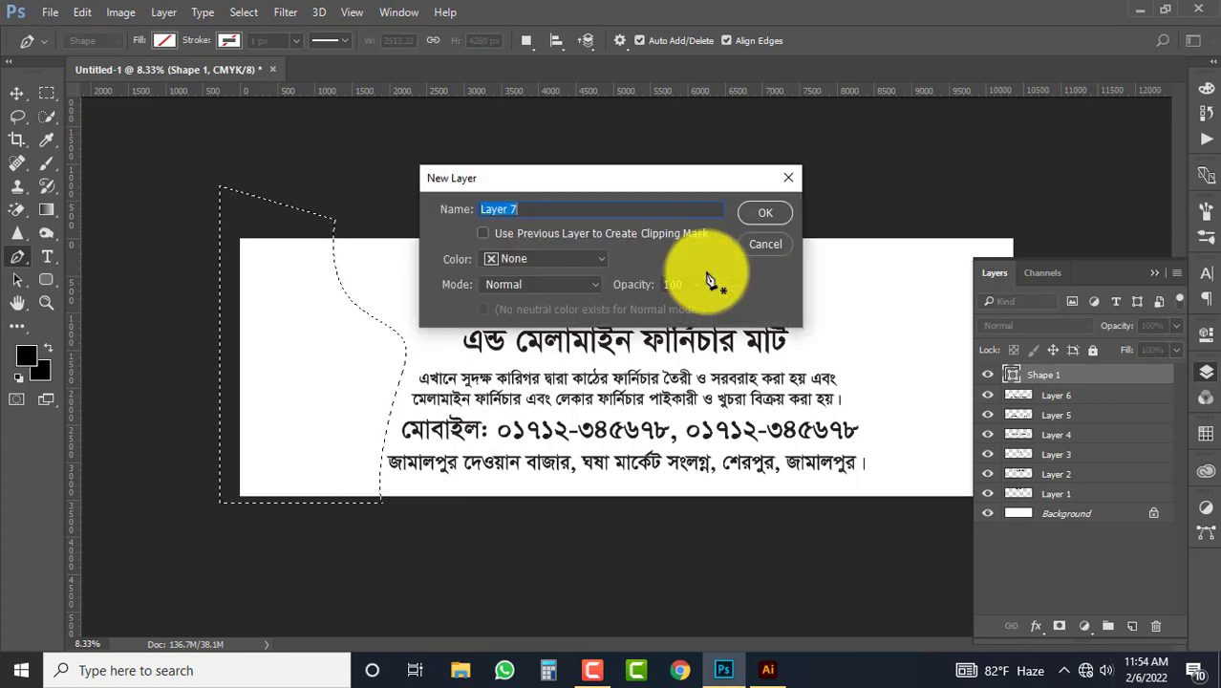
{"action": "left_click", "coordinate": [766, 212]}
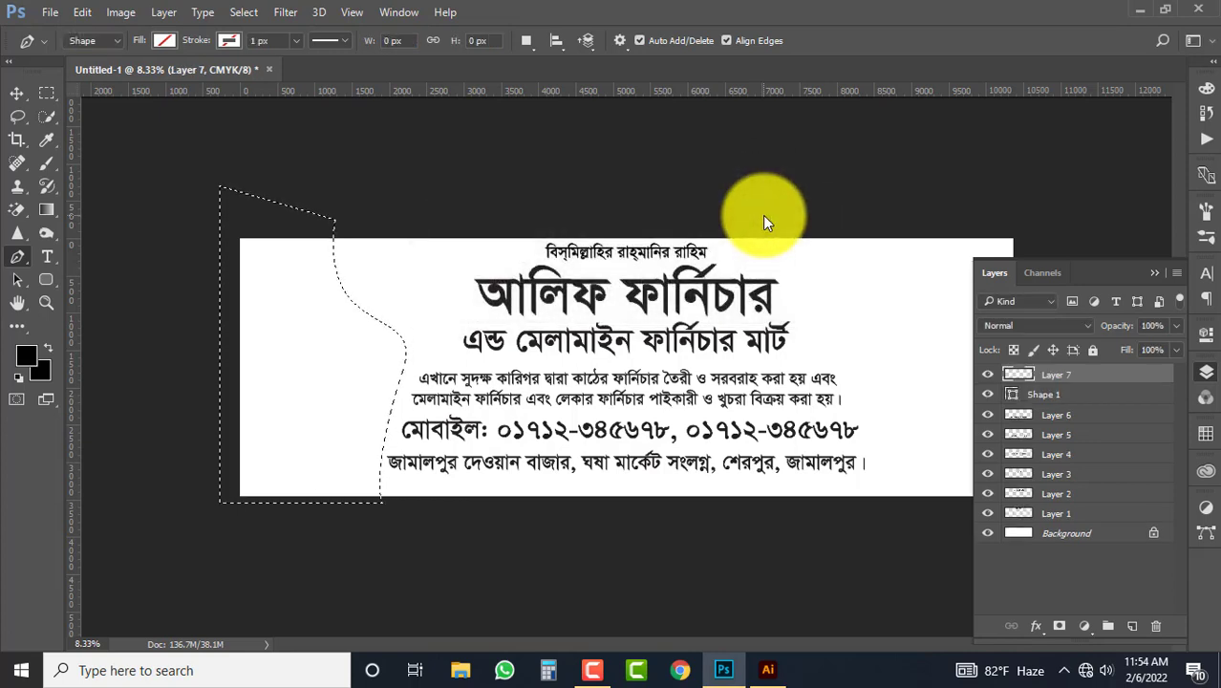
{"action": "key", "text": "alt+BackSpace"}
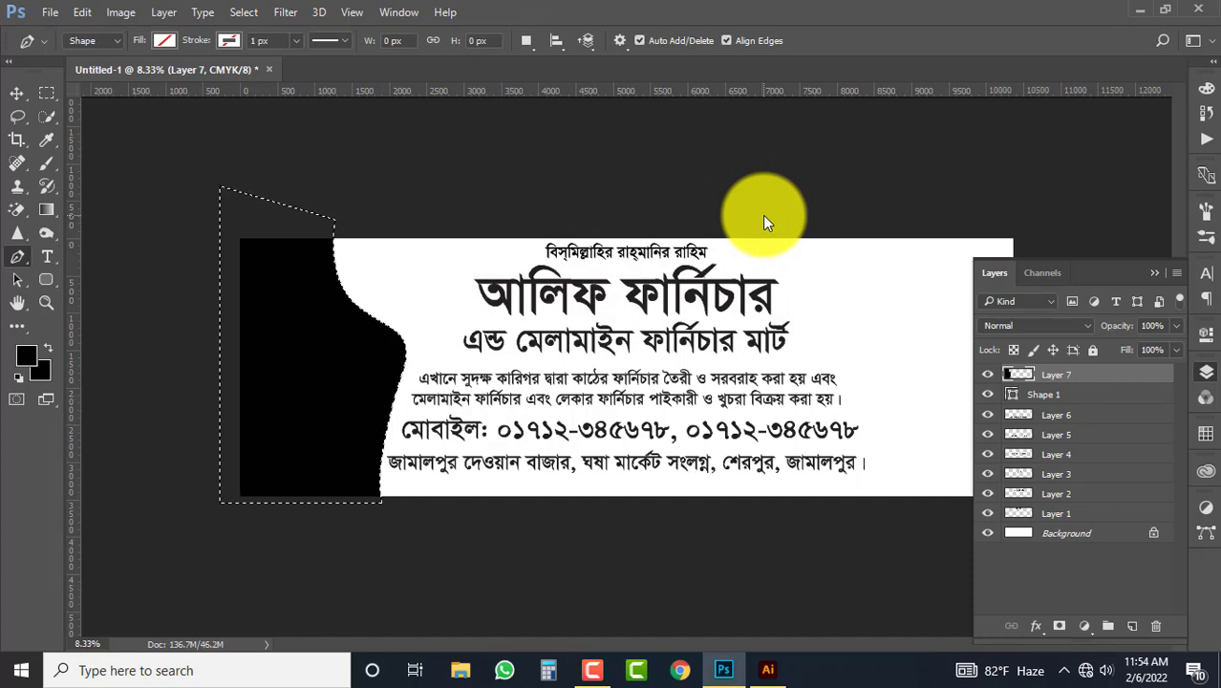
{"action": "key", "text": "ctrl+d"}
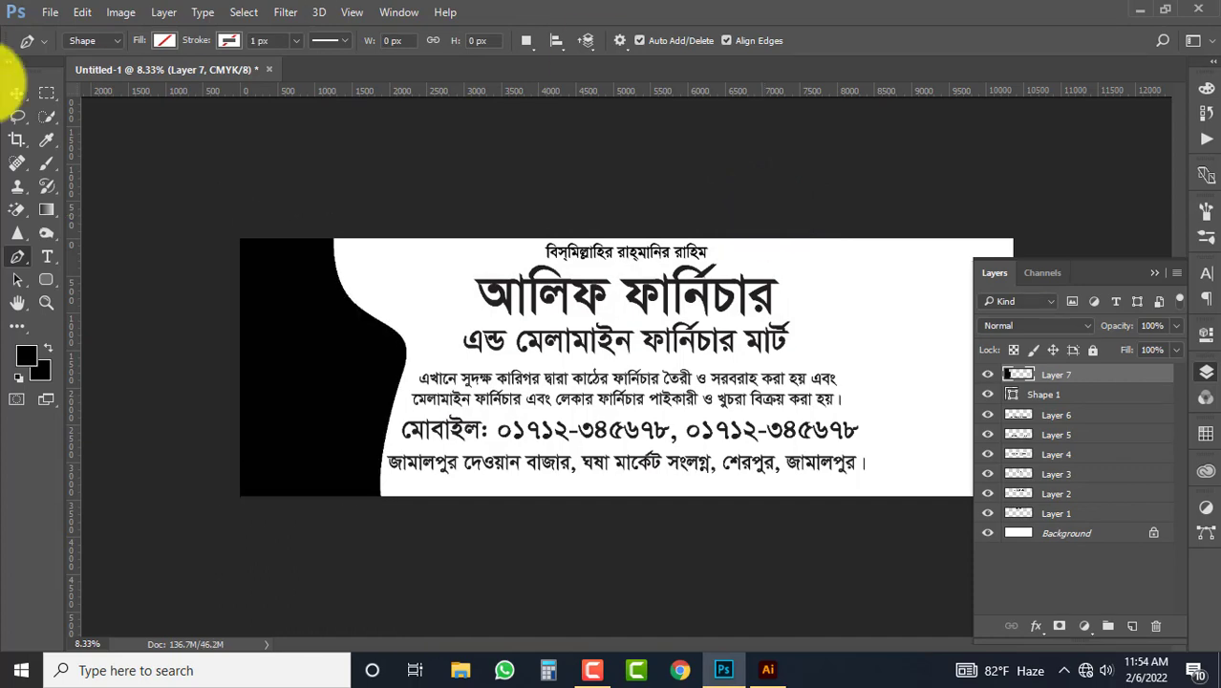
Step: Apply a yellow Color Overlay of C 0, M 0, Y 100, K 0 to the black wavy shape
{"action": "left_click", "coordinate": [16, 95]}
{"action": "left_click", "coordinate": [344, 358]}
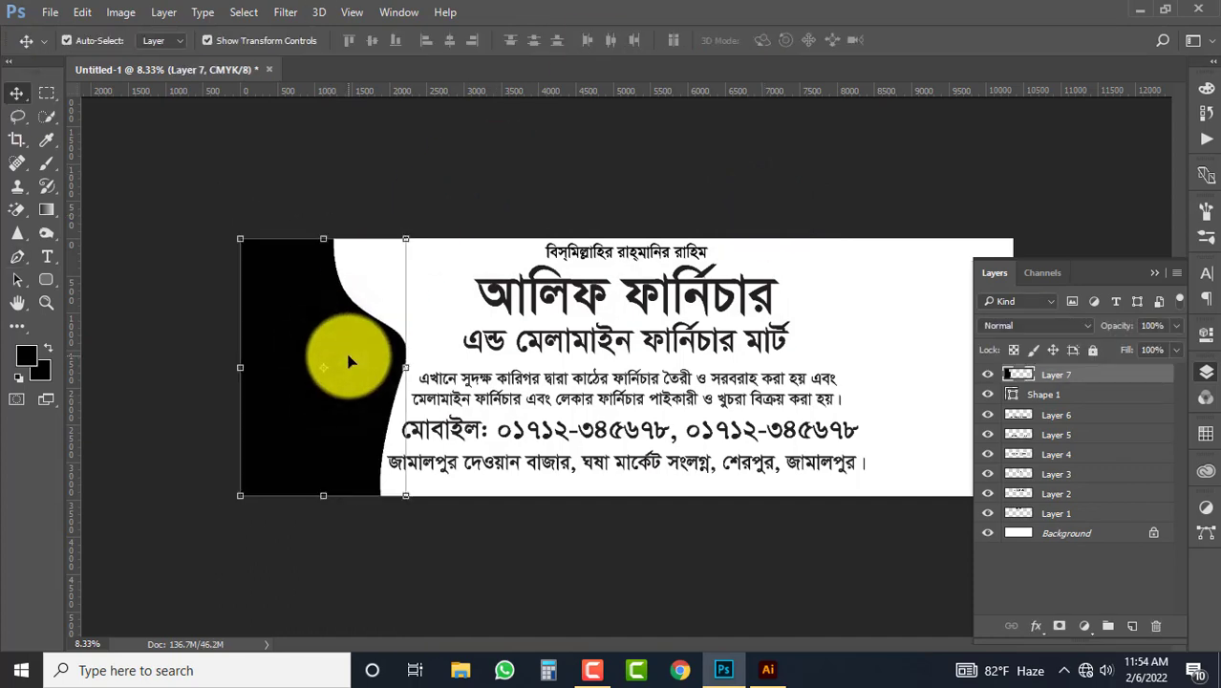
{"action": "left_click", "coordinate": [1033, 628]}
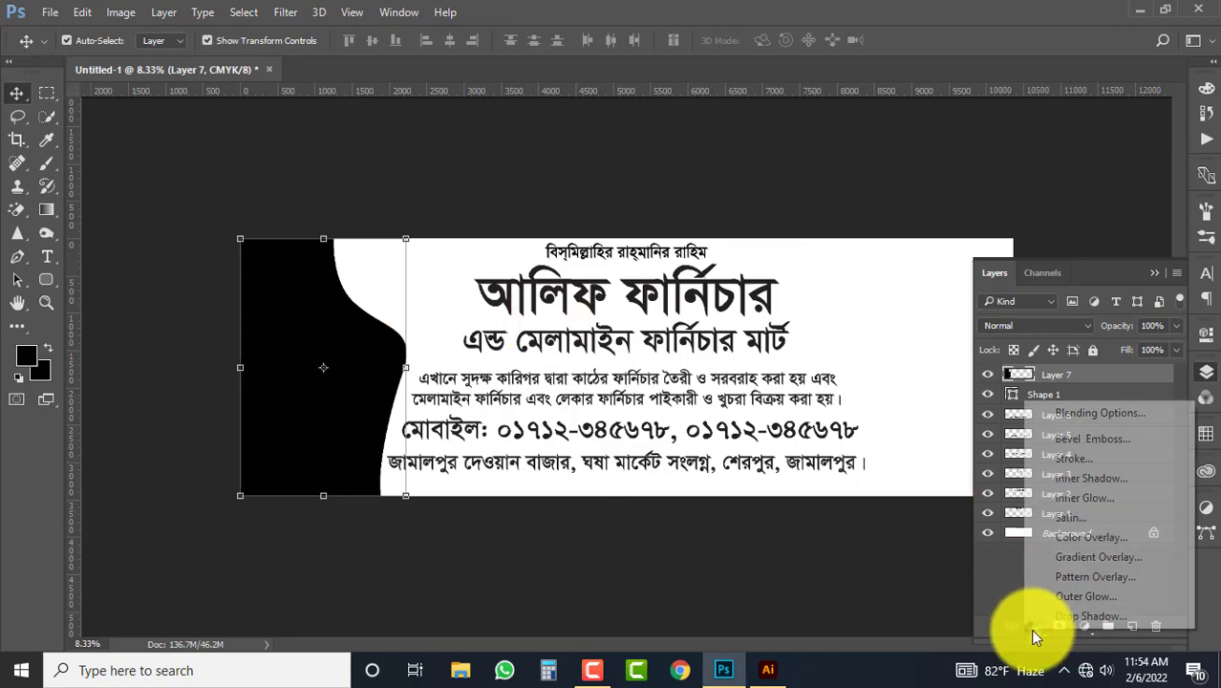
{"action": "left_click", "coordinate": [1076, 537]}
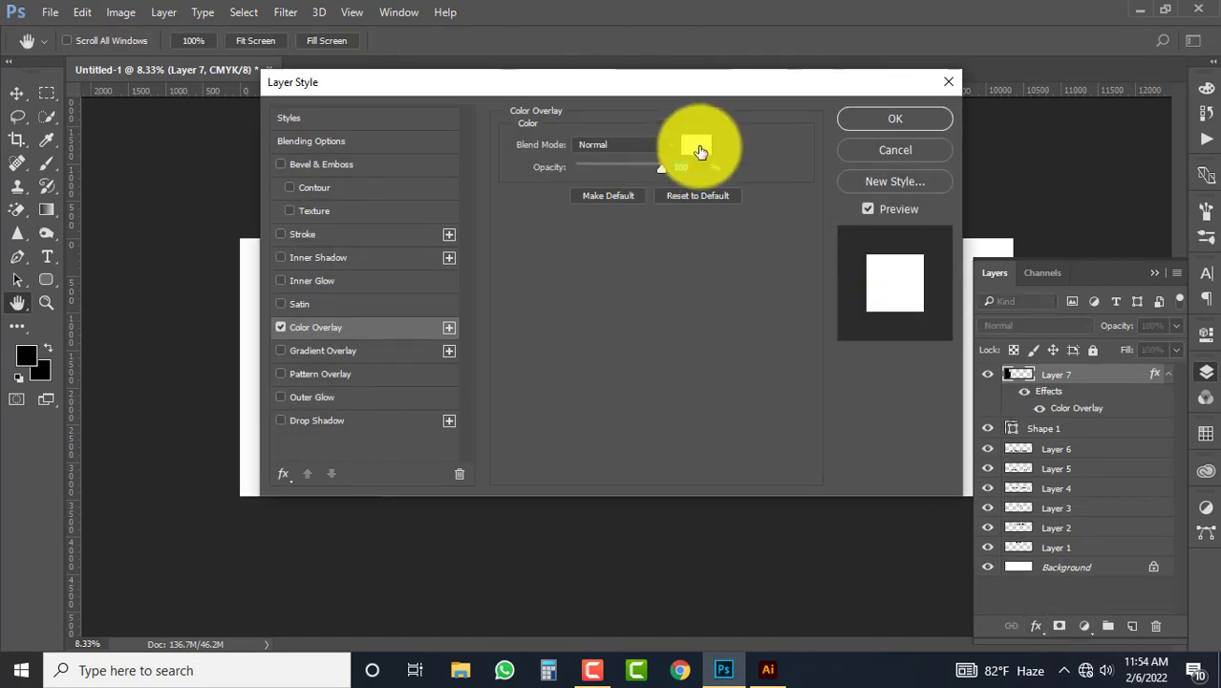
{"action": "left_click", "coordinate": [695, 146]}
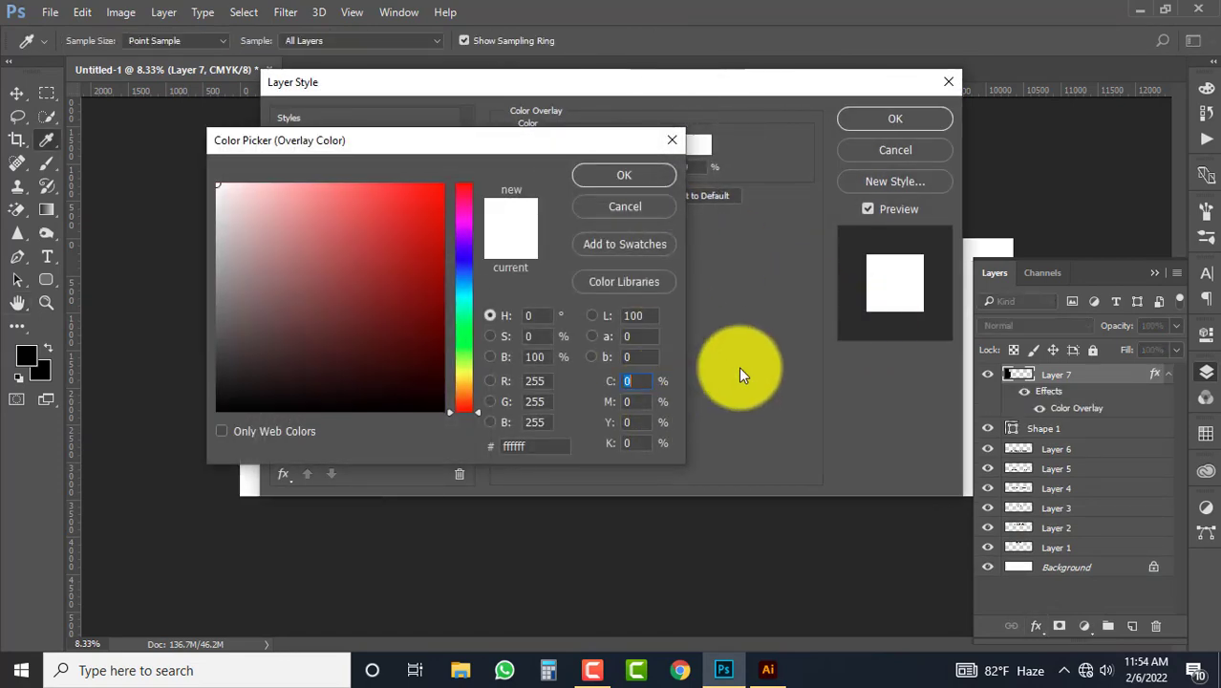
{"action": "key", "text": "Tab"}
{"action": "key", "text": "Tab"}
{"action": "type", "text": "100"}
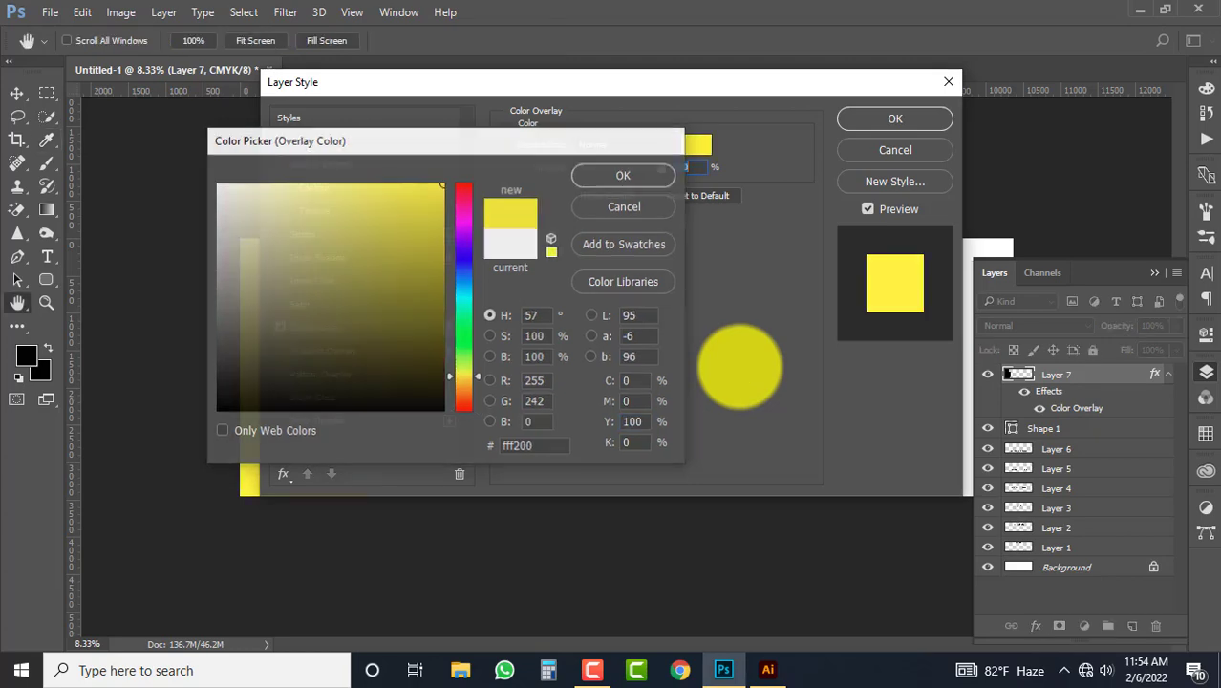
{"action": "key", "text": "Return"}
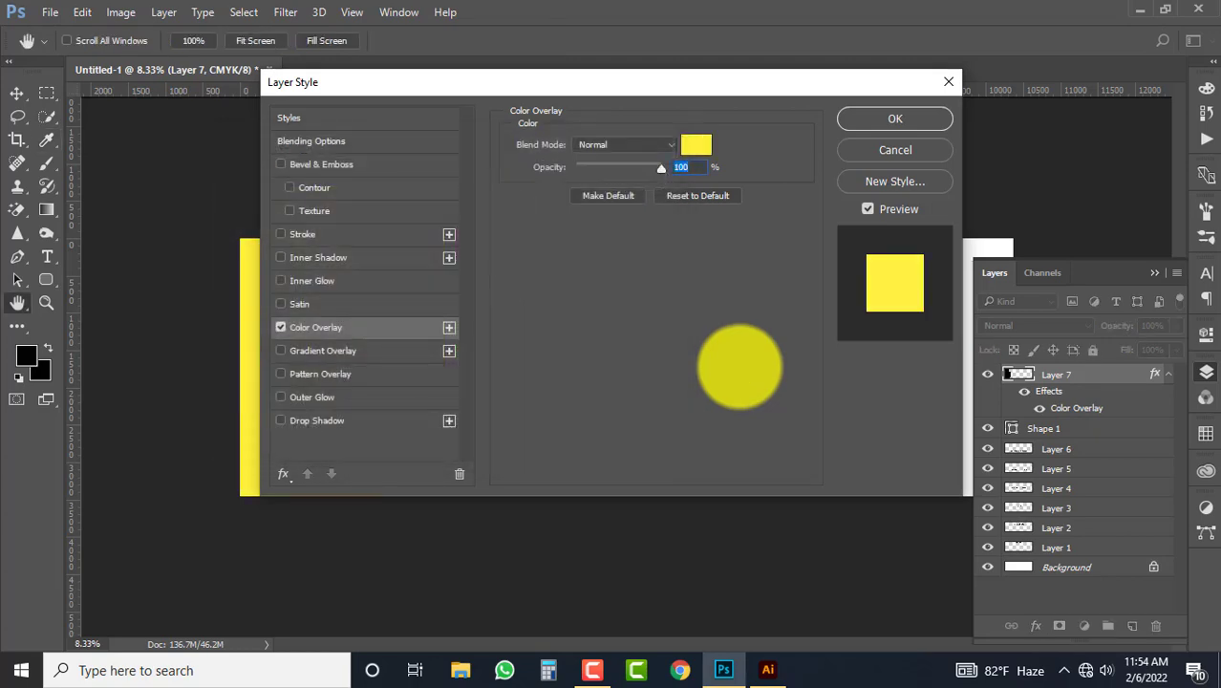
{"action": "left_click", "coordinate": [938, 125]}
Step: Duplicate the yellow wavy shape and offset the copy slightly to the left
{"action": "left_click", "coordinate": [461, 196]}
{"action": "left_click", "coordinate": [419, 401]}
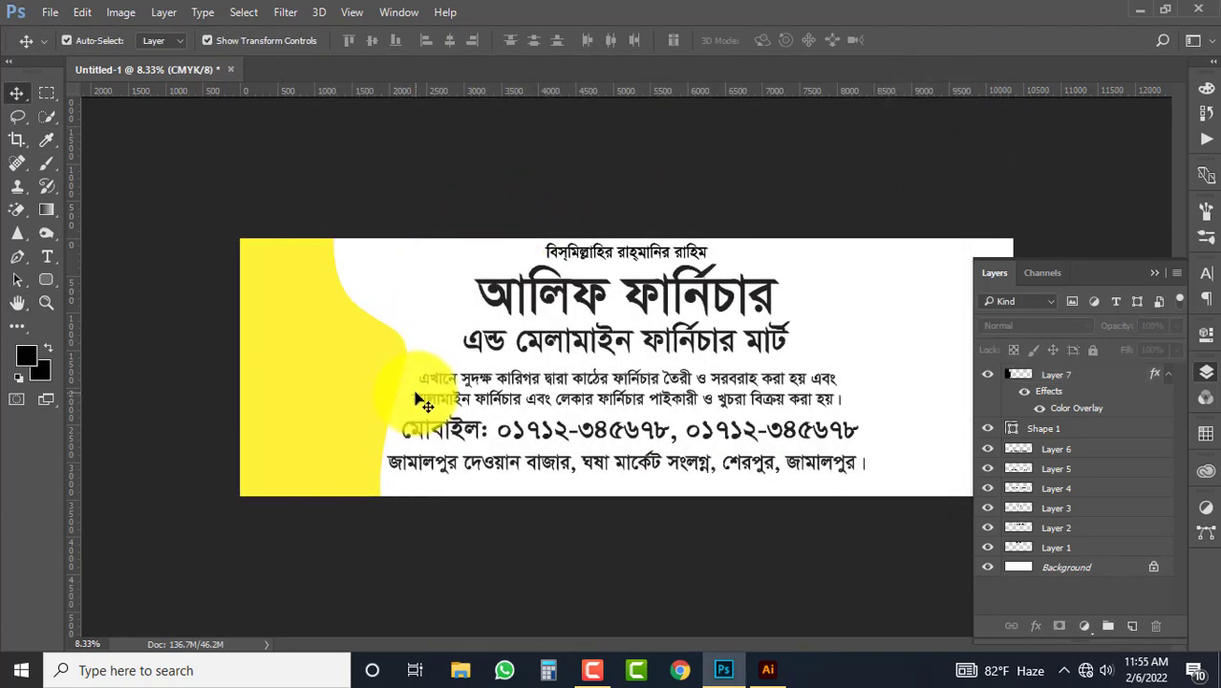
{"action": "left_click_drag", "start_coordinate": [419, 402], "coordinate": [377, 389]}
Step: Add a Gradient Overlay to the copied wavy shape and load the Chrome gradient preset
{"action": "left_click", "coordinate": [1038, 629]}
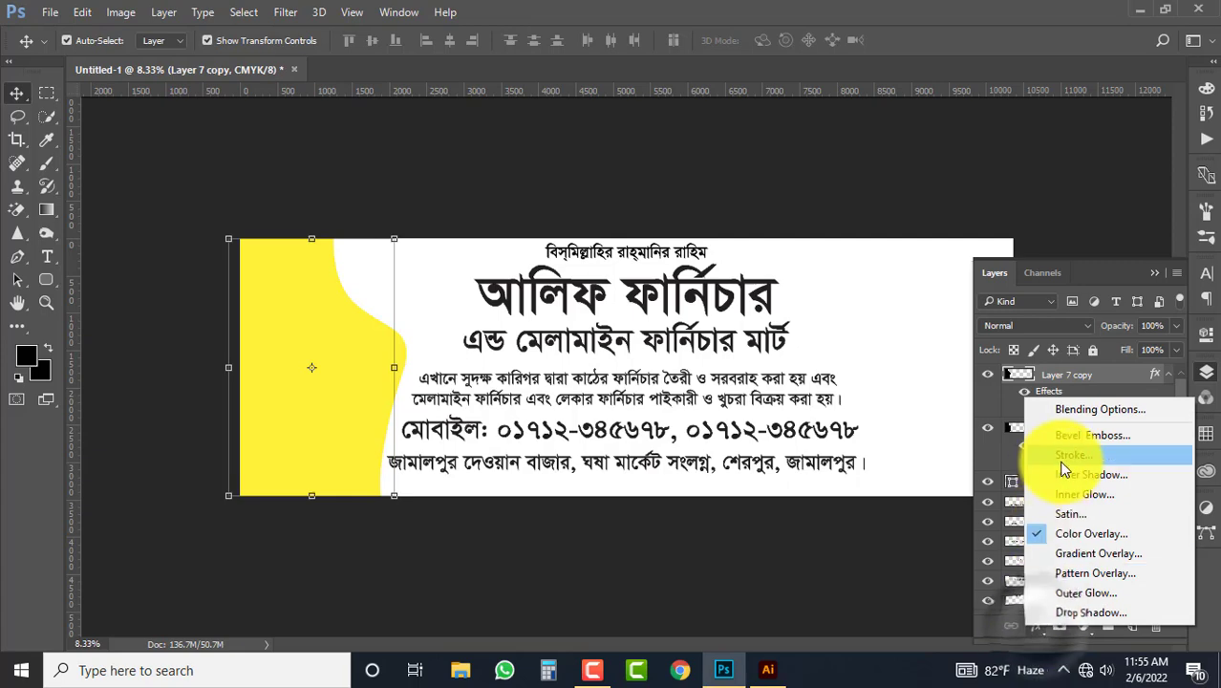
{"action": "left_click", "coordinate": [1087, 564]}
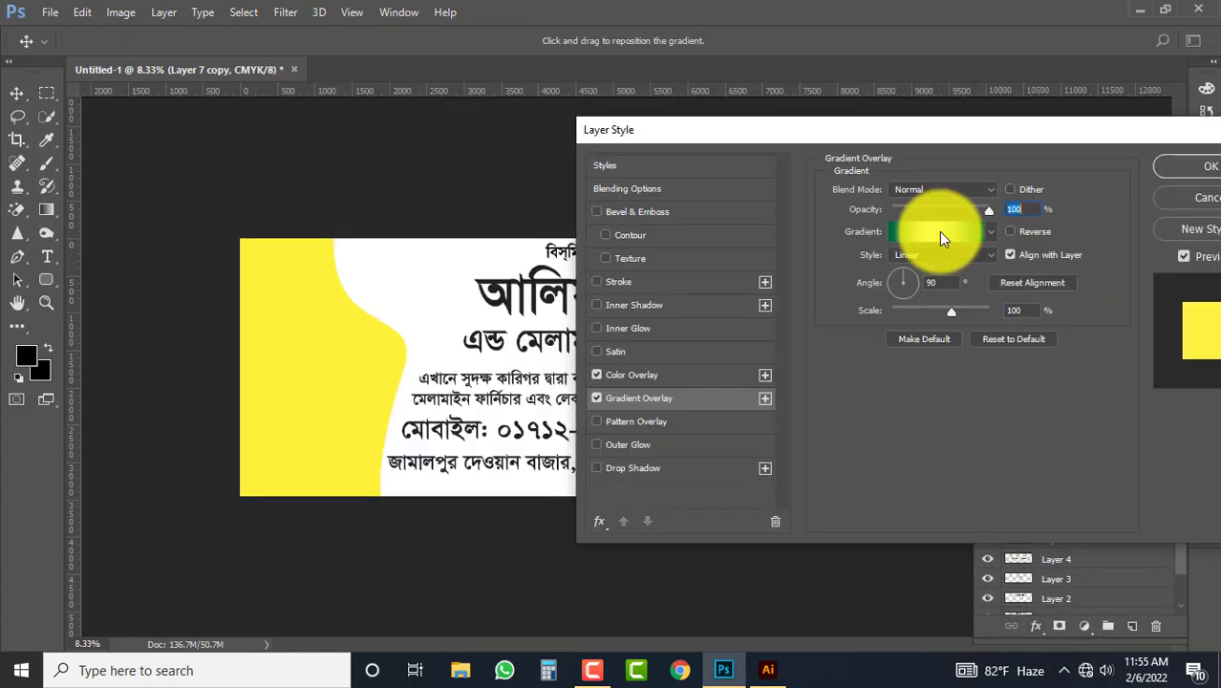
{"action": "left_click", "coordinate": [939, 232]}
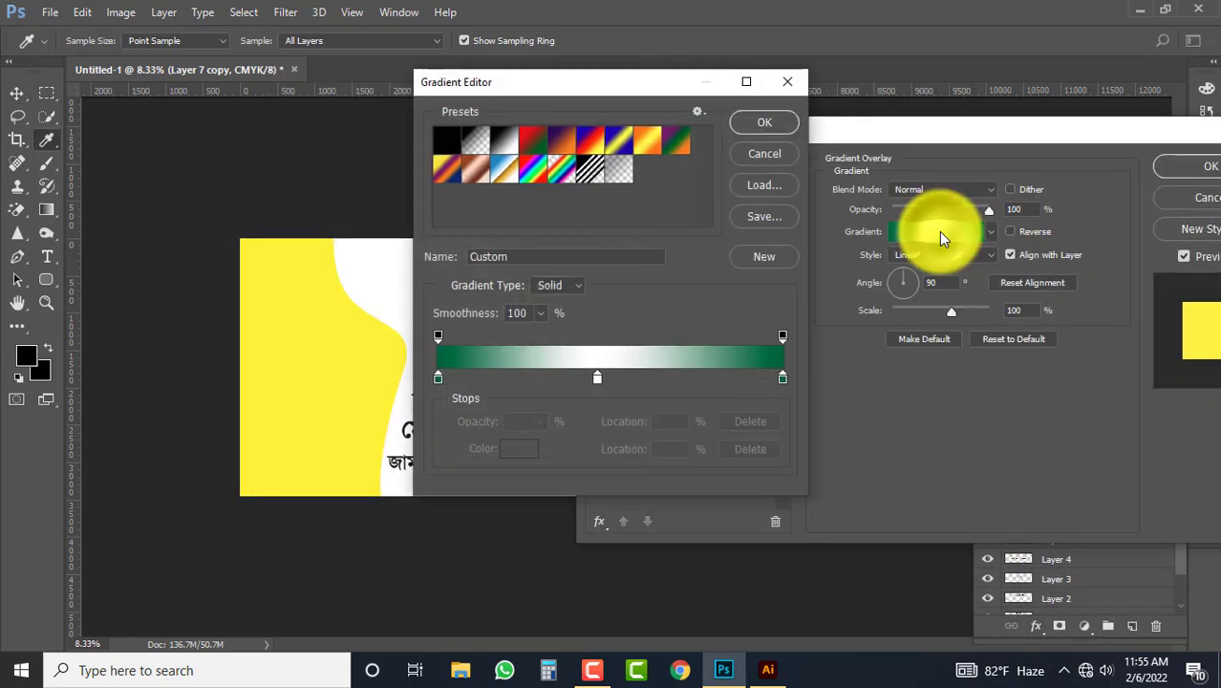
{"action": "left_click", "coordinate": [499, 173]}
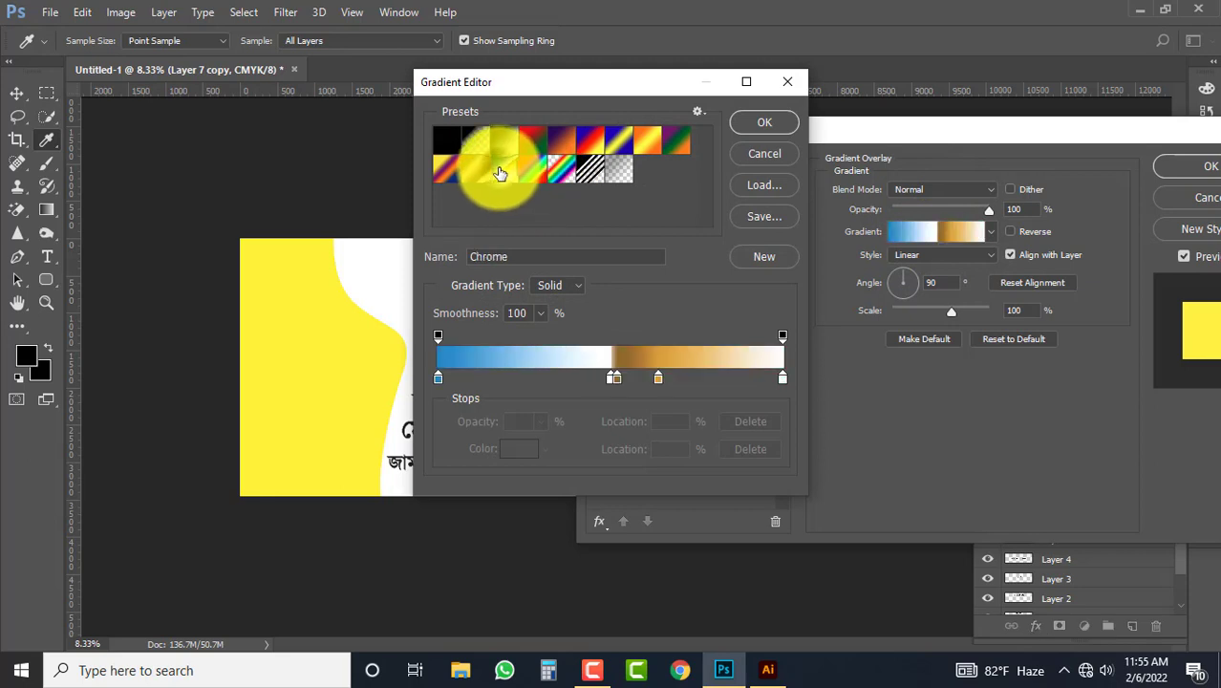
Step: Move the orange, brown and white middle stops to the 100% end, leaving a blue-to-white gradient, and apply the overlay
{"action": "left_click", "coordinate": [659, 376]}
{"action": "left_click_drag", "start_coordinate": [854, 388], "coordinate": [854, 388]}
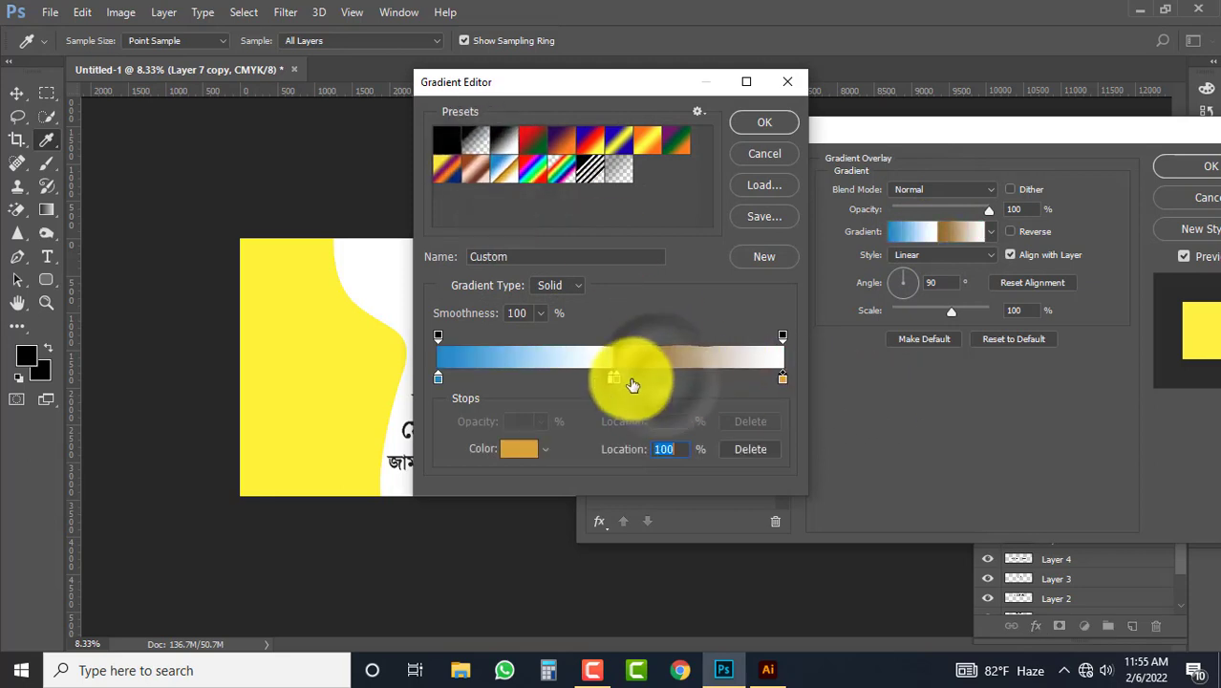
{"action": "left_click_drag", "start_coordinate": [618, 379], "coordinate": [956, 400]}
{"action": "left_click_drag", "start_coordinate": [618, 382], "coordinate": [840, 382]}
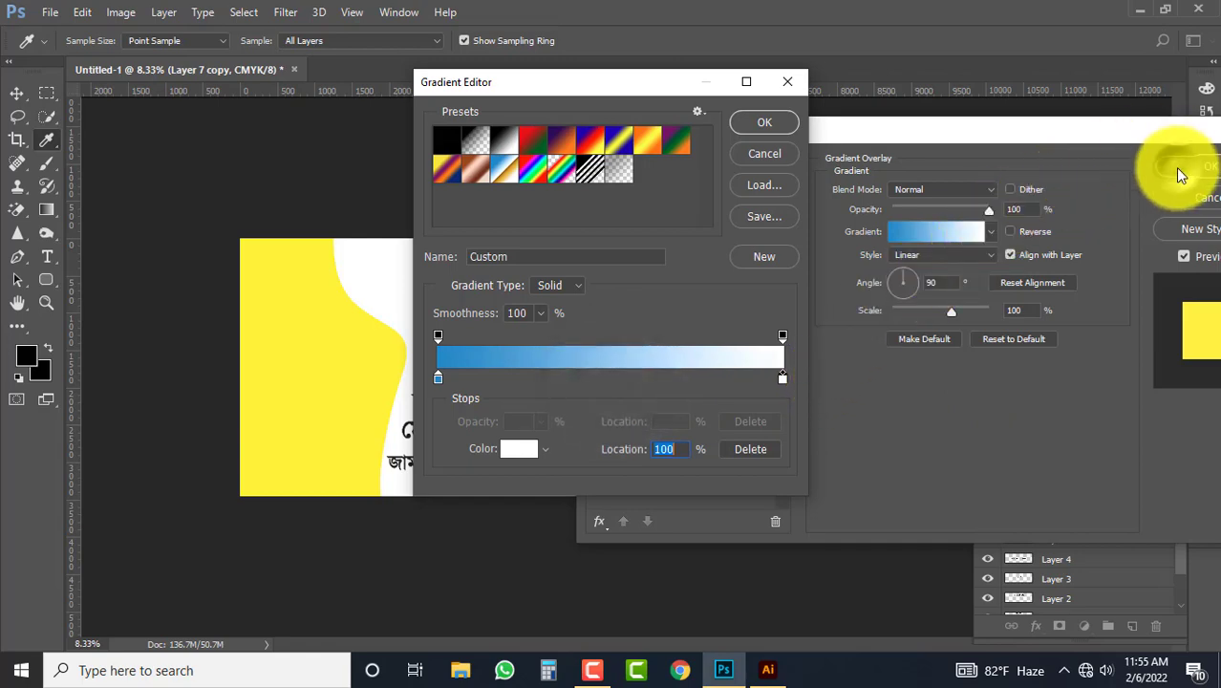
{"action": "left_click", "coordinate": [770, 127]}
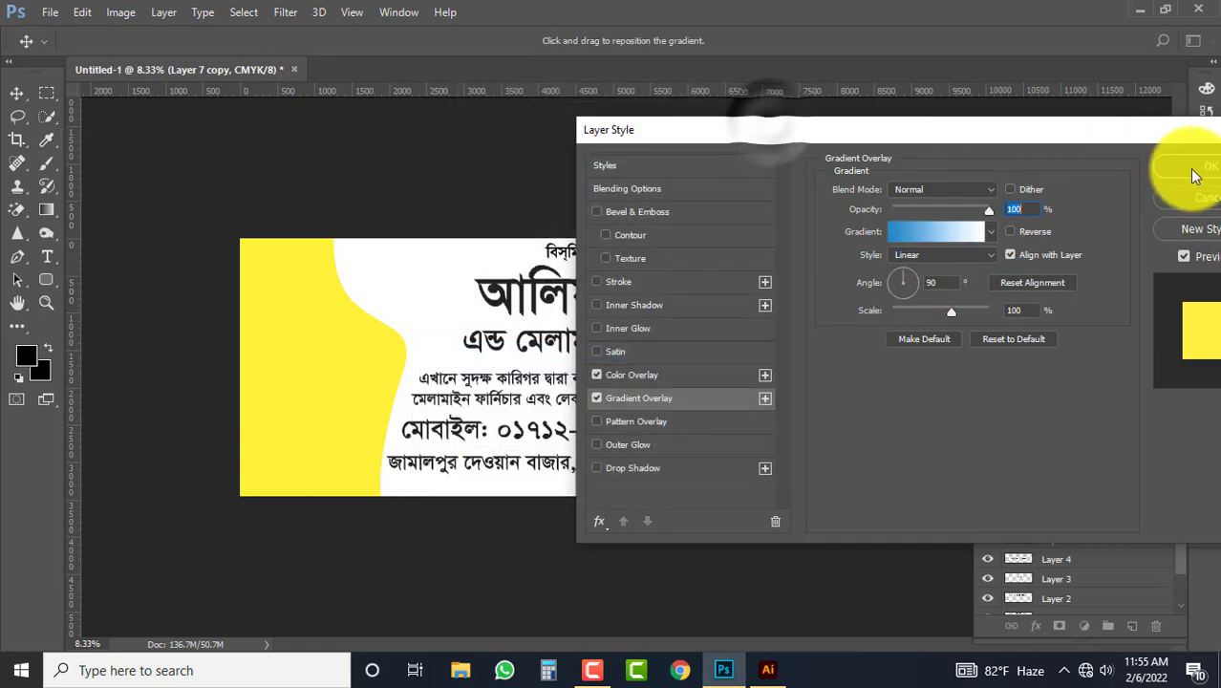
{"action": "left_click", "coordinate": [1185, 166]}
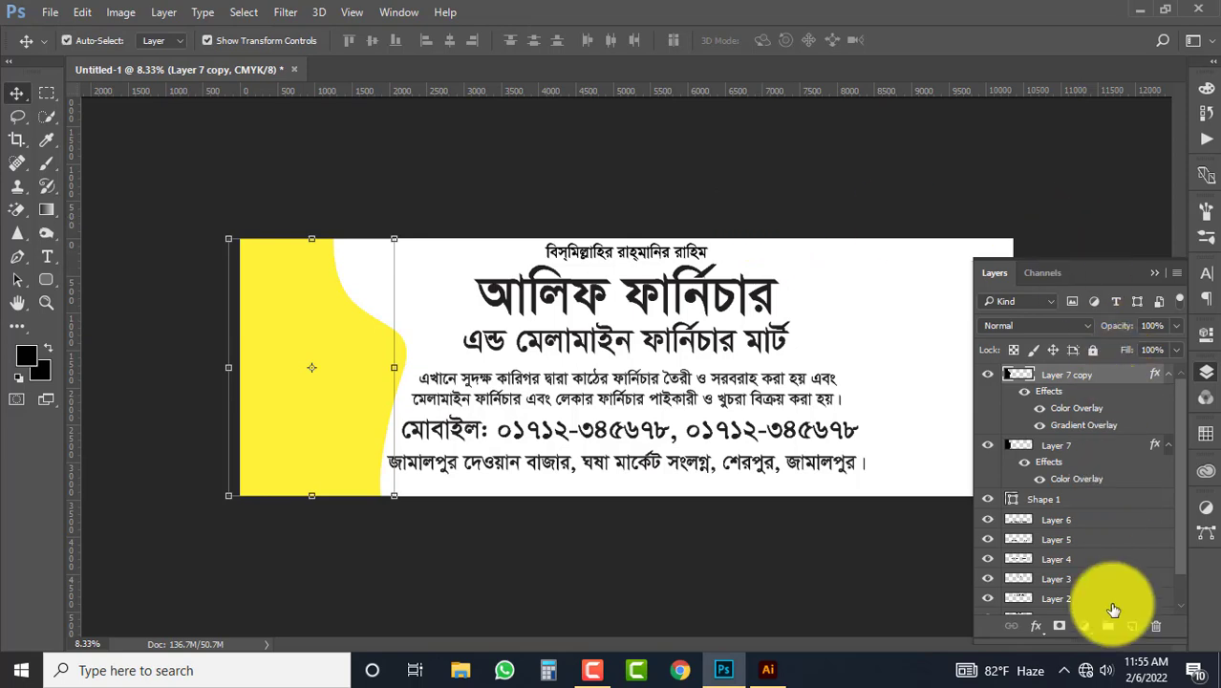
Step: Turn off the Color Overlay on the copied wavy shape, keeping only its blue-to-white Gradient Overlay
{"action": "left_click", "coordinate": [1036, 626]}
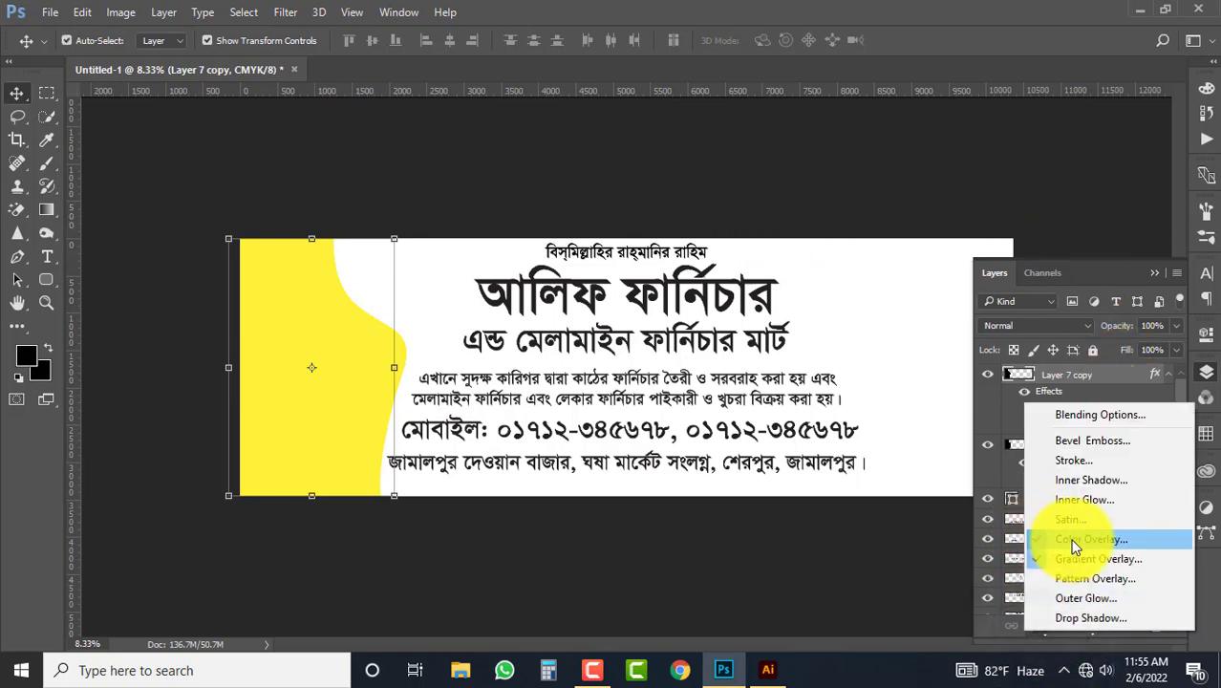
{"action": "left_click", "coordinate": [1044, 541]}
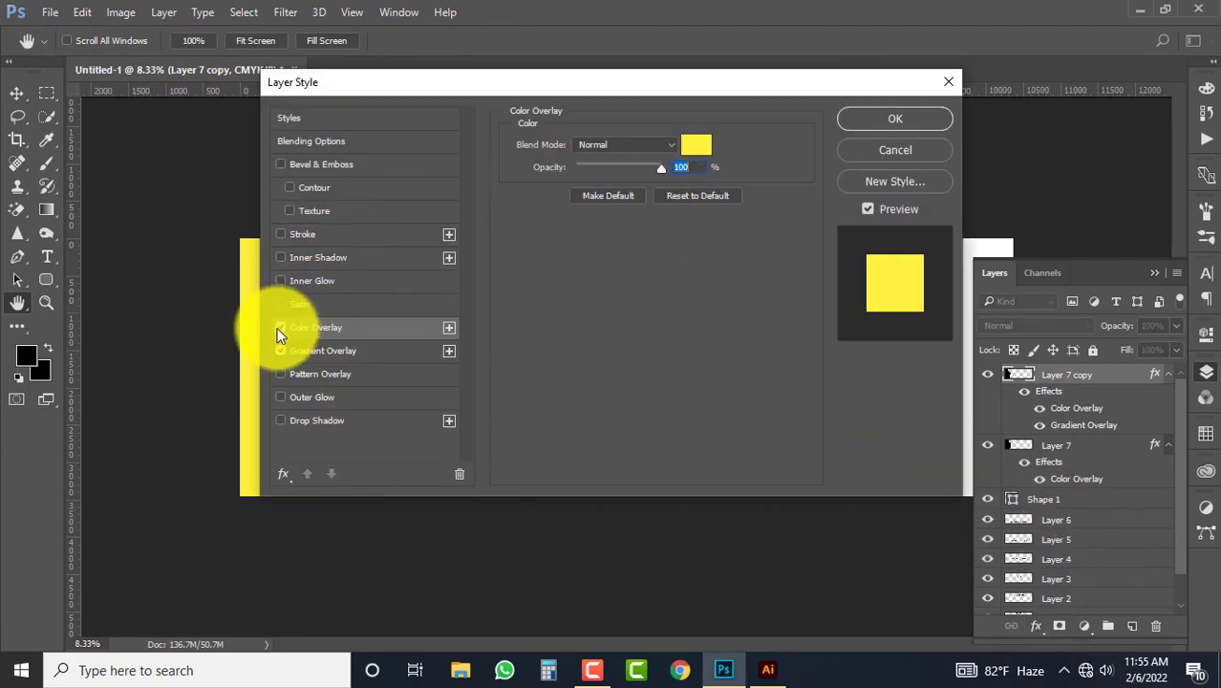
{"action": "left_click", "coordinate": [280, 328]}
{"action": "left_click_drag", "start_coordinate": [703, 76], "coordinate": [1090, 156]}
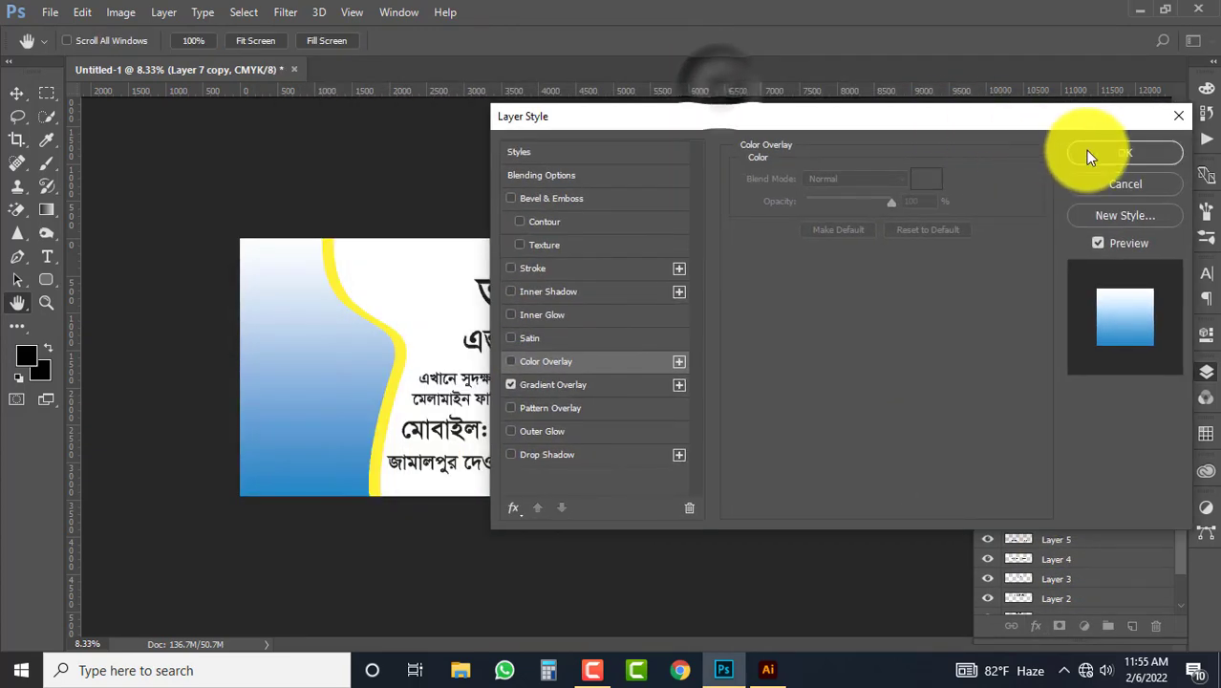
{"action": "left_click", "coordinate": [1127, 153]}
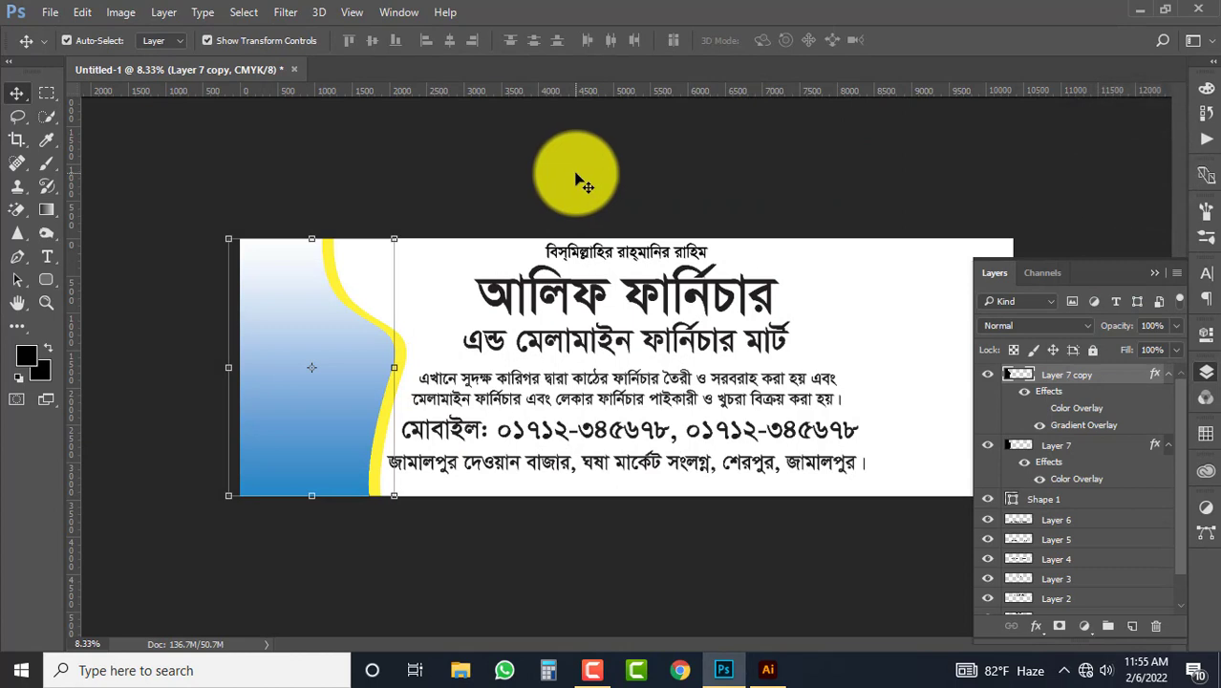
Step: Nudge the blue-to-white wavy shape slightly to the right, and duplicate it with the copy offset slightly to the left
{"action": "key", "text": "Right"}
{"action": "key", "text": "Right"}
{"action": "key", "text": "Right"}
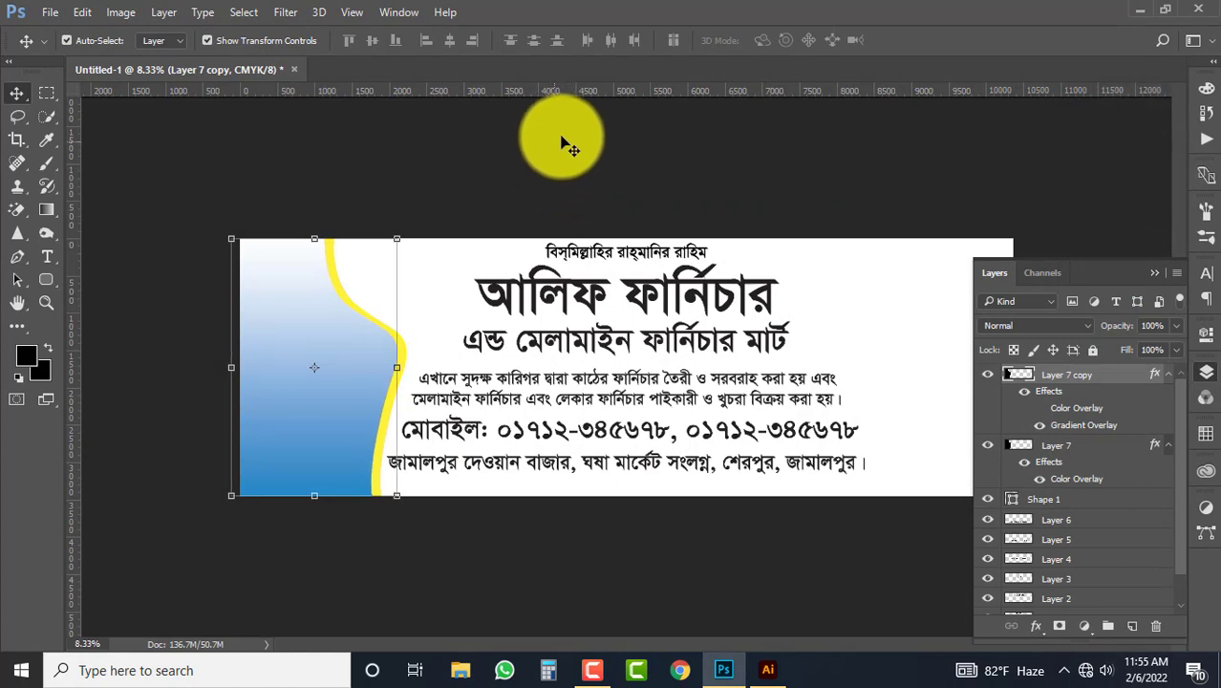
{"action": "left_click_drag", "start_coordinate": [365, 390], "coordinate": [357, 396]}
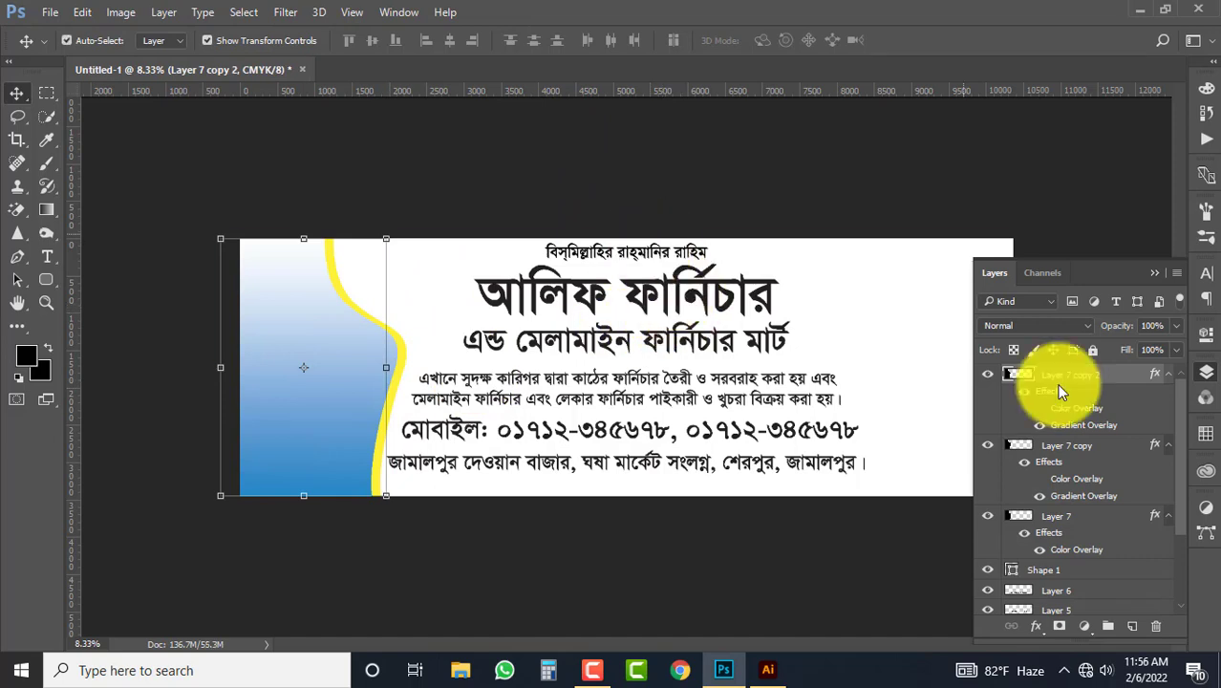
Step: Edit the Gradient Overlay of the newest wavy copy and load the Red, Green gradient preset
{"action": "left_click", "coordinate": [1032, 627]}
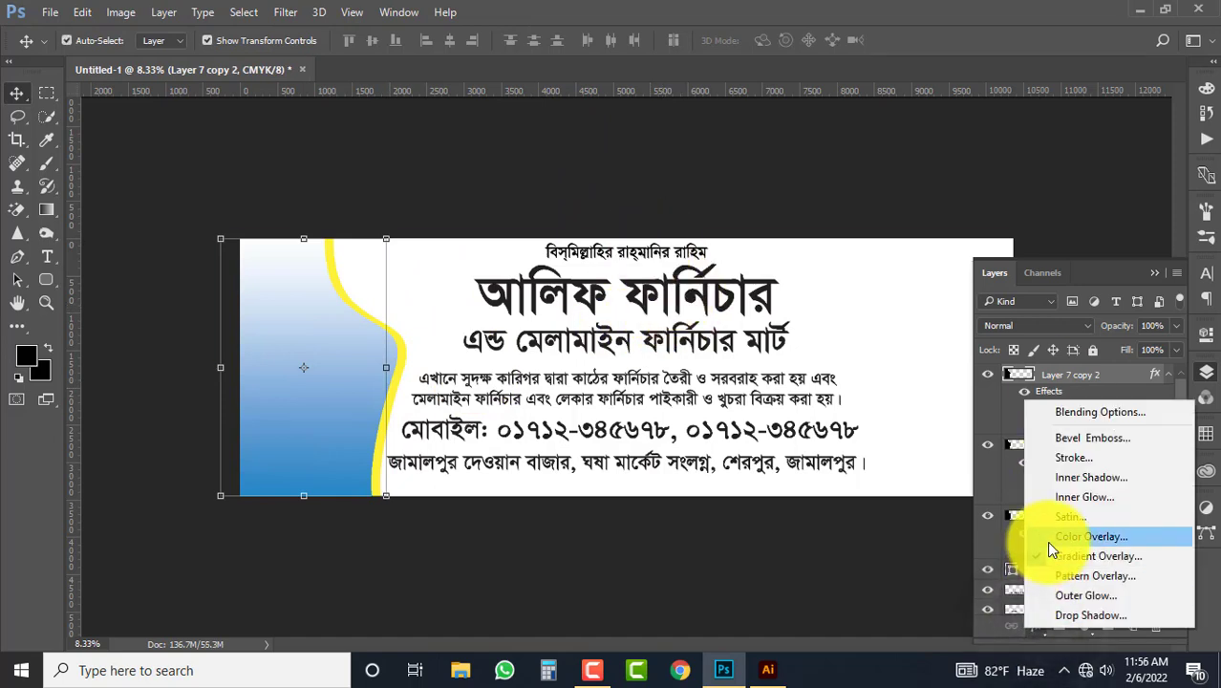
{"action": "left_click", "coordinate": [1091, 556]}
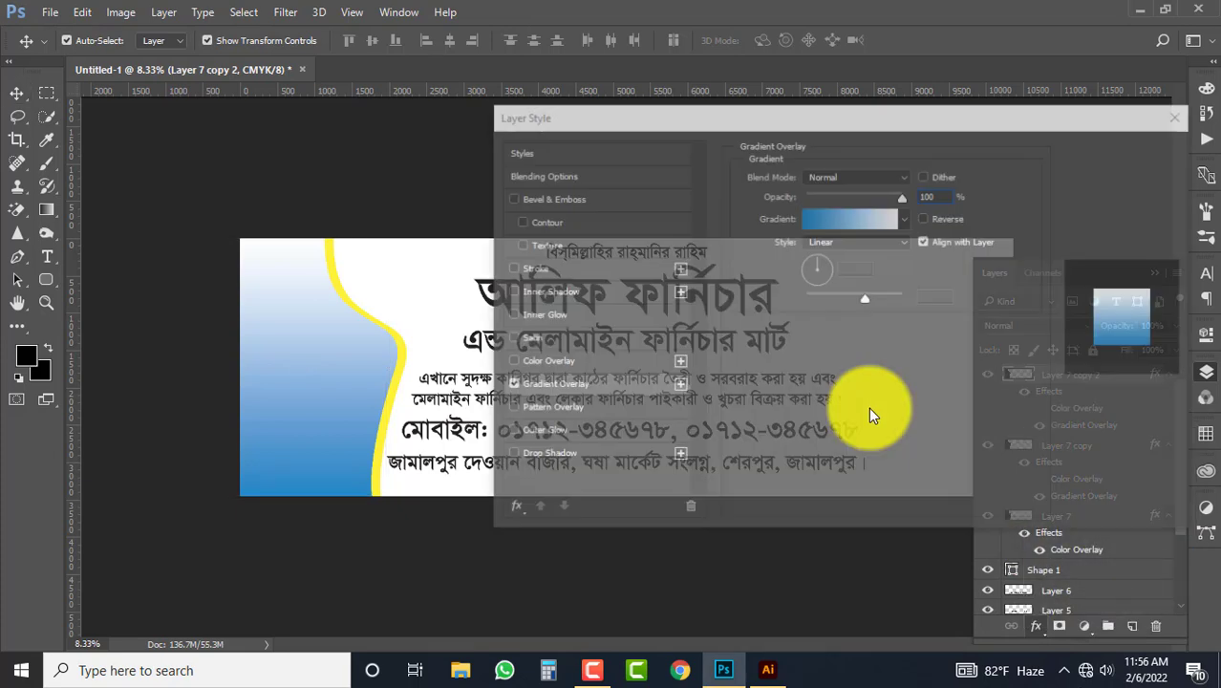
{"action": "left_click", "coordinate": [832, 223]}
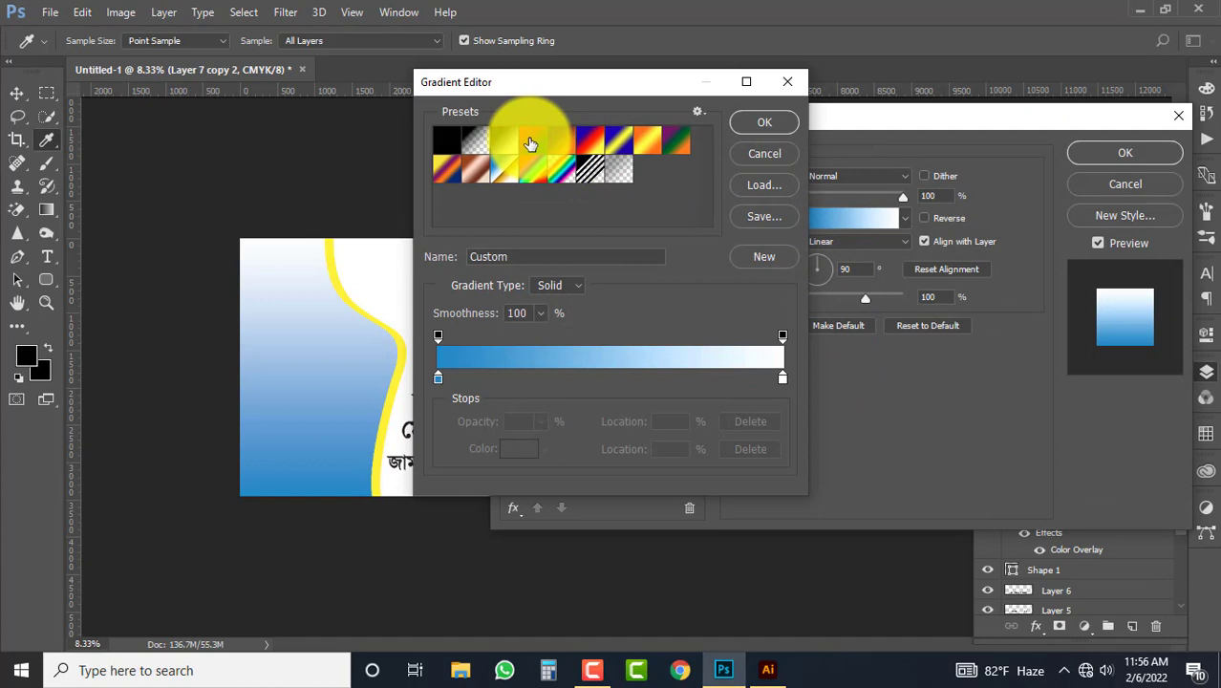
{"action": "left_click", "coordinate": [531, 143]}
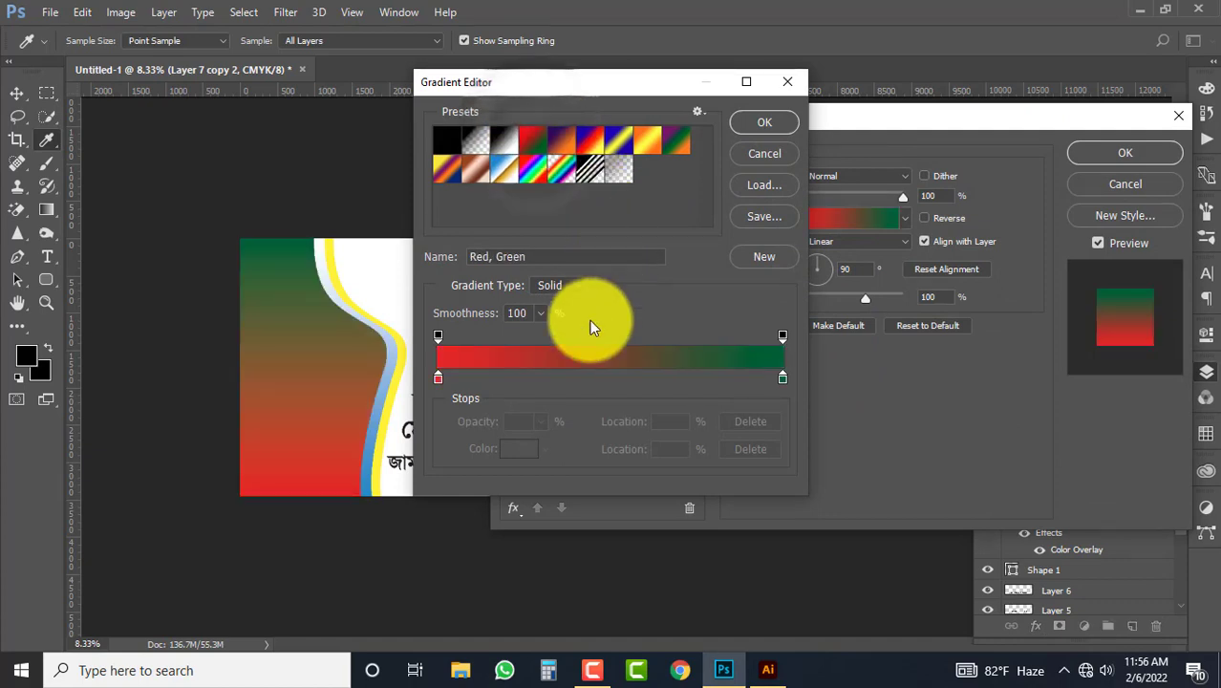
Step: Move the red stop to just past the gradient's middle and set green stops at both ends
{"action": "left_click", "coordinate": [781, 379]}
{"action": "left_click_drag", "start_coordinate": [438, 378], "coordinate": [627, 380]}
{"action": "left_click", "coordinate": [781, 377]}
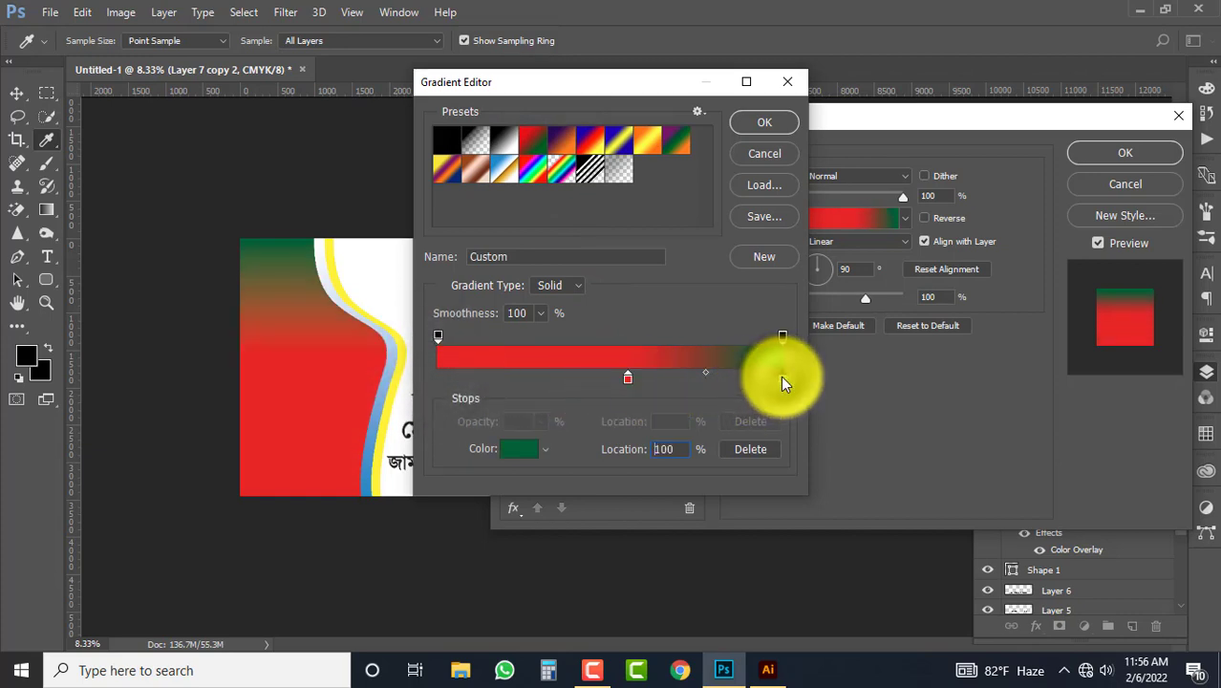
{"action": "left_click_drag", "start_coordinate": [781, 377], "coordinate": [856, 384]}
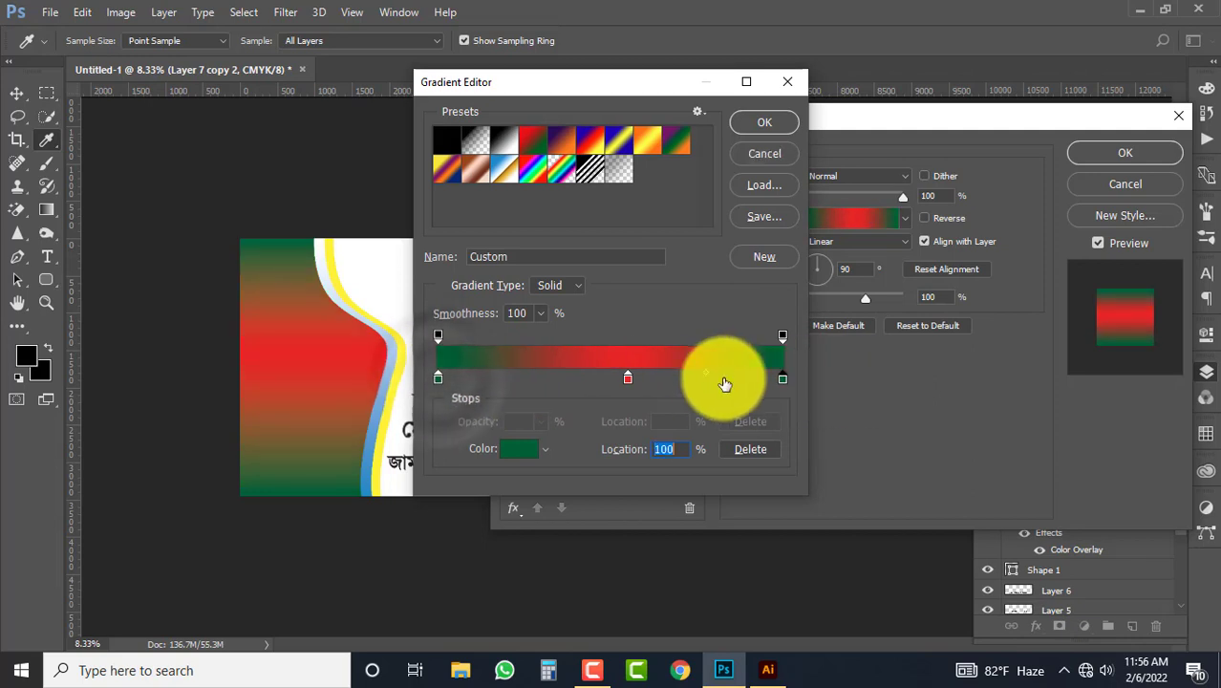
Step: Change the middle red stop to white, C 0, M 0, Y 0, K 0, and accept the green-white-green gradient
{"action": "left_click", "coordinate": [628, 379]}
{"action": "double_click", "coordinate": [630, 380]}
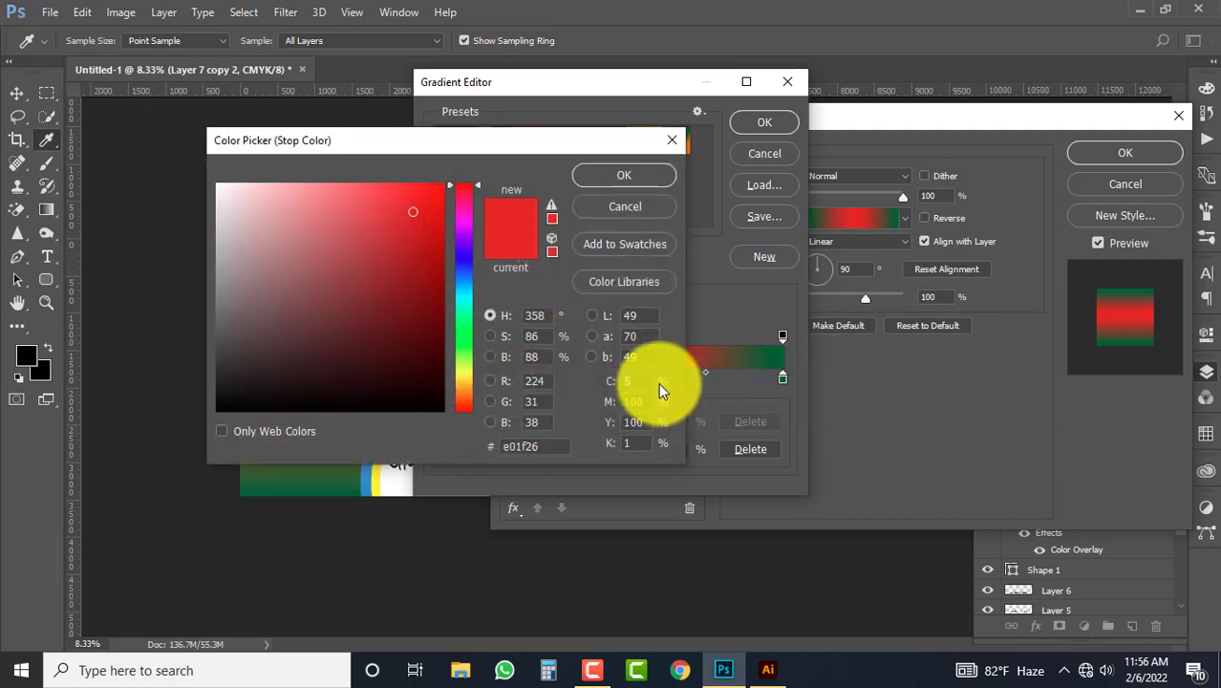
{"action": "type", "text": "0"}
{"action": "key", "text": "Tab"}
{"action": "type", "text": "0"}
{"action": "key", "text": "Tab"}
{"action": "type", "text": "0"}
{"action": "key", "text": "Tab"}
{"action": "type", "text": "0"}
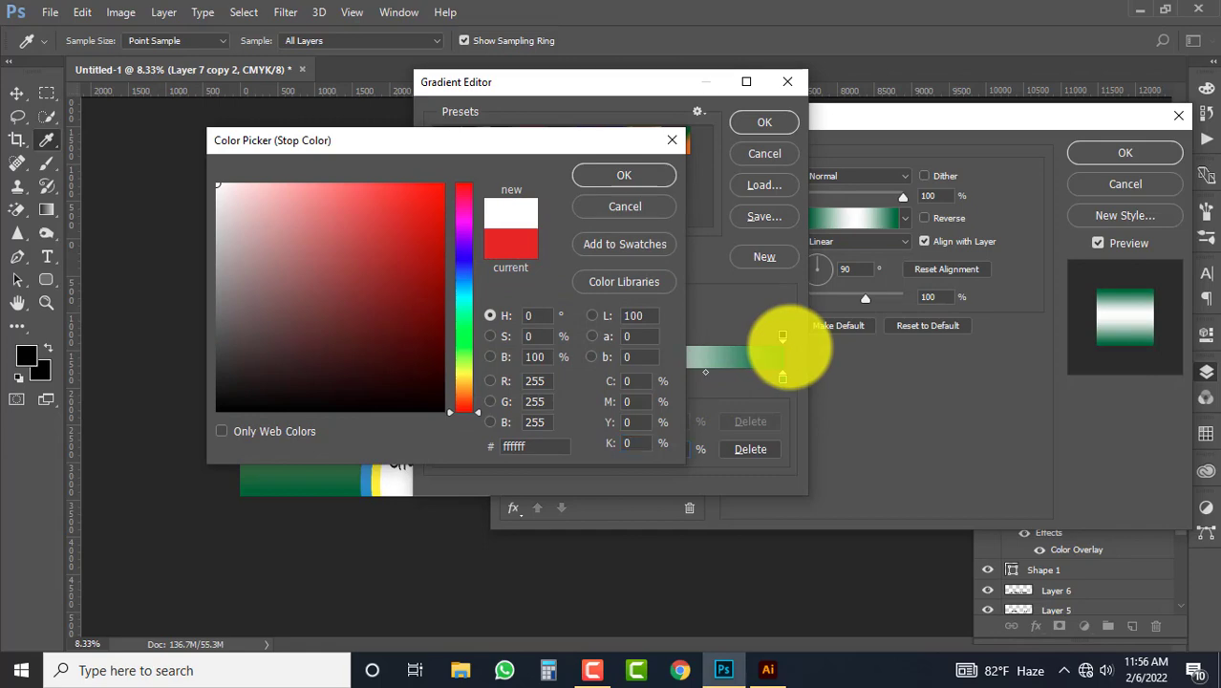
{"action": "key", "text": "Return"}
{"action": "left_click", "coordinate": [775, 123]}
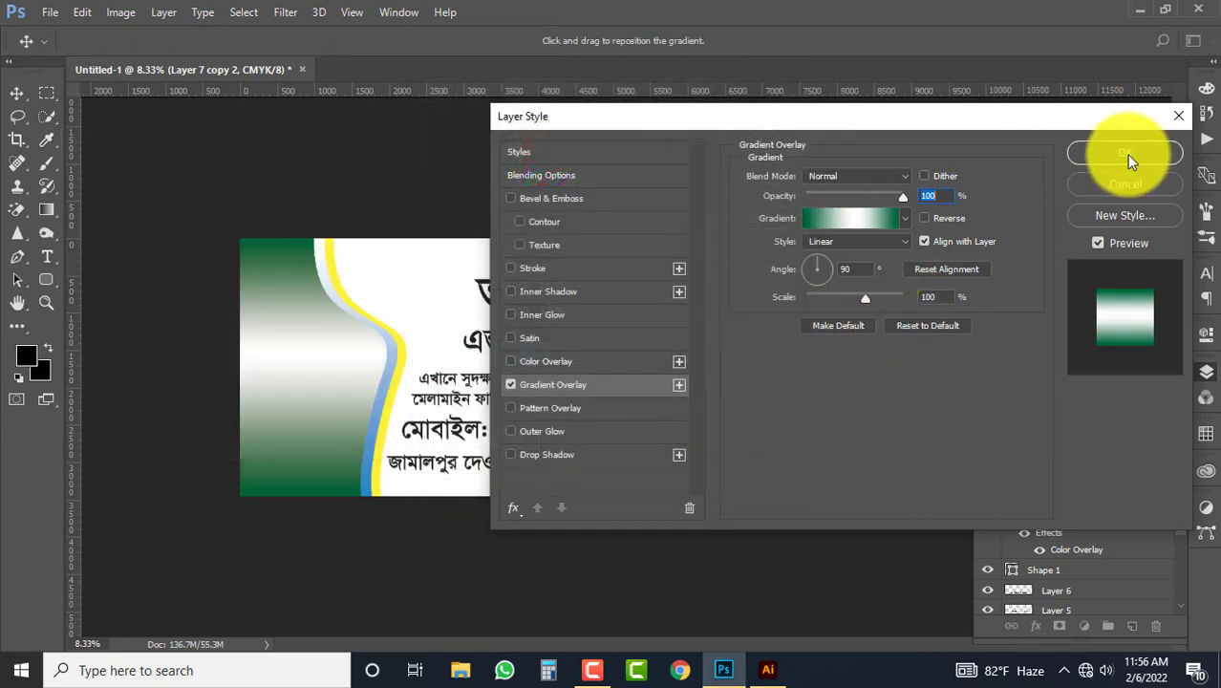
Step: Add a Drop Shadow with a 15 px distance and 101 px size to the green wavy shape, and deselect the layer
{"action": "left_click", "coordinate": [538, 454]}
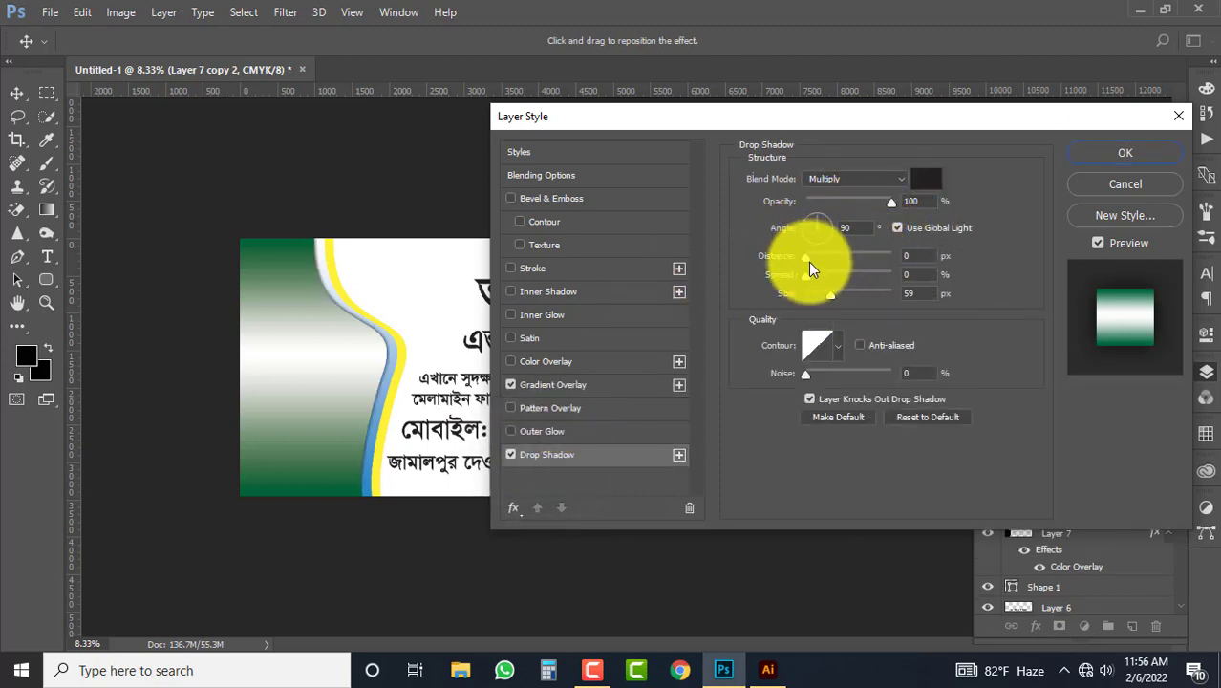
{"action": "left_click_drag", "start_coordinate": [808, 258], "coordinate": [820, 259]}
{"action": "left_click_drag", "start_coordinate": [831, 294], "coordinate": [845, 294]}
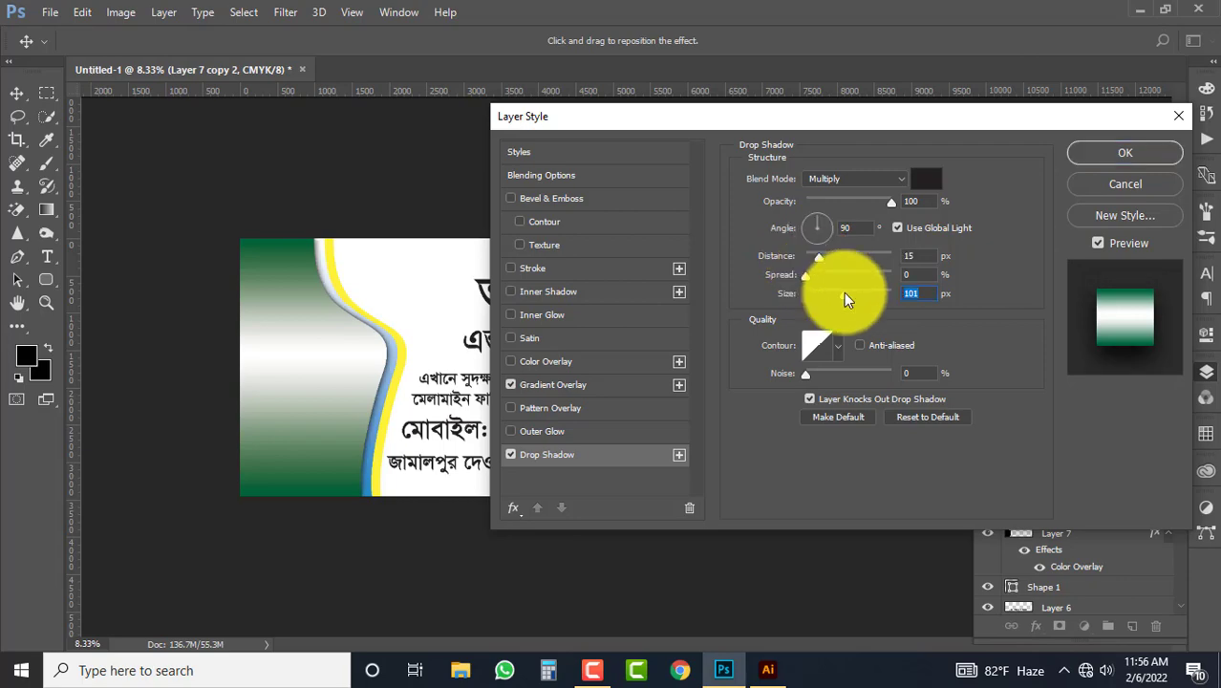
{"action": "key", "text": "Return"}
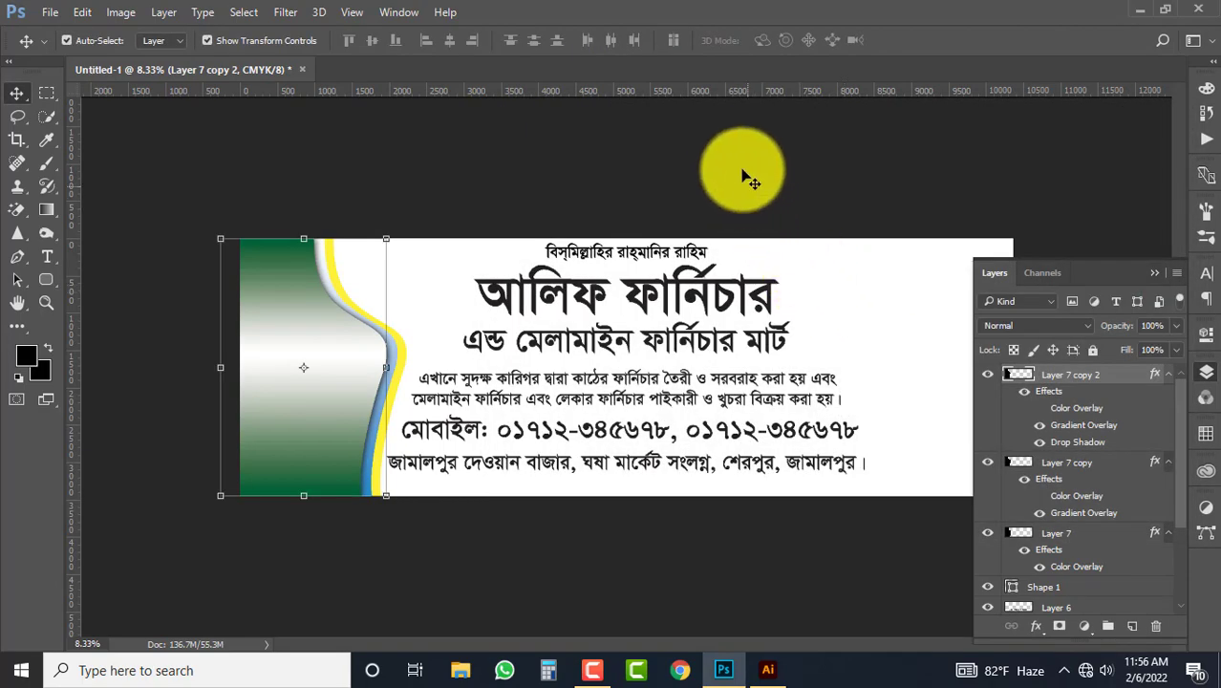
{"action": "left_click", "coordinate": [738, 154]}
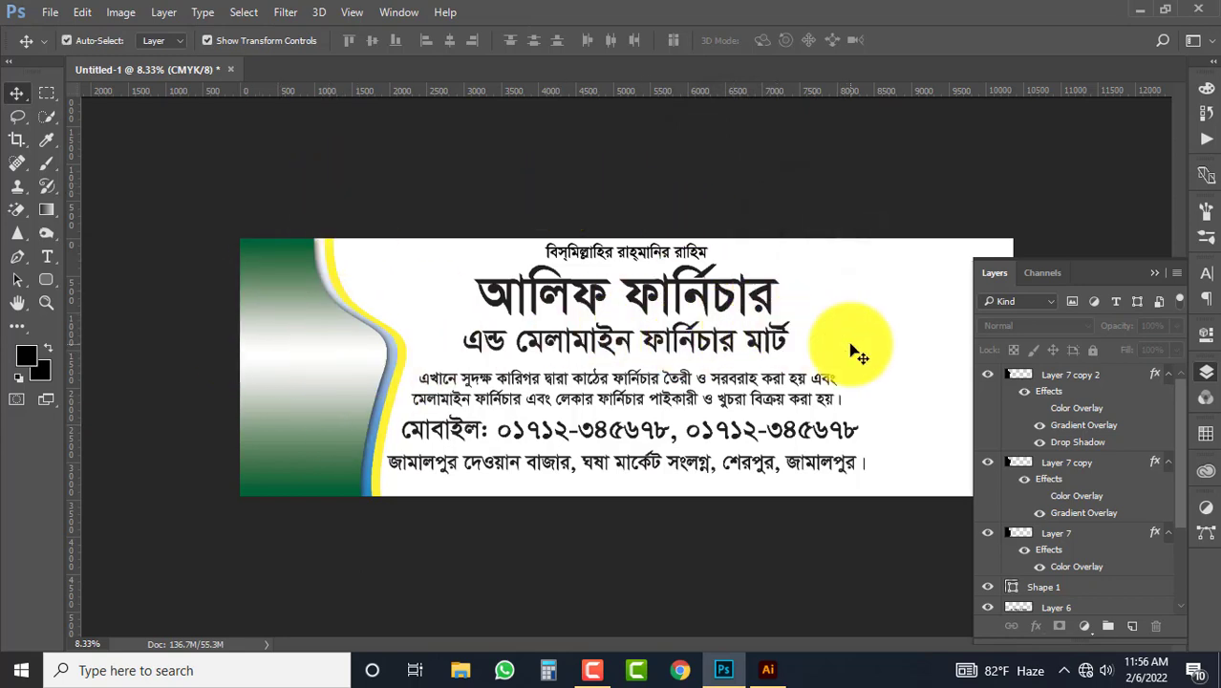
Step: Draw a closed Pen path about 2636 x 3755 px around the banner's right end with a curved inner edge, and convert it to a selection
{"action": "left_click_drag", "start_coordinate": [865, 339], "coordinate": [927, 349]}
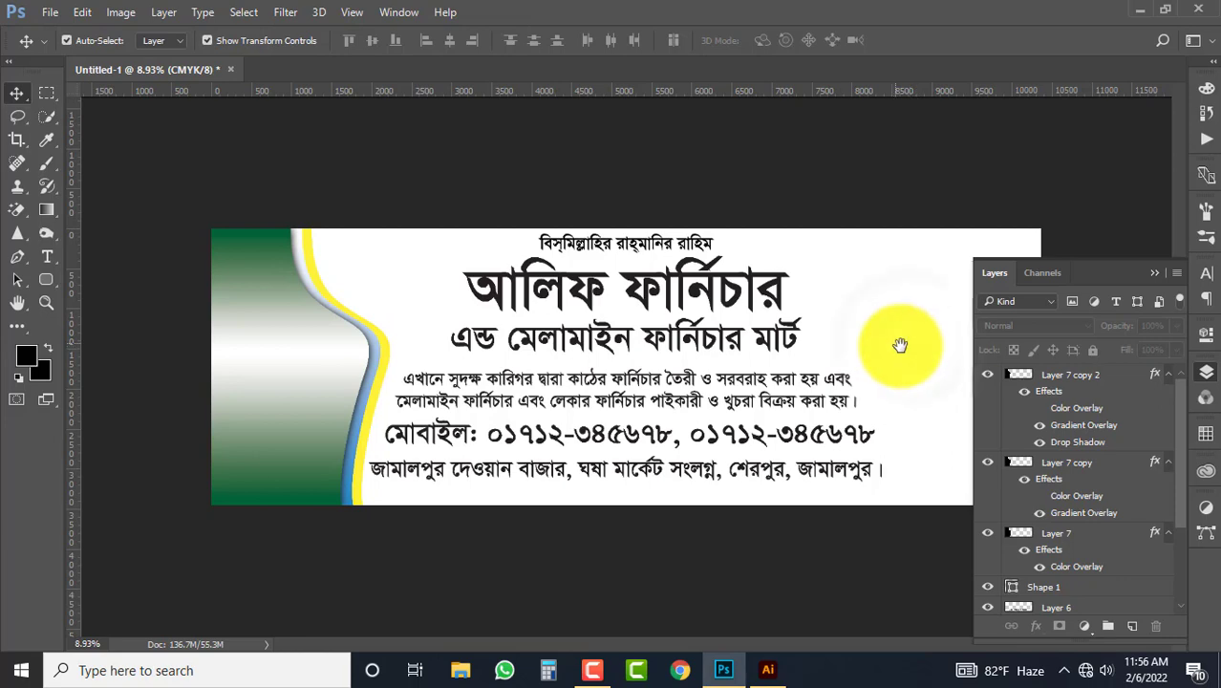
{"action": "left_click_drag", "start_coordinate": [791, 339], "coordinate": [821, 344]}
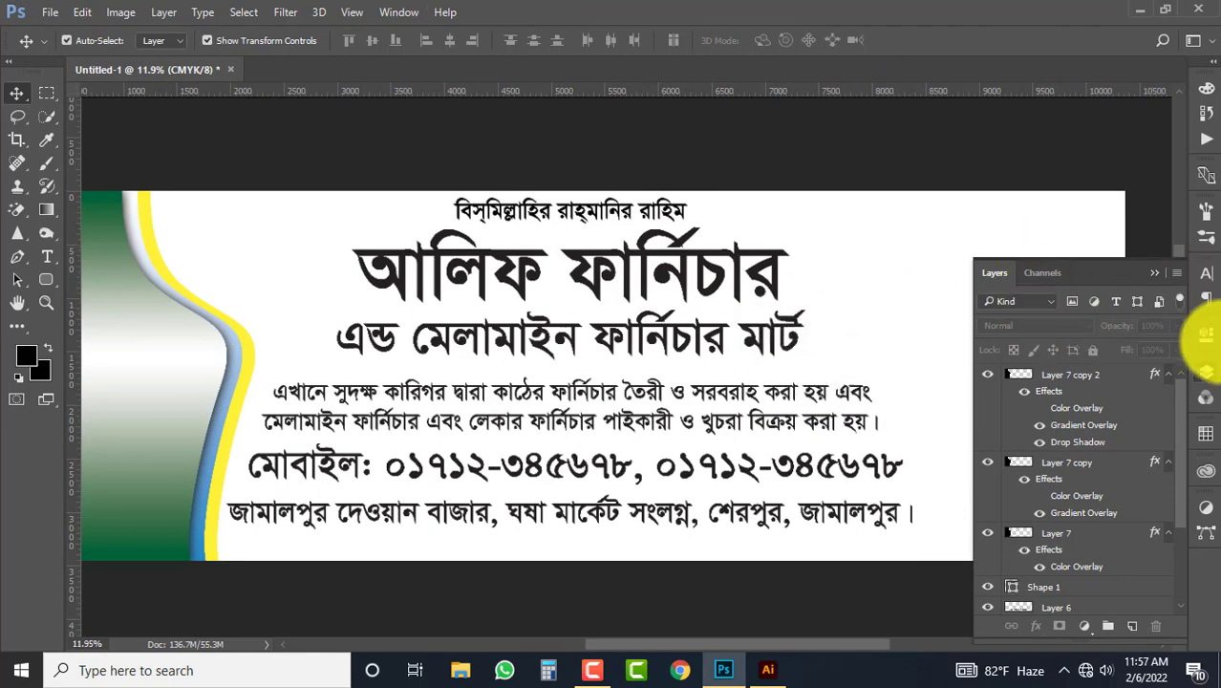
{"action": "left_click", "coordinate": [1207, 373]}
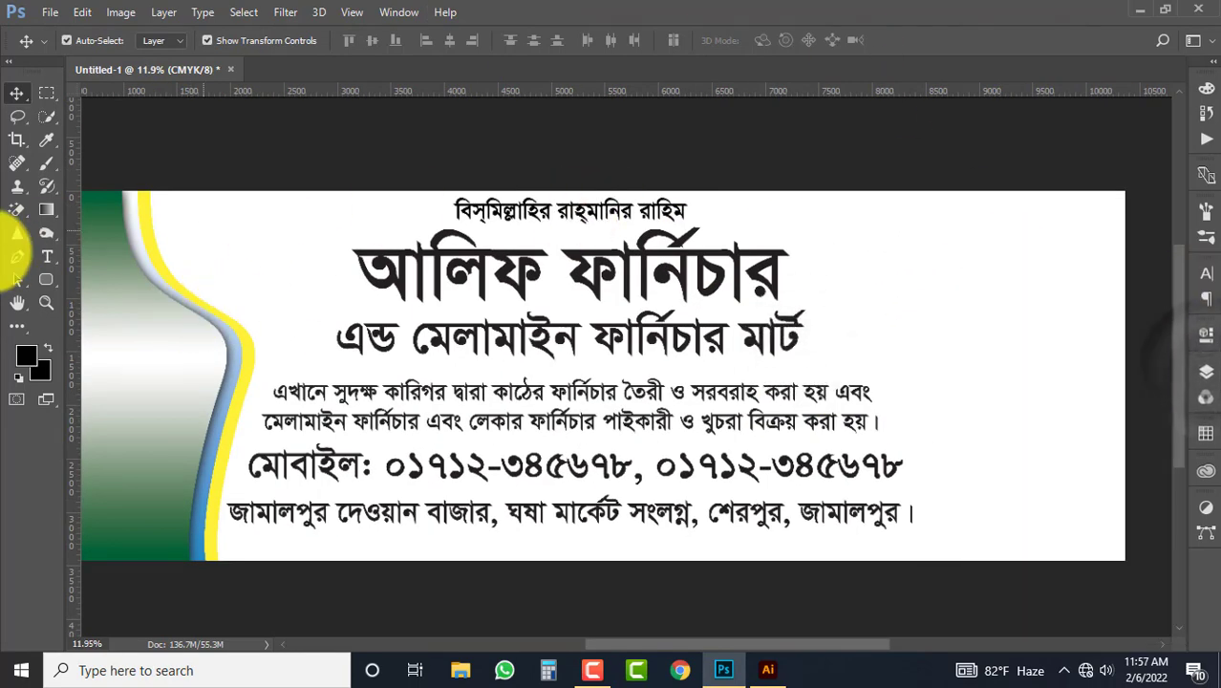
{"action": "left_click", "coordinate": [17, 256]}
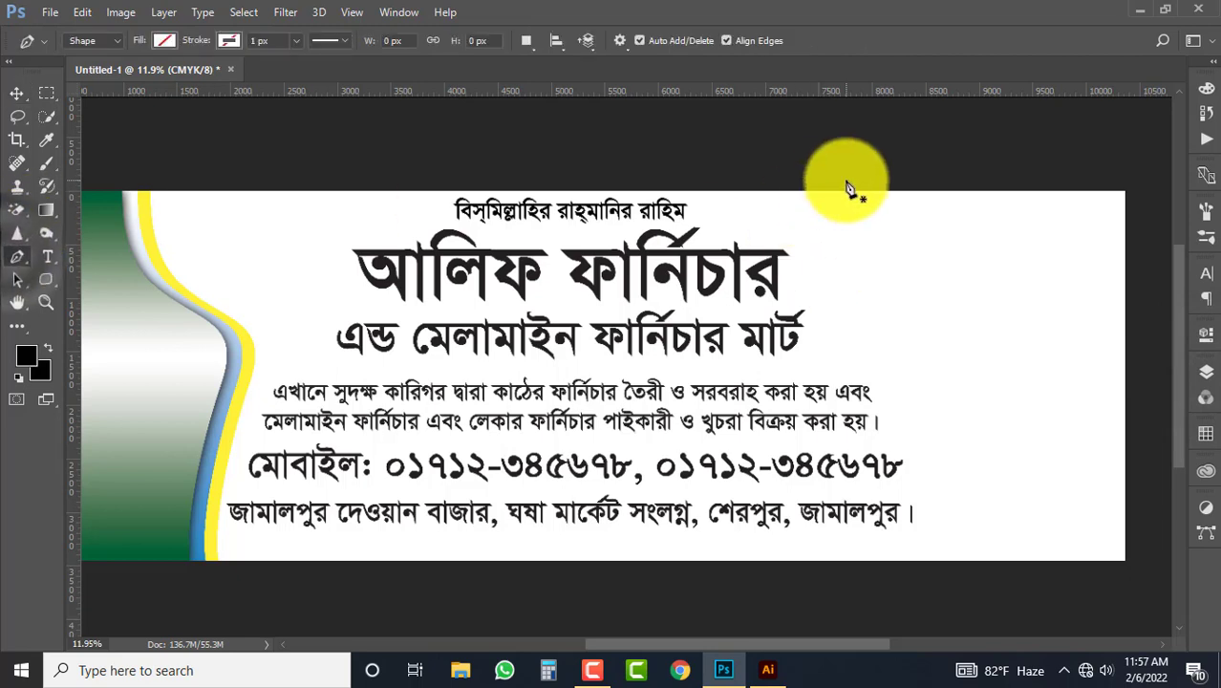
{"action": "left_click", "coordinate": [910, 181]}
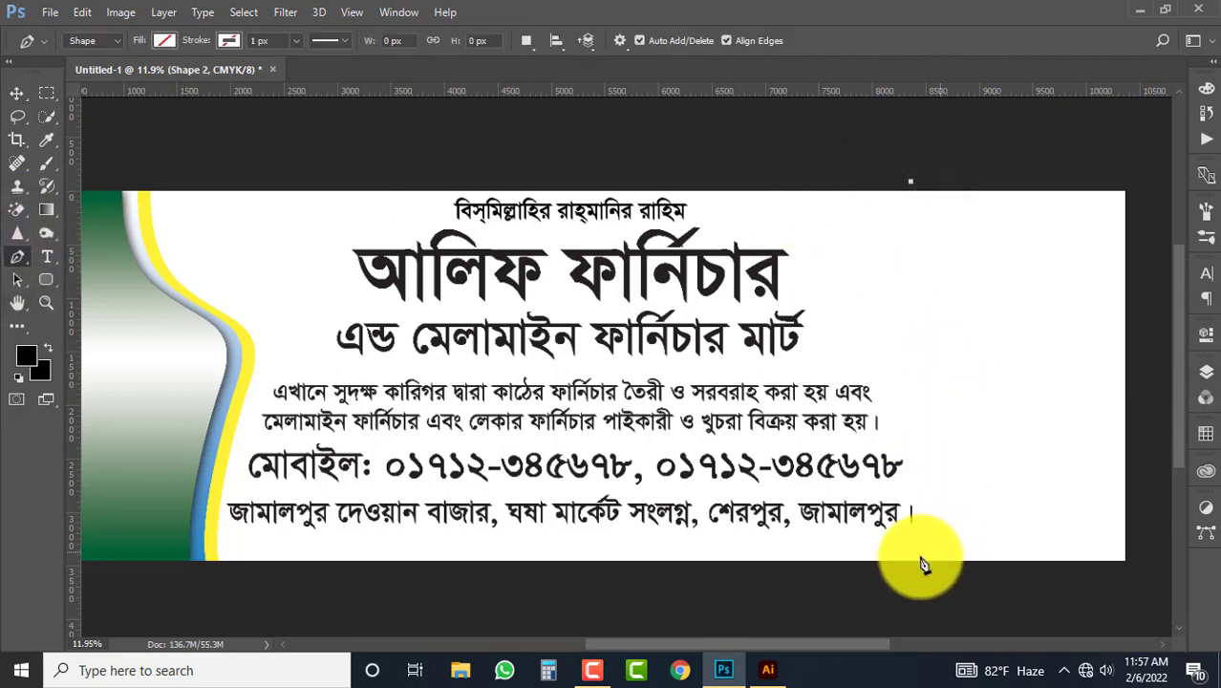
{"action": "left_click_drag", "start_coordinate": [893, 587], "coordinate": [770, 619]}
{"action": "left_click", "coordinate": [892, 370], "text": "alt"}
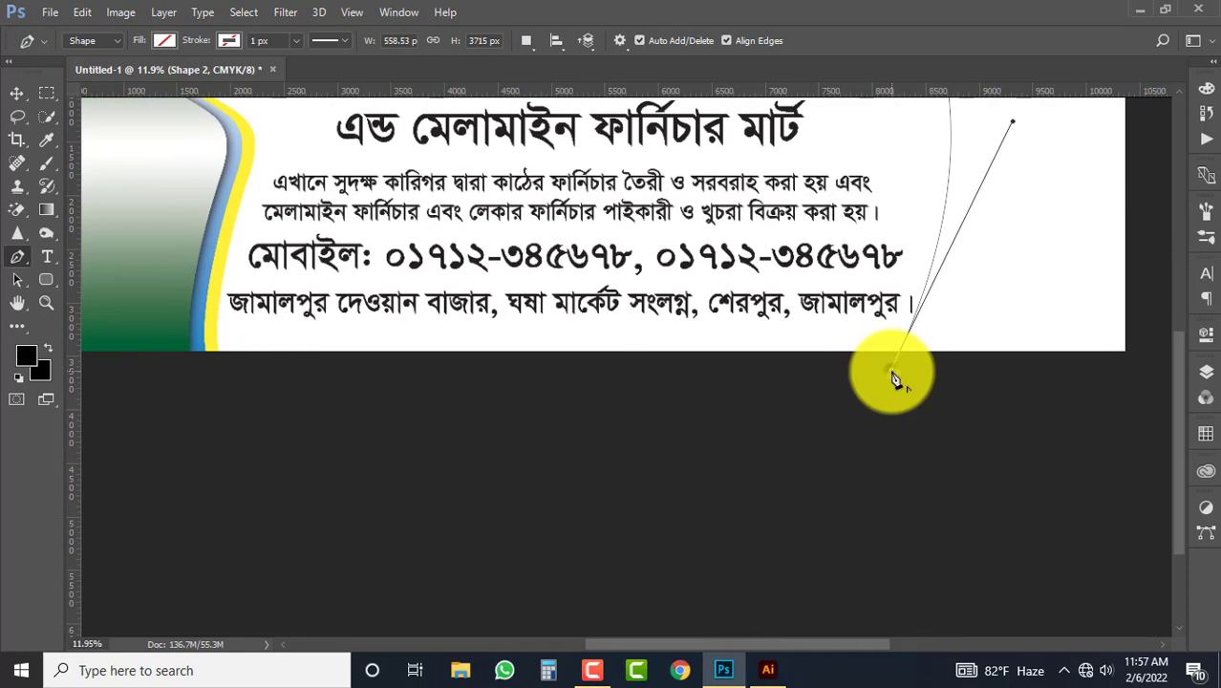
{"action": "key", "text": "ctrl+minus"}
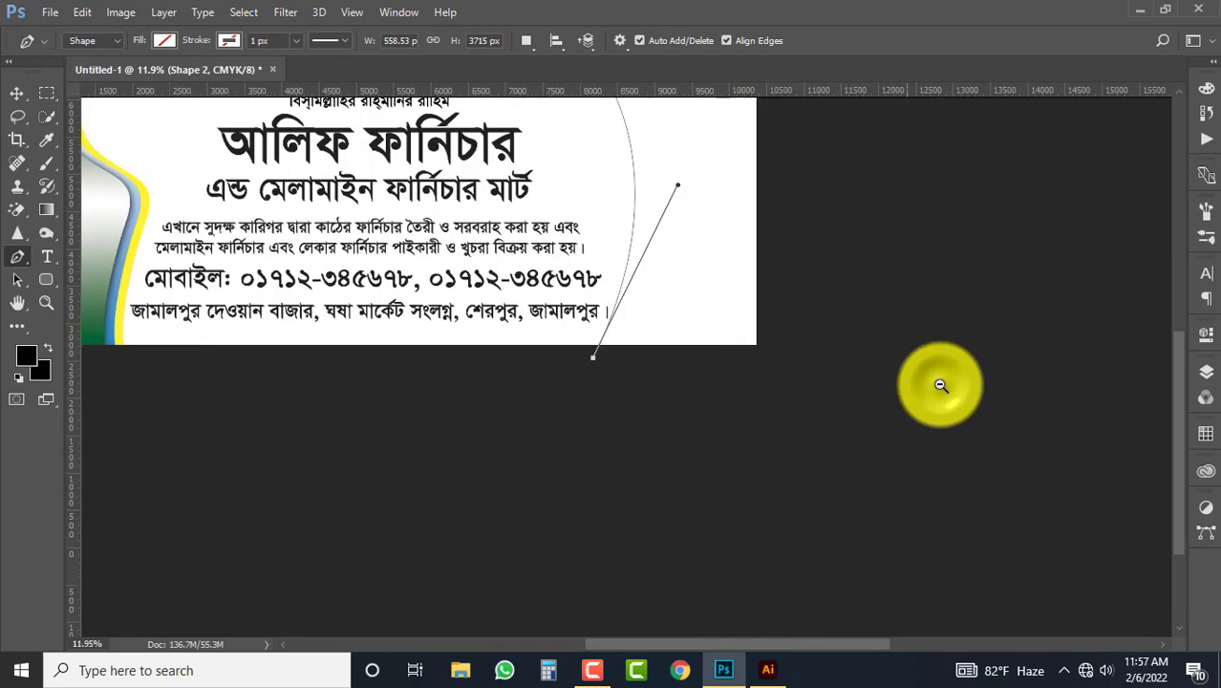
{"action": "left_click", "coordinate": [1046, 508]}
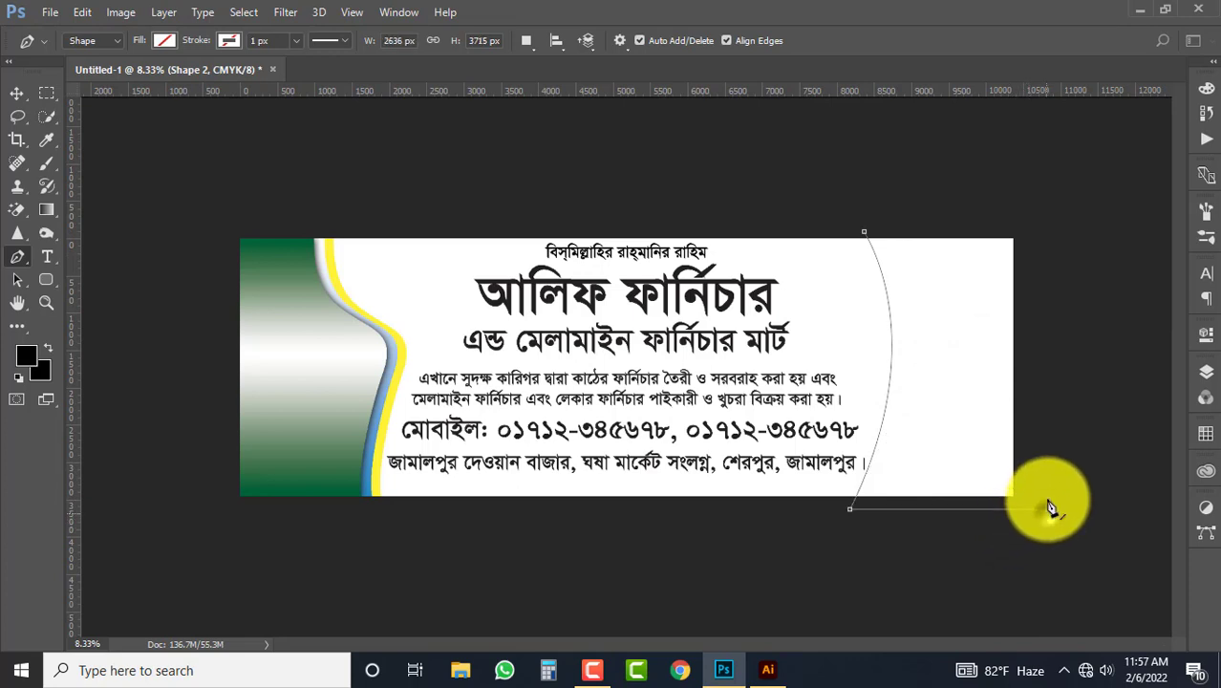
{"action": "left_click", "coordinate": [1046, 229]}
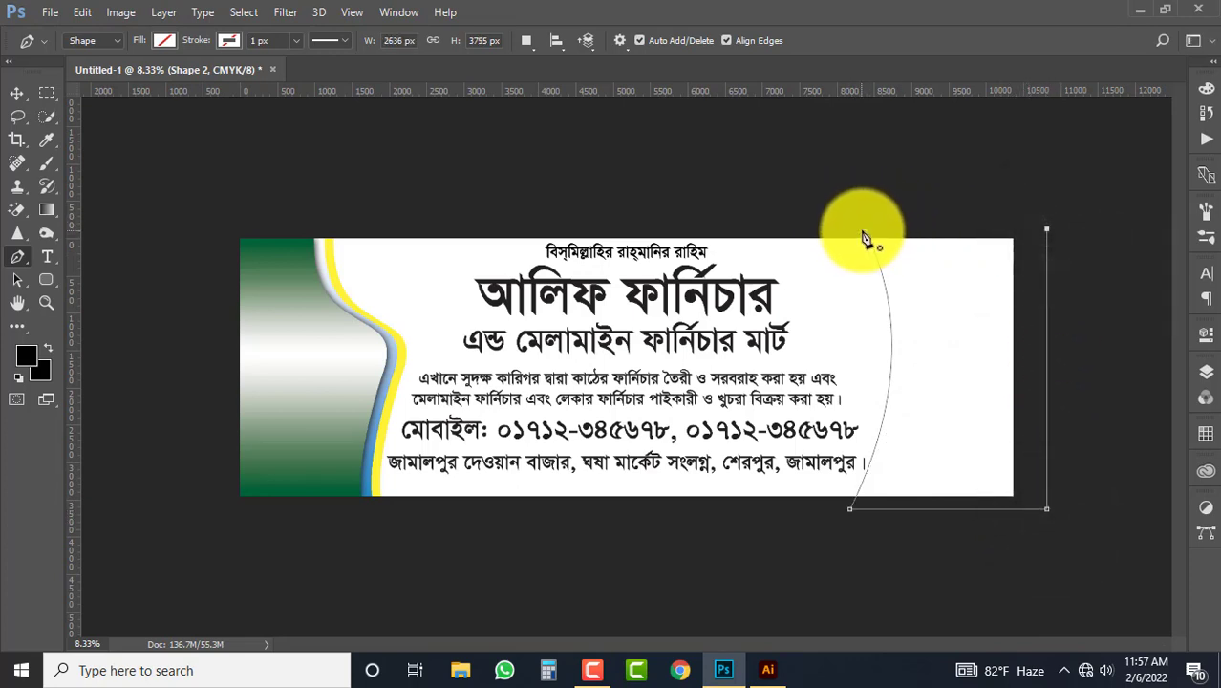
{"action": "left_click", "coordinate": [866, 233]}
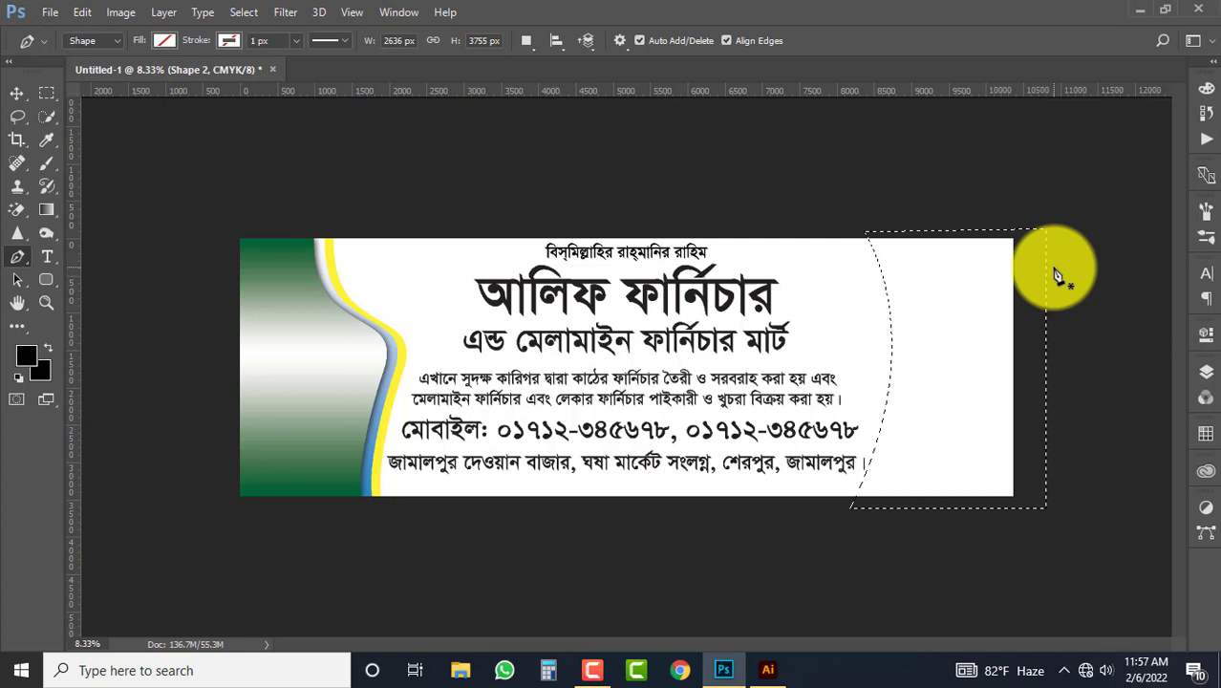
Step: Create a new layer named Layer 8, fill the curved selection with black, and deselect
{"action": "key", "text": "ctrl+shift+n"}
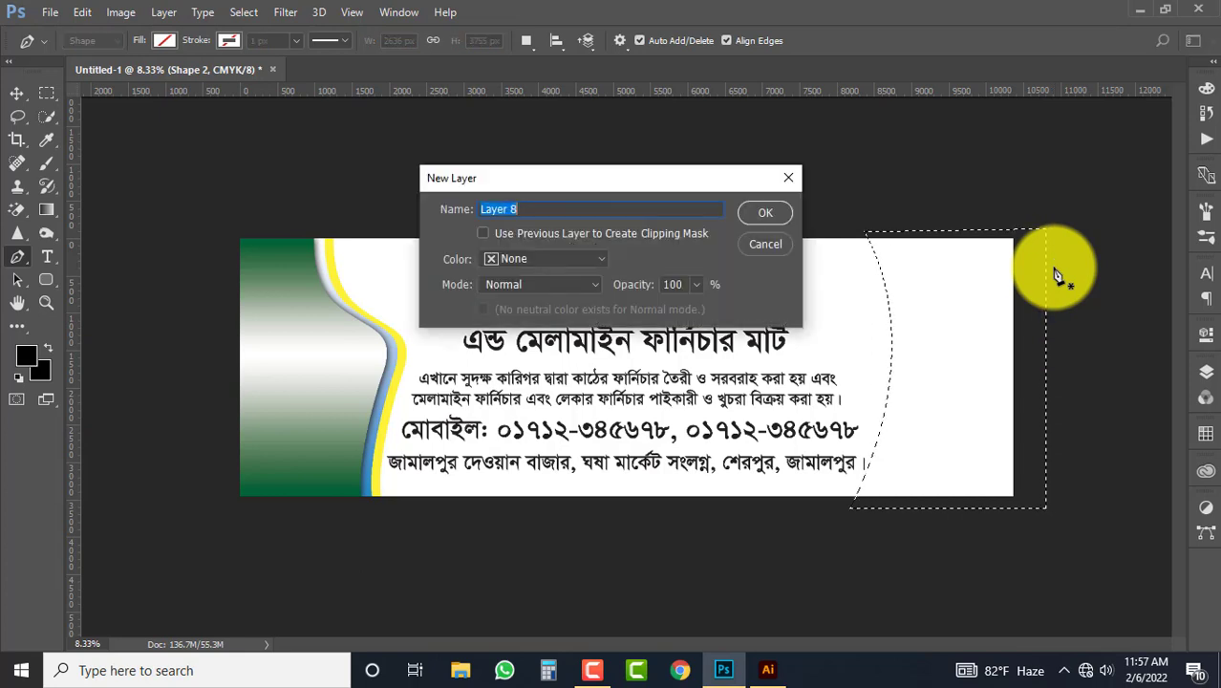
{"action": "key", "text": "Return"}
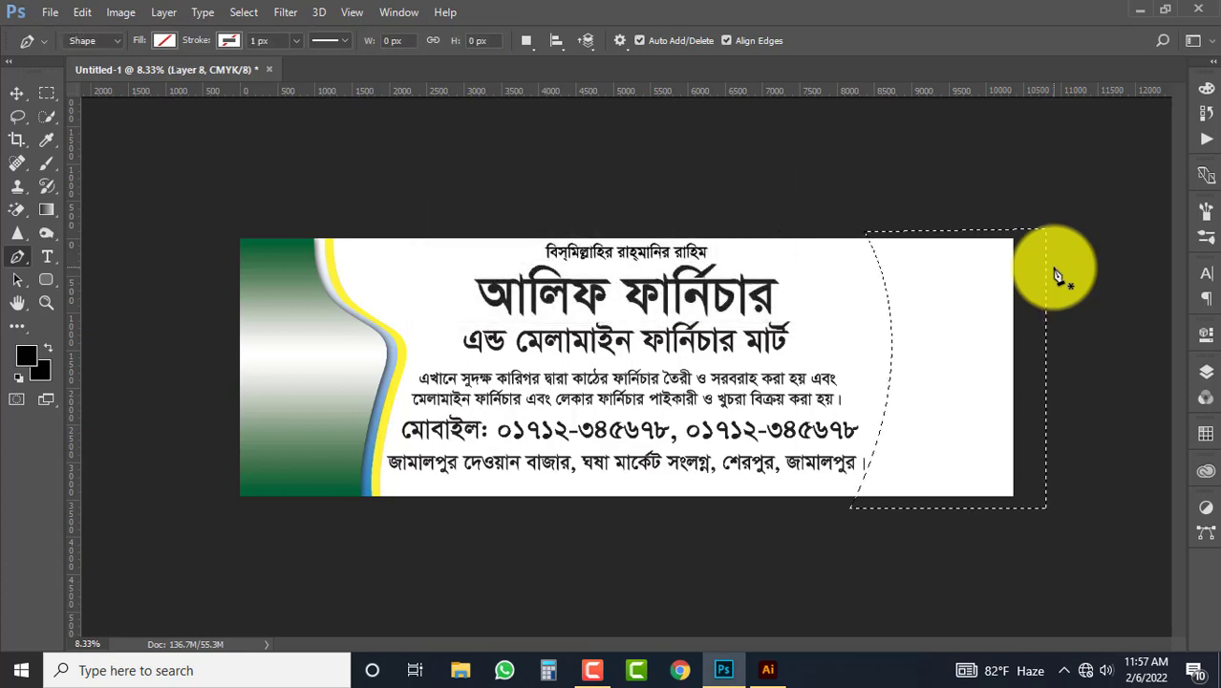
{"action": "key", "text": "alt+BackSpace"}
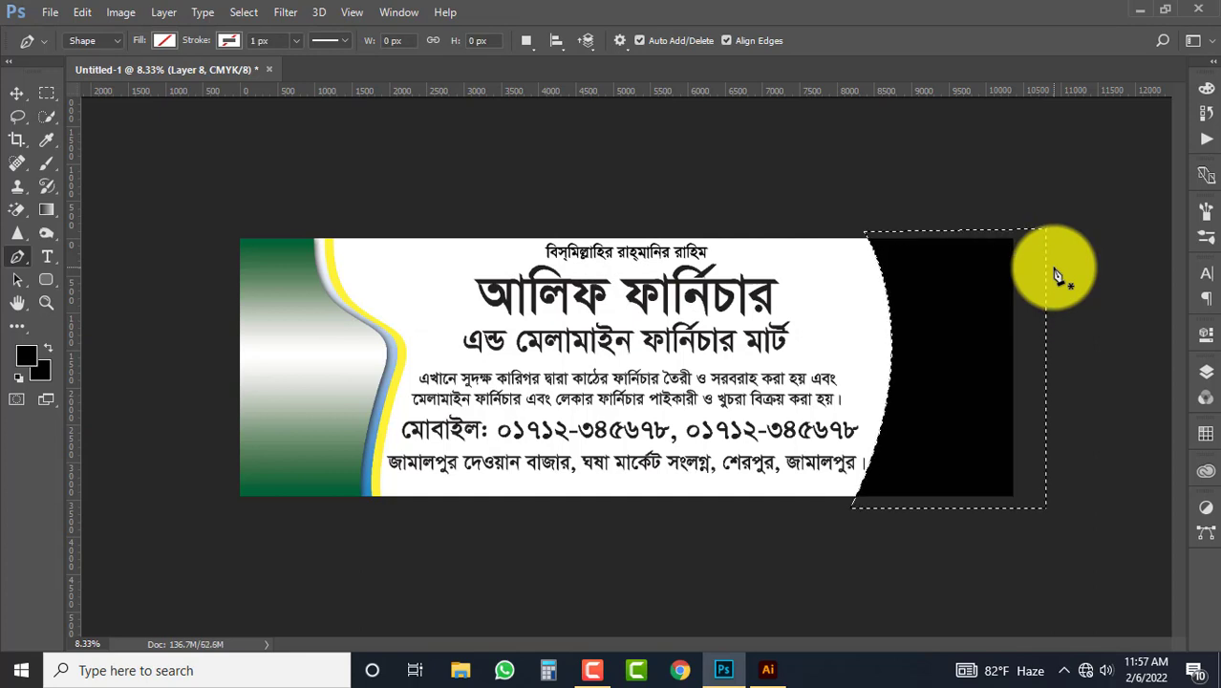
{"action": "key", "text": "ctrl+d"}
Step: Apply a yellow Color Overlay at 100% opacity to the black curved shape on the banner's right end
{"action": "left_click", "coordinate": [14, 97]}
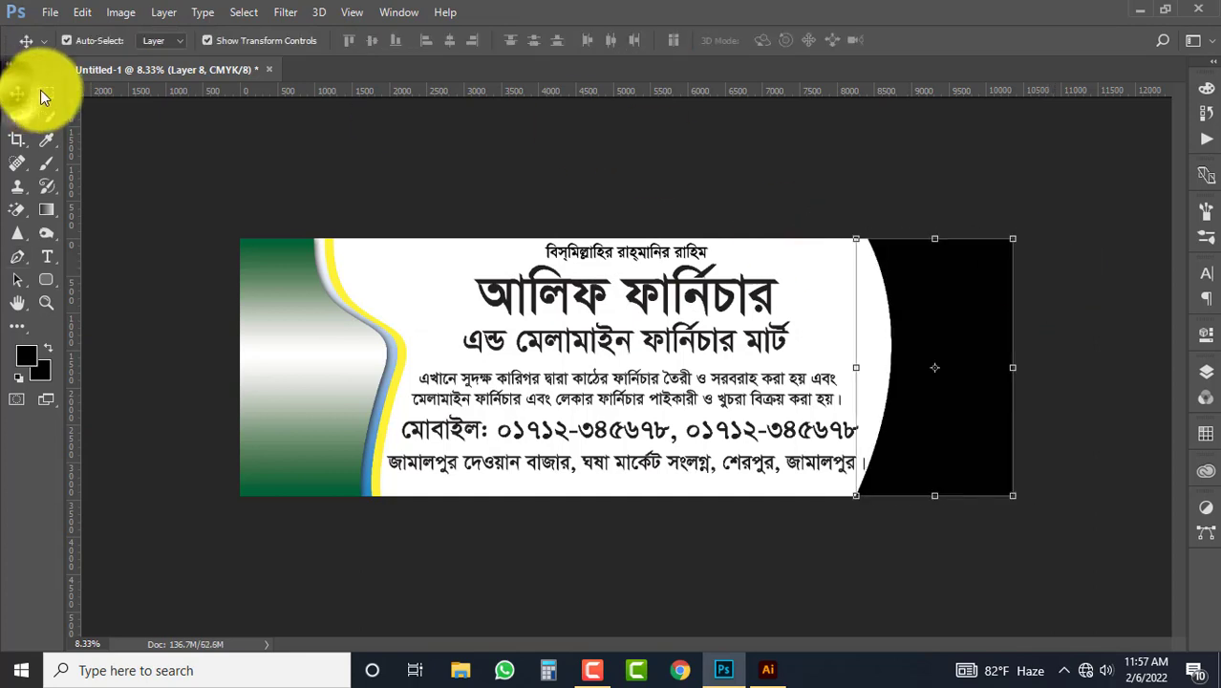
{"action": "left_click", "coordinate": [1007, 189]}
{"action": "left_click", "coordinate": [961, 318]}
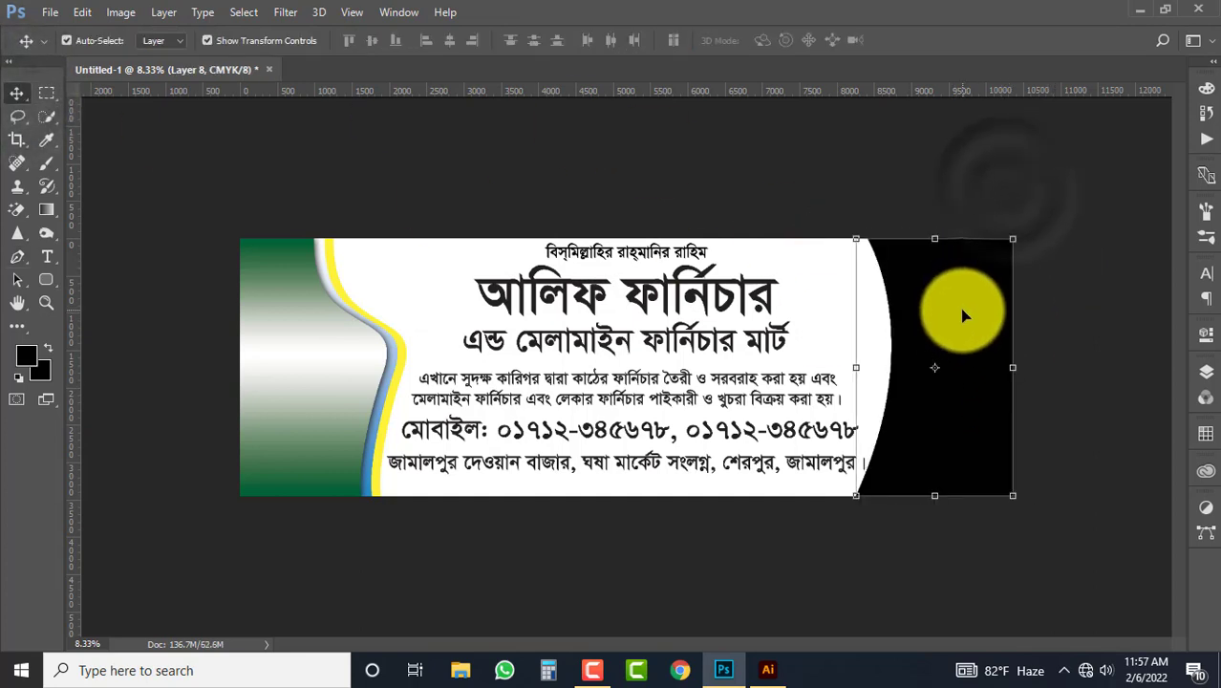
{"action": "left_click", "coordinate": [1208, 377]}
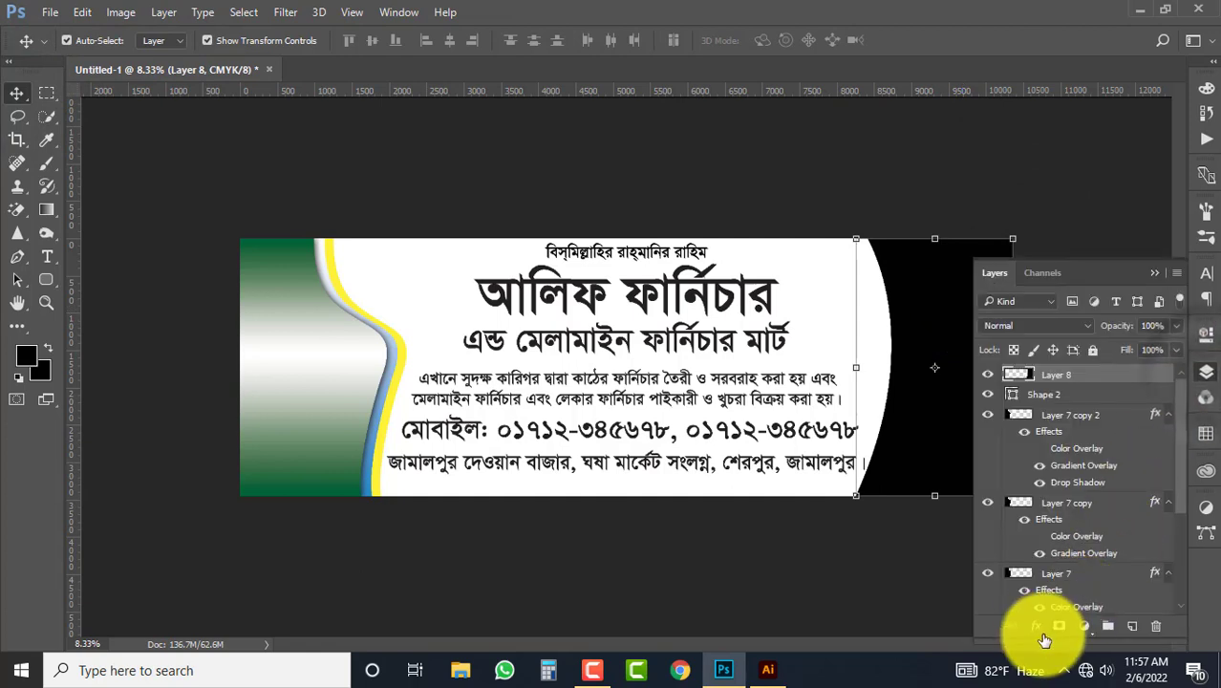
{"action": "left_click", "coordinate": [1042, 633]}
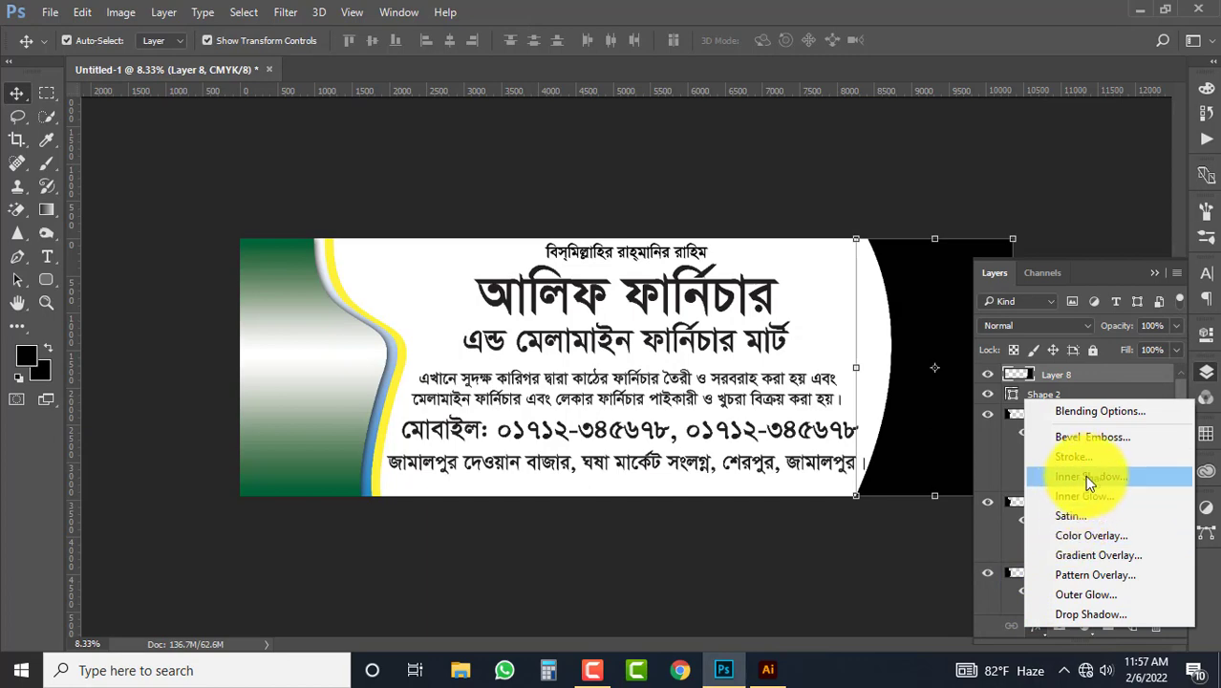
{"action": "left_click", "coordinate": [1089, 536]}
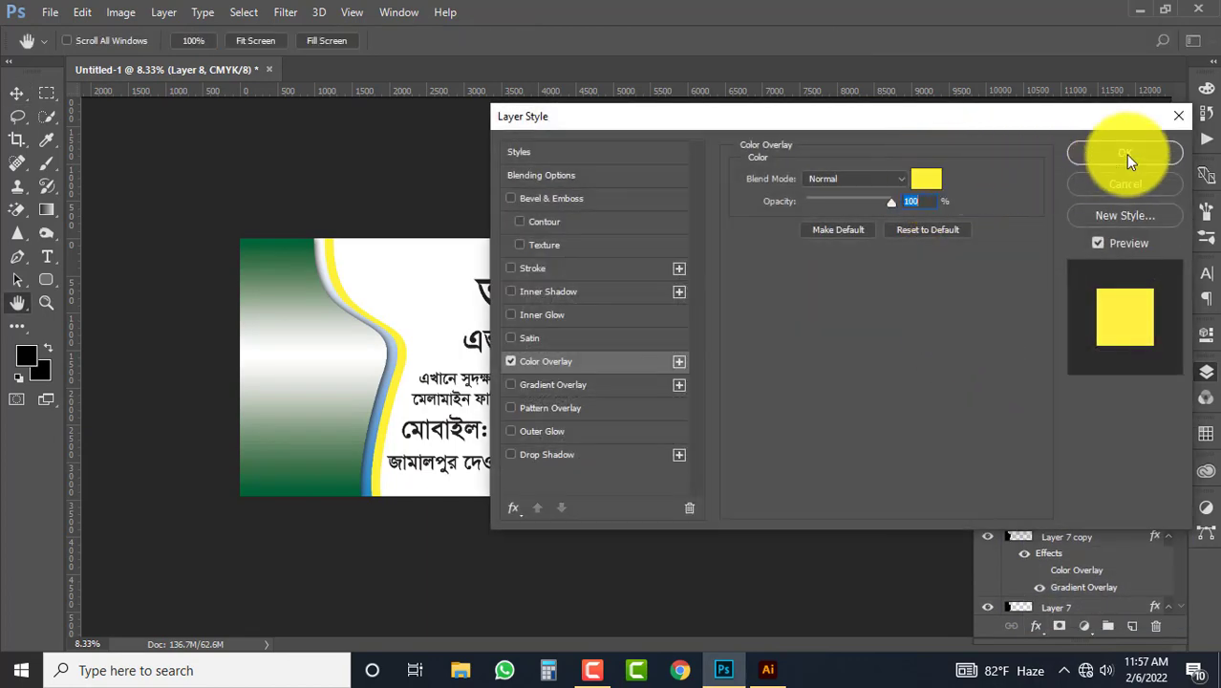
{"action": "left_click", "coordinate": [1126, 154]}
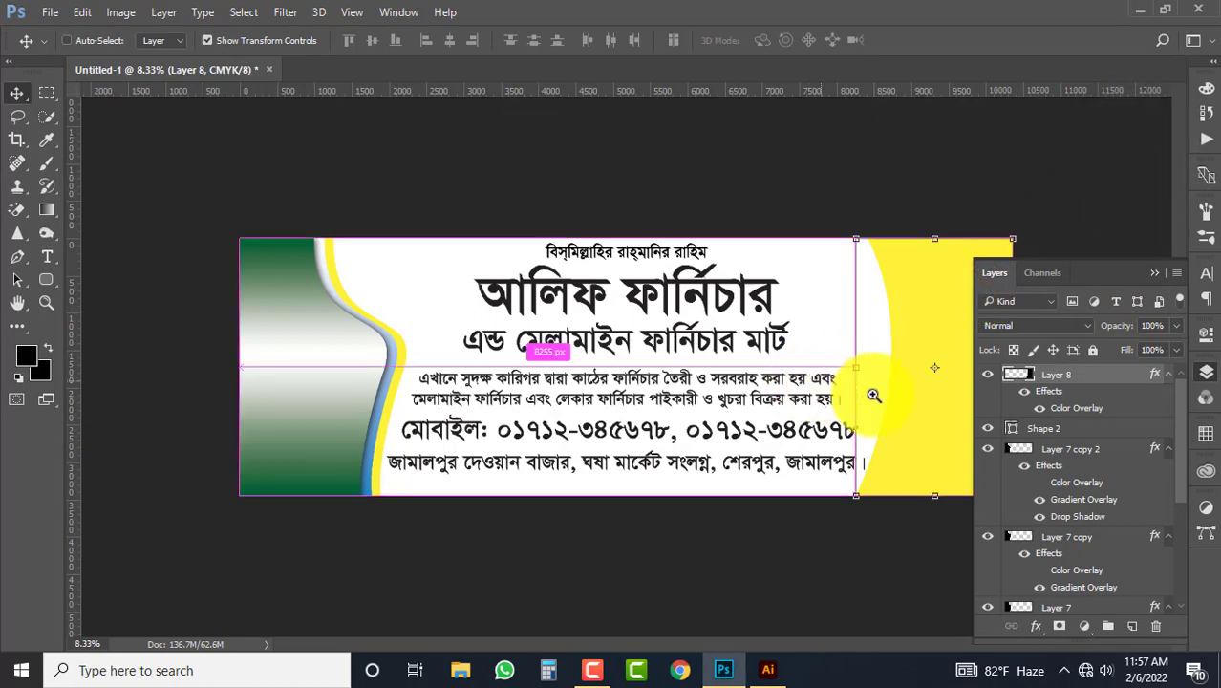
Step: Duplicate the yellow curved shape slightly to the right and replace the copy's Color Overlay with a Gradient Overlay
{"action": "left_click", "coordinate": [873, 394]}
{"action": "left_click_drag", "start_coordinate": [873, 395], "coordinate": [511, 364]}
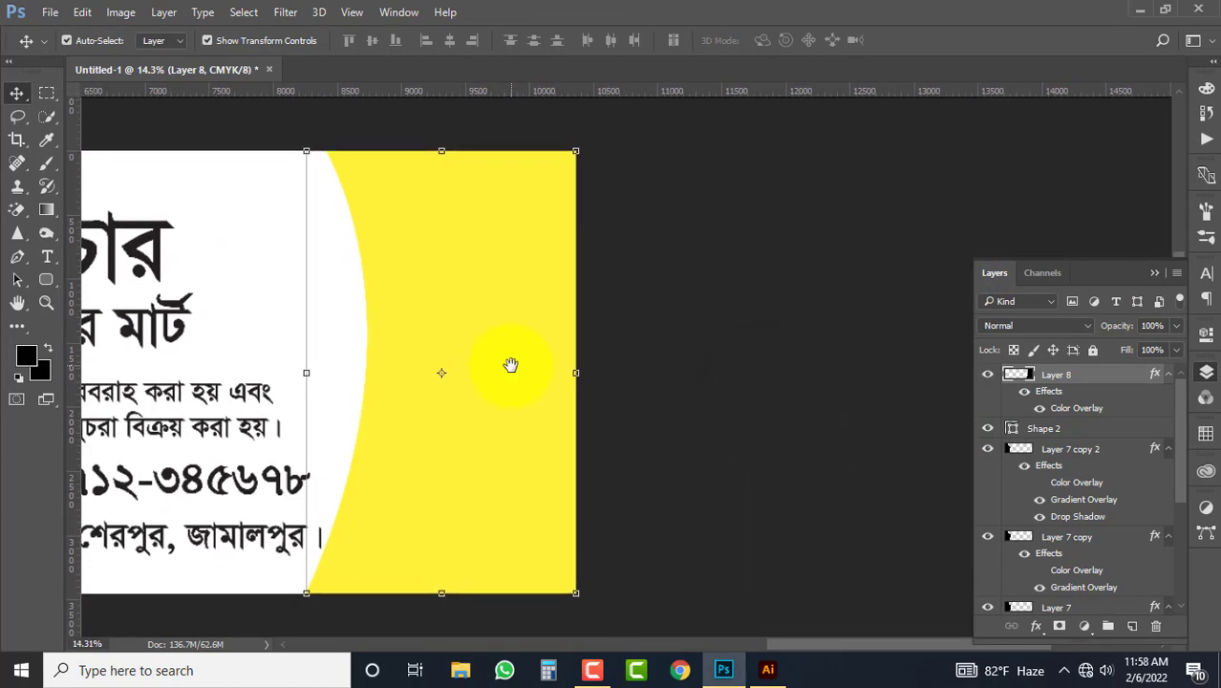
{"action": "left_click_drag", "start_coordinate": [436, 456], "coordinate": [460, 458]}
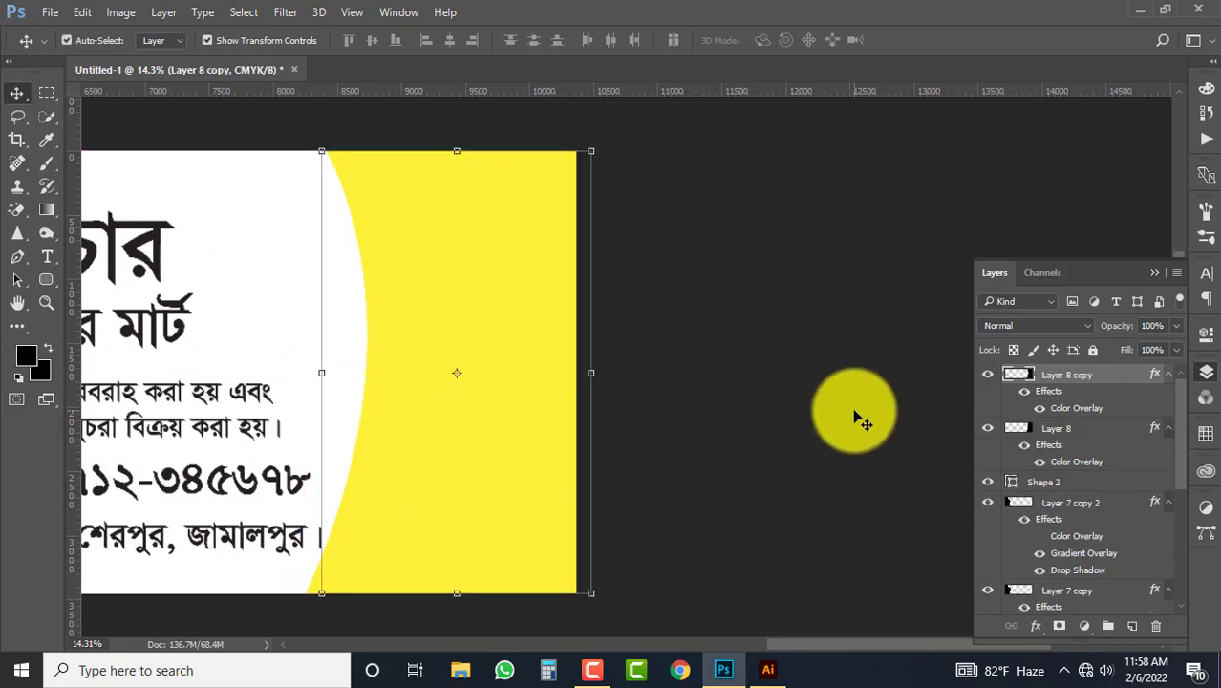
{"action": "left_click", "coordinate": [1036, 626]}
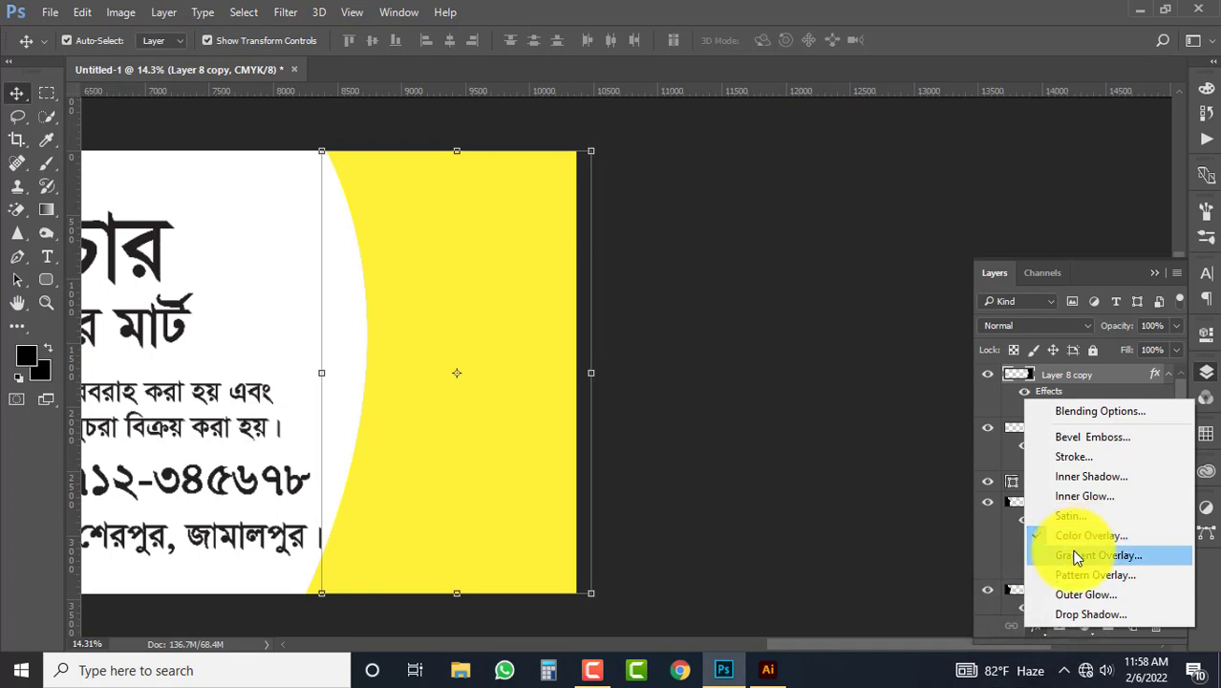
{"action": "left_click", "coordinate": [1072, 556]}
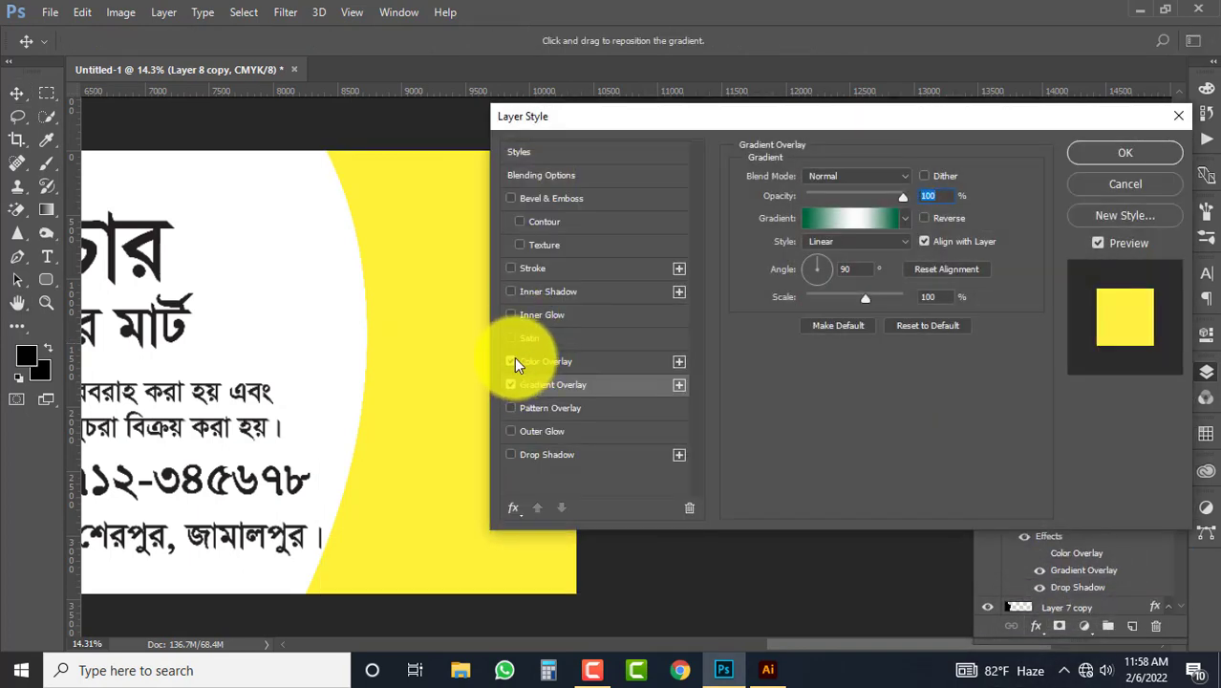
{"action": "left_click", "coordinate": [512, 359]}
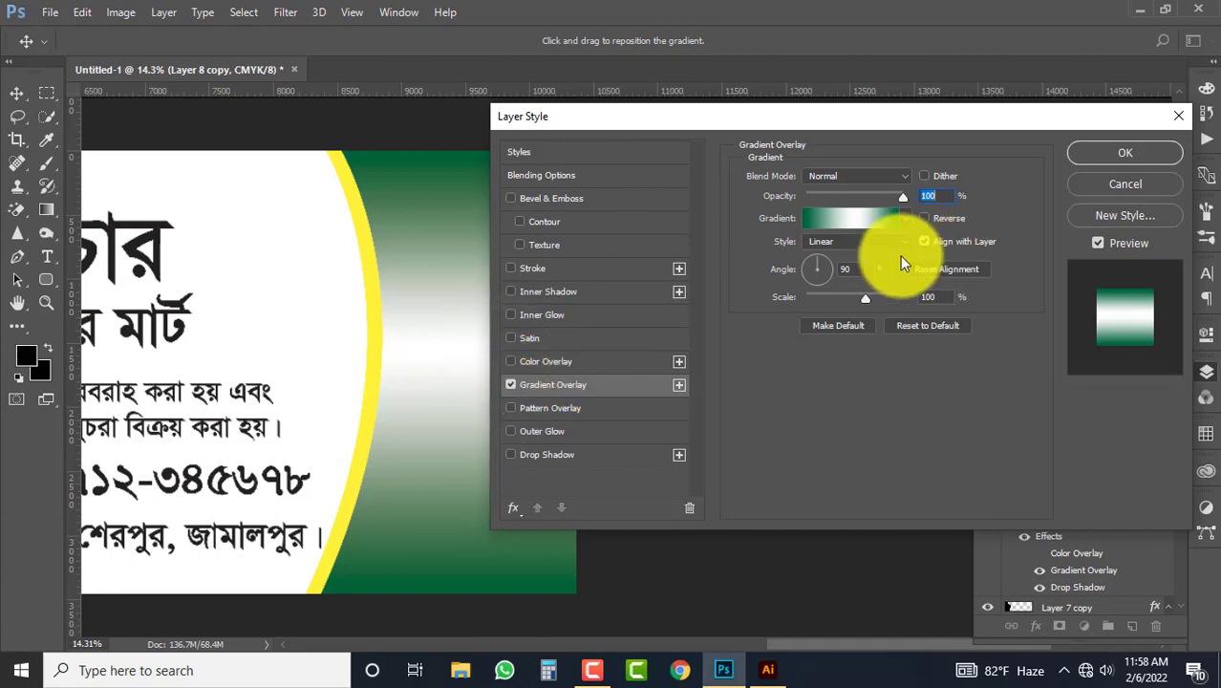
Step: Apply the Chrome gradient preset to the copy, move its gold and brown stops to 100% for a blue-to-white fade, and accept it
{"action": "left_click", "coordinate": [860, 220]}
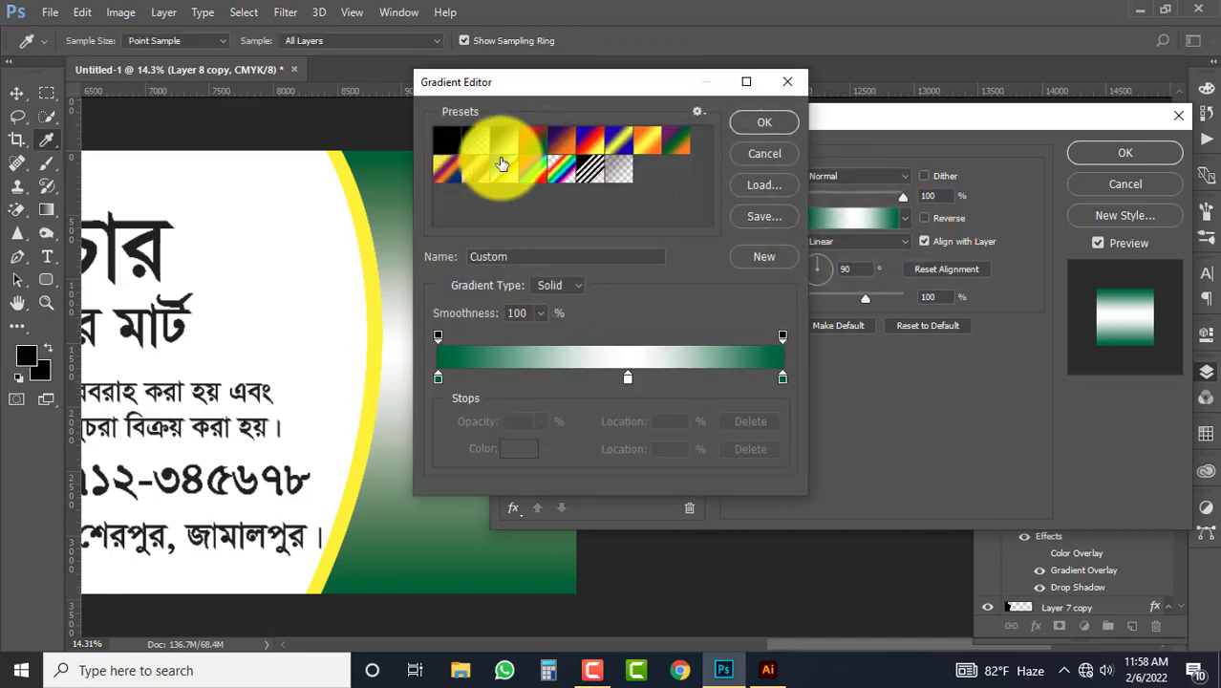
{"action": "left_click", "coordinate": [501, 168]}
{"action": "left_click_drag", "start_coordinate": [658, 379], "coordinate": [845, 381]}
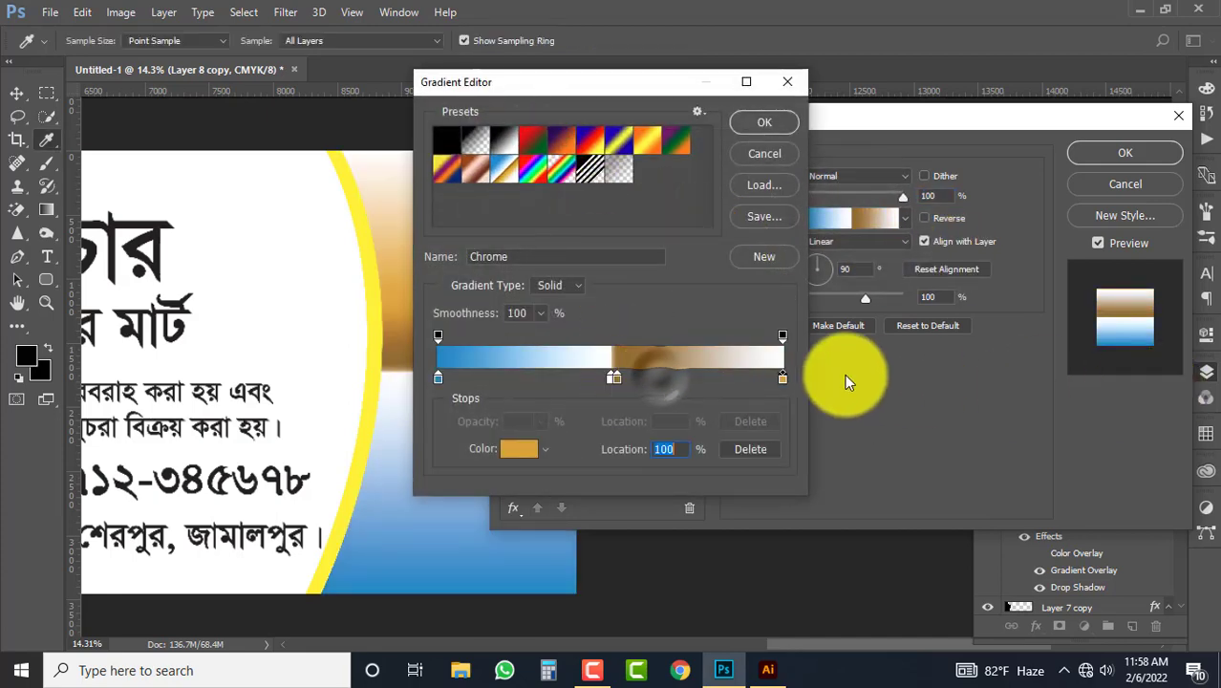
{"action": "left_click", "coordinate": [621, 379]}
{"action": "left_click_drag", "start_coordinate": [628, 379], "coordinate": [787, 379]}
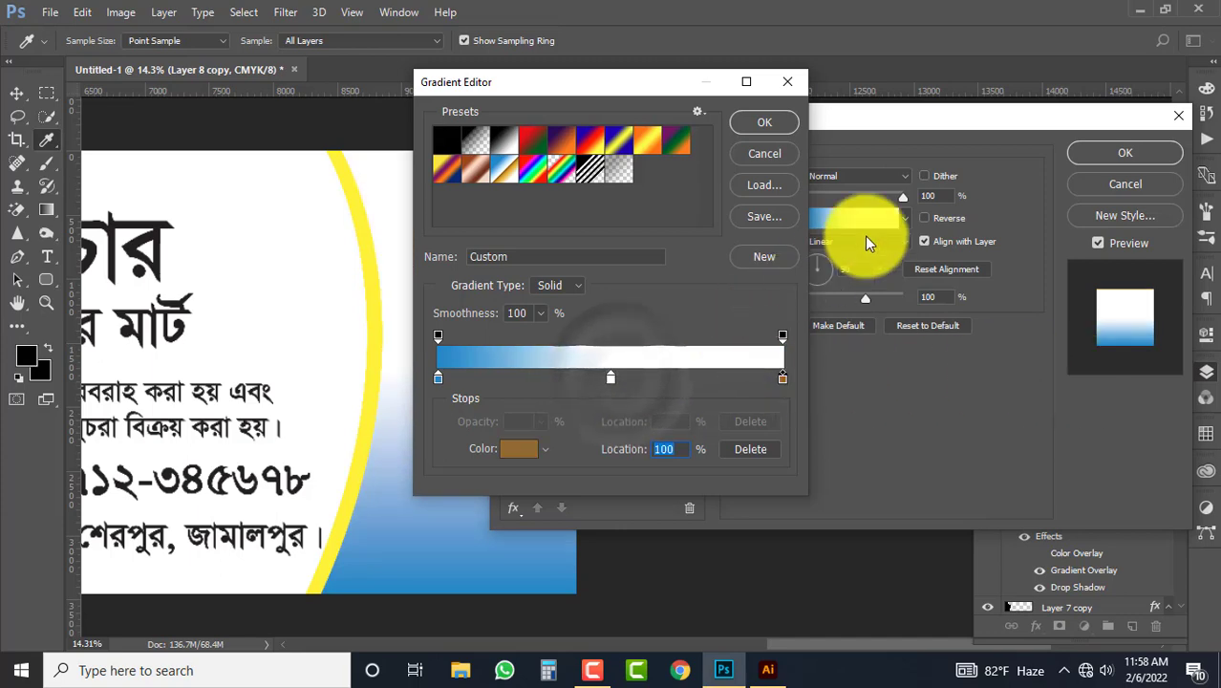
{"action": "left_click", "coordinate": [761, 125]}
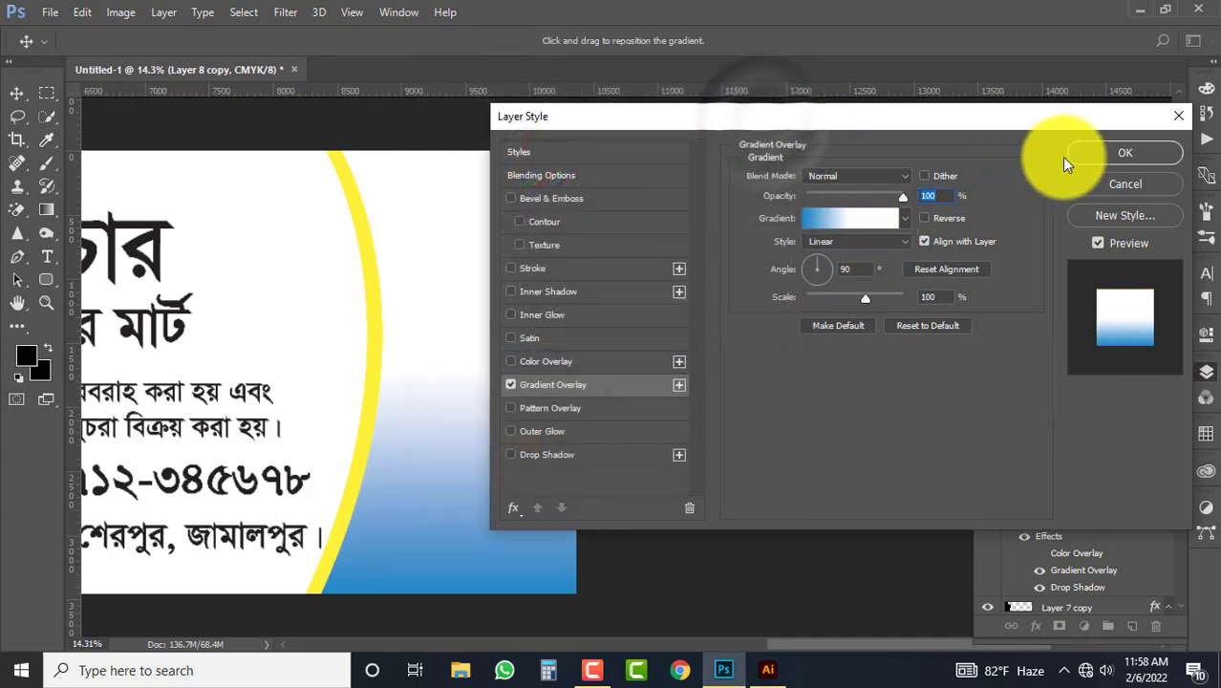
{"action": "left_click", "coordinate": [1127, 154]}
Step: Nudge the blue-and-white curved shape slightly left and duplicate it a little further to the right
{"action": "key", "text": "Left"}
{"action": "key", "text": "Left"}
{"action": "key", "text": "Left"}
{"action": "key", "text": "Left"}
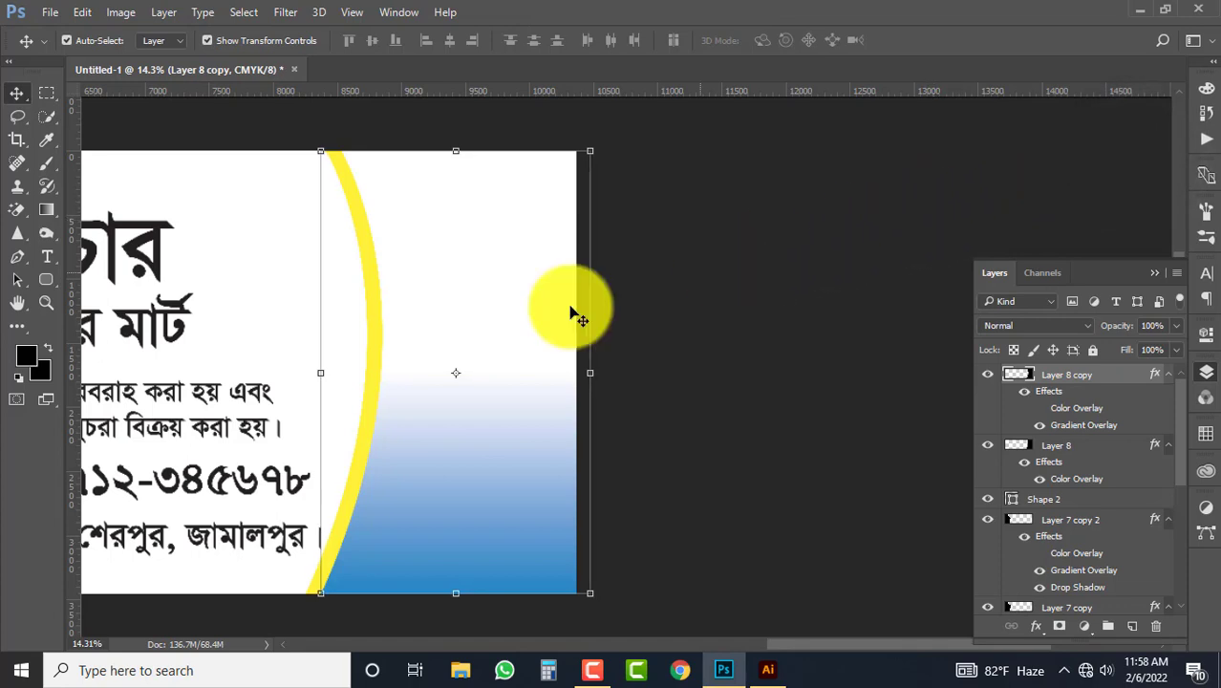
{"action": "left_click_drag", "start_coordinate": [403, 540], "coordinate": [431, 541]}
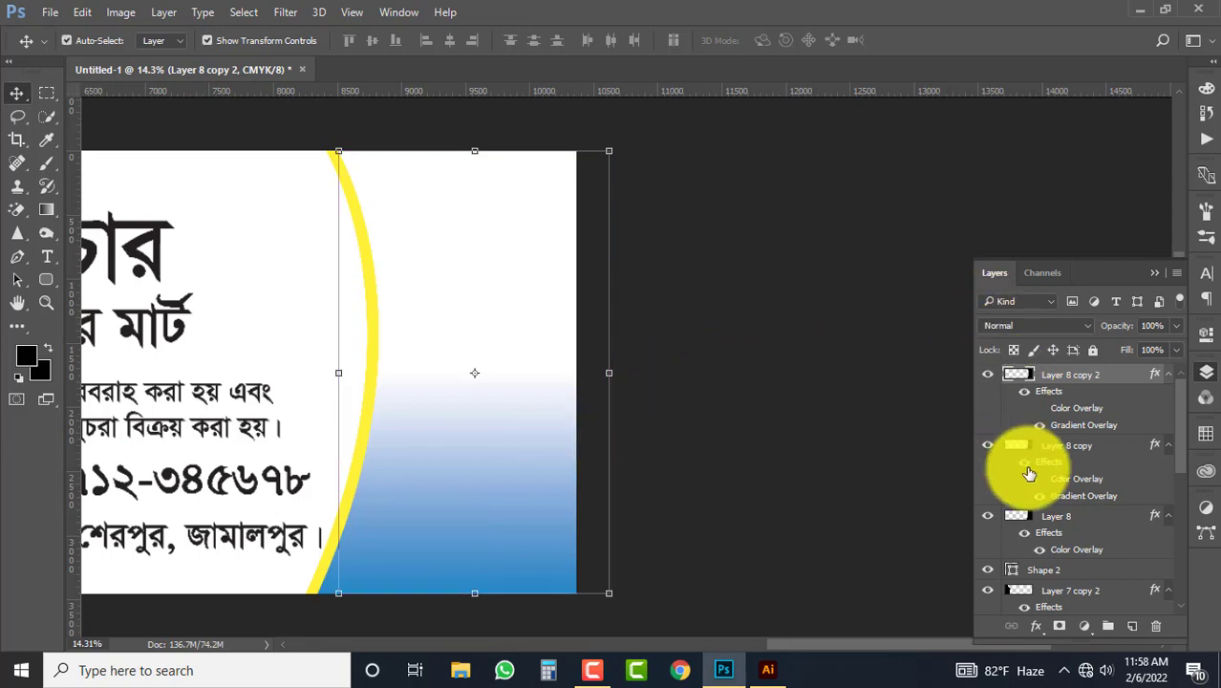
Step: Base the new copy's Gradient Overlay on the Red, Green preset, with red at 42% and green at both ends
{"action": "left_click", "coordinate": [1038, 628]}
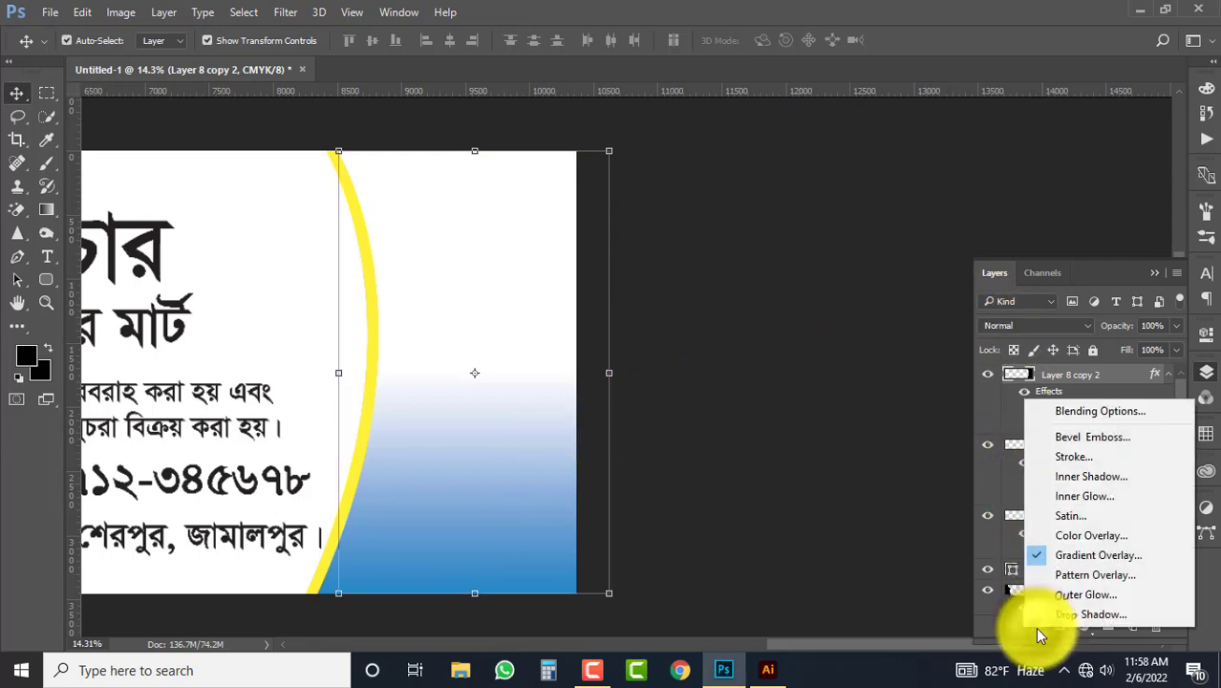
{"action": "left_click", "coordinate": [1076, 556]}
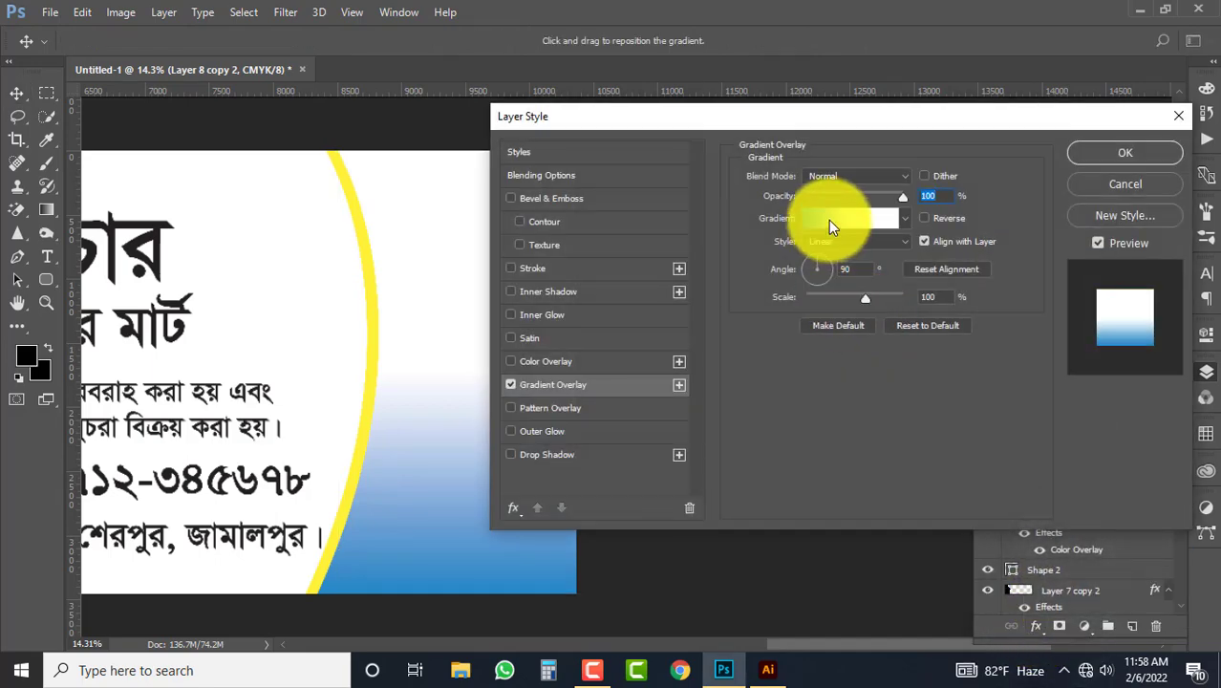
{"action": "left_click", "coordinate": [828, 220]}
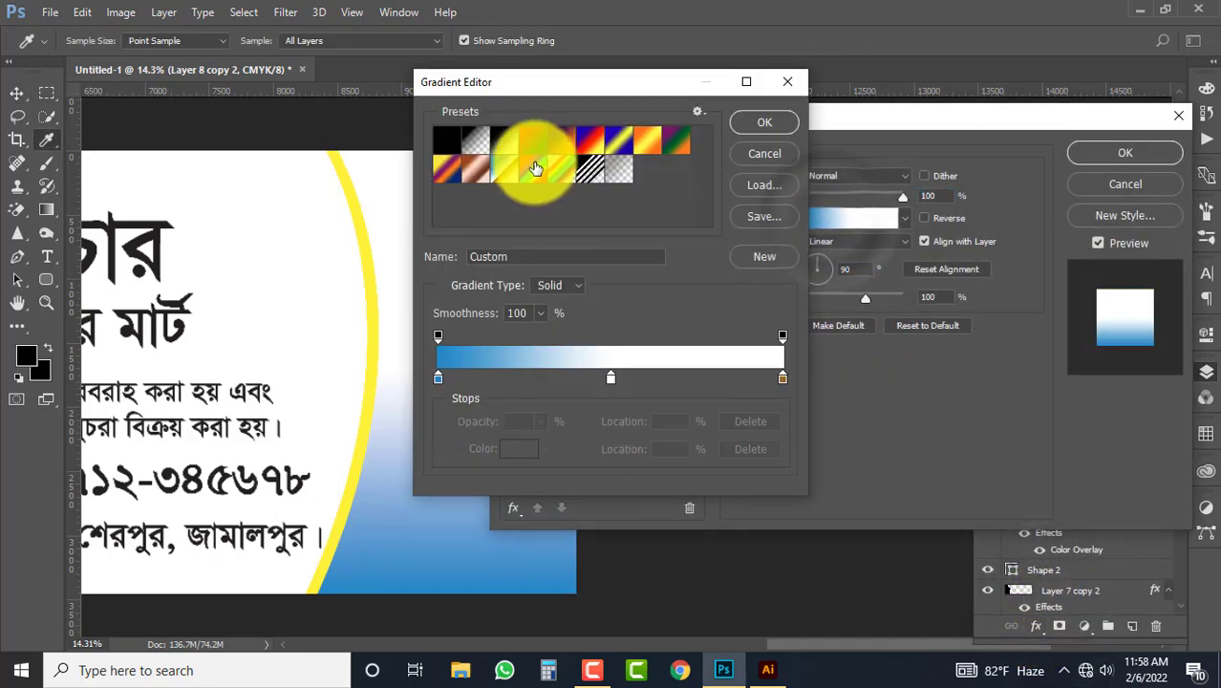
{"action": "left_click", "coordinate": [532, 143]}
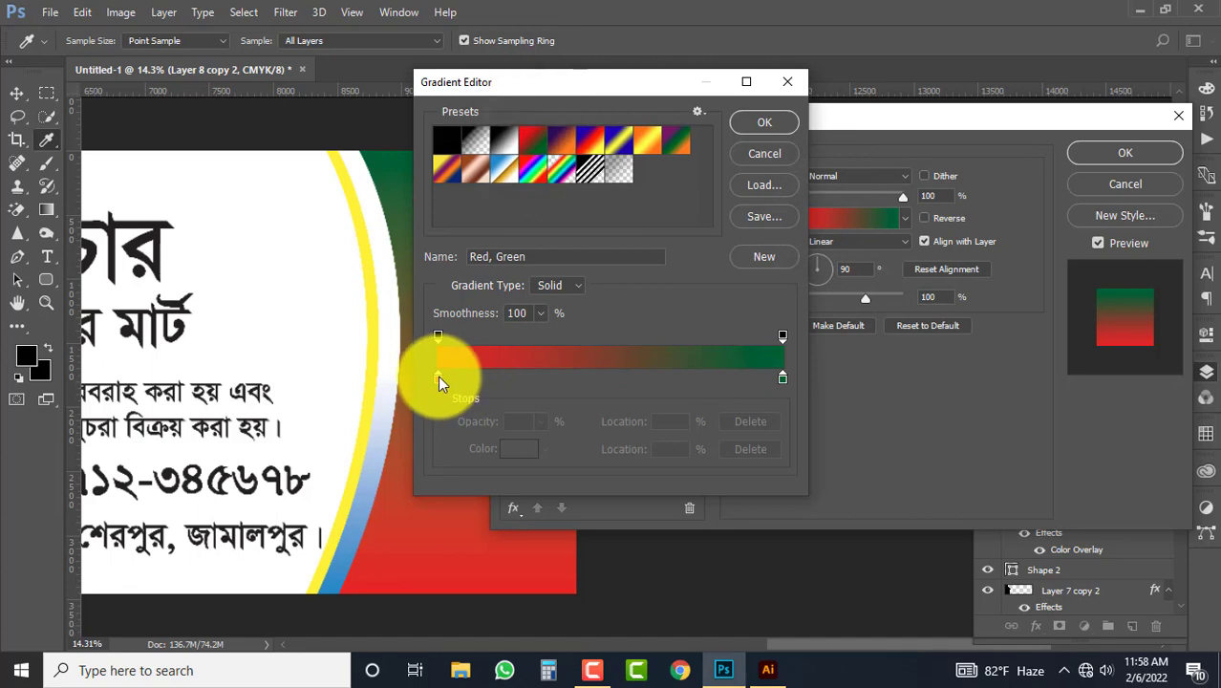
{"action": "left_click_drag", "start_coordinate": [438, 378], "coordinate": [586, 374]}
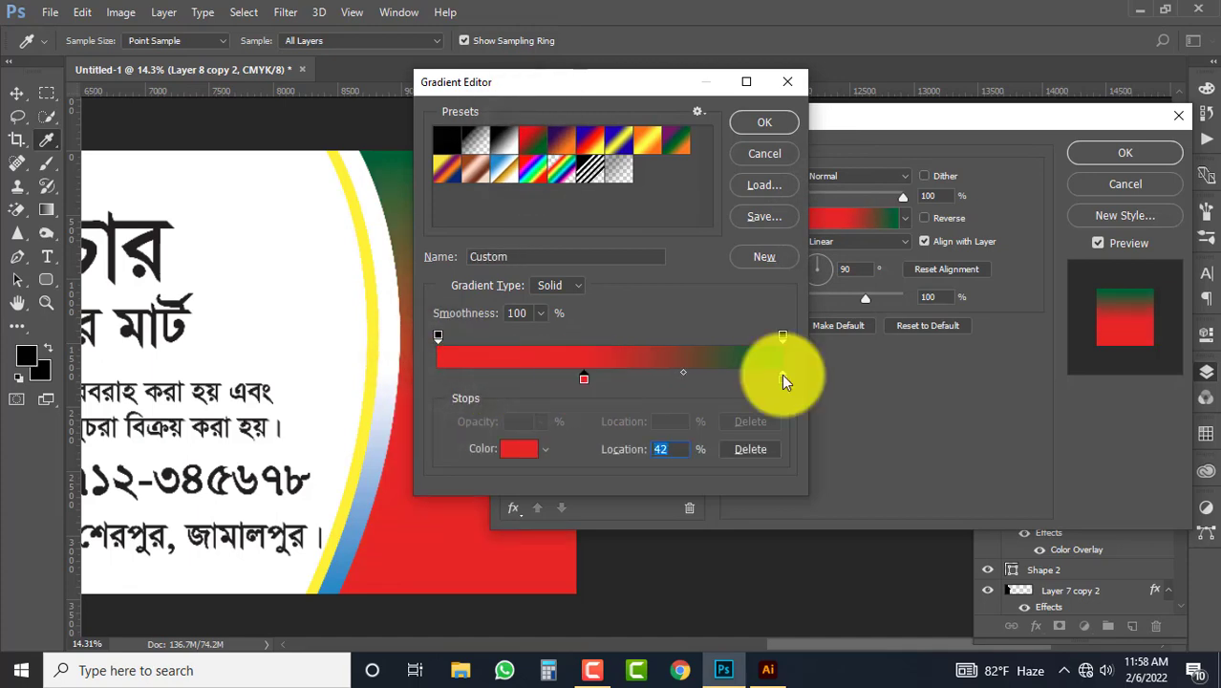
{"action": "left_click_drag", "start_coordinate": [783, 379], "coordinate": [378, 384], "text": "alt"}
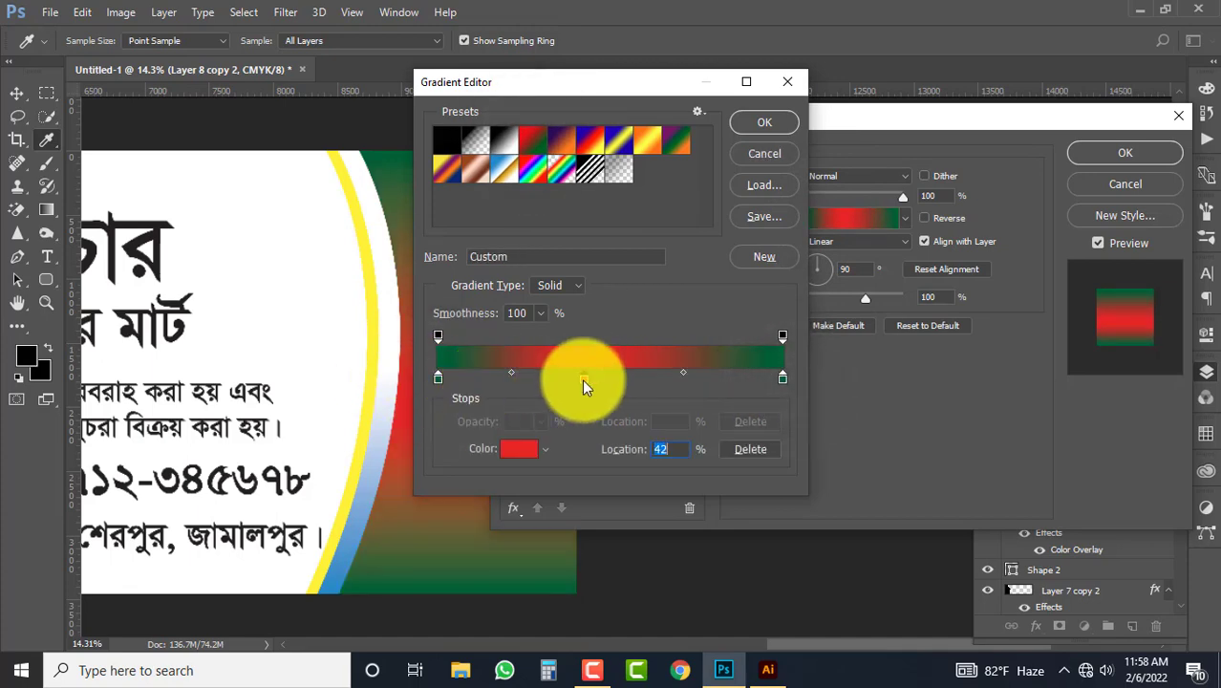
Step: Change the middle red stop to white, C 0, M 0, Y 0, K 0, and apply the gradient to the right-hand curved shape
{"action": "double_click", "coordinate": [584, 383]}
{"action": "left_click_drag", "start_coordinate": [272, 213], "coordinate": [259, 131]}
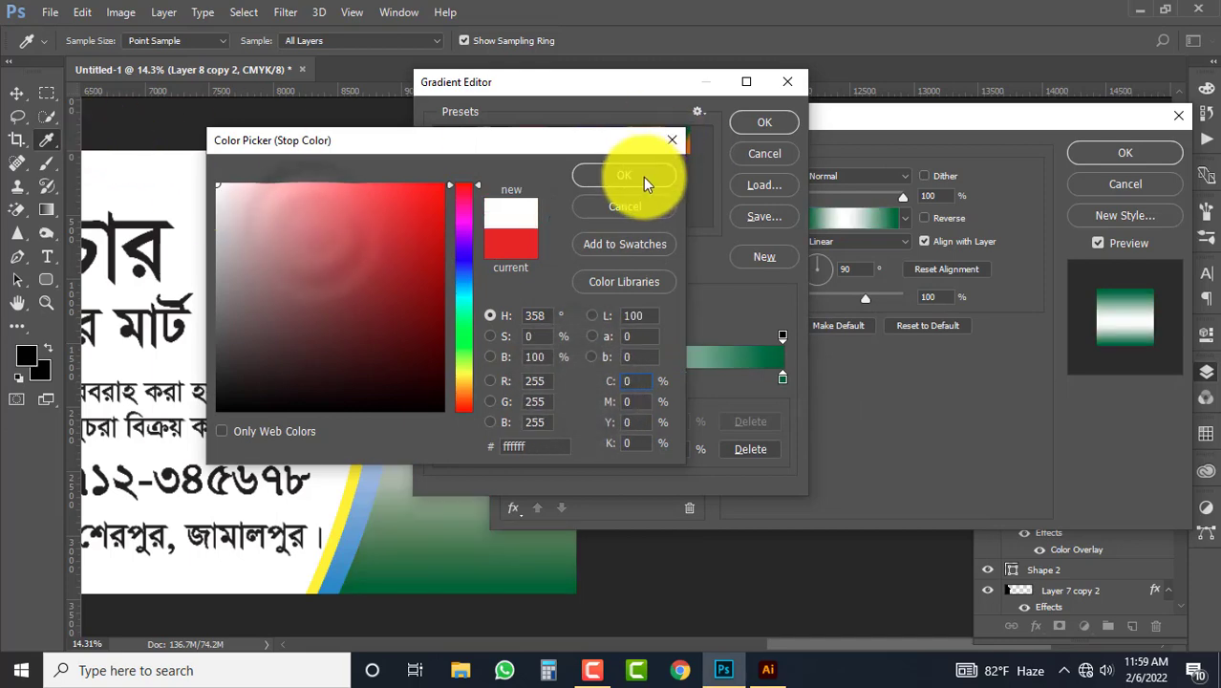
{"action": "left_click", "coordinate": [643, 177]}
{"action": "left_click", "coordinate": [764, 121]}
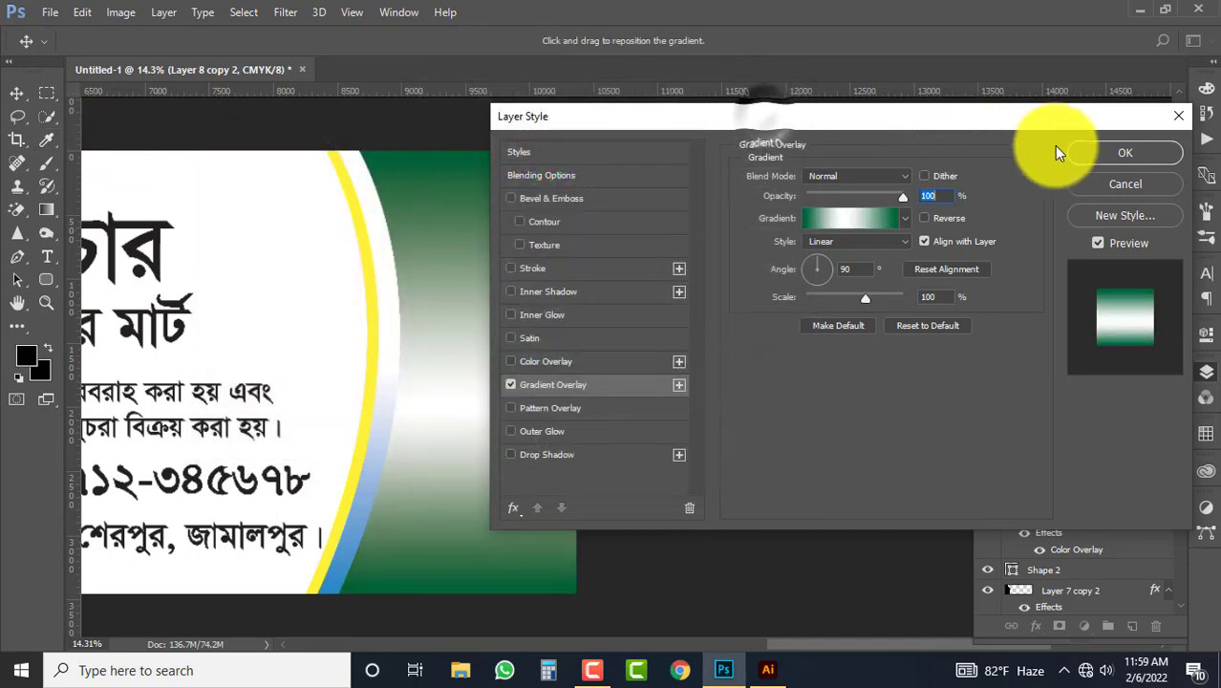
{"action": "left_click", "coordinate": [1124, 157]}
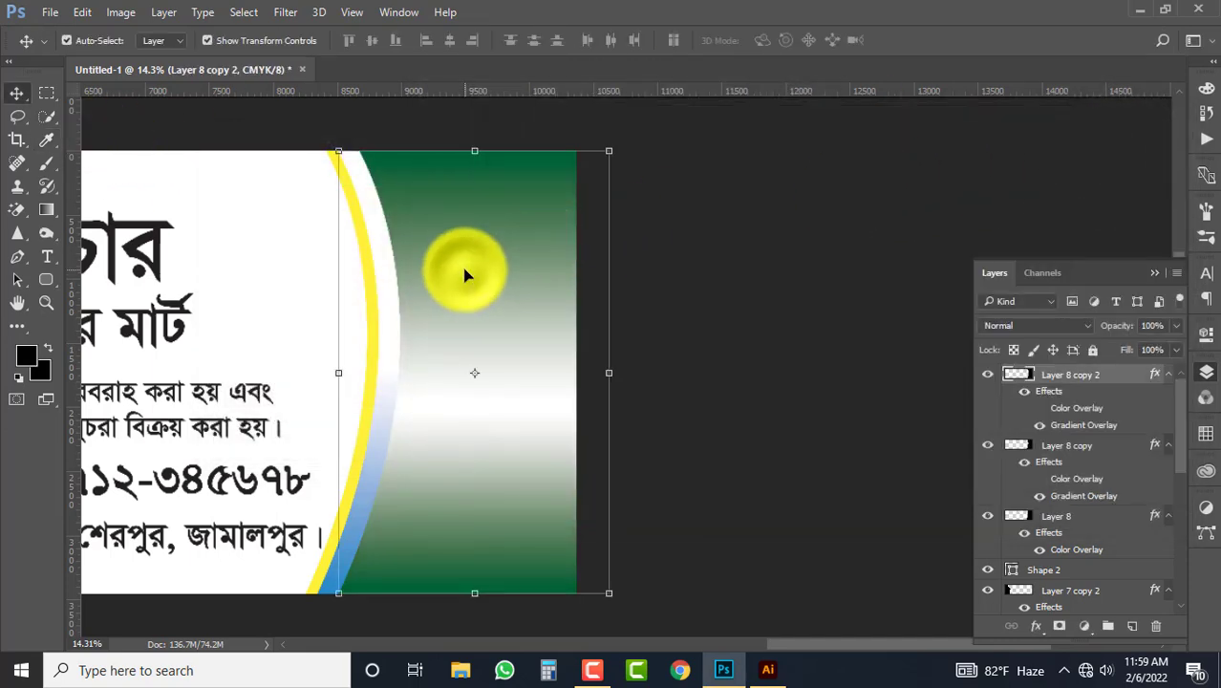
Step: Add a Drop Shadow with a 15 px distance and 101 px size to the green curved shape at the right end
{"action": "left_click", "coordinate": [1036, 626]}
{"action": "left_click", "coordinate": [1052, 621]}
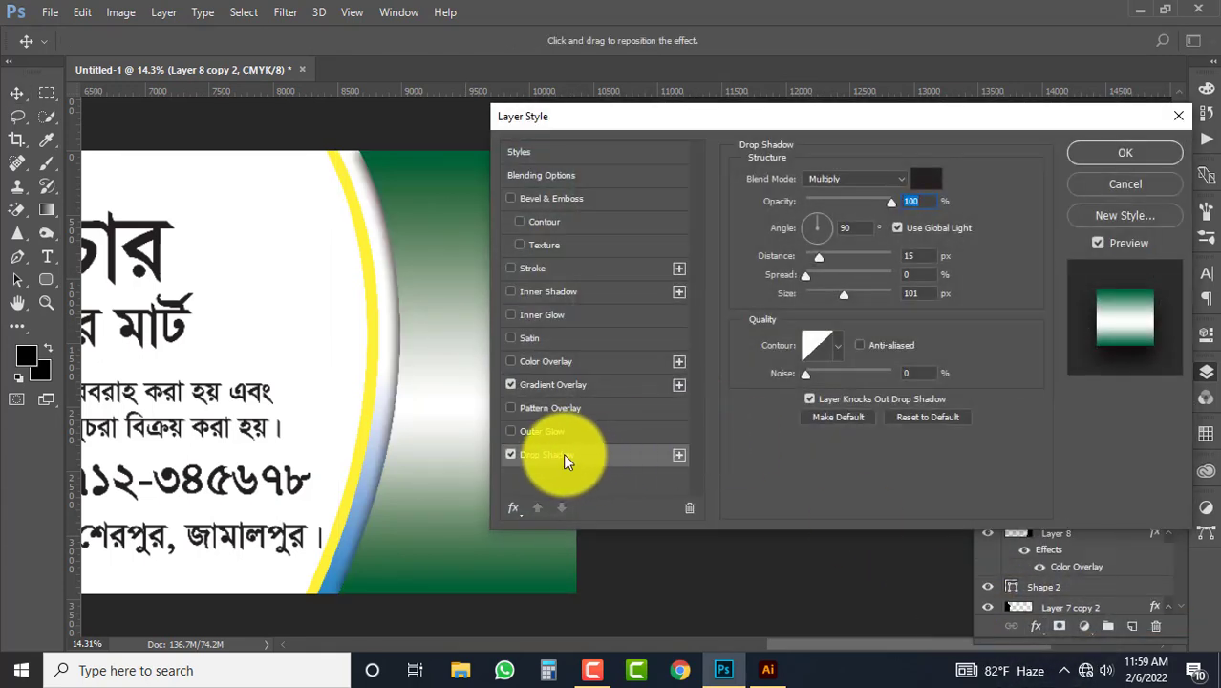
{"action": "left_click", "coordinate": [1096, 156]}
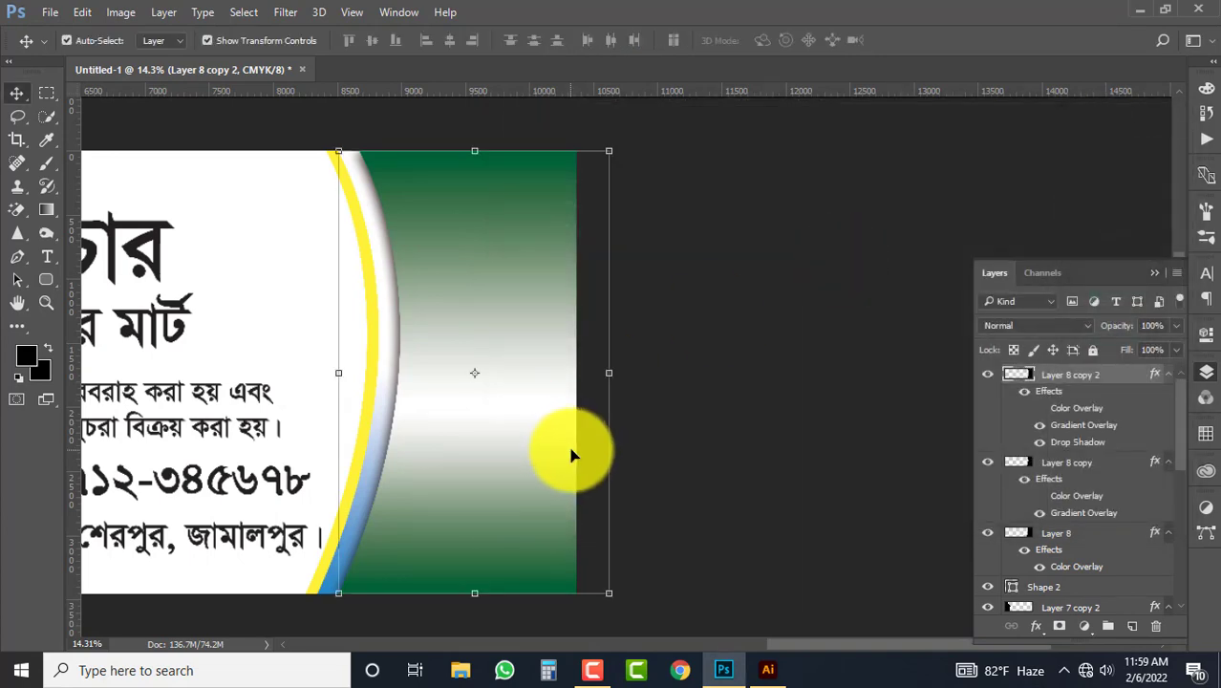
Step: Nudge the shadowed green shape left to narrow the blue-and-white strip beside it, and deselect the layer
{"action": "key", "text": "shift+Left"}
{"action": "key", "text": "shift+Left"}
{"action": "key", "text": "shift+Left"}
{"action": "key", "text": "shift+Left"}
{"action": "key", "text": "shift+Left"}
{"action": "key", "text": "shift+Left"}
{"action": "key", "text": "shift+Left"}
{"action": "key", "text": "shift+Left"}
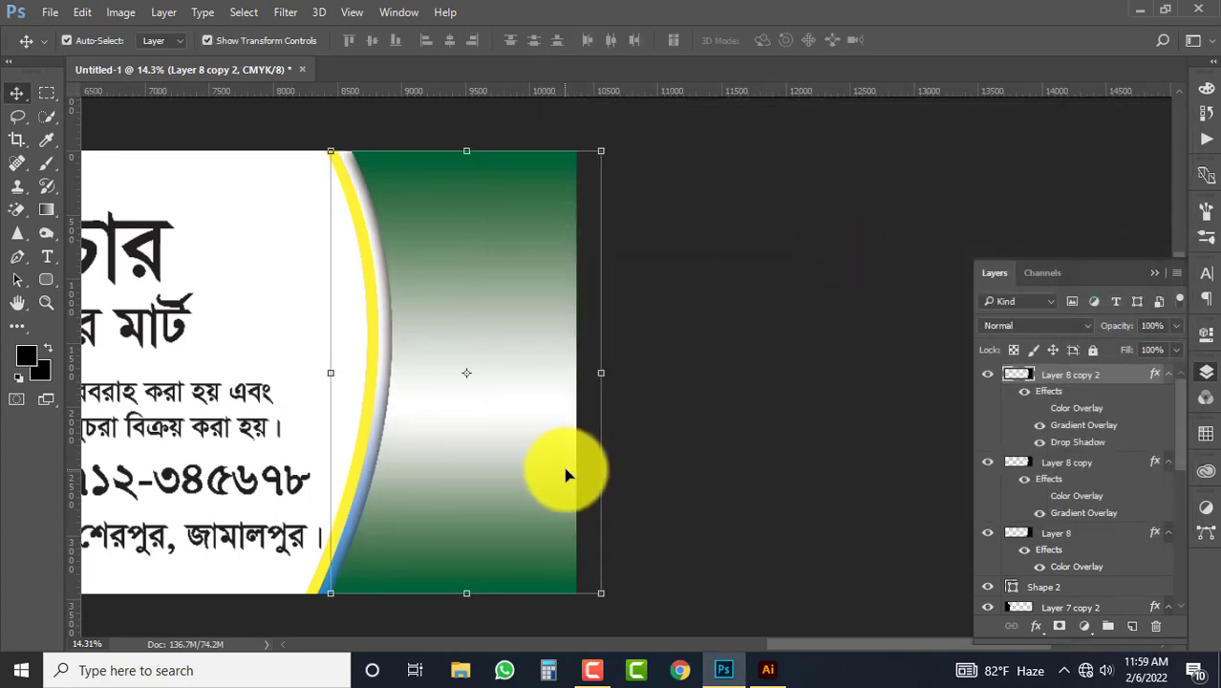
{"action": "key", "text": "shift+Left"}
{"action": "left_click", "coordinate": [720, 438]}
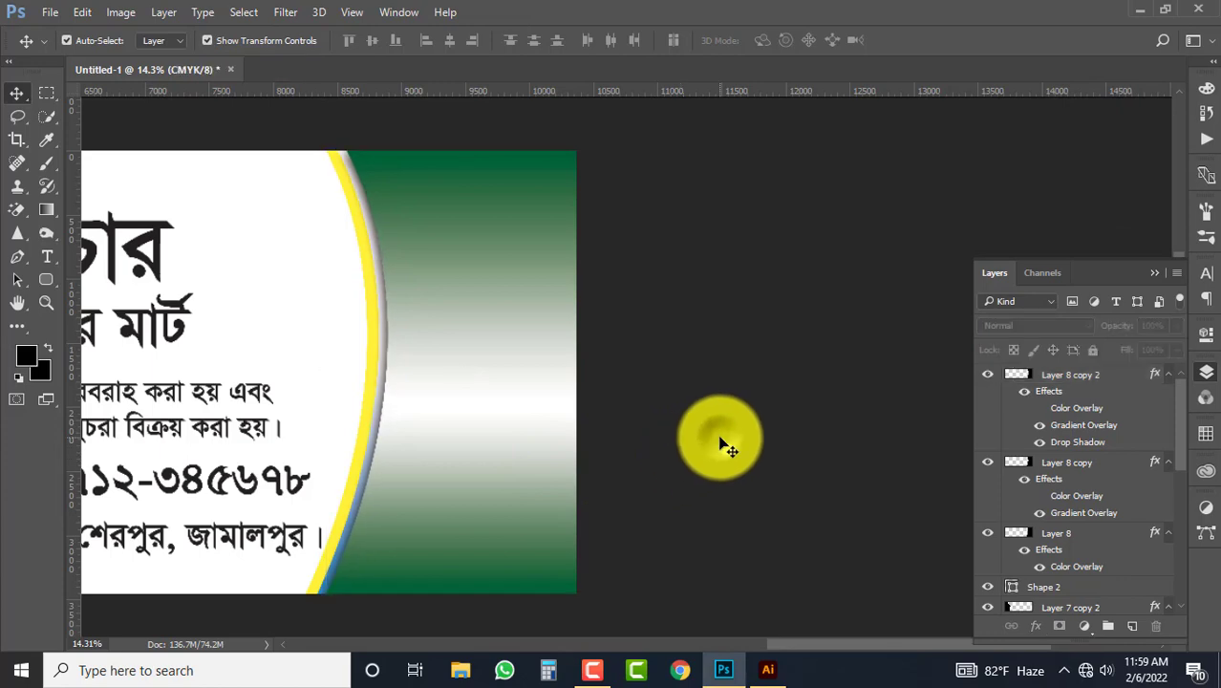
Step: Enlarge the main Bengali shop-name headline on Layer 2 to about 111% around its centre
{"action": "left_click", "coordinate": [382, 405], "text": "ctrl+alt"}
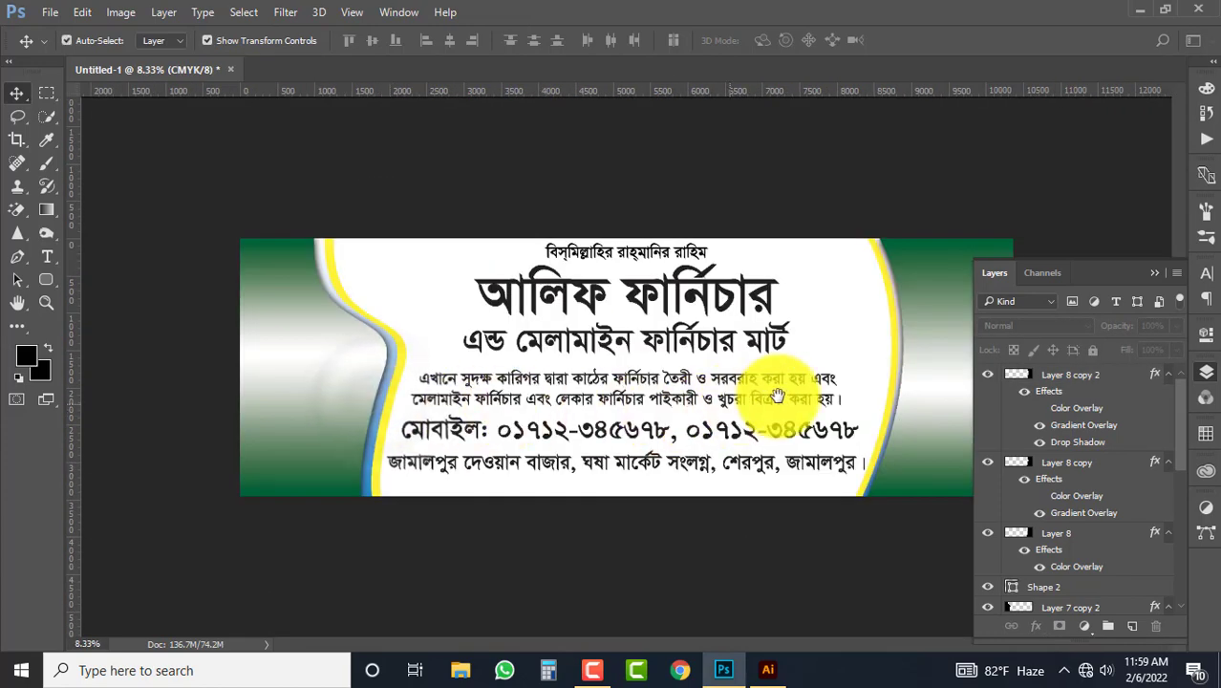
{"action": "left_click", "coordinate": [677, 313], "text": "ctrl"}
{"action": "mouse_move", "coordinate": [779, 264]}
{"action": "left_mouse_down"}
{"action": "mouse_move", "coordinate": [796, 240]}
{"action": "mouse_move", "coordinate": [800, 260]}
{"action": "left_mouse_up"}
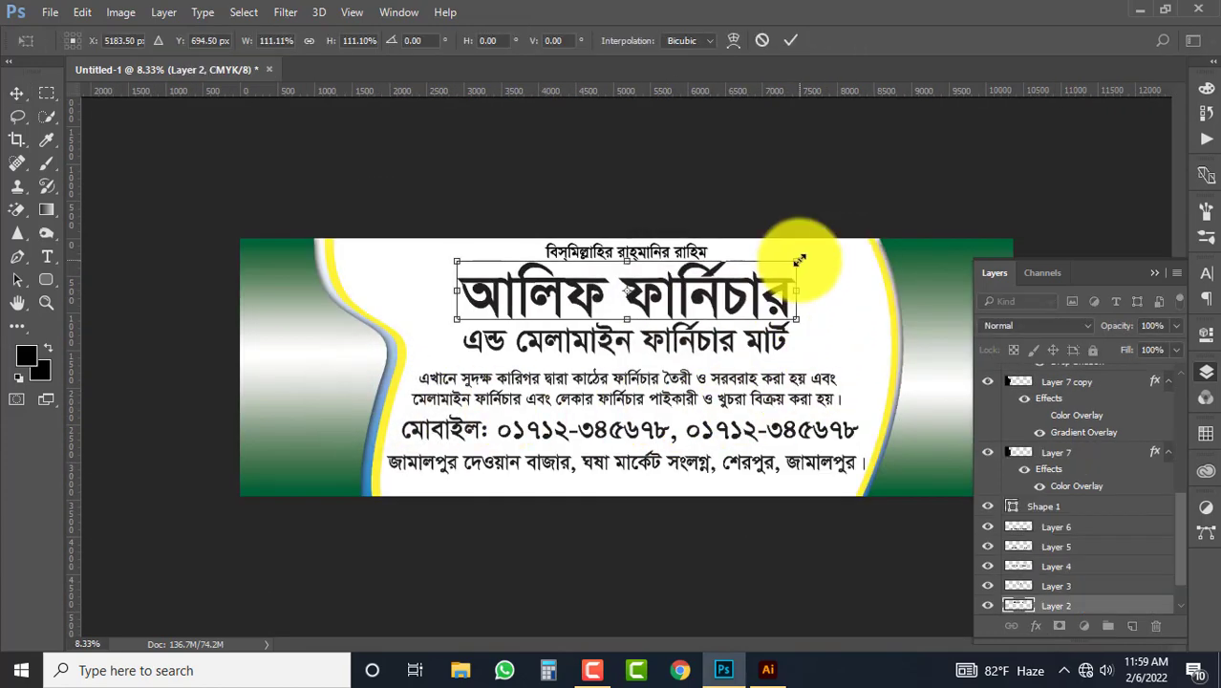
{"action": "key", "text": "Return"}
Step: Switch to Illustrator and remove the line with the proprietor's name from the artboard
{"action": "left_click", "coordinate": [766, 669]}
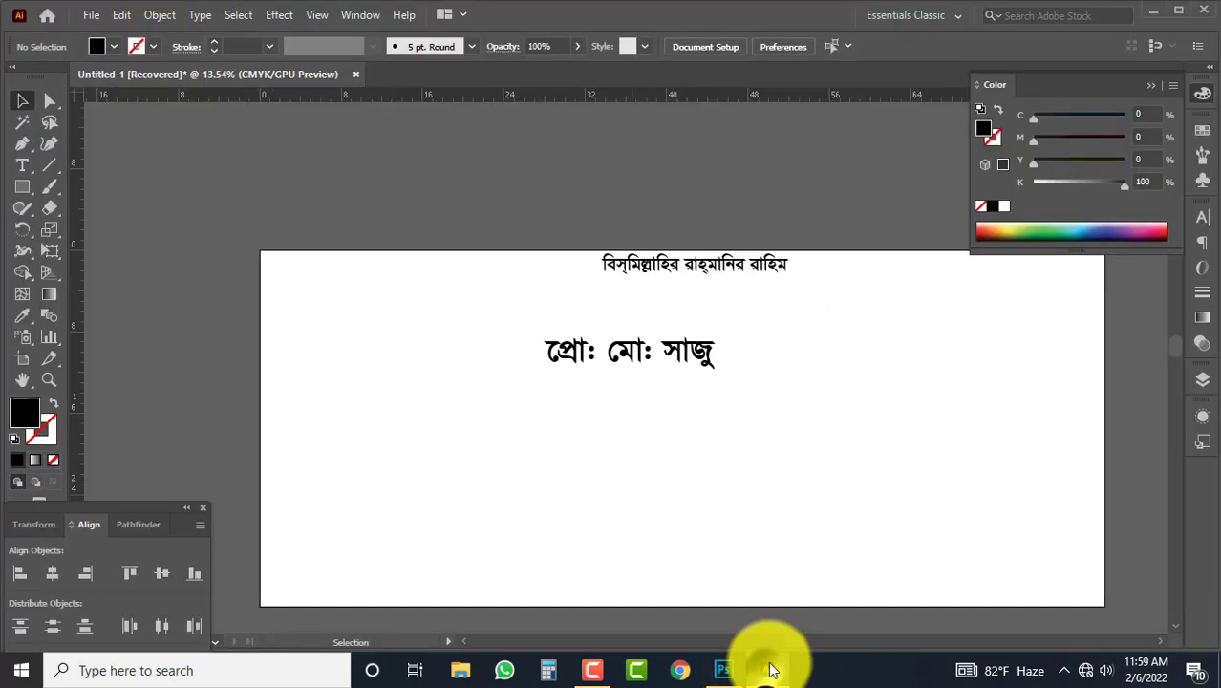
{"action": "left_click", "coordinate": [696, 354]}
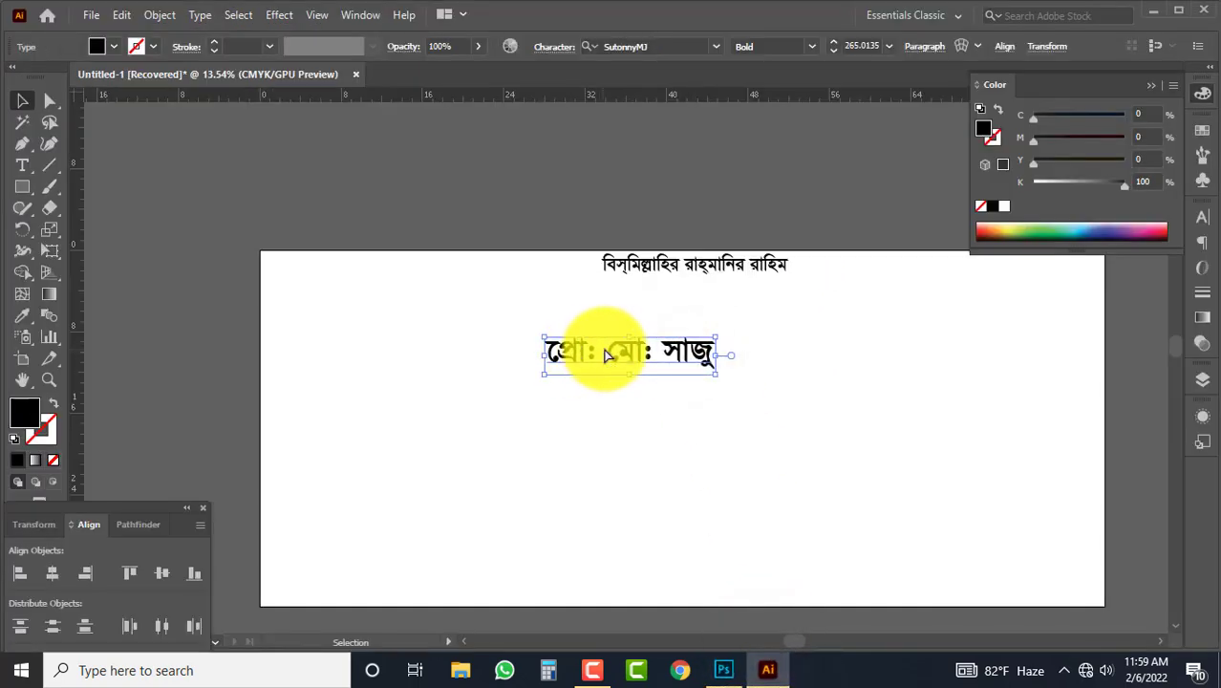
{"action": "key", "text": "Delete"}
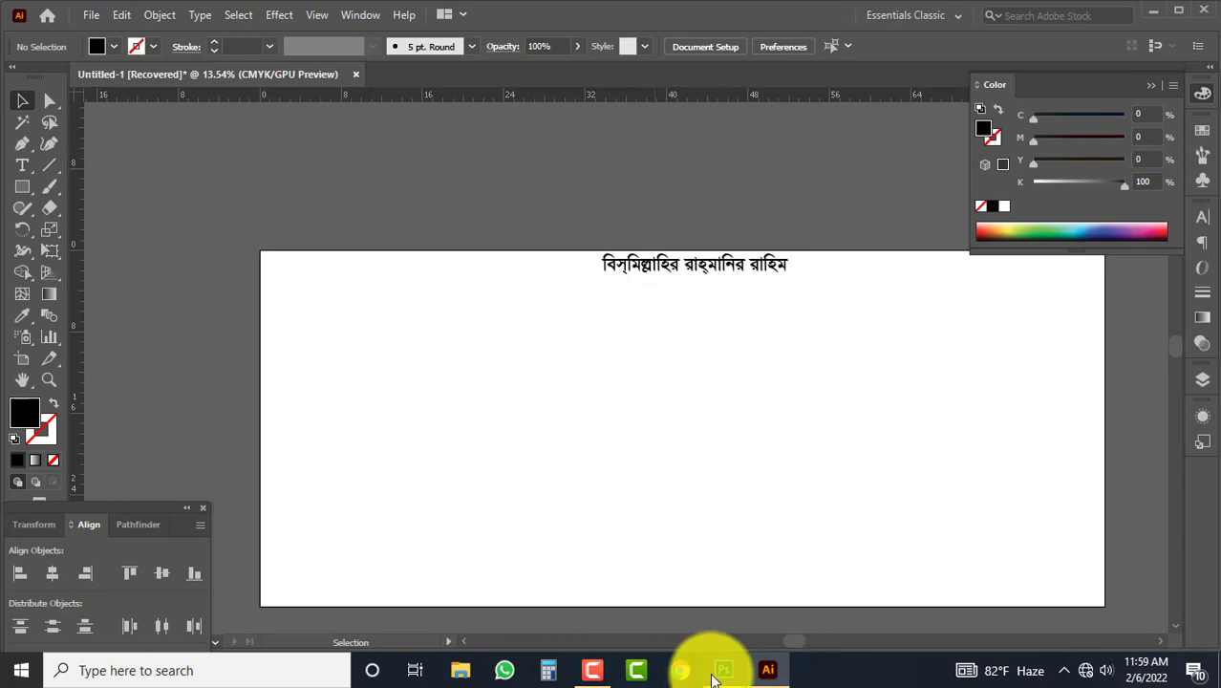
Step: Switch to Photoshop, paste the proprietor line as pixels and place it in the white area's upper-left corner, level with the top line
{"action": "left_click", "coordinate": [724, 670]}
{"action": "key", "text": "ctrl+v"}
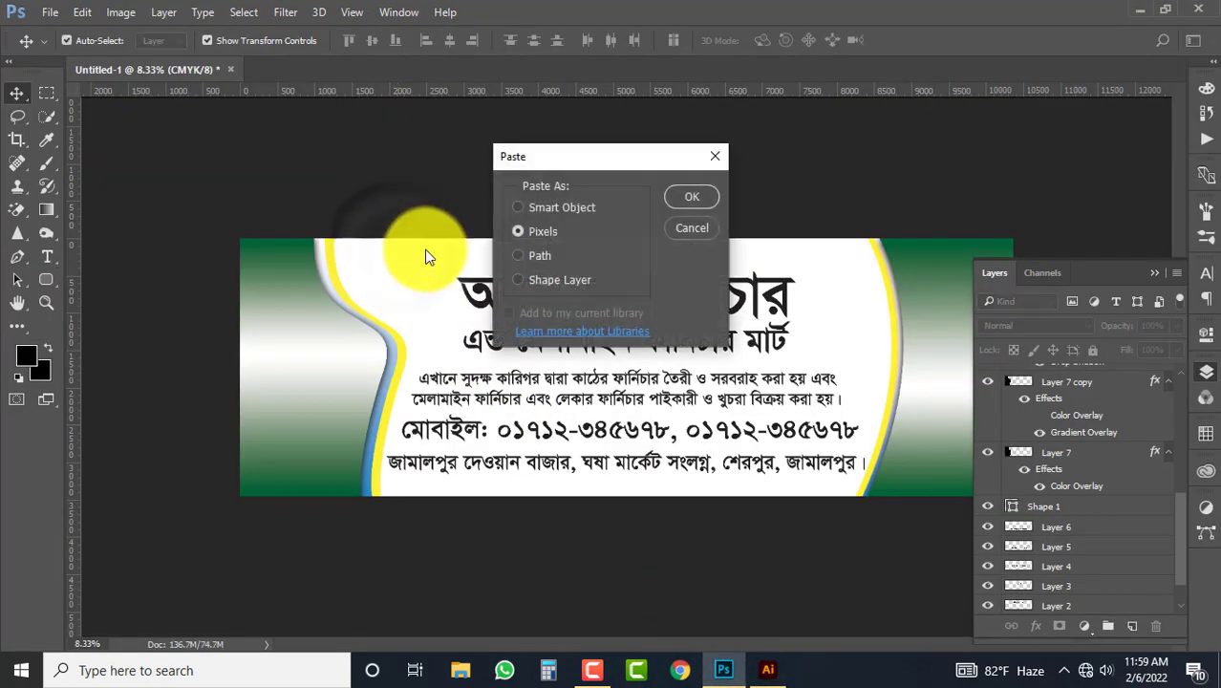
{"action": "left_click", "coordinate": [683, 202]}
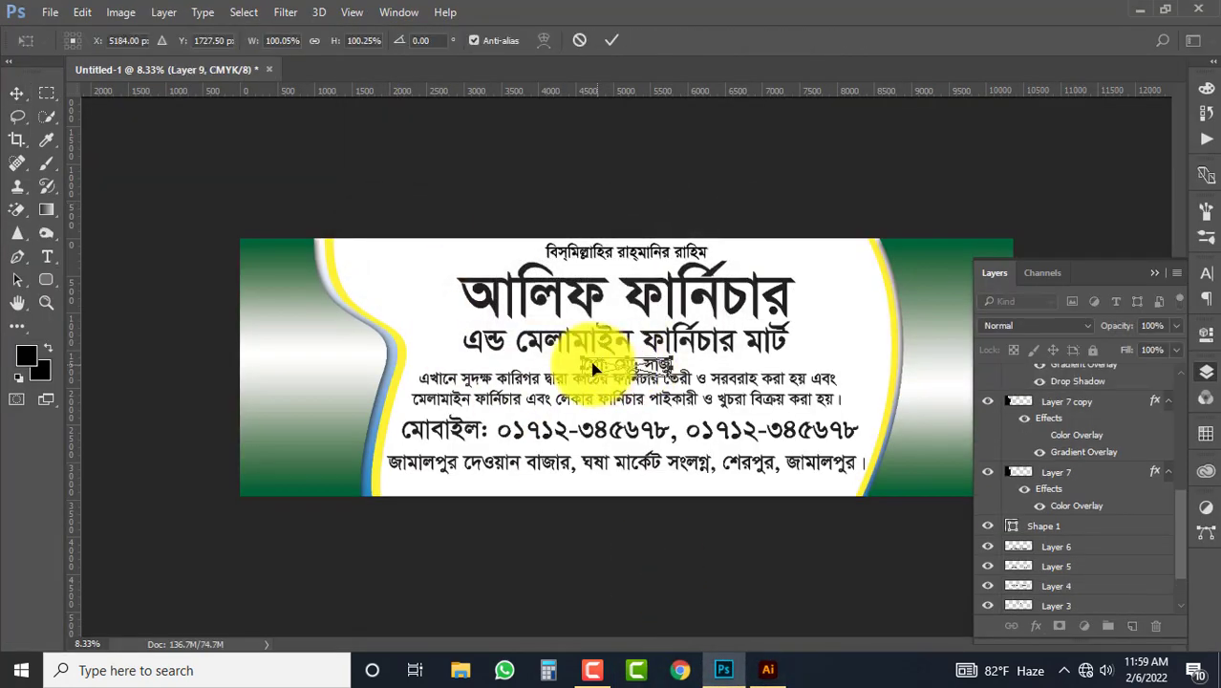
{"action": "left_click_drag", "start_coordinate": [554, 339], "coordinate": [534, 260]}
{"action": "left_click_drag", "start_coordinate": [623, 227], "coordinate": [396, 250]}
{"action": "key", "text": "Return"}
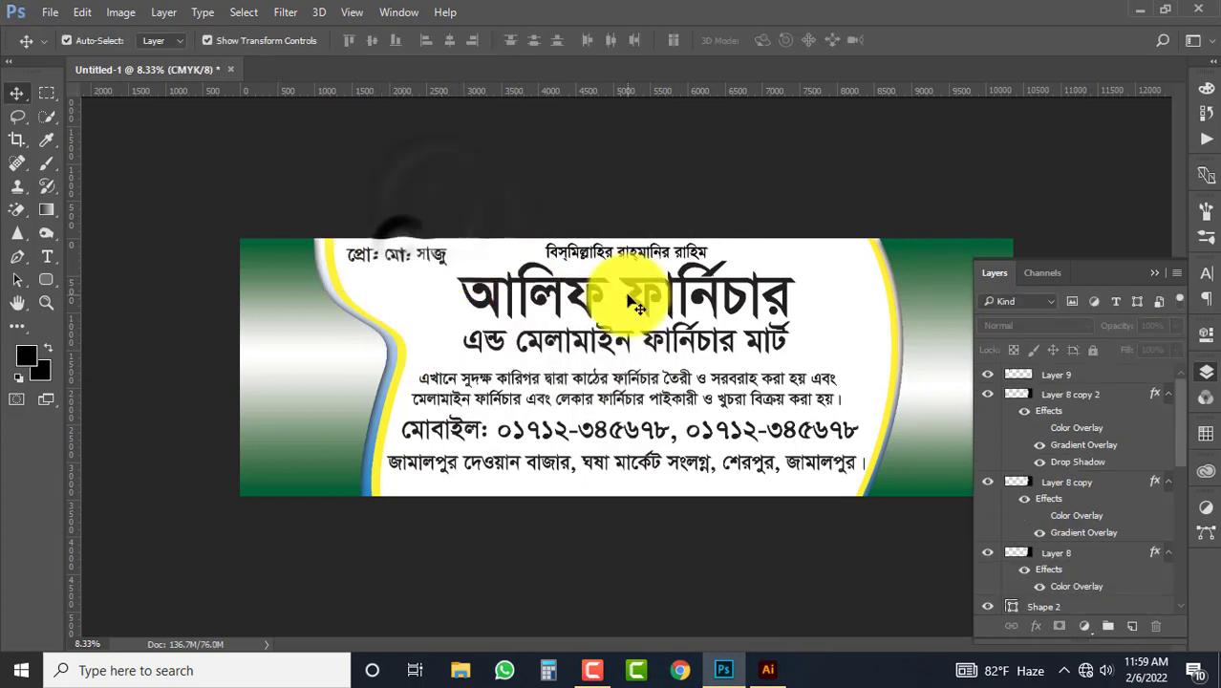
Step: Add a red Color Overlay to the shop-name headline on Layer 2 by setting magenta to 100%
{"action": "left_click", "coordinate": [707, 286]}
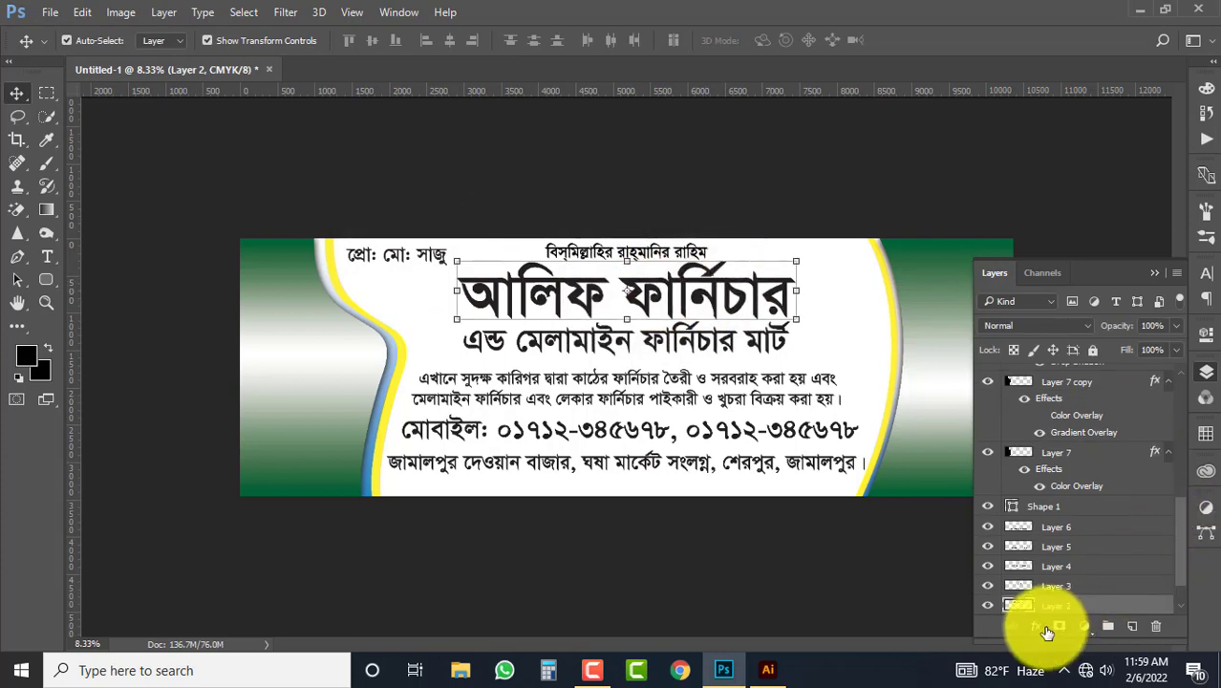
{"action": "left_click", "coordinate": [1036, 626]}
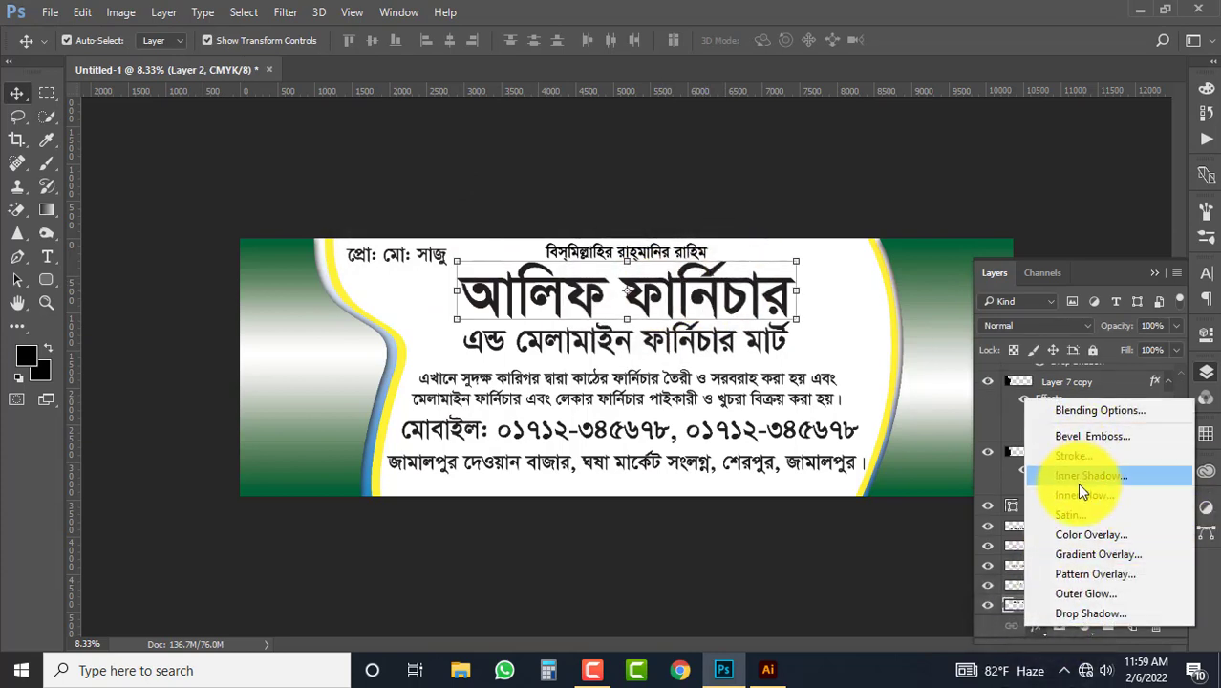
{"action": "left_click", "coordinate": [1084, 533]}
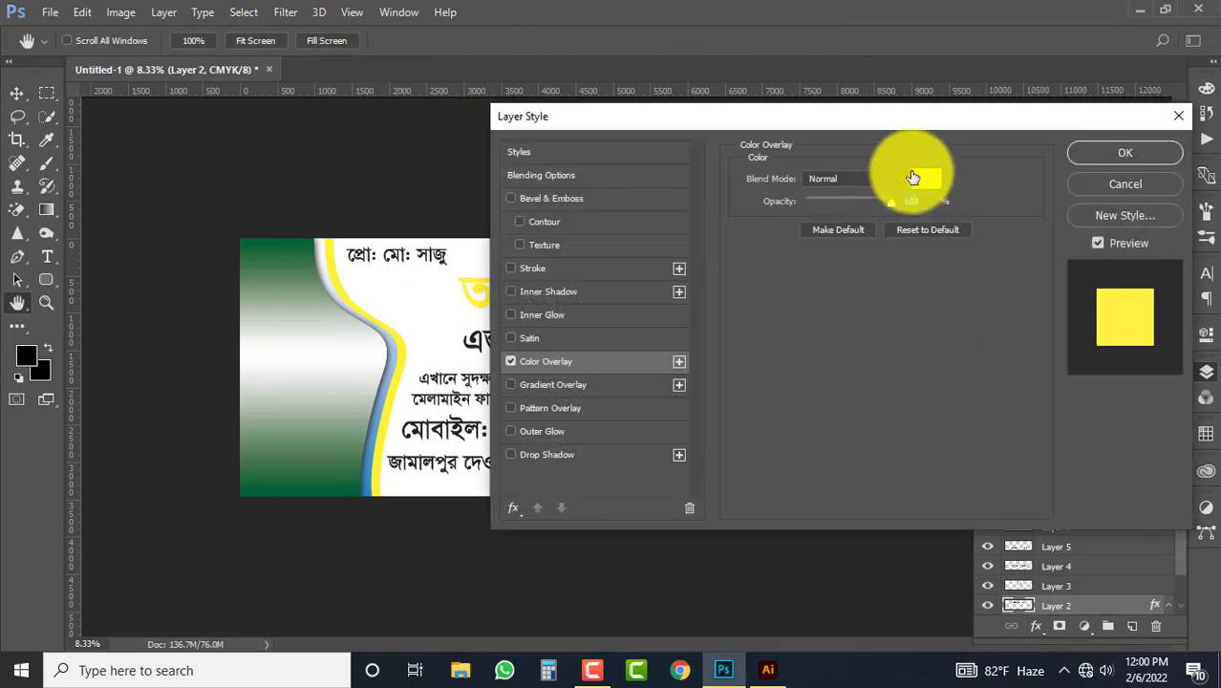
{"action": "left_click", "coordinate": [914, 178]}
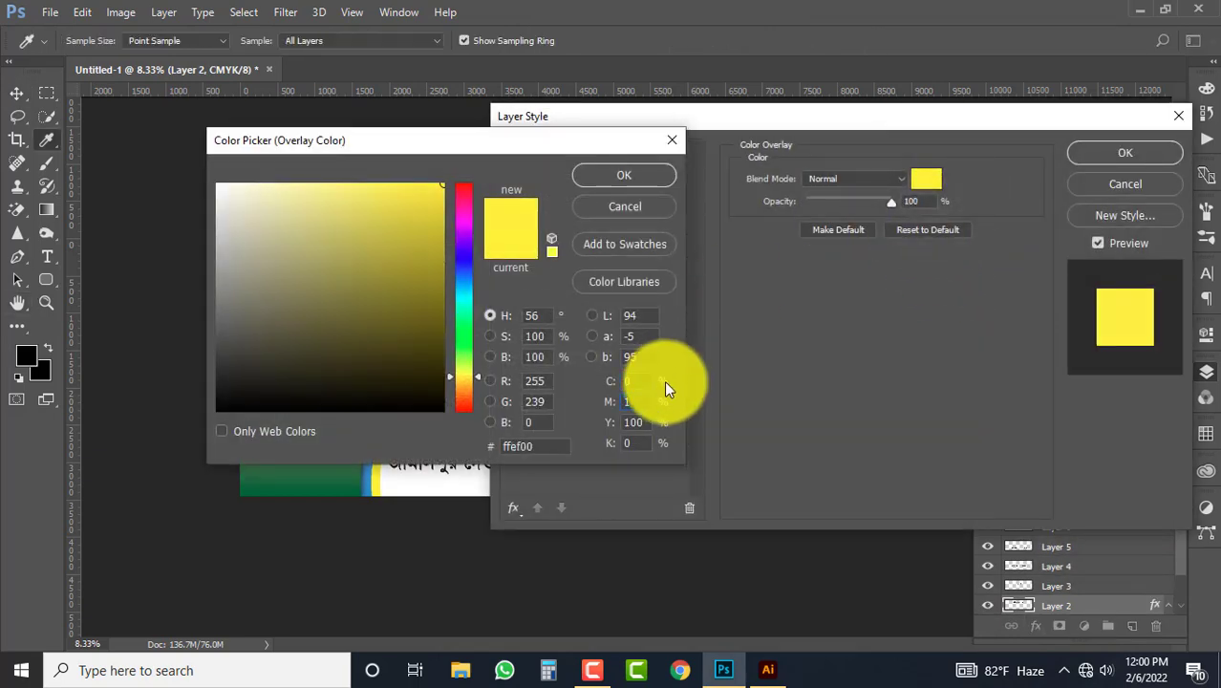
{"action": "type", "text": "100"}
{"action": "key", "text": "Return"}
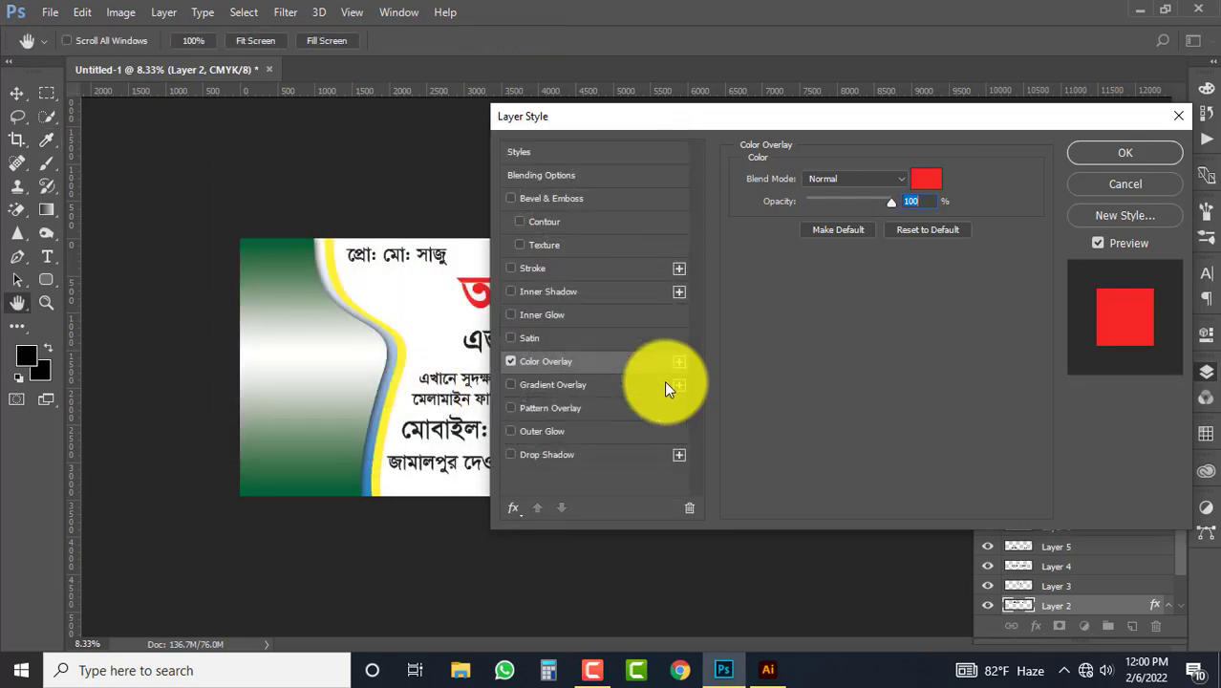
Step: Add a white outside Stroke of 21 px to the red headline
{"action": "left_click_drag", "start_coordinate": [664, 116], "coordinate": [806, 132]}
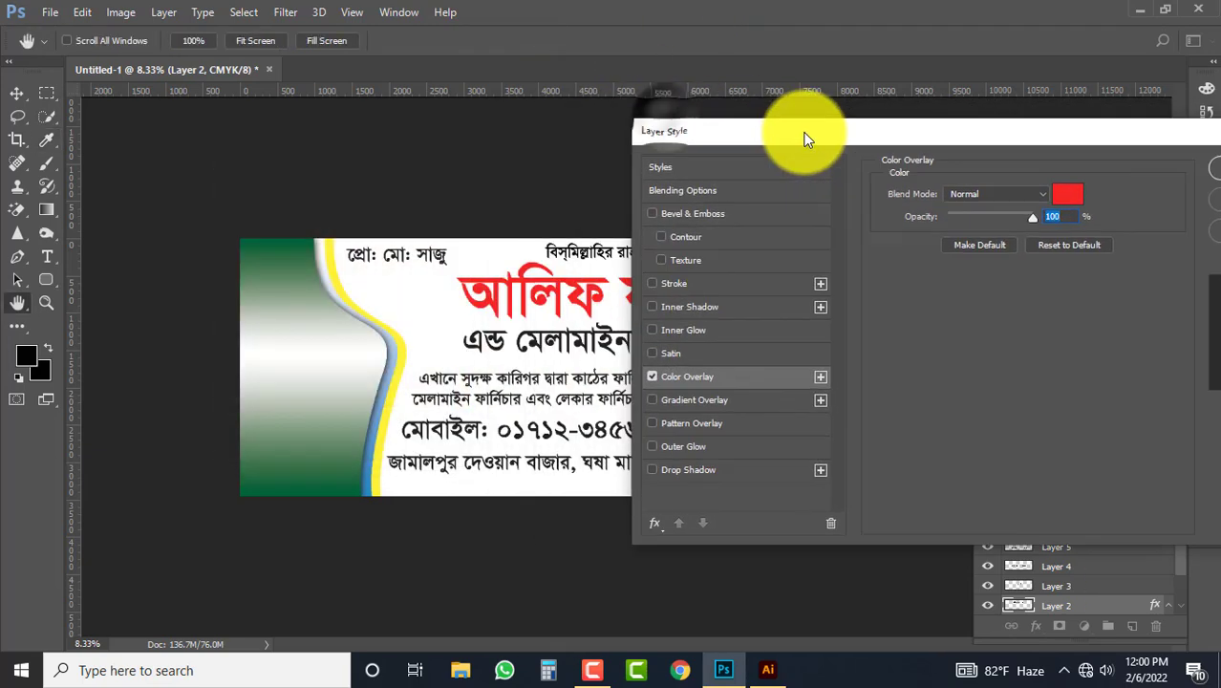
{"action": "left_click", "coordinate": [695, 281]}
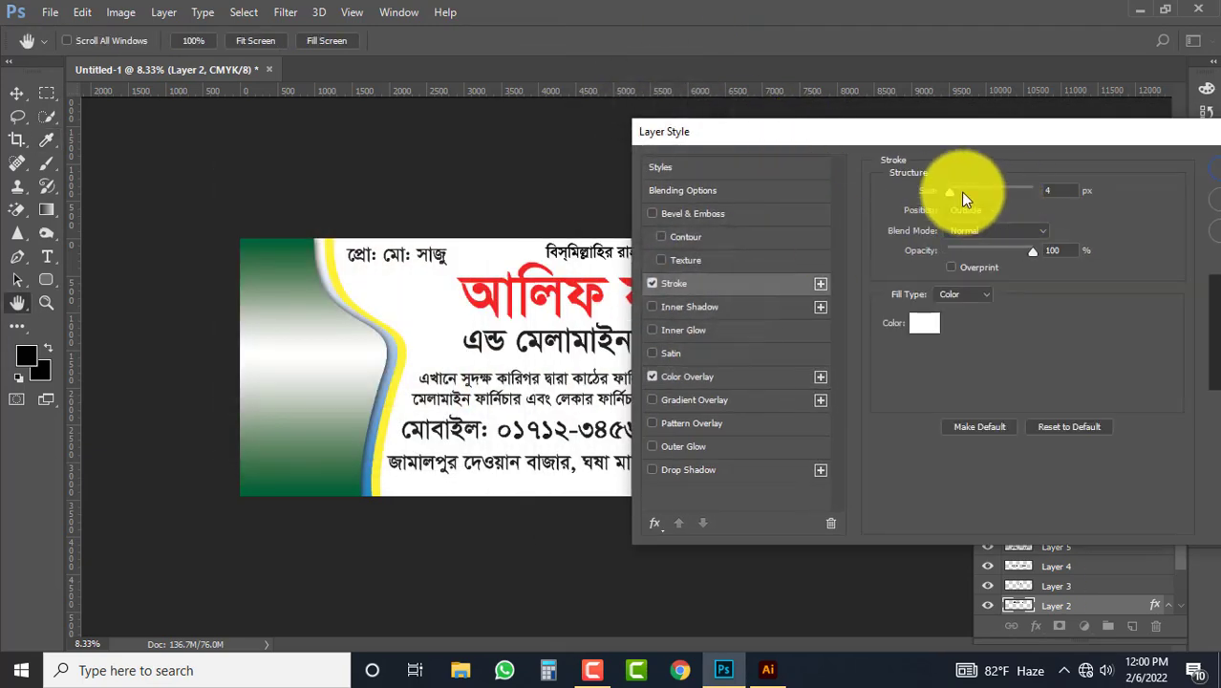
{"action": "left_click_drag", "start_coordinate": [951, 192], "coordinate": [957, 192]}
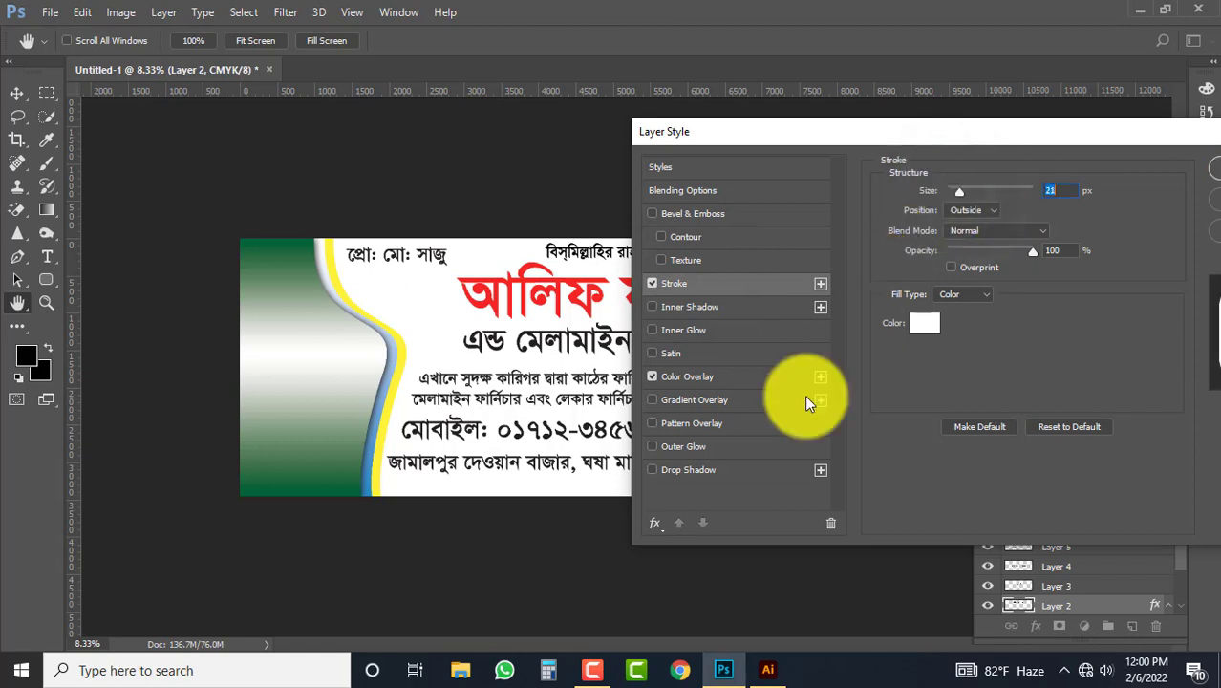
Step: Add a Drop Shadow to the headline with a 26 px distance and 54 px size
{"action": "left_click", "coordinate": [705, 469]}
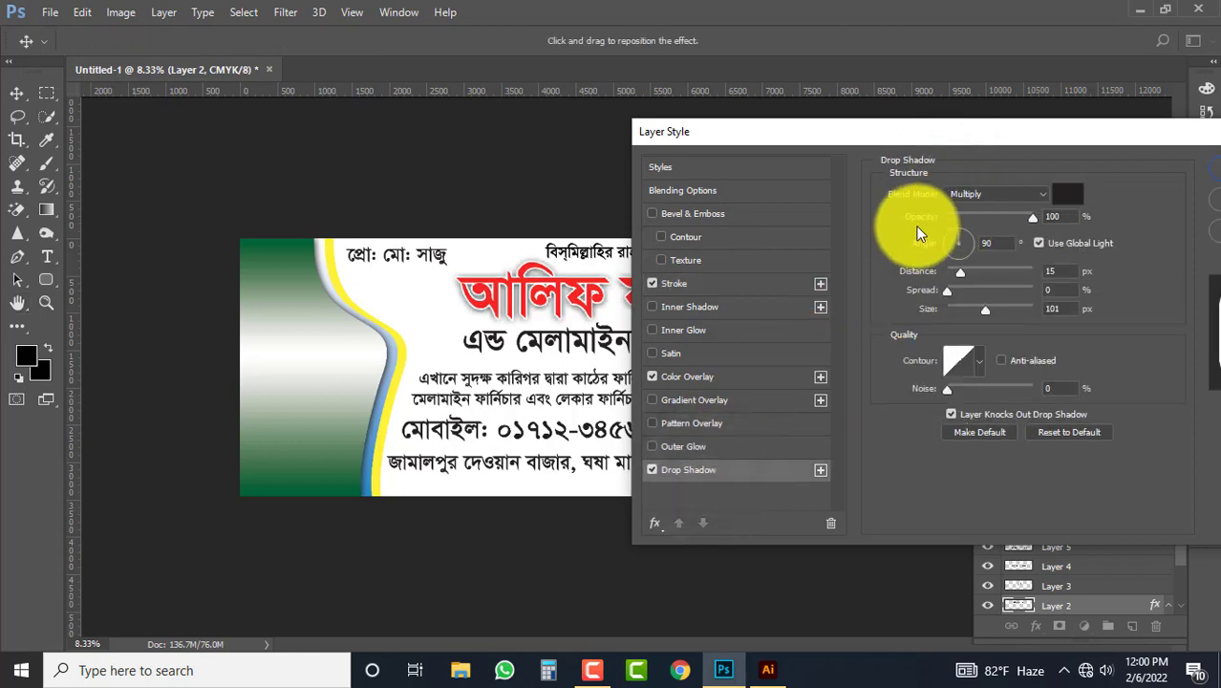
{"action": "left_click", "coordinate": [965, 311]}
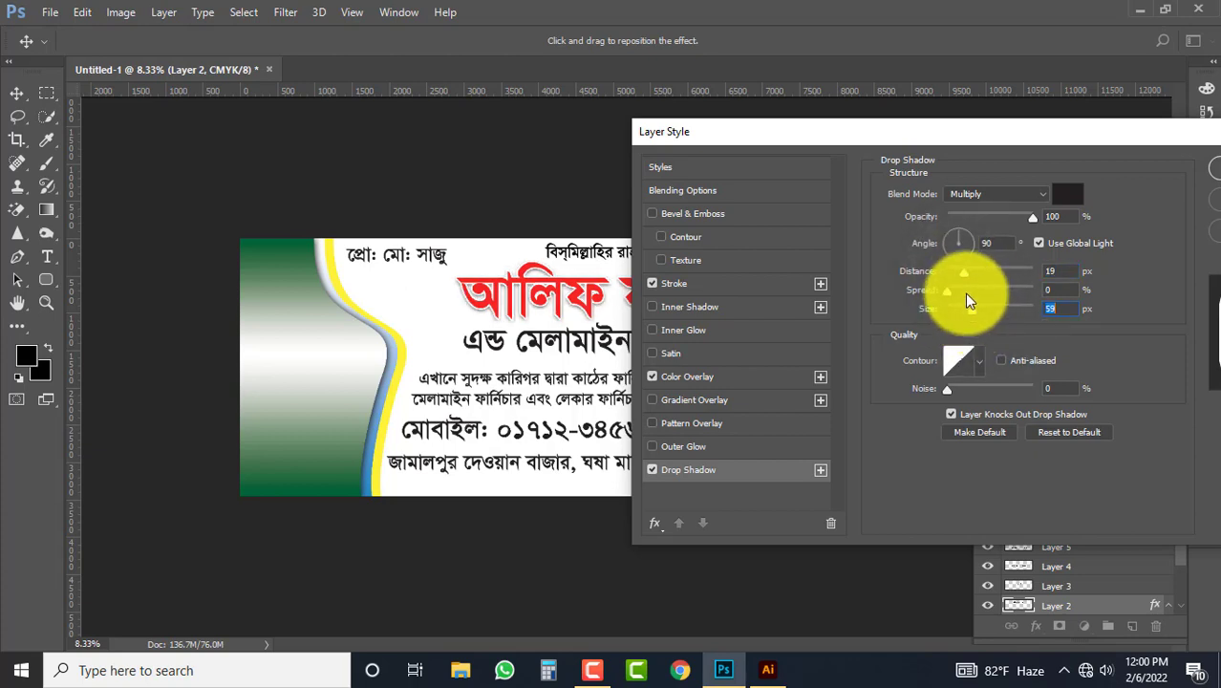
{"action": "left_click_drag", "start_coordinate": [959, 270], "coordinate": [963, 272]}
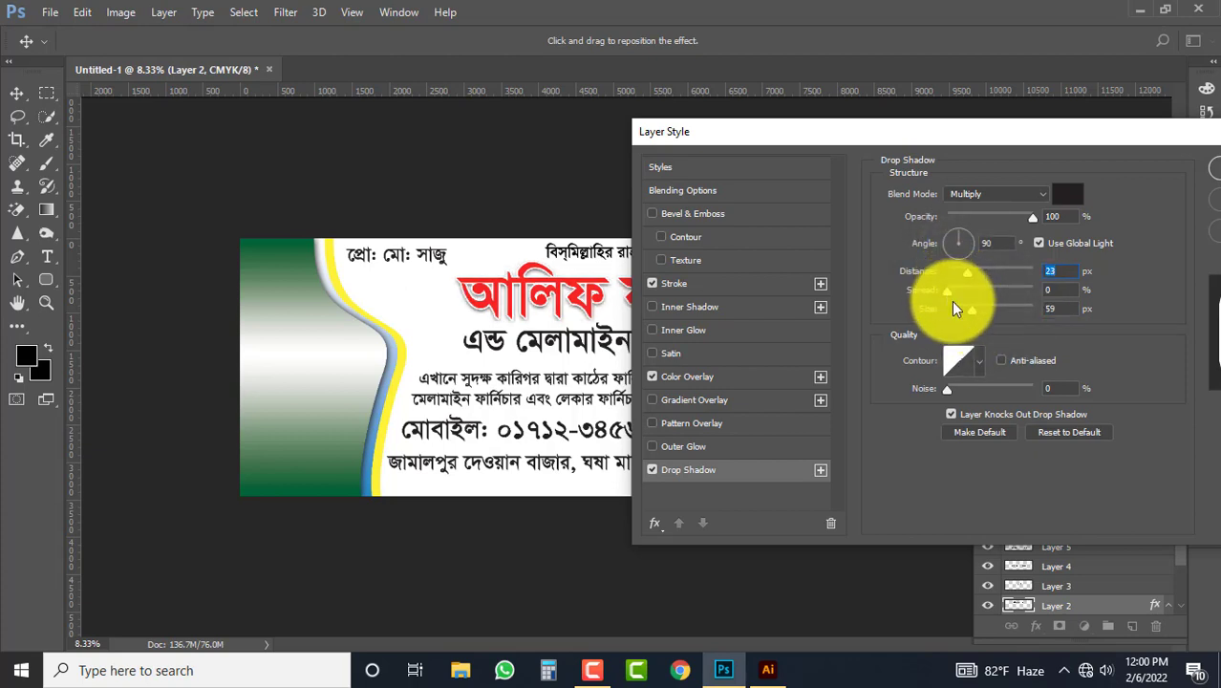
{"action": "left_click", "coordinate": [970, 309]}
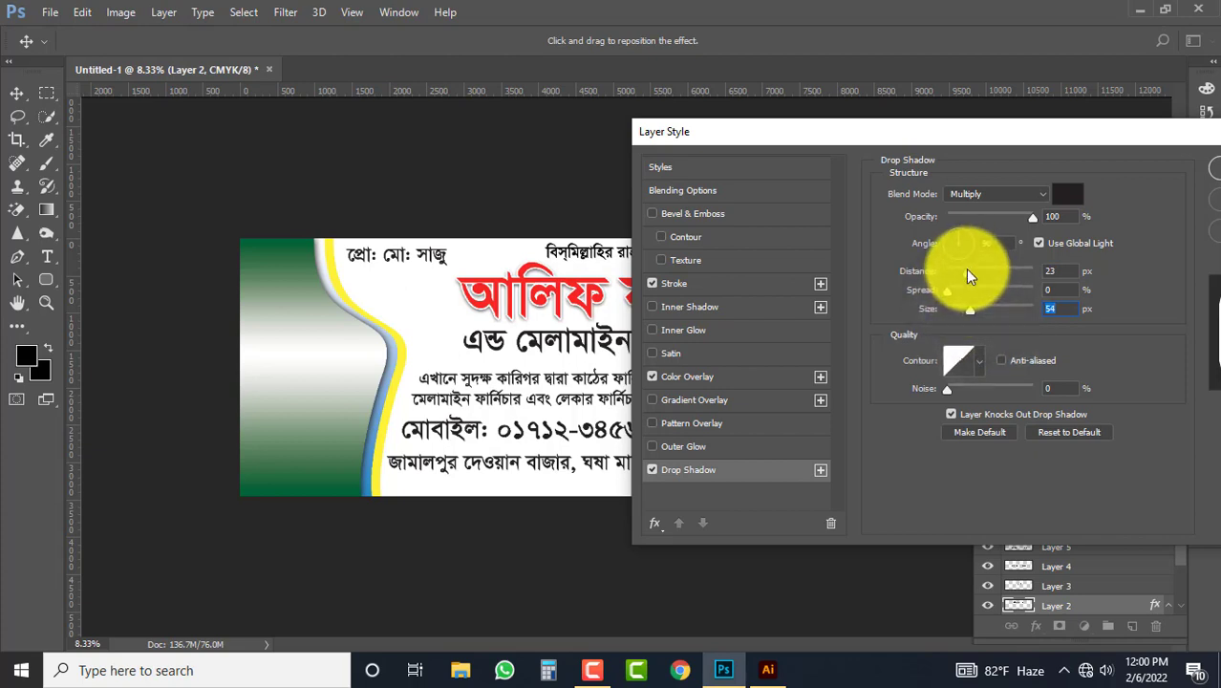
{"action": "left_click_drag", "start_coordinate": [965, 271], "coordinate": [969, 271]}
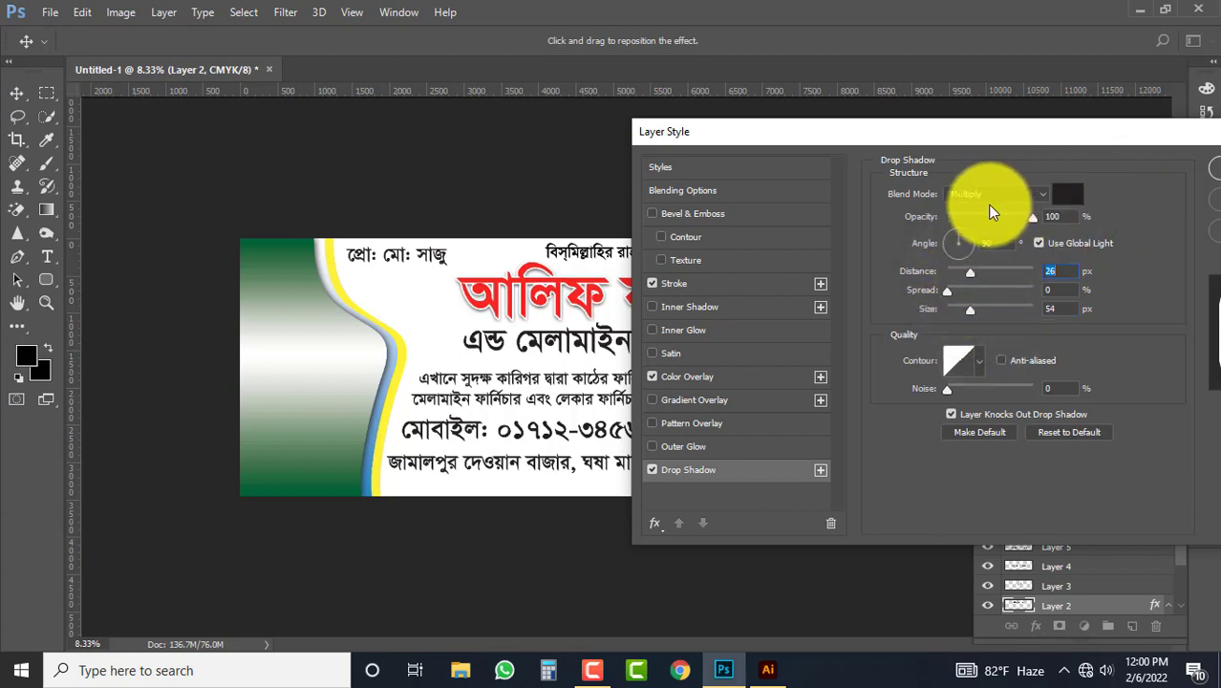
Step: Increase the headline's stroke to about 27 px and its drop shadow to 39 px distance and 76 px size, and apply the styles
{"action": "left_click", "coordinate": [699, 283]}
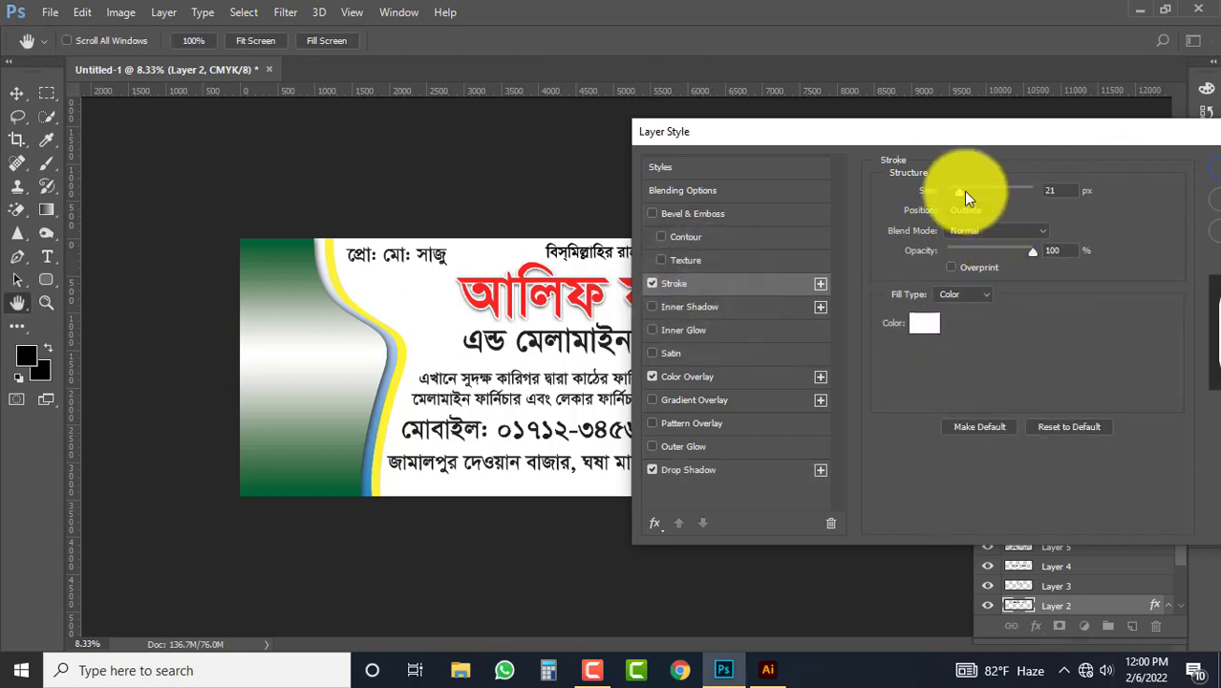
{"action": "left_click_drag", "start_coordinate": [960, 190], "coordinate": [962, 190]}
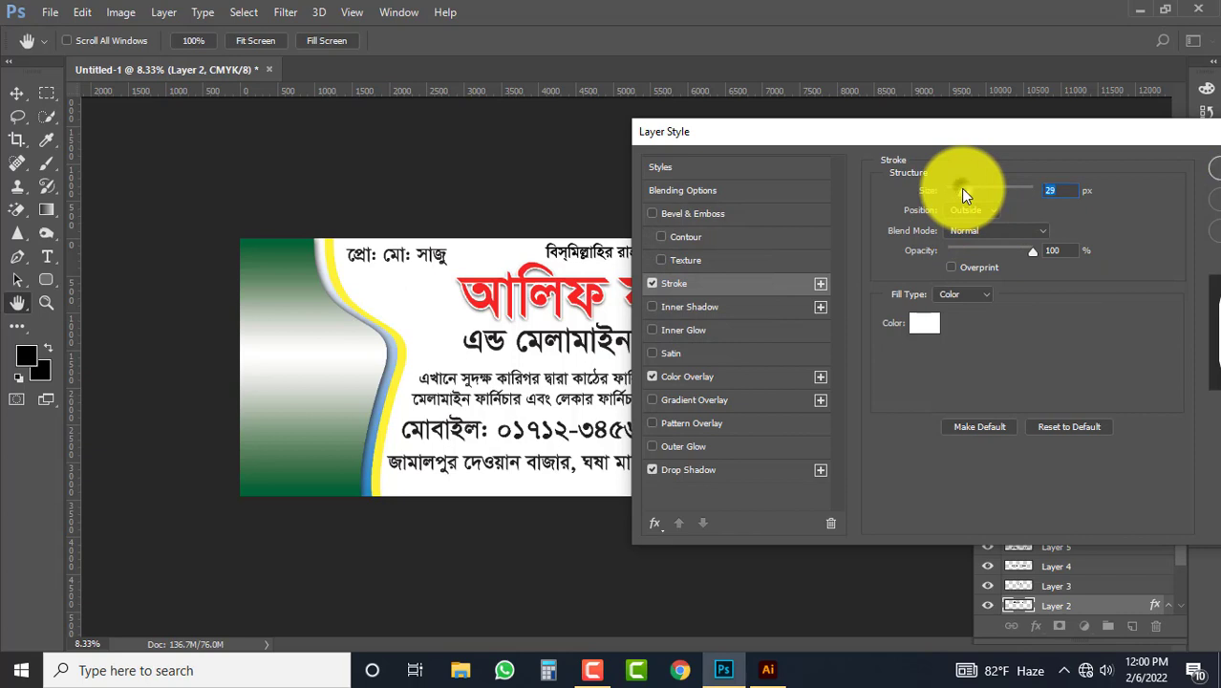
{"action": "left_click", "coordinate": [690, 467]}
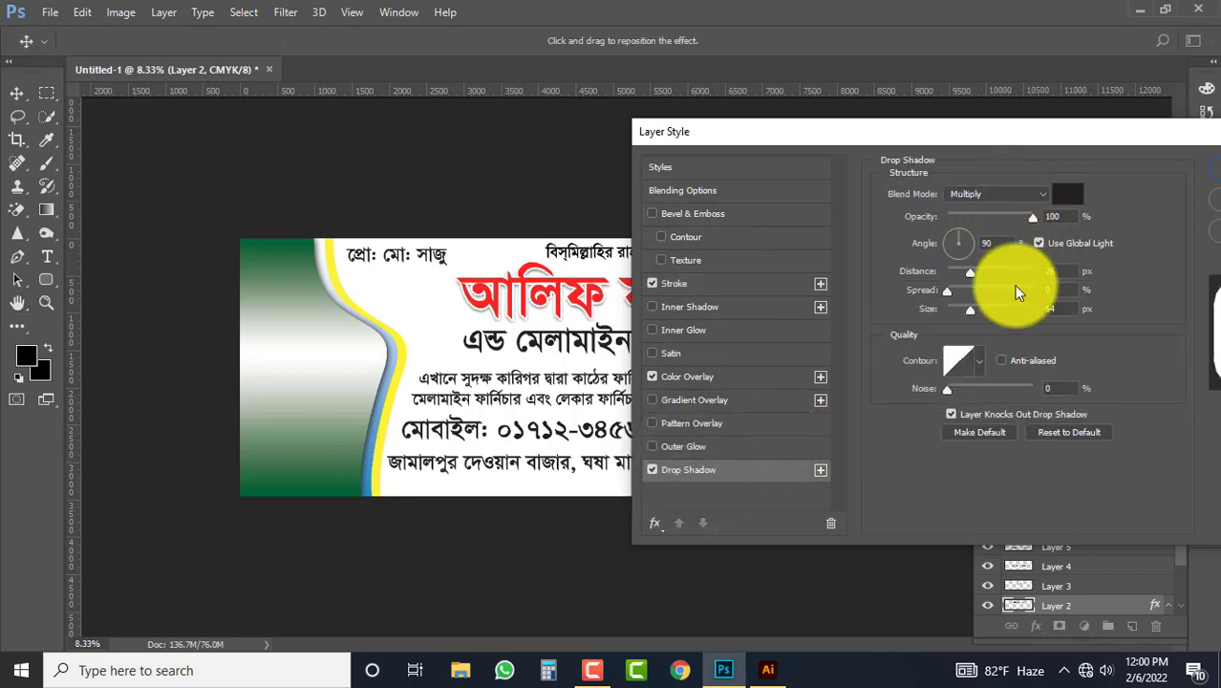
{"action": "left_click_drag", "start_coordinate": [966, 304], "coordinate": [980, 274]}
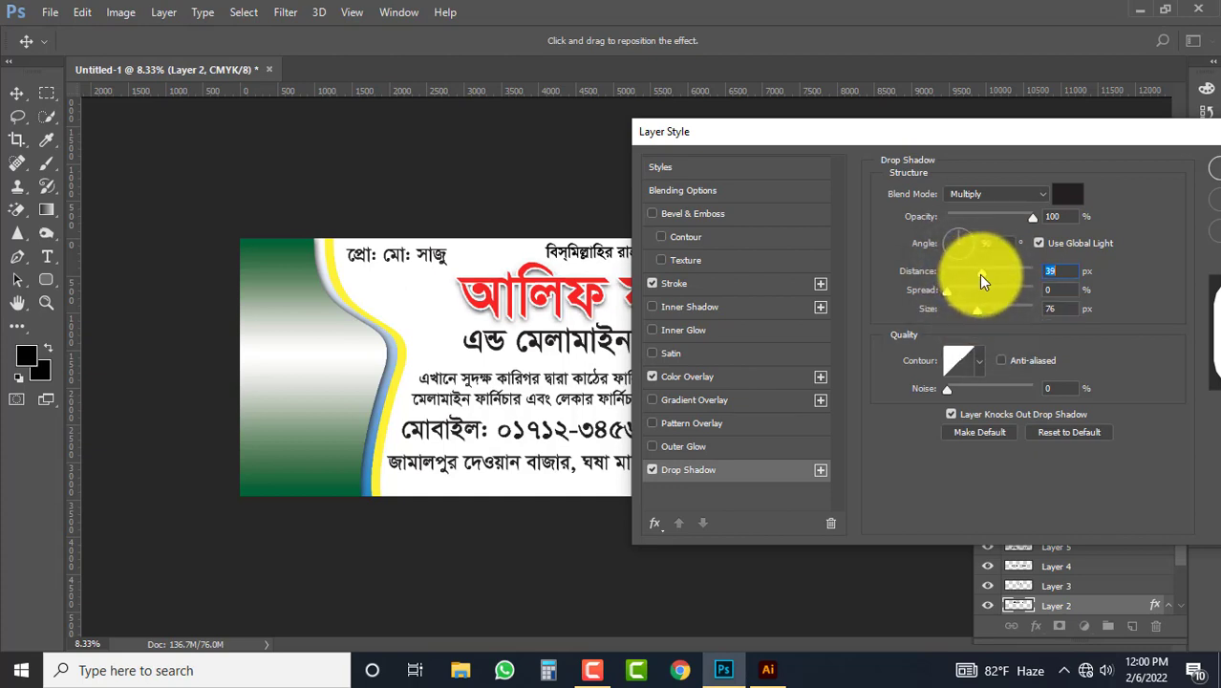
{"action": "left_click_drag", "start_coordinate": [1107, 145], "coordinate": [915, 146]}
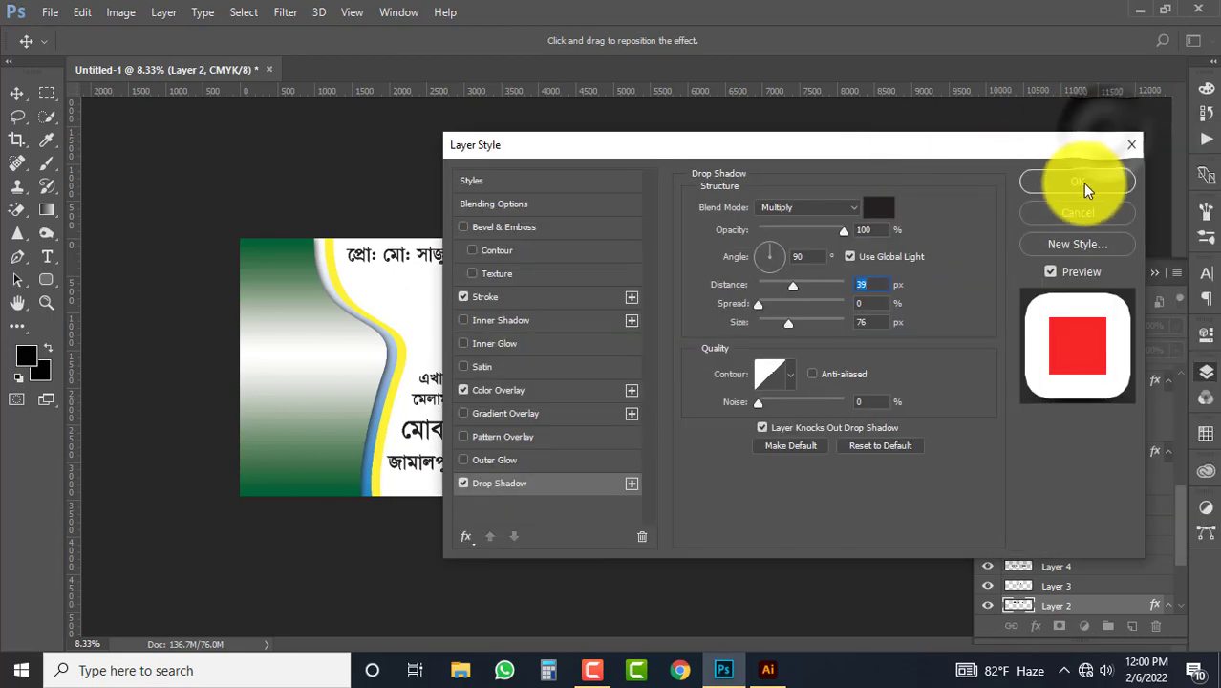
{"action": "left_click", "coordinate": [1060, 186]}
Step: Lower the second Bengali line on Layer 3 slightly and widen the red headline on both sides with Free Transform
{"action": "left_click_drag", "start_coordinate": [724, 363], "coordinate": [745, 383]}
{"action": "left_click", "coordinate": [732, 336], "text": "ctrl"}
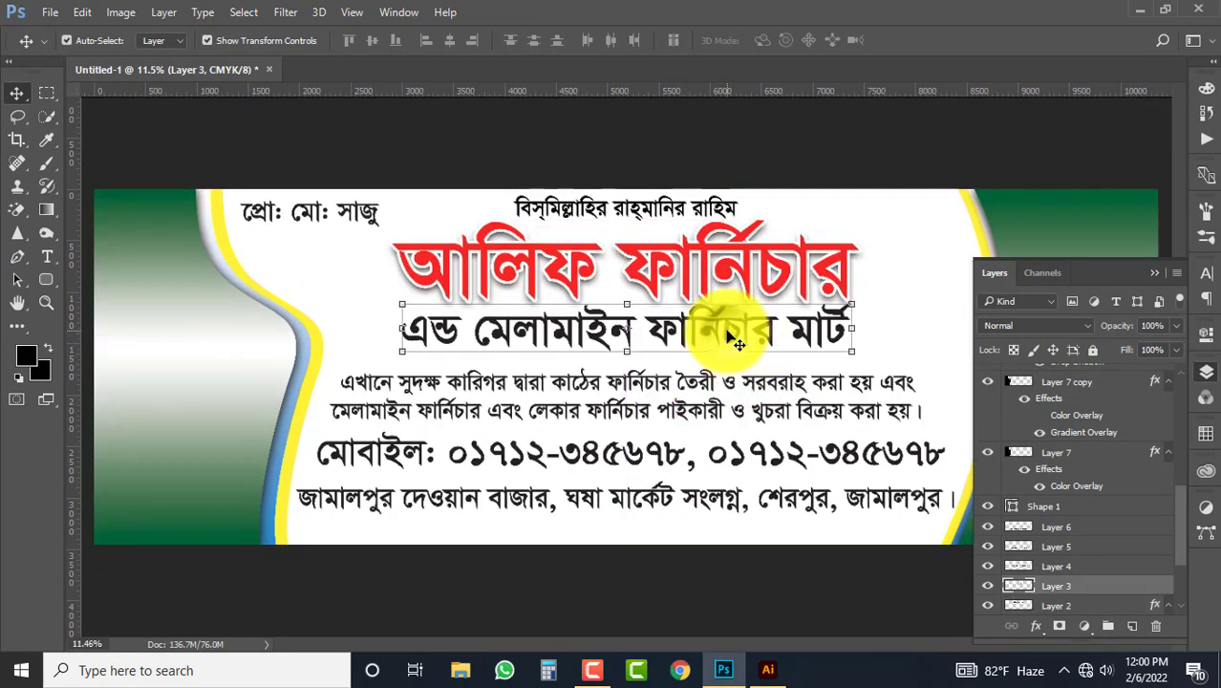
{"action": "left_click", "coordinate": [851, 260]}
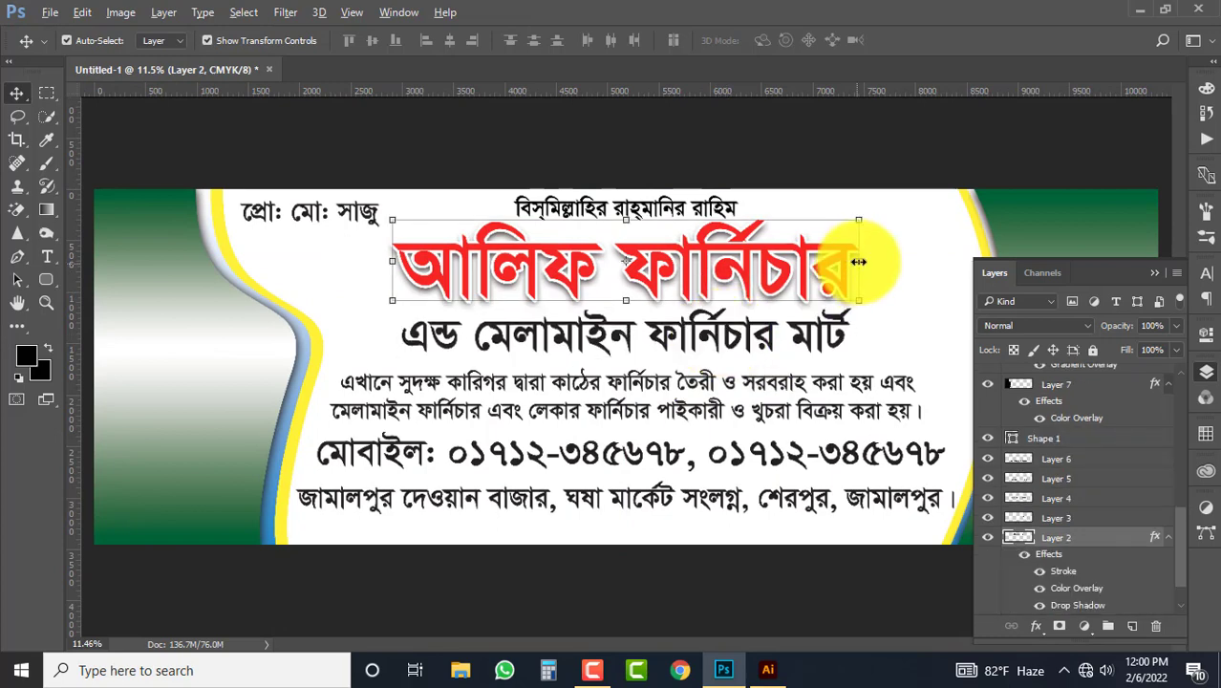
{"action": "key", "text": "ctrl+t"}
{"action": "left_click_drag", "start_coordinate": [886, 265], "coordinate": [911, 271]}
{"action": "key", "text": "Return"}
Step: Add a yellow Color Overlay to the second line on Layer 3, with magenta 0% and yellow 100%
{"action": "left_click", "coordinate": [722, 341]}
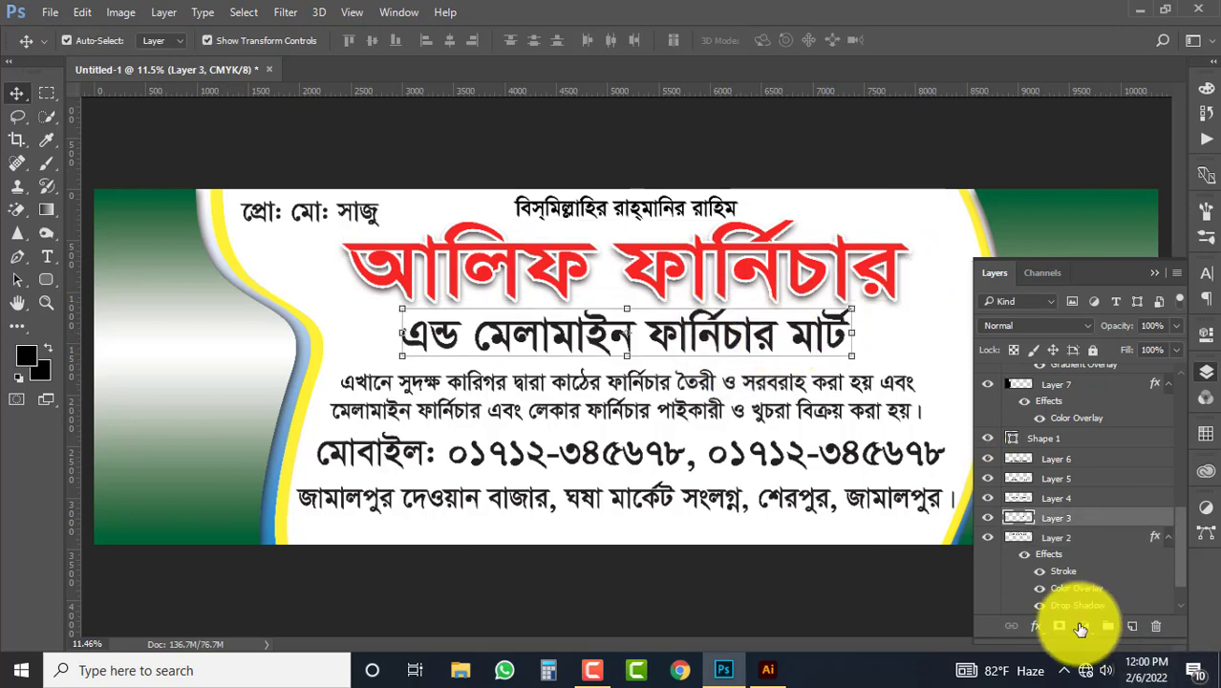
{"action": "left_click", "coordinate": [1036, 626]}
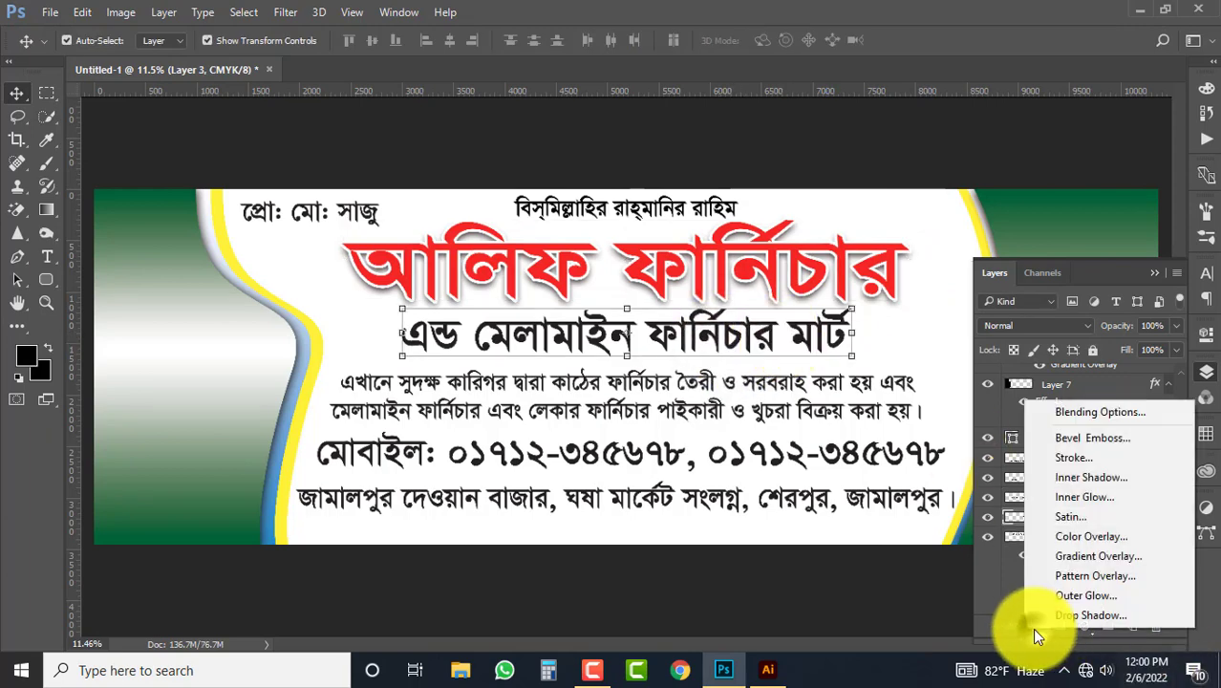
{"action": "left_click", "coordinate": [1080, 538]}
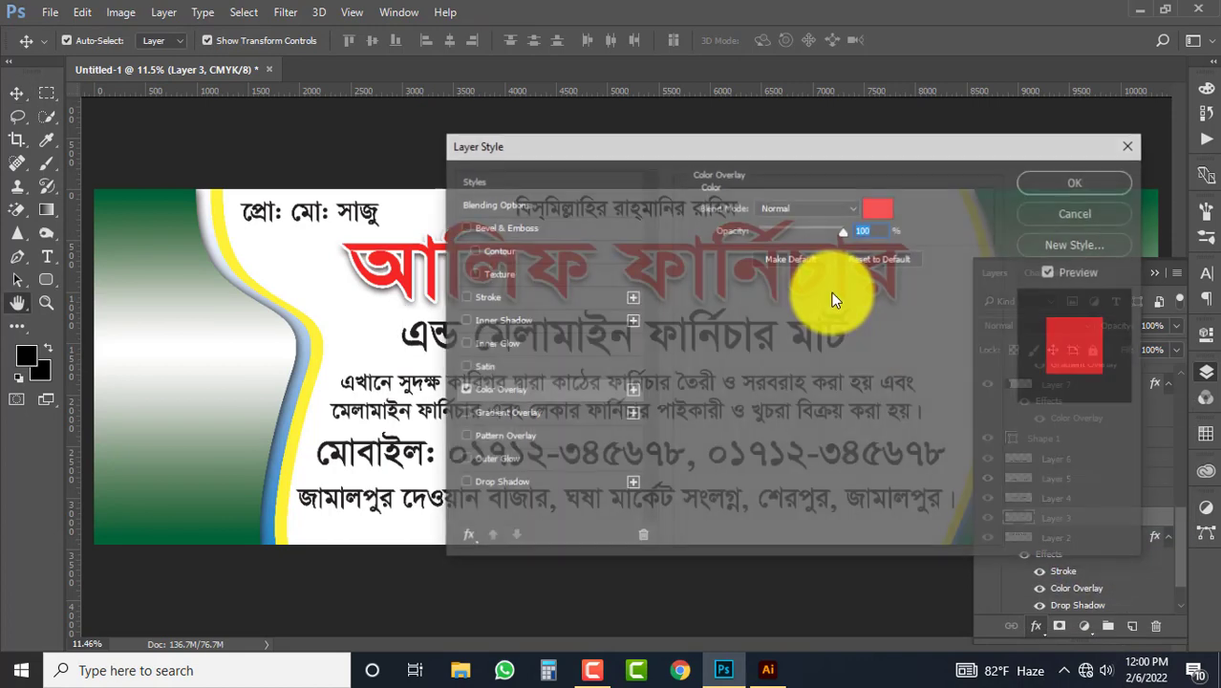
{"action": "left_click", "coordinate": [874, 209]}
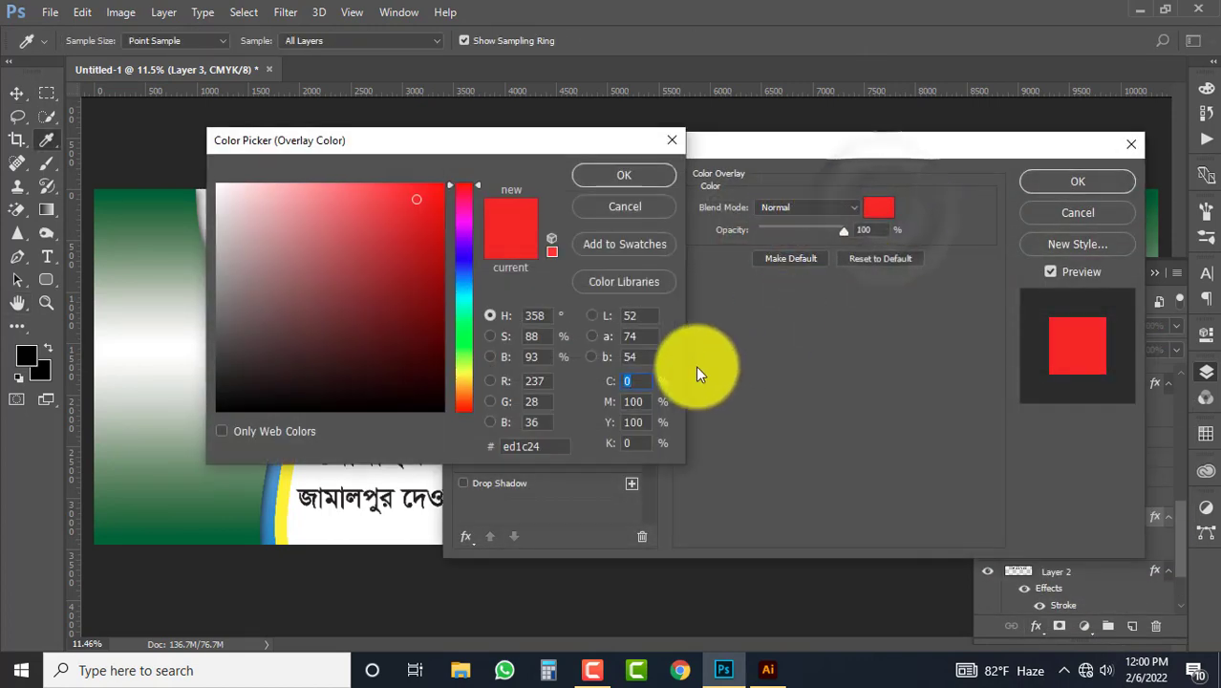
{"action": "double_click", "coordinate": [636, 401]}
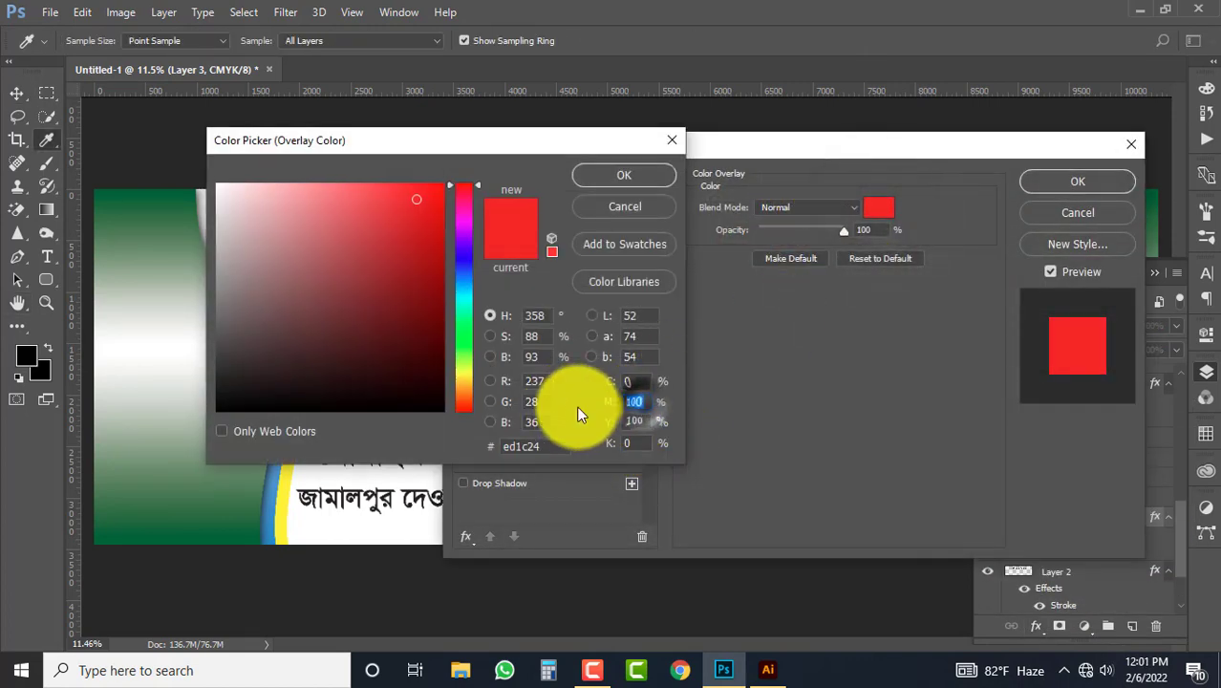
{"action": "type", "text": "0"}
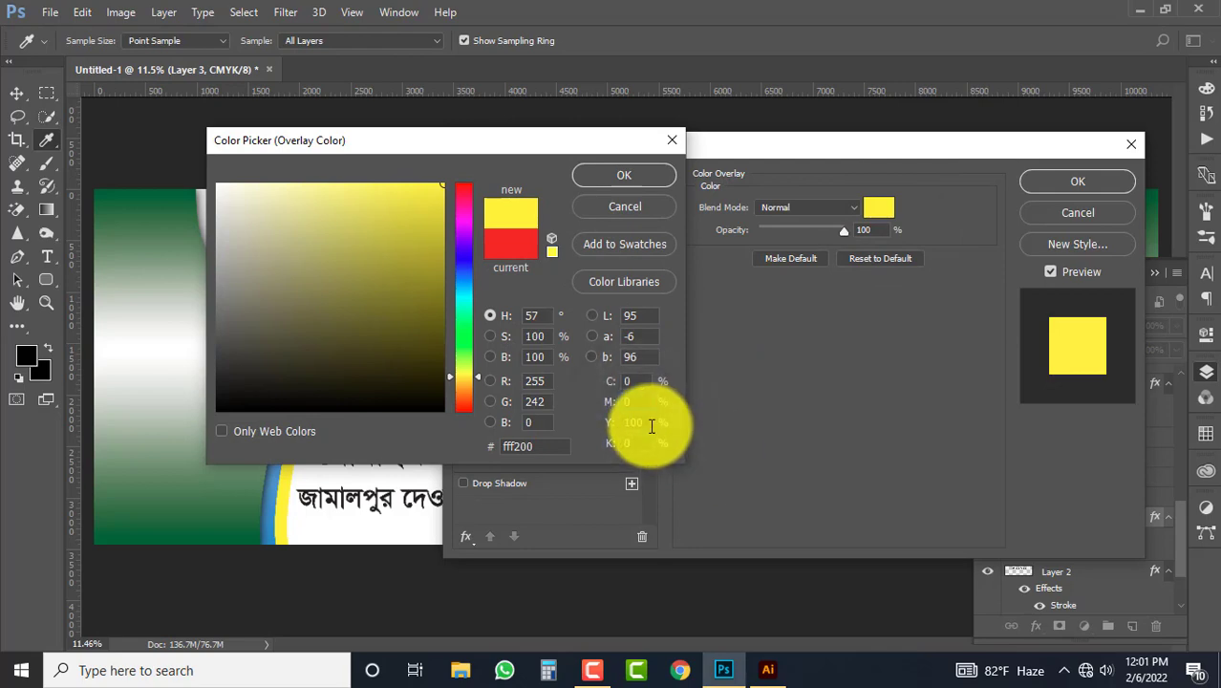
{"action": "left_click", "coordinate": [666, 176]}
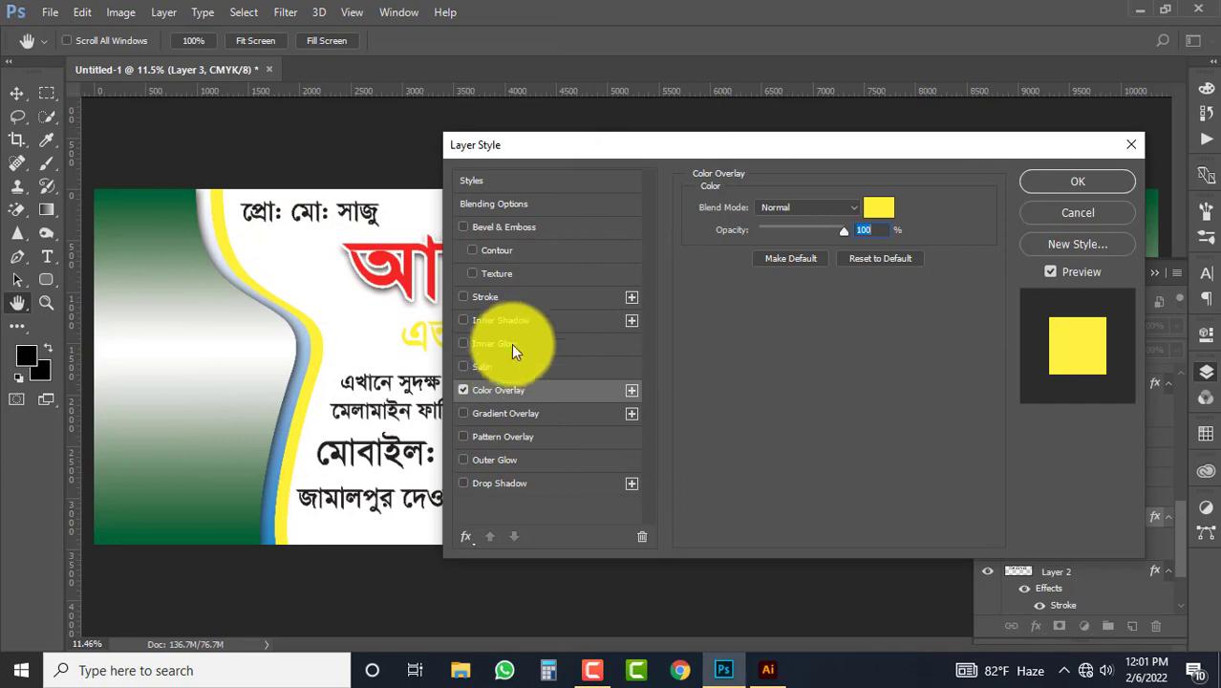
Step: Add a black outside Stroke of 18 px to the yellow second line
{"action": "left_click", "coordinate": [505, 297]}
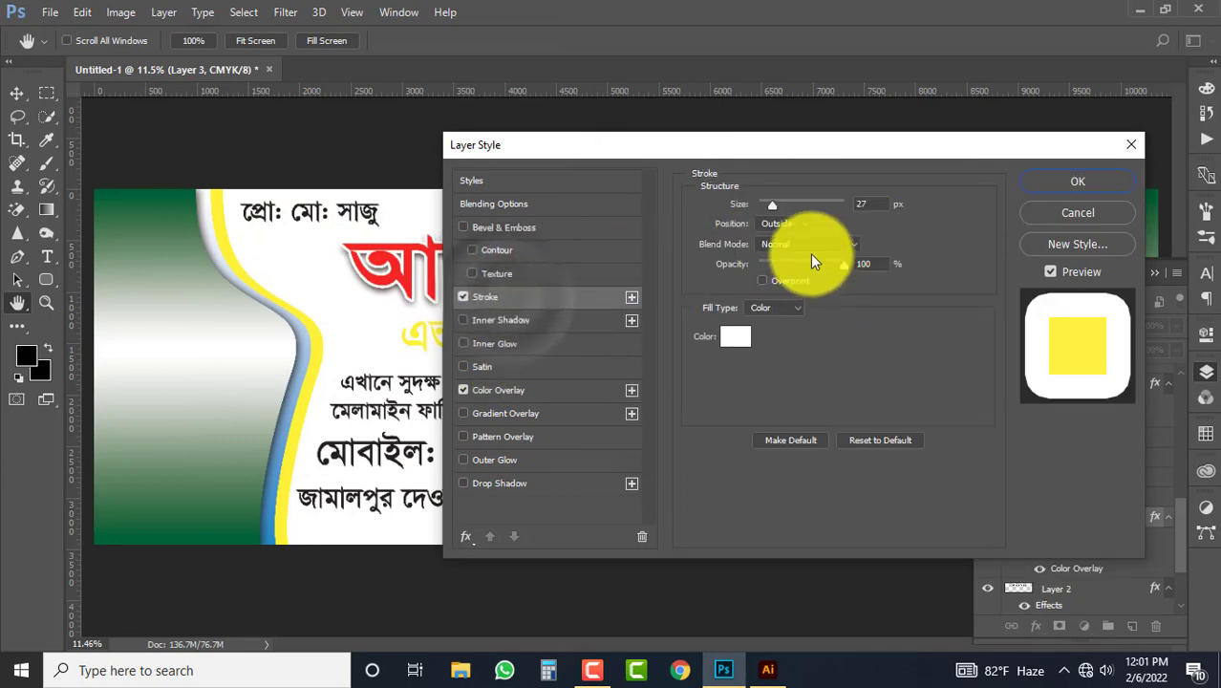
{"action": "left_click", "coordinate": [734, 337]}
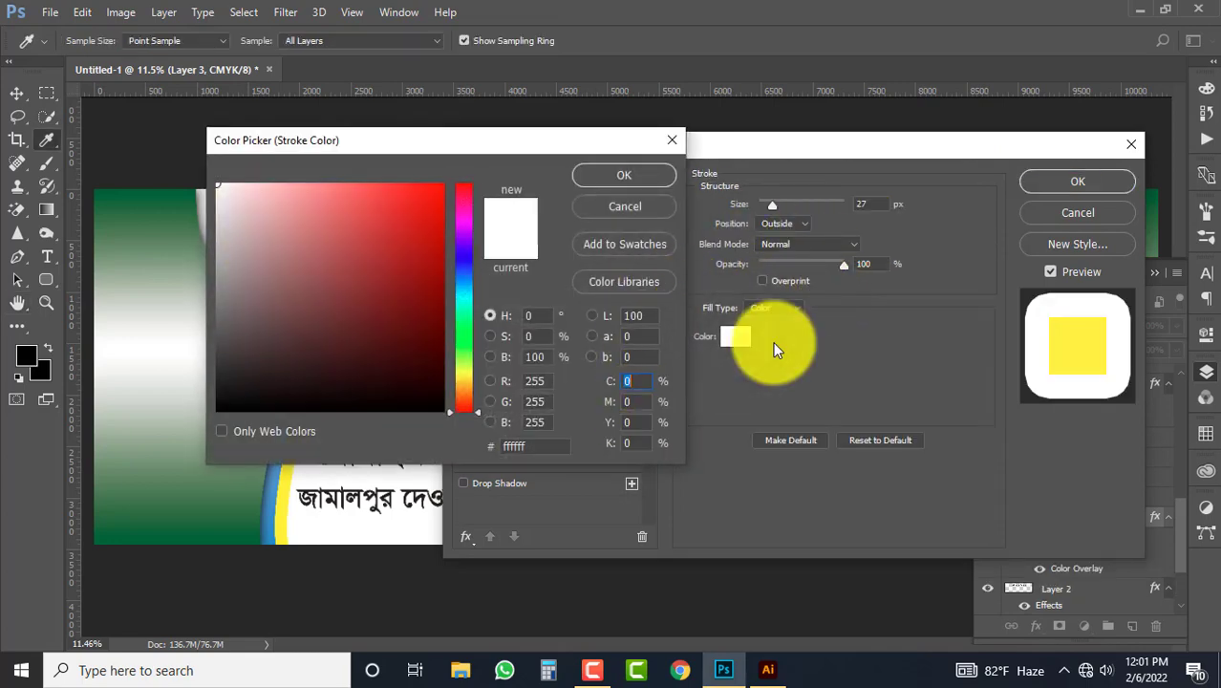
{"action": "left_click_drag", "start_coordinate": [247, 392], "coordinate": [173, 422]}
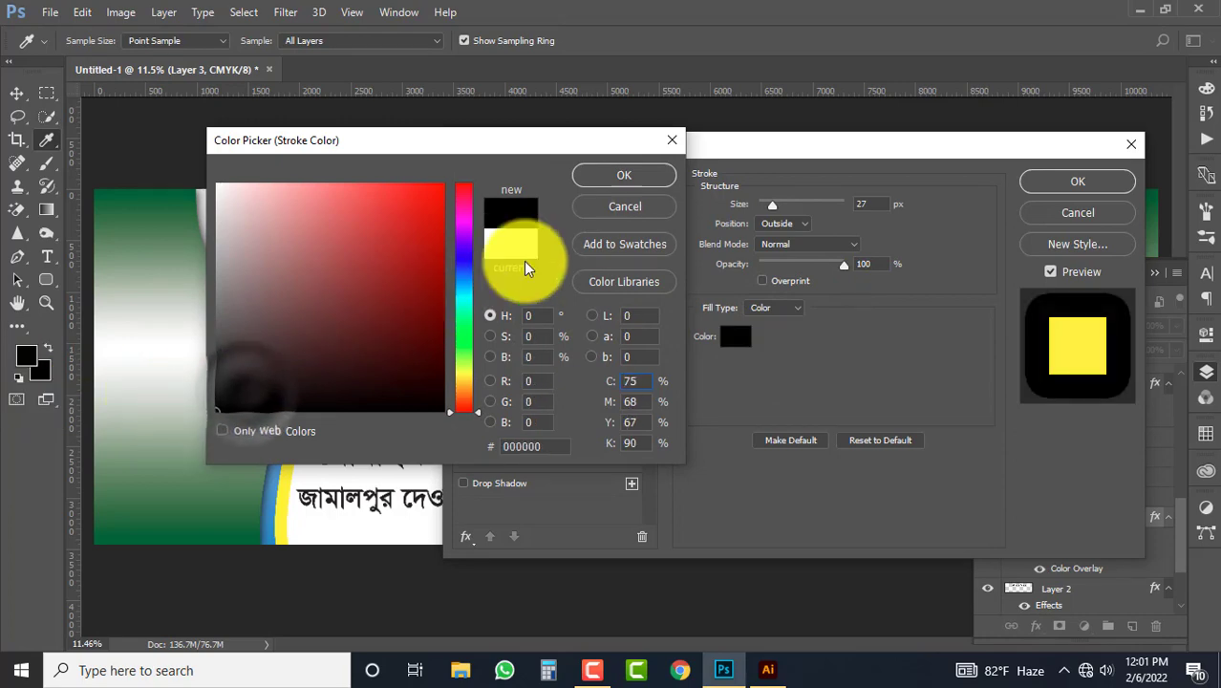
{"action": "left_click", "coordinate": [643, 179]}
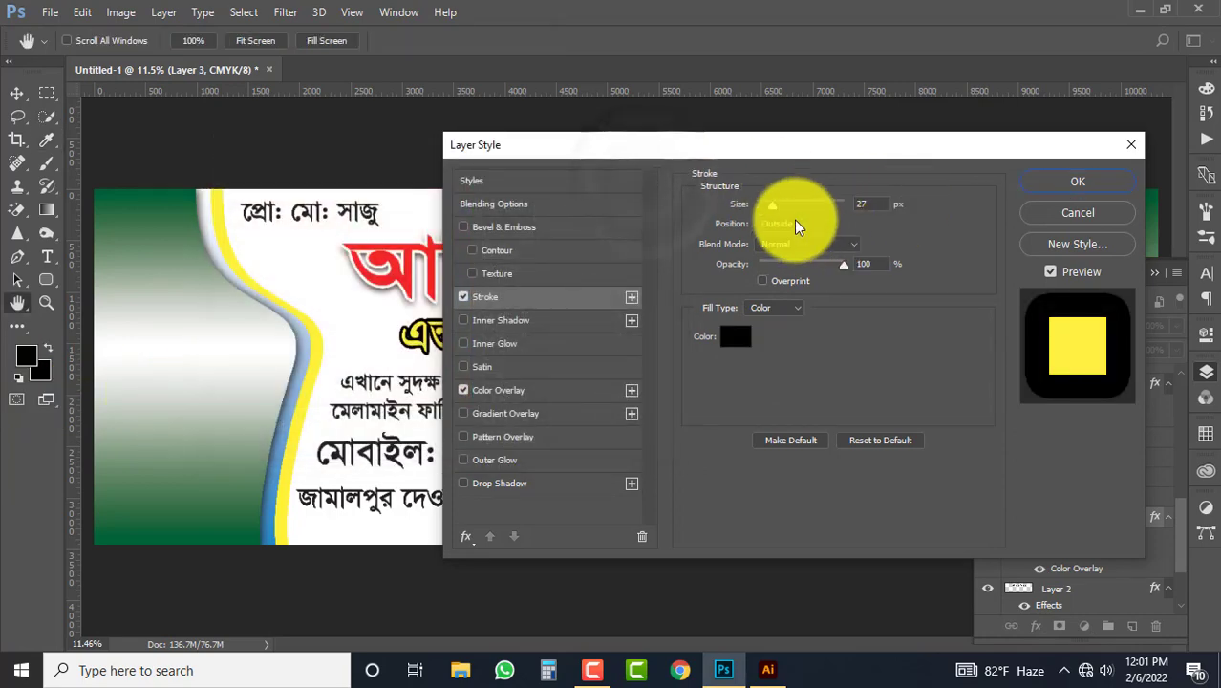
{"action": "left_click_drag", "start_coordinate": [805, 148], "coordinate": [945, 159]}
{"action": "left_click_drag", "start_coordinate": [919, 217], "coordinate": [907, 218]}
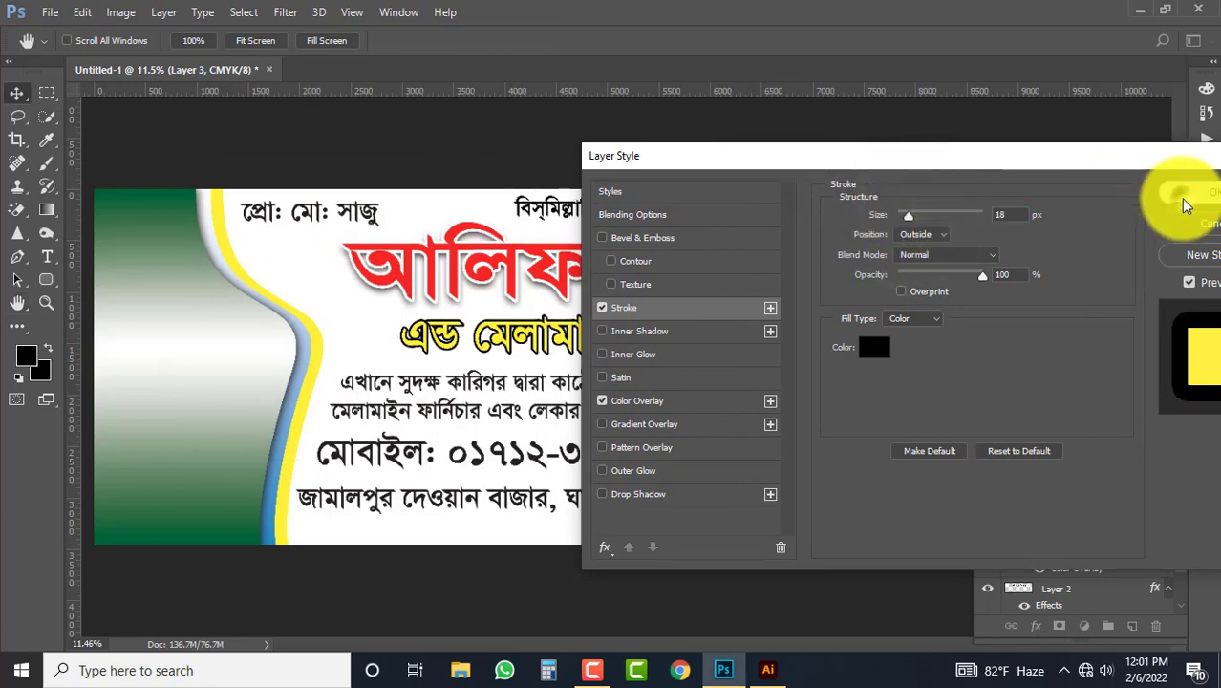
Step: Apply the black outside stroke to the yellow second line and deselect its layer
{"action": "left_click", "coordinate": [1185, 192]}
{"action": "left_click", "coordinate": [903, 137]}
{"action": "key", "text": "ctrl+minus"}
{"action": "left_click", "coordinate": [790, 437], "text": "ctrl"}
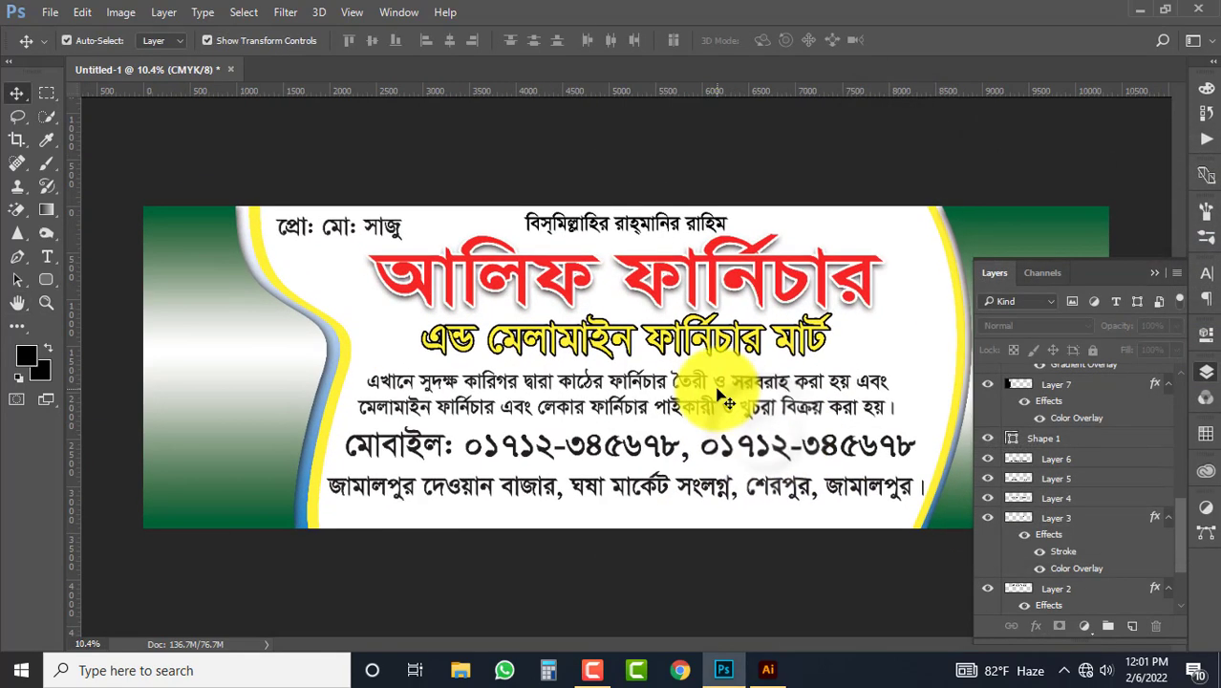
Step: Fill a rectangular band across the two-line description with black on a new layer above Layer 4, and clear the selection
{"action": "left_click", "coordinate": [625, 380]}
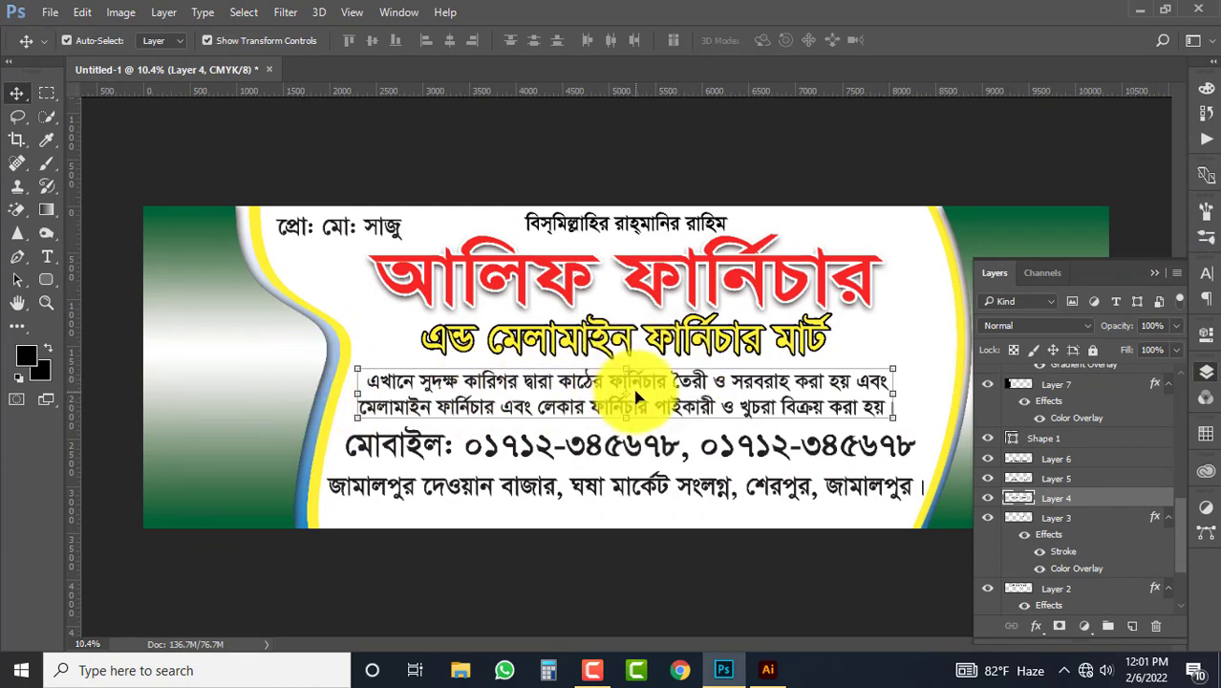
{"action": "left_click", "coordinate": [51, 91]}
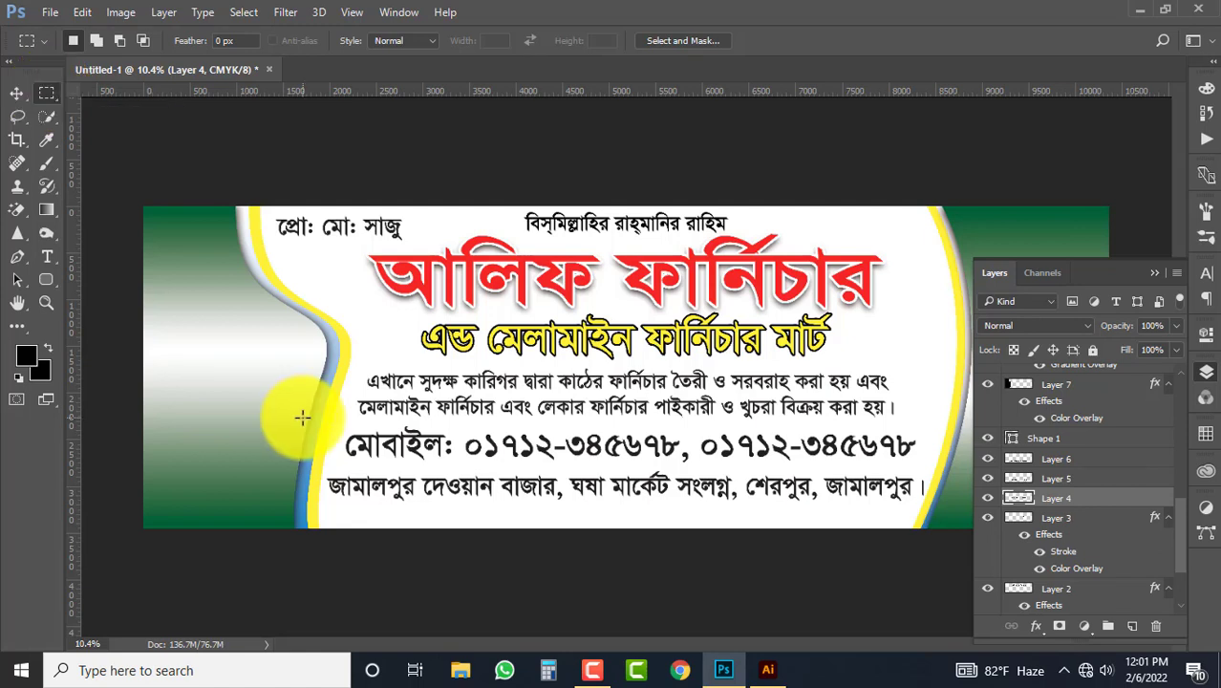
{"action": "left_click_drag", "start_coordinate": [296, 364], "coordinate": [1097, 443]}
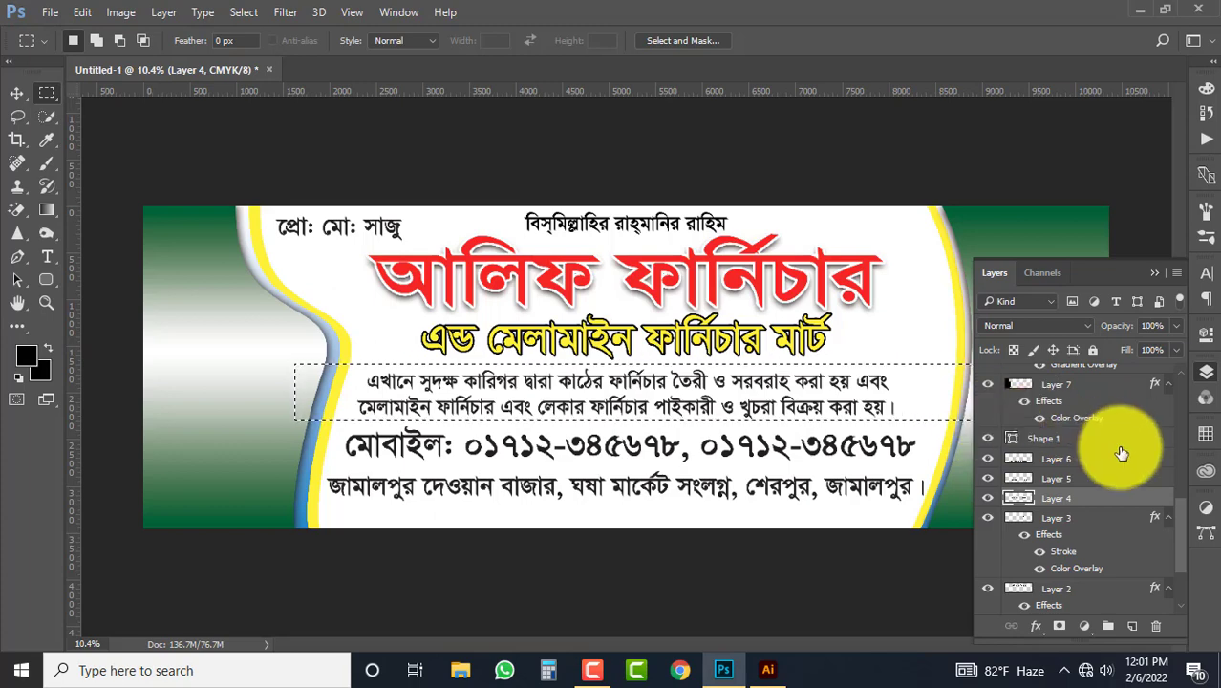
{"action": "key", "text": "ctrl+shift+n"}
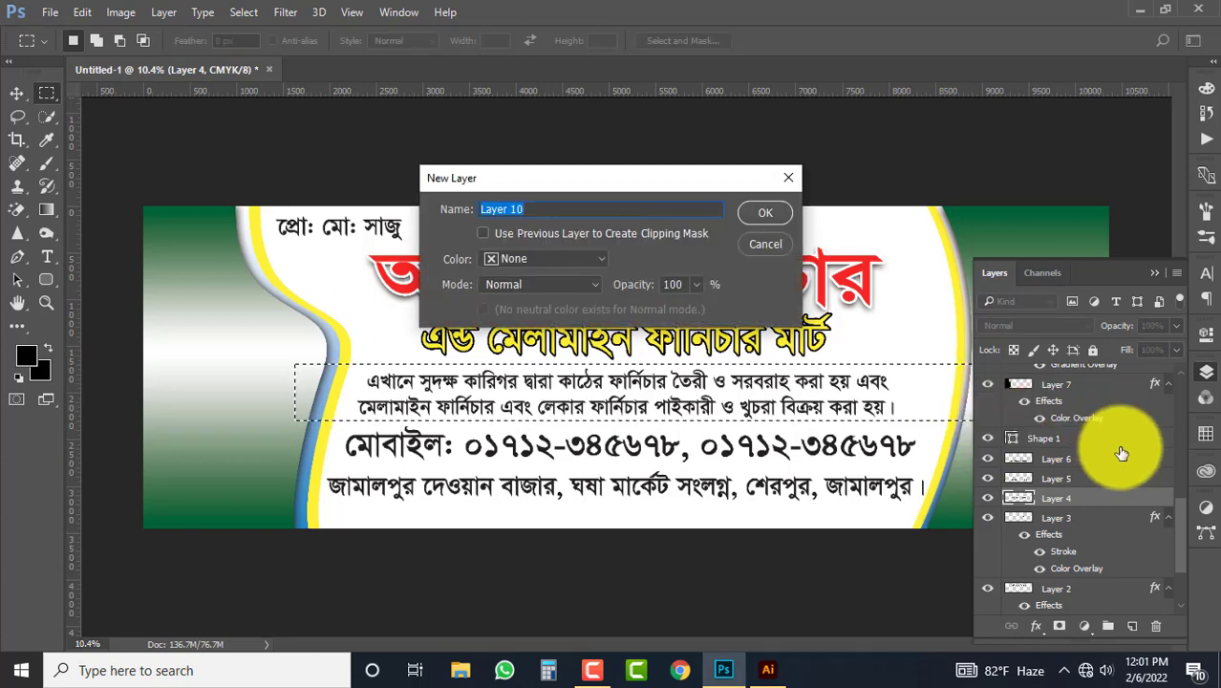
{"action": "key", "text": "Return"}
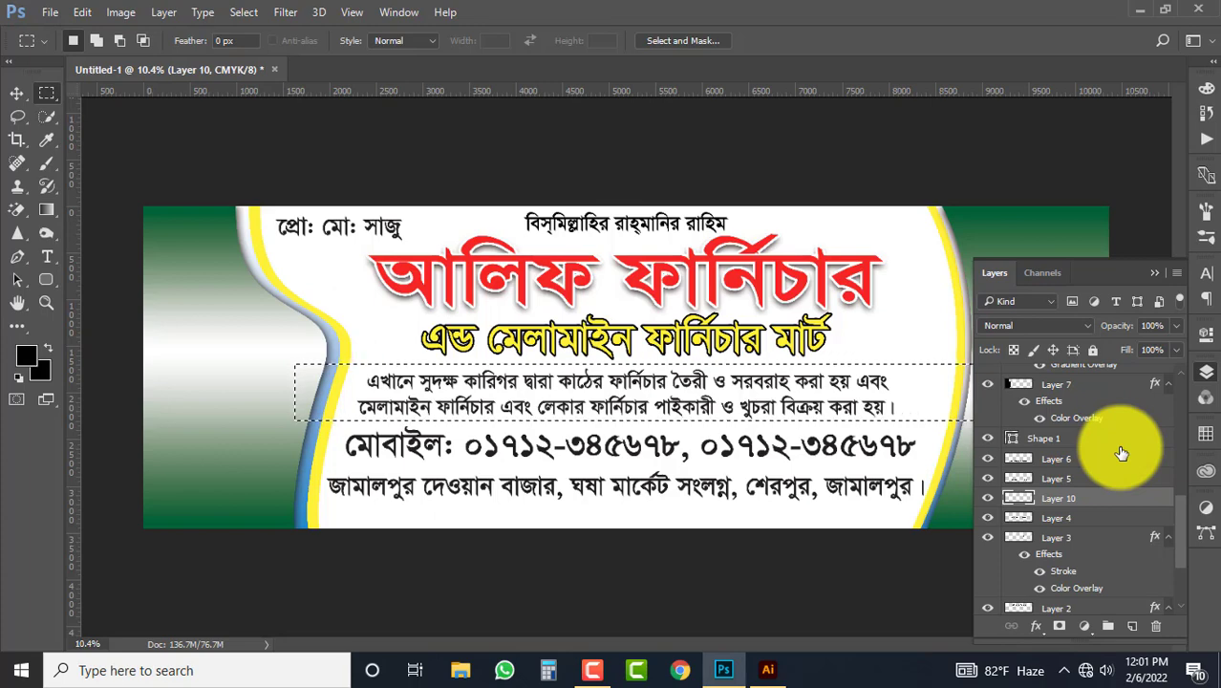
{"action": "key", "text": "alt+BackSpace"}
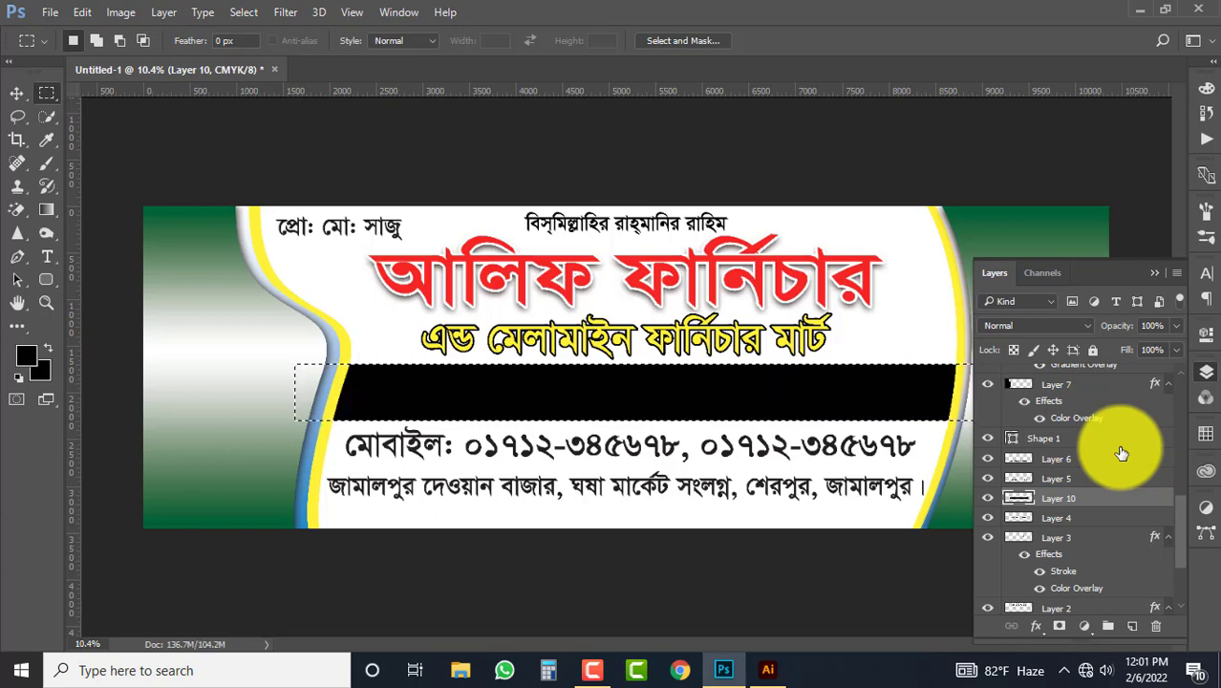
{"action": "key", "text": "ctrl+d"}
Step: Add a dark green Color Overlay of C 100, M 0, Y 100, K 30 to the black band on Layer 10
{"action": "left_click", "coordinate": [17, 93]}
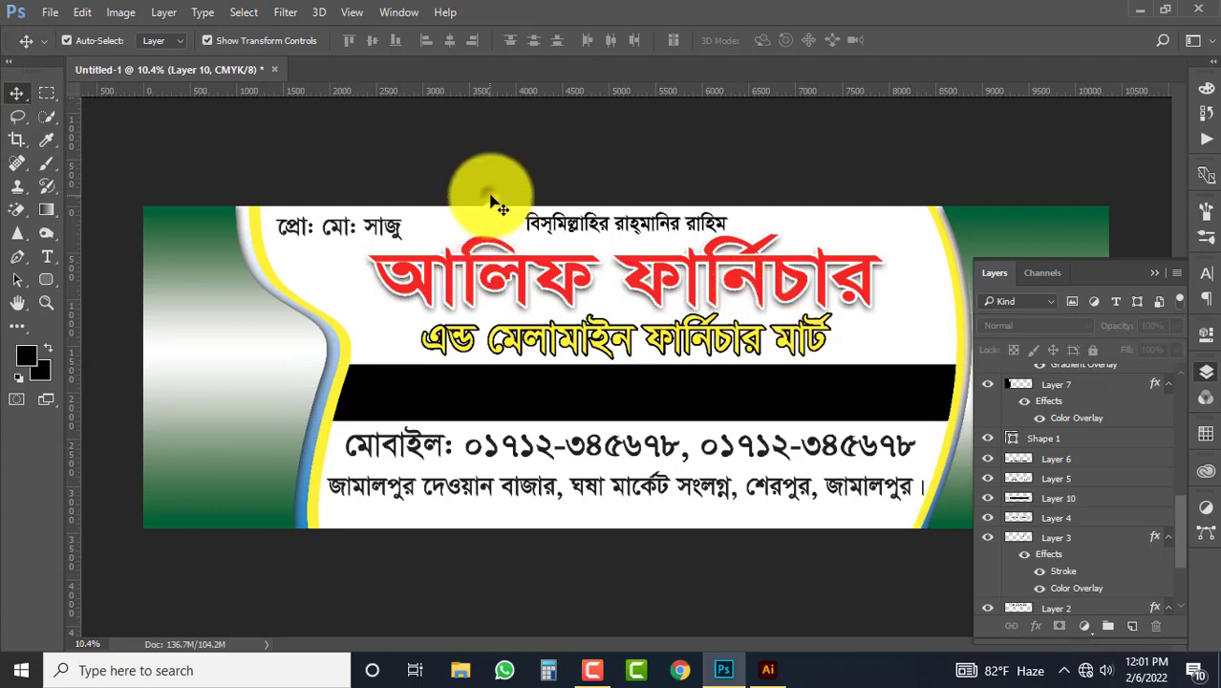
{"action": "left_click", "coordinate": [1039, 626]}
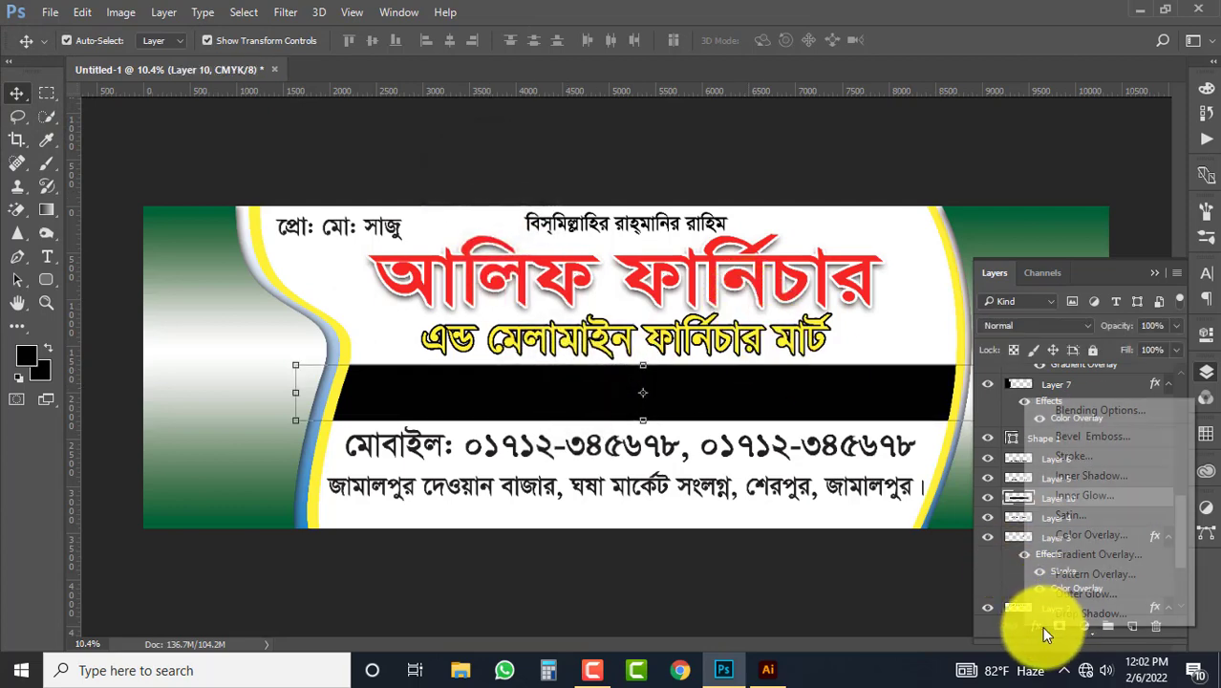
{"action": "left_click", "coordinate": [1065, 533]}
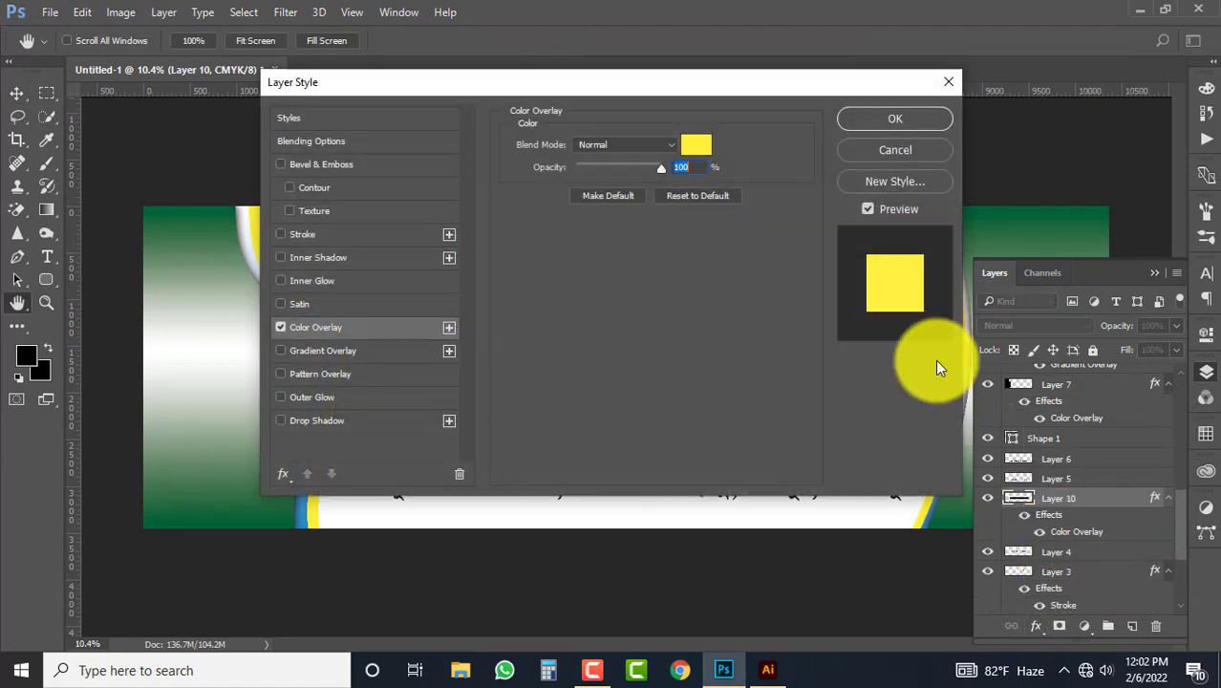
{"action": "left_click_drag", "start_coordinate": [684, 67], "coordinate": [1077, 157]}
{"action": "left_click", "coordinate": [1114, 224]}
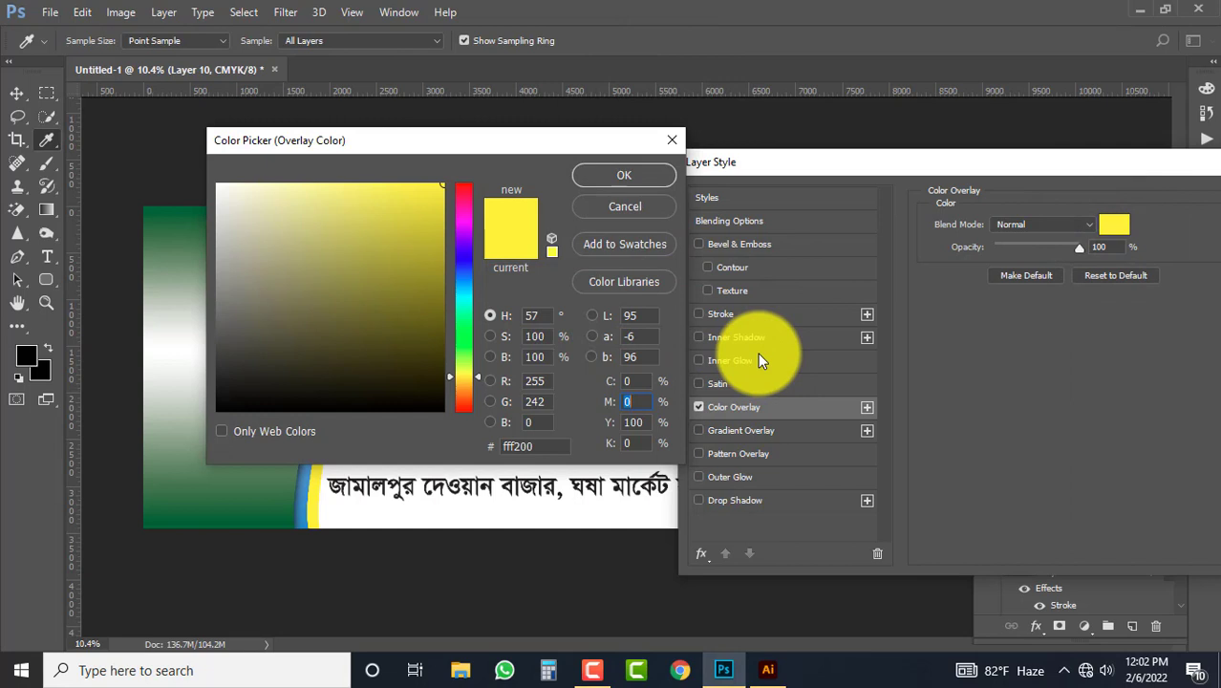
{"action": "type", "text": "100"}
{"action": "key", "text": "Tab"}
{"action": "key", "text": "Tab"}
{"action": "key", "text": "Tab"}
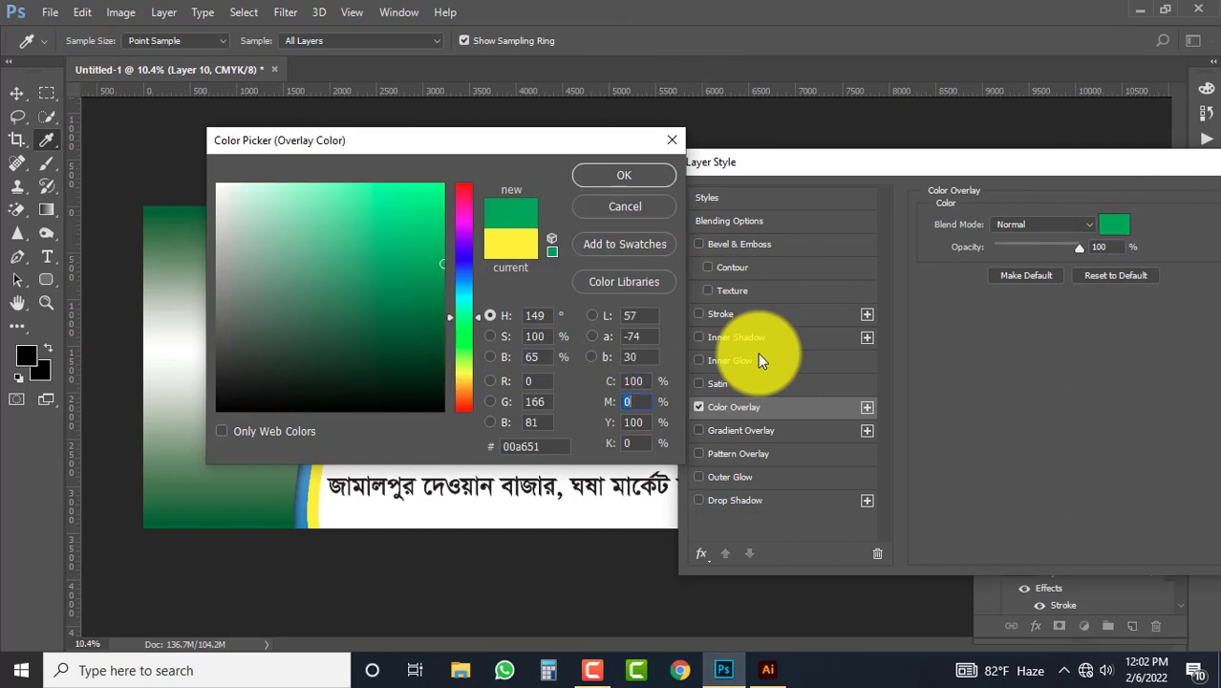
{"action": "type", "text": "30"}
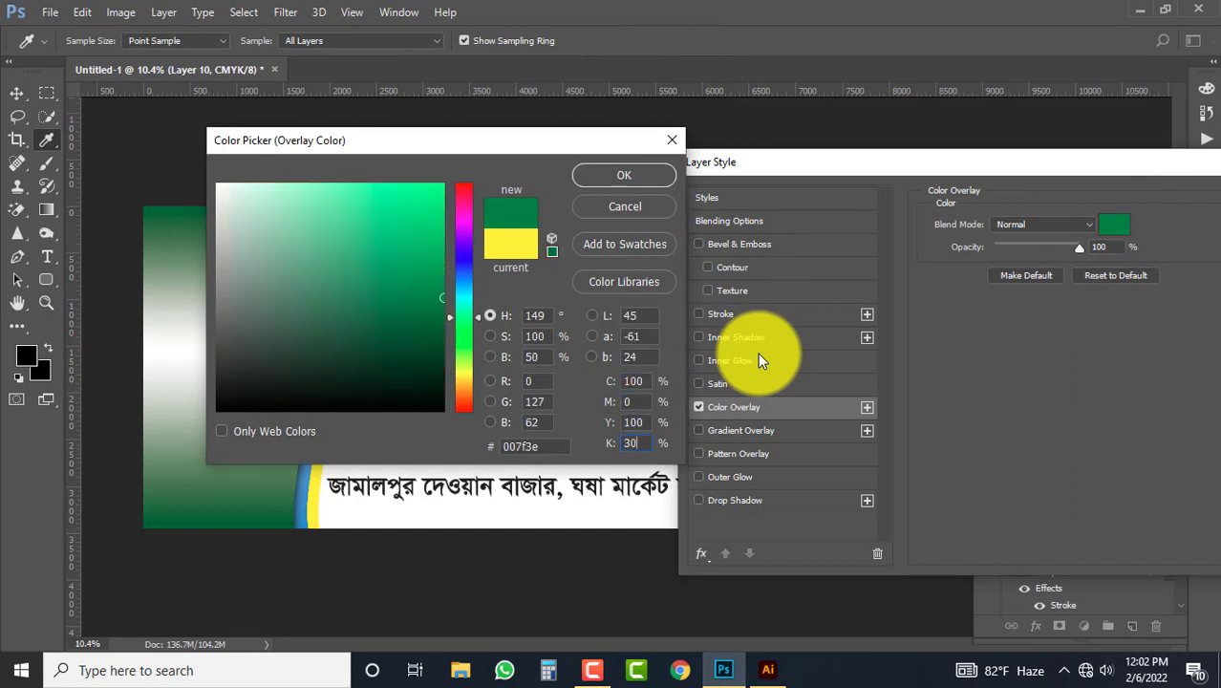
{"action": "key", "text": "Return"}
{"action": "key", "text": "Return"}
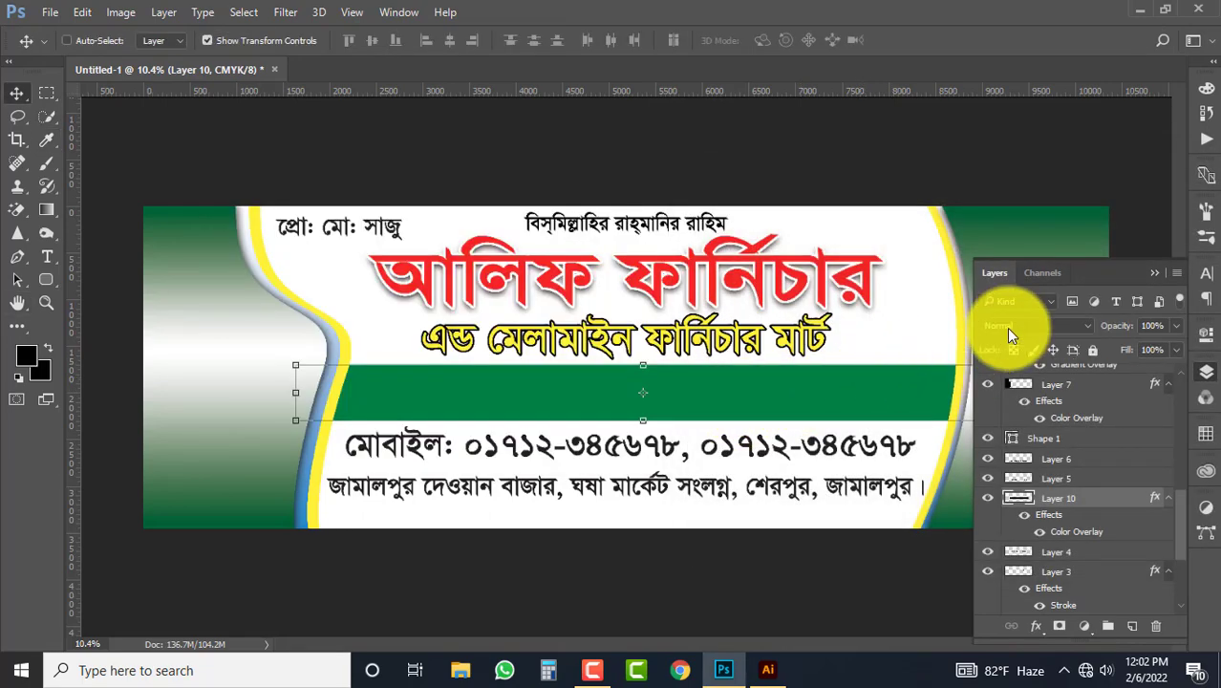
Step: Send the green band on Layer 10 backward until it sits below Layer 1, behind all the text
{"action": "key", "text": "ctrl+bracketleft"}
{"action": "key", "text": "ctrl+bracketleft"}
{"action": "key", "text": "ctrl+bracketleft"}
{"action": "key", "text": "ctrl+bracketleft"}
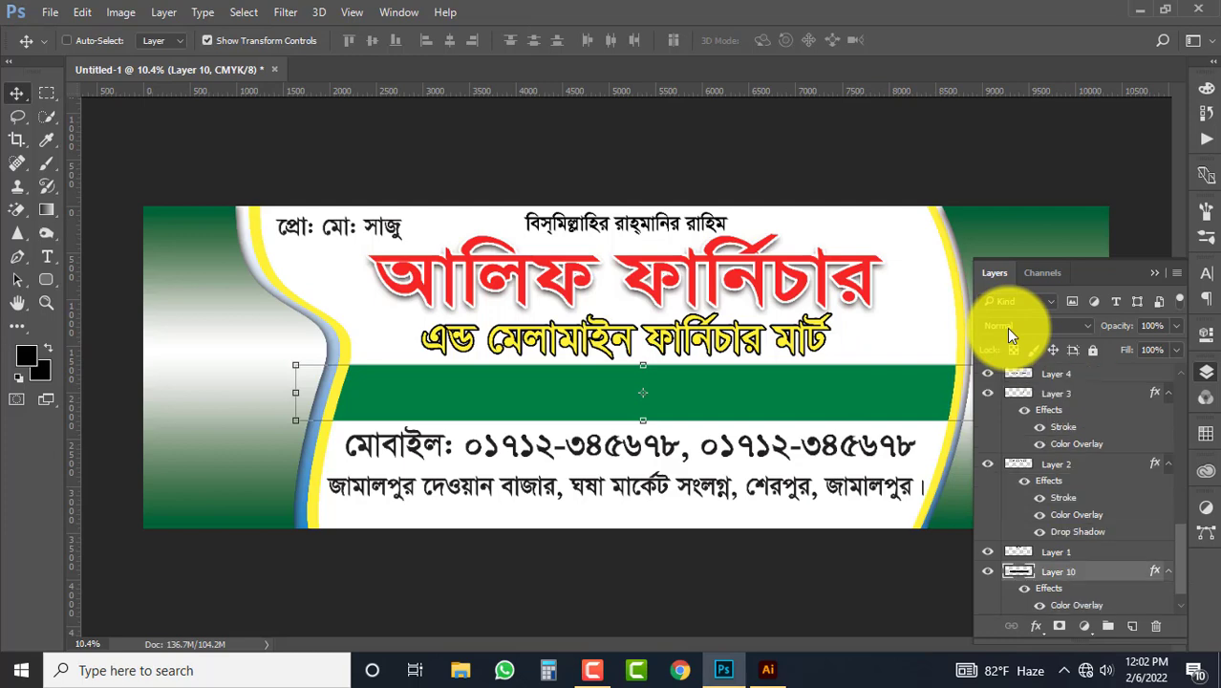
{"action": "left_click", "coordinate": [849, 159]}
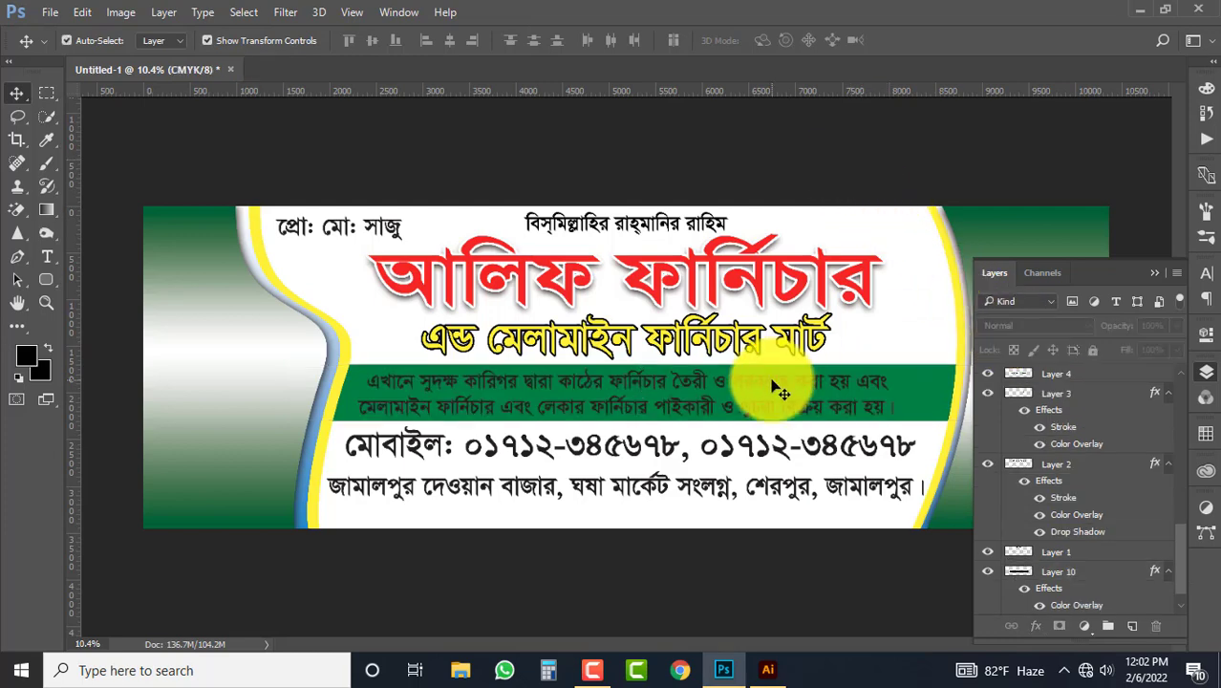
Step: Add a white Color Overlay to the two-line description on Layer 4
{"action": "left_click", "coordinate": [773, 384]}
{"action": "left_click", "coordinate": [774, 393]}
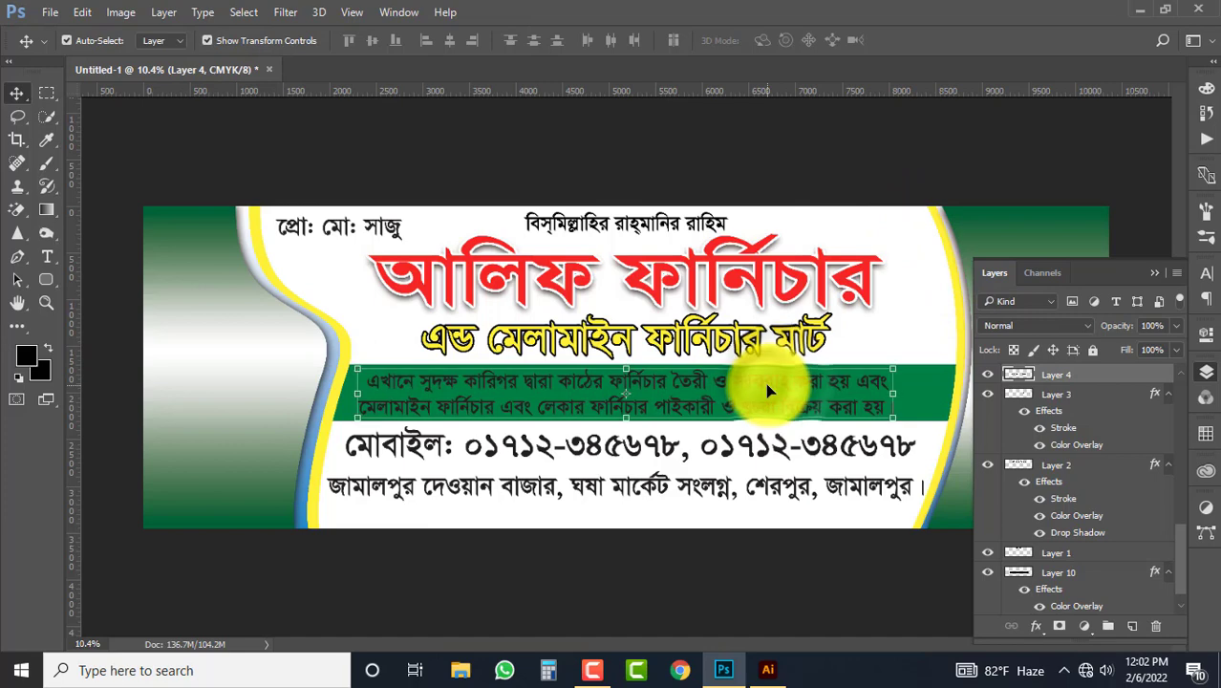
{"action": "left_click", "coordinate": [1039, 628]}
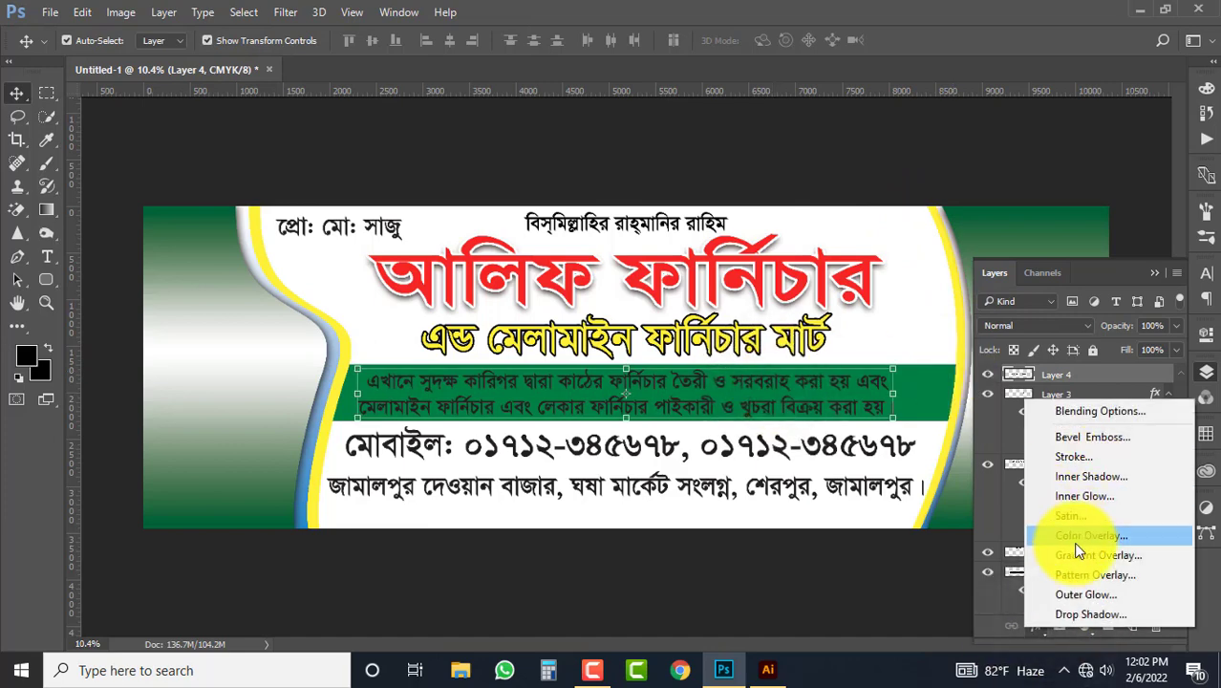
{"action": "left_click", "coordinate": [1076, 536]}
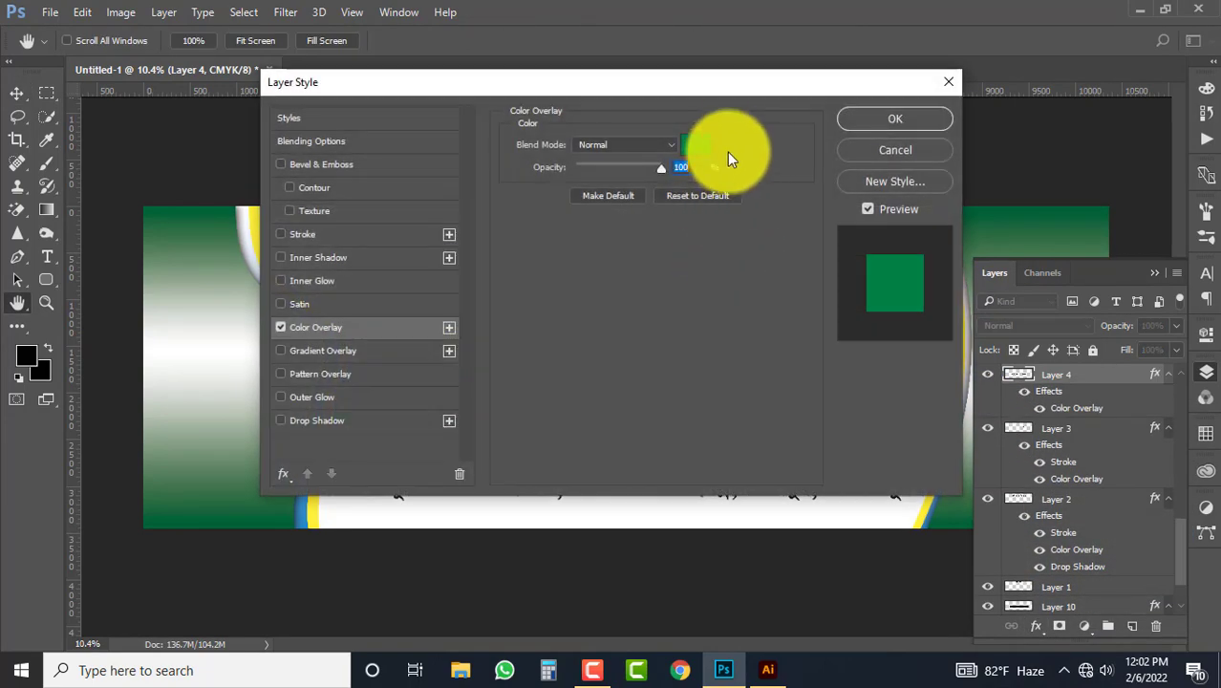
{"action": "left_click", "coordinate": [697, 144]}
{"action": "left_click_drag", "start_coordinate": [368, 251], "coordinate": [136, 155]}
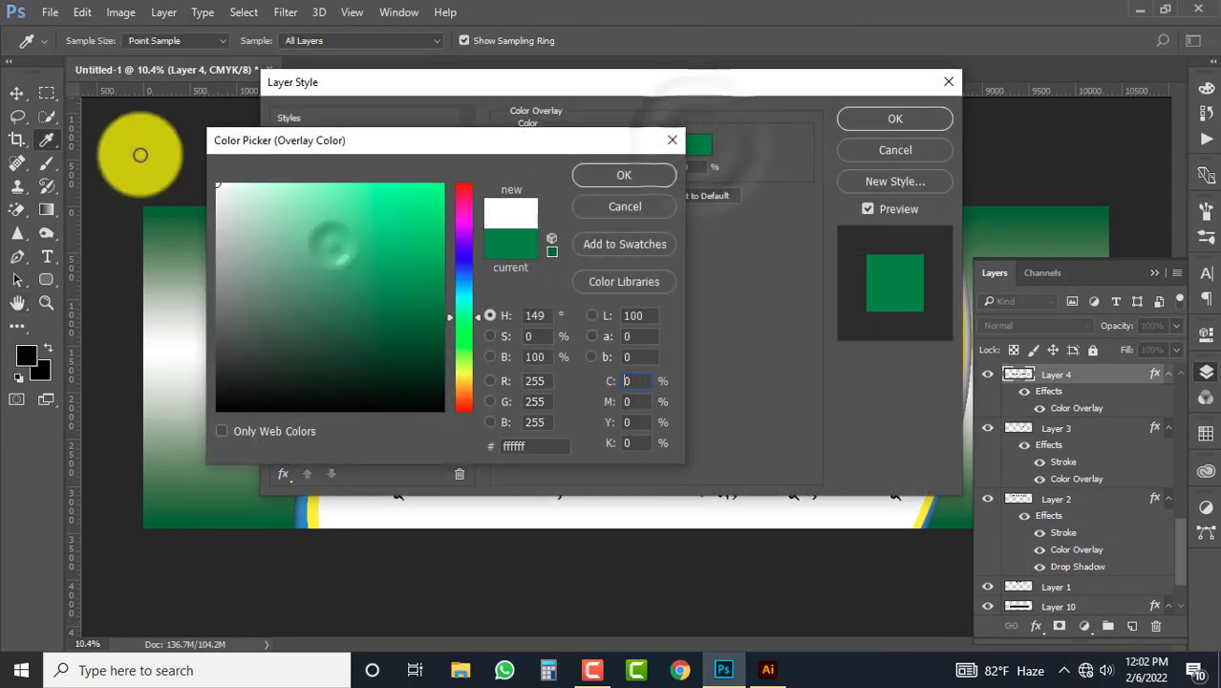
{"action": "left_click", "coordinate": [624, 177]}
{"action": "left_click", "coordinate": [895, 118]}
{"action": "key", "text": "v"}
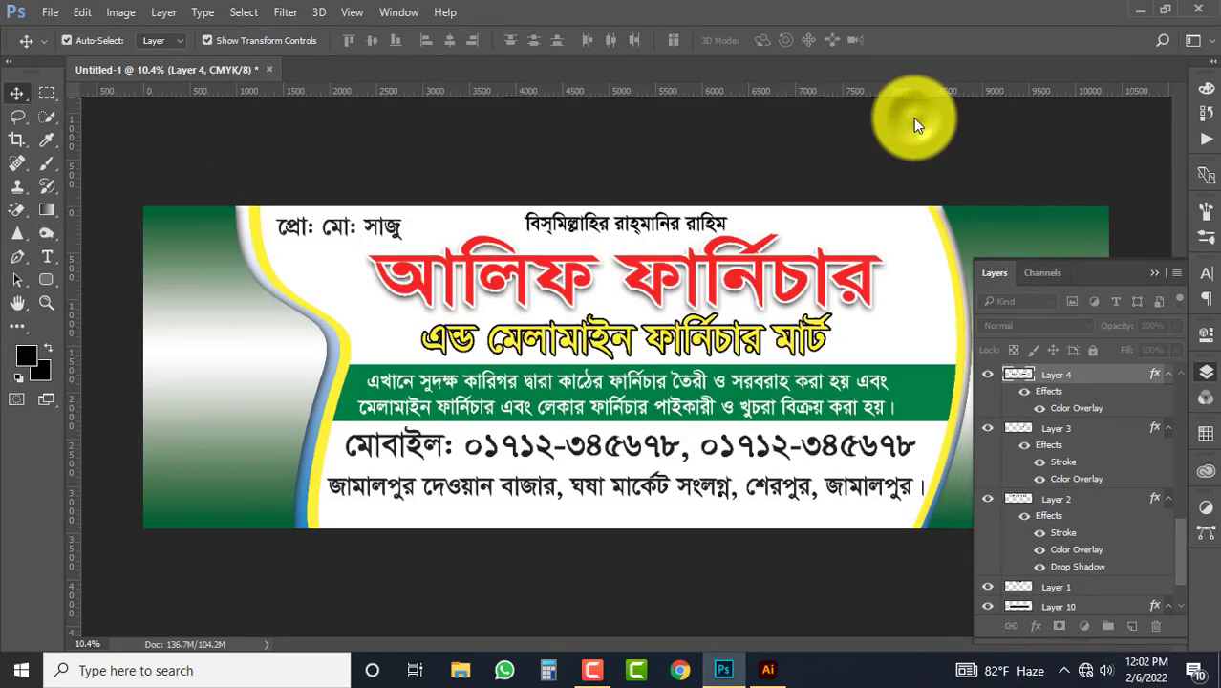
Step: Lower the address line on Layer 6 to the banner's bottom edge and move the mobile number line on Layer 5 down with Free Transform
{"action": "key", "text": "ctrl+shift+alt+e"}
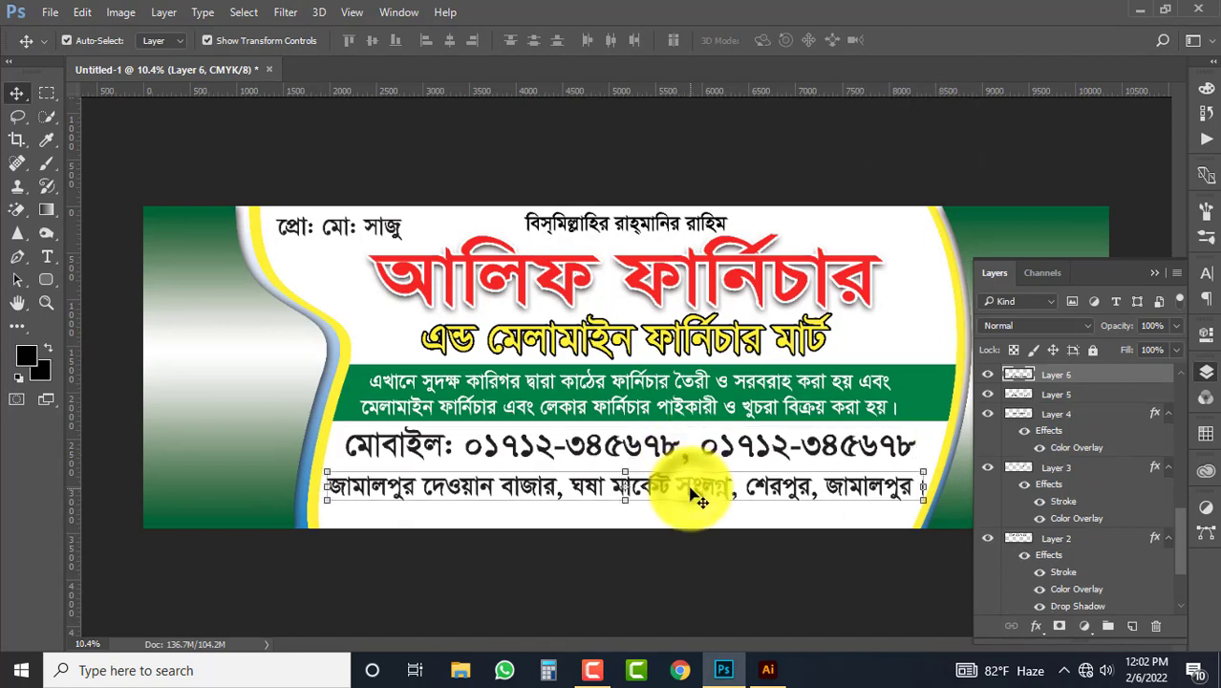
{"action": "left_click_drag", "start_coordinate": [701, 495], "coordinate": [707, 516]}
{"action": "left_click", "coordinate": [800, 451]}
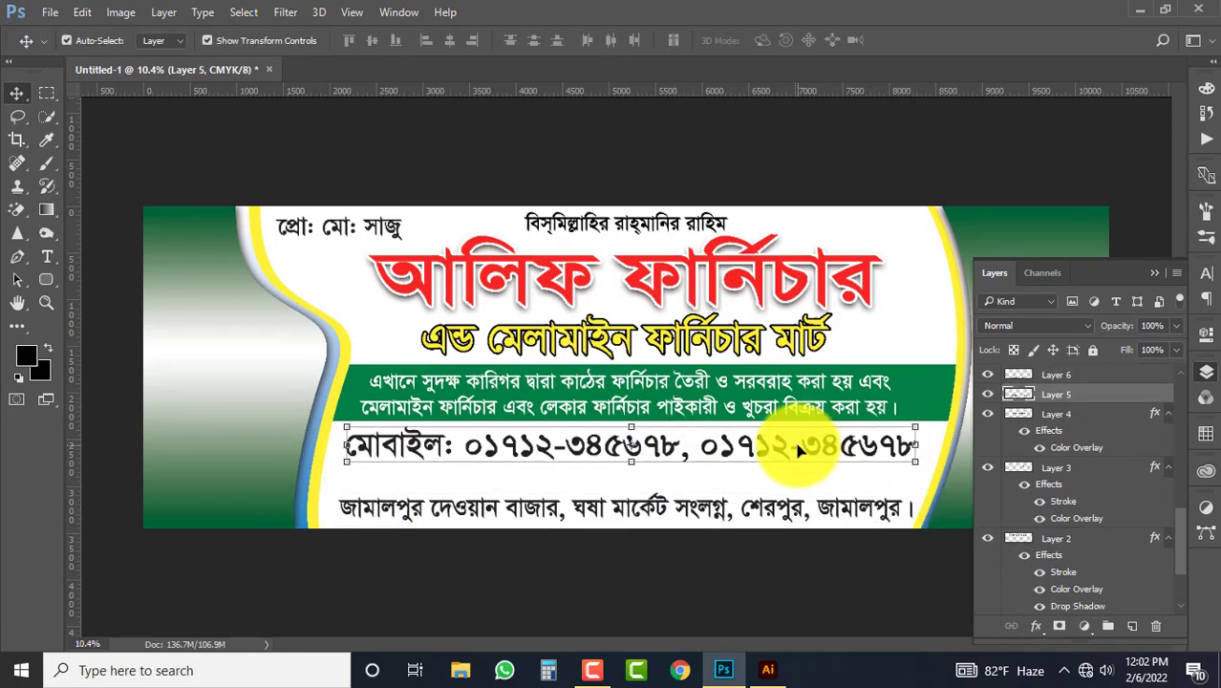
{"action": "left_click_drag", "start_coordinate": [631, 462], "coordinate": [630, 477]}
{"action": "left_click_drag", "start_coordinate": [632, 430], "coordinate": [633, 437]}
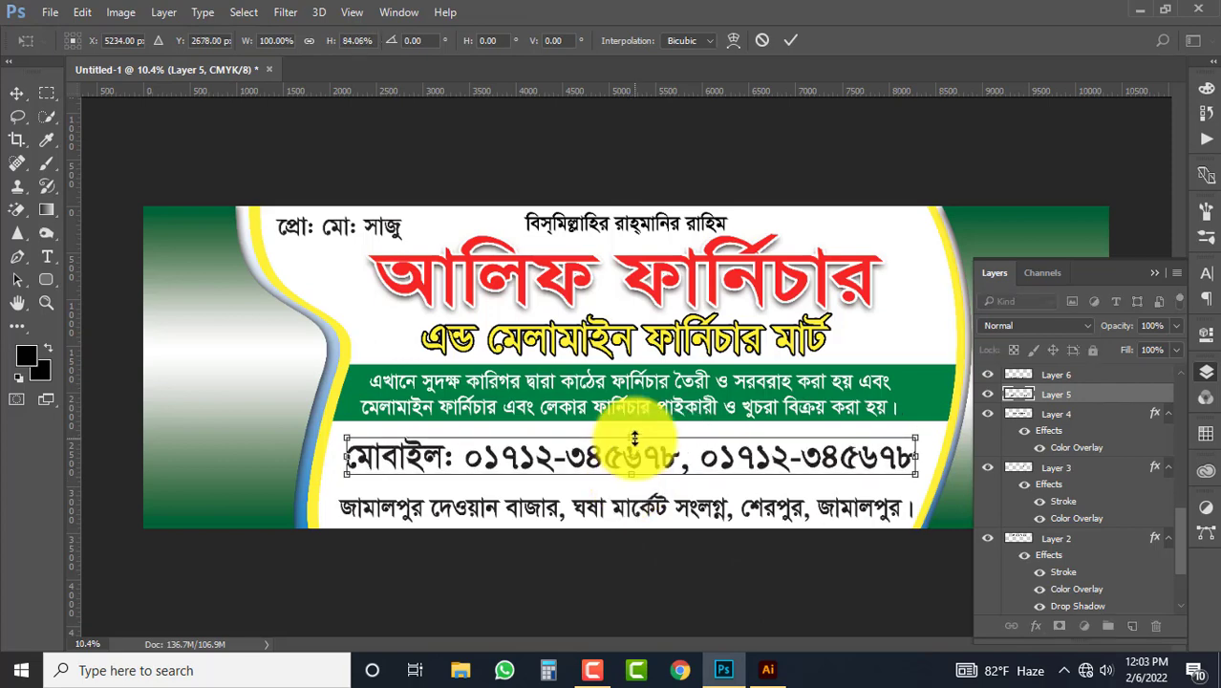
{"action": "key", "text": "Return"}
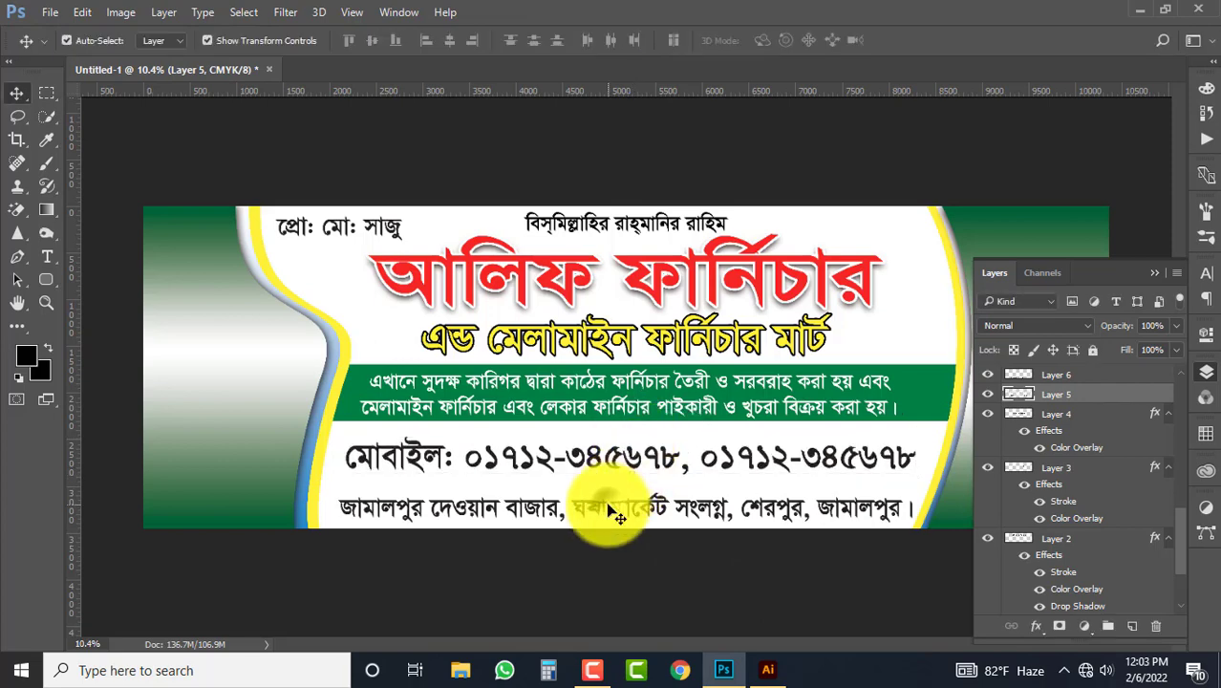
{"action": "left_click", "coordinate": [611, 512]}
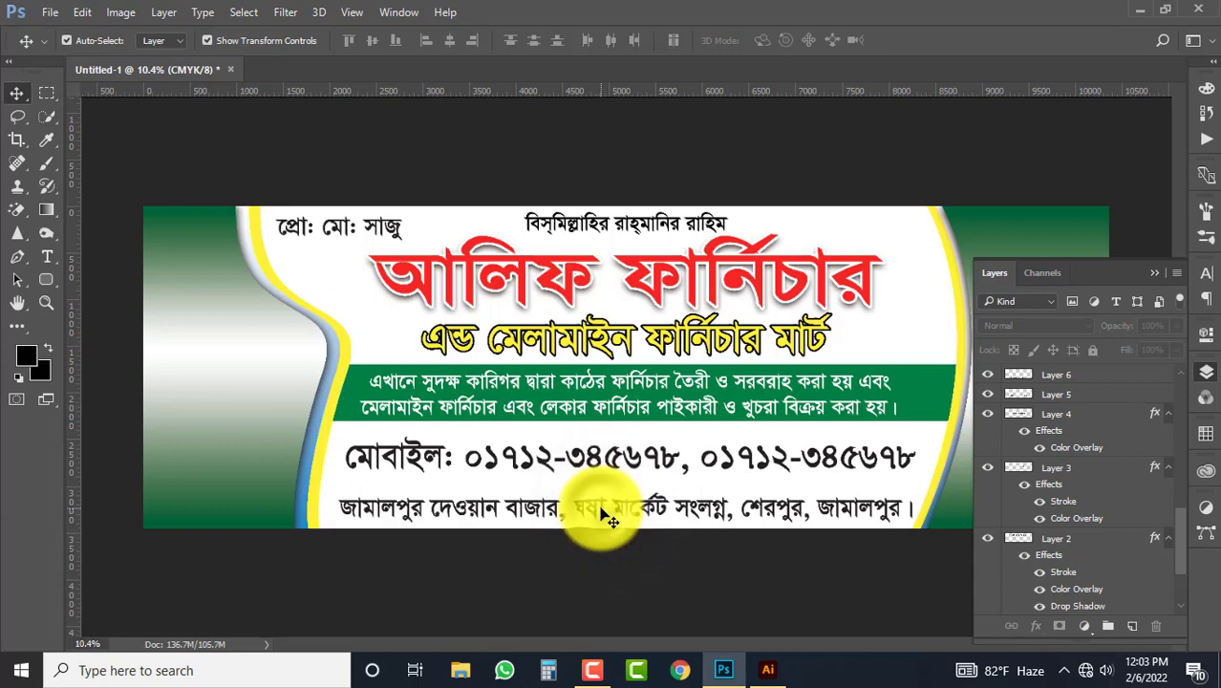
Step: Fill a rectangular band over the address line with black on a new layer at the top of the stack, and clear the selection
{"action": "left_click", "coordinate": [46, 93]}
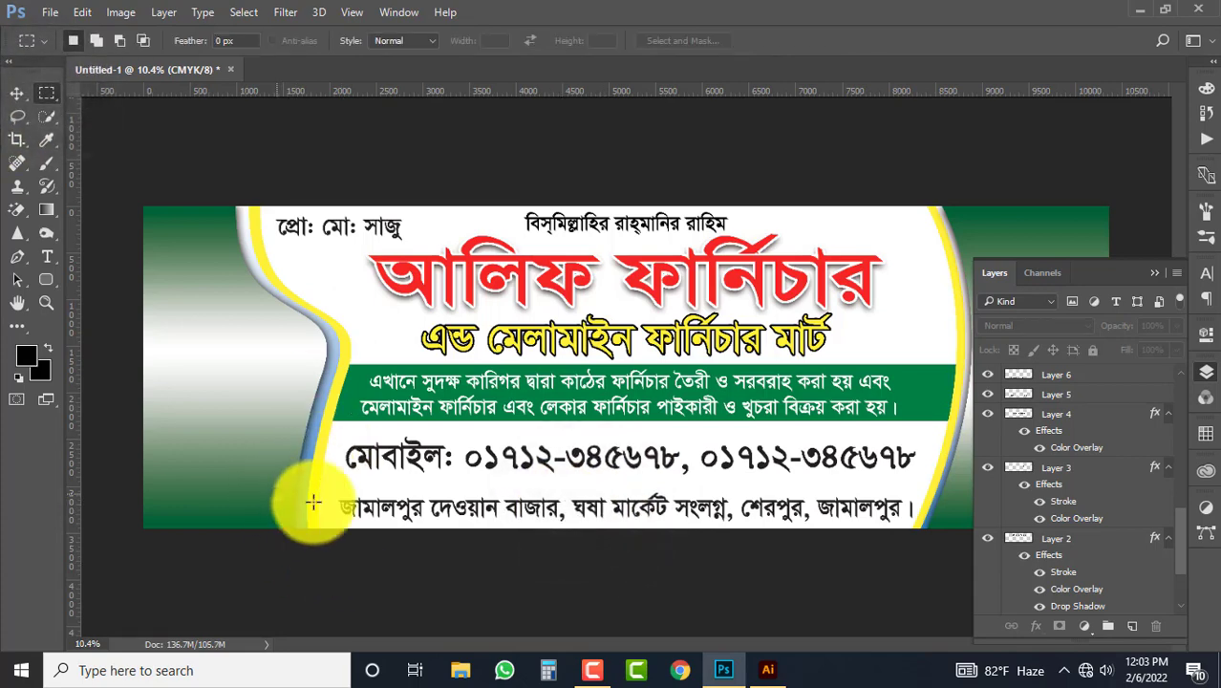
{"action": "left_click_drag", "start_coordinate": [277, 495], "coordinate": [961, 541]}
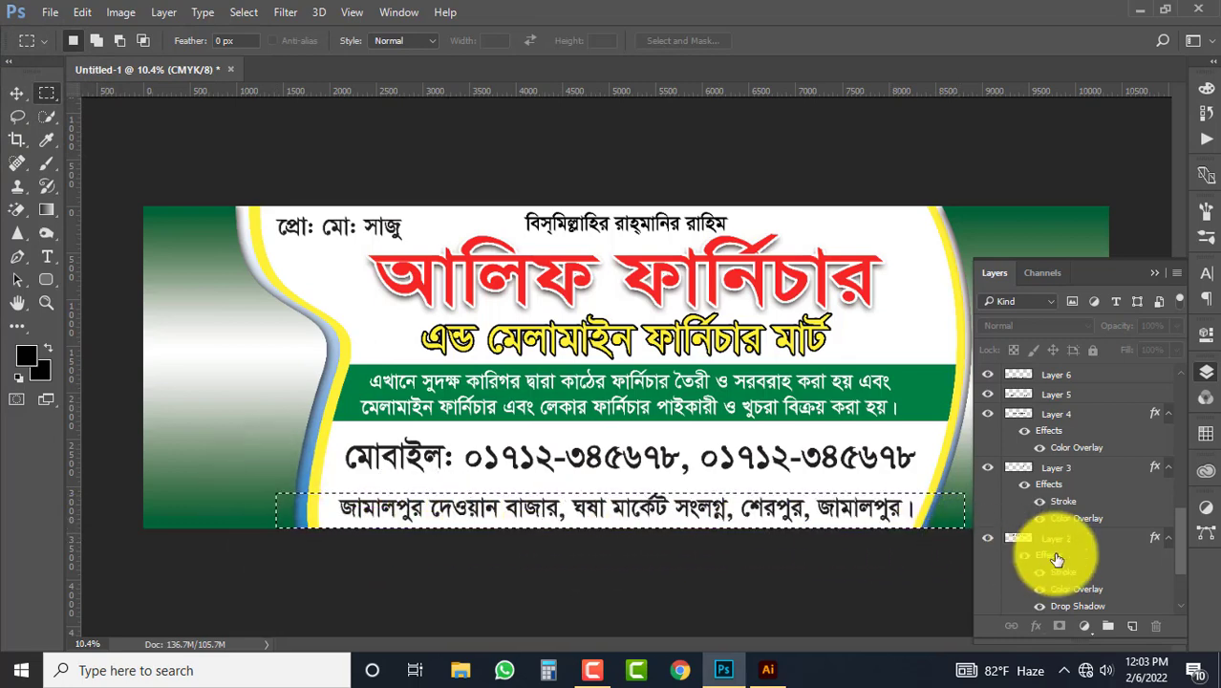
{"action": "key", "text": "ctrl+shift+n"}
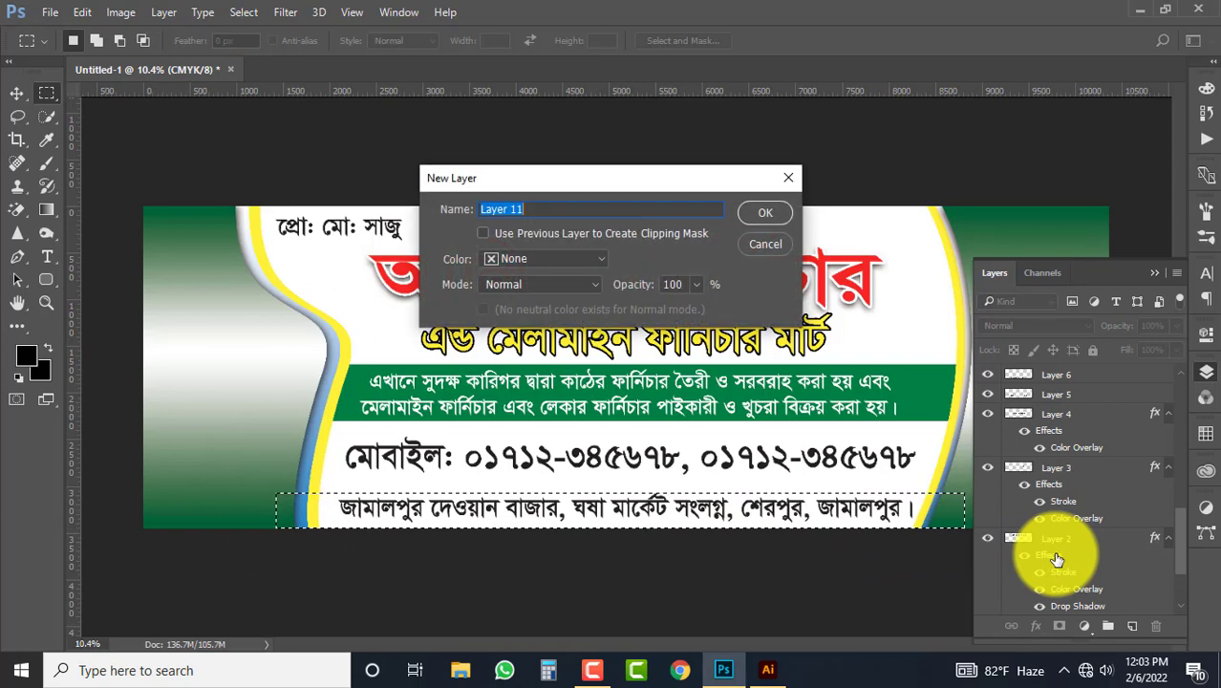
{"action": "key", "text": "Return"}
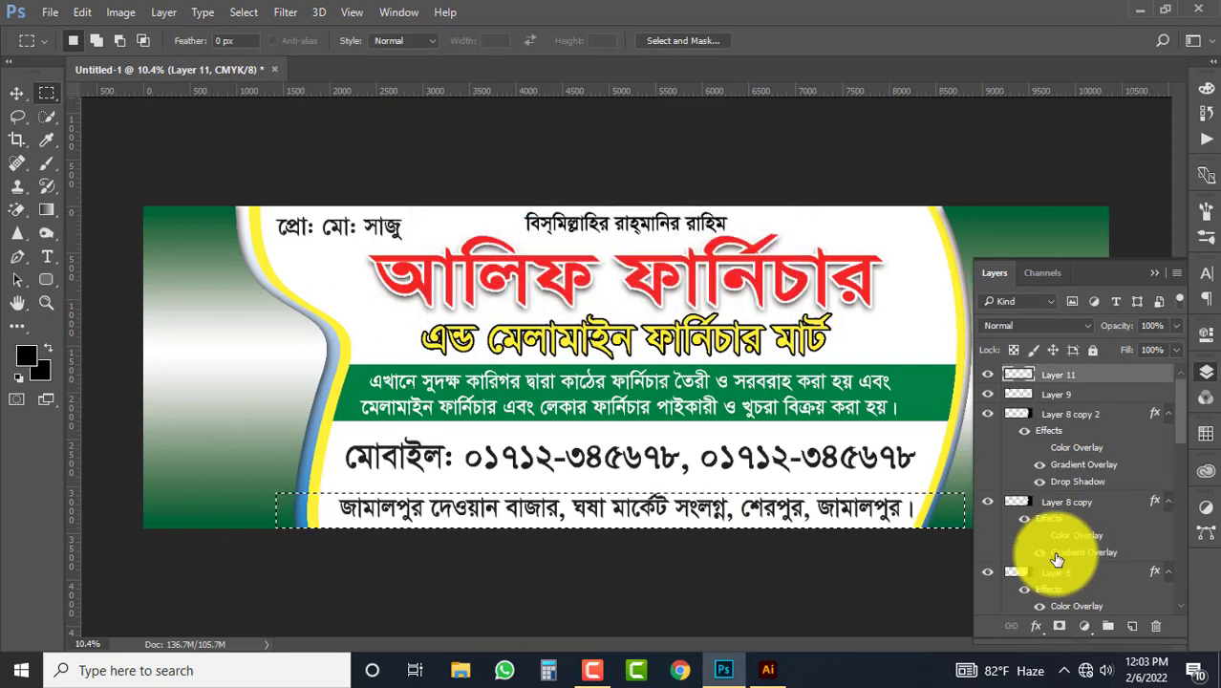
{"action": "key", "text": "alt+BackSpace"}
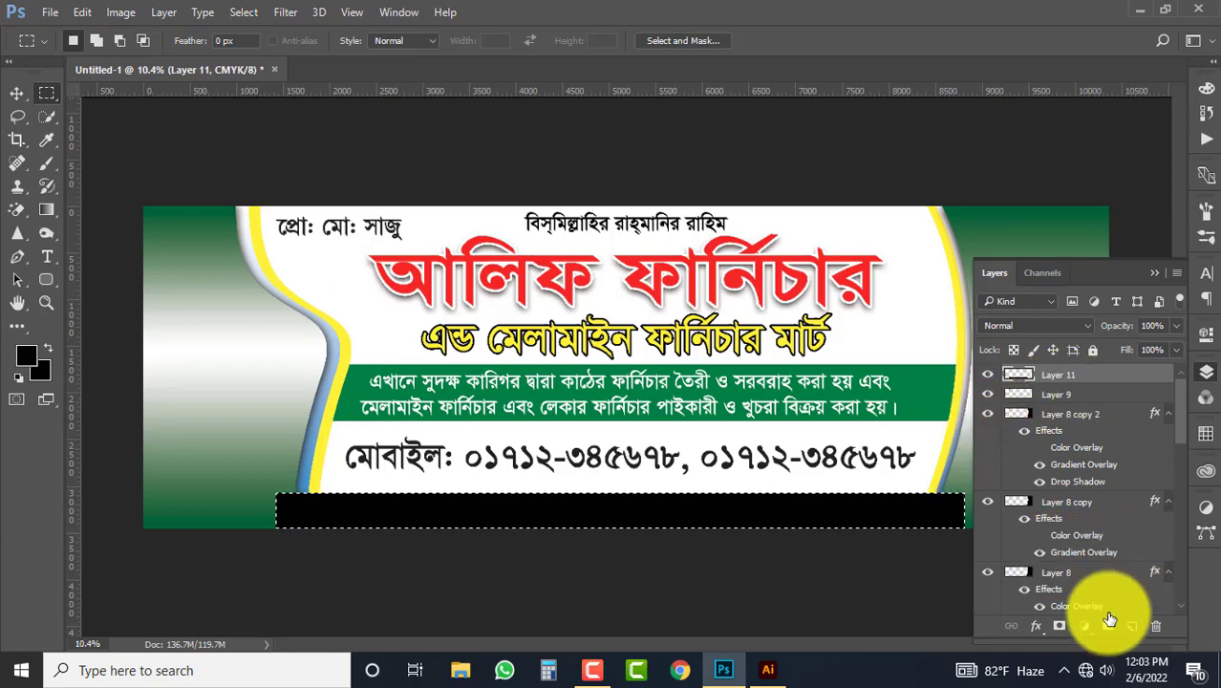
{"action": "key", "text": "ctrl+d"}
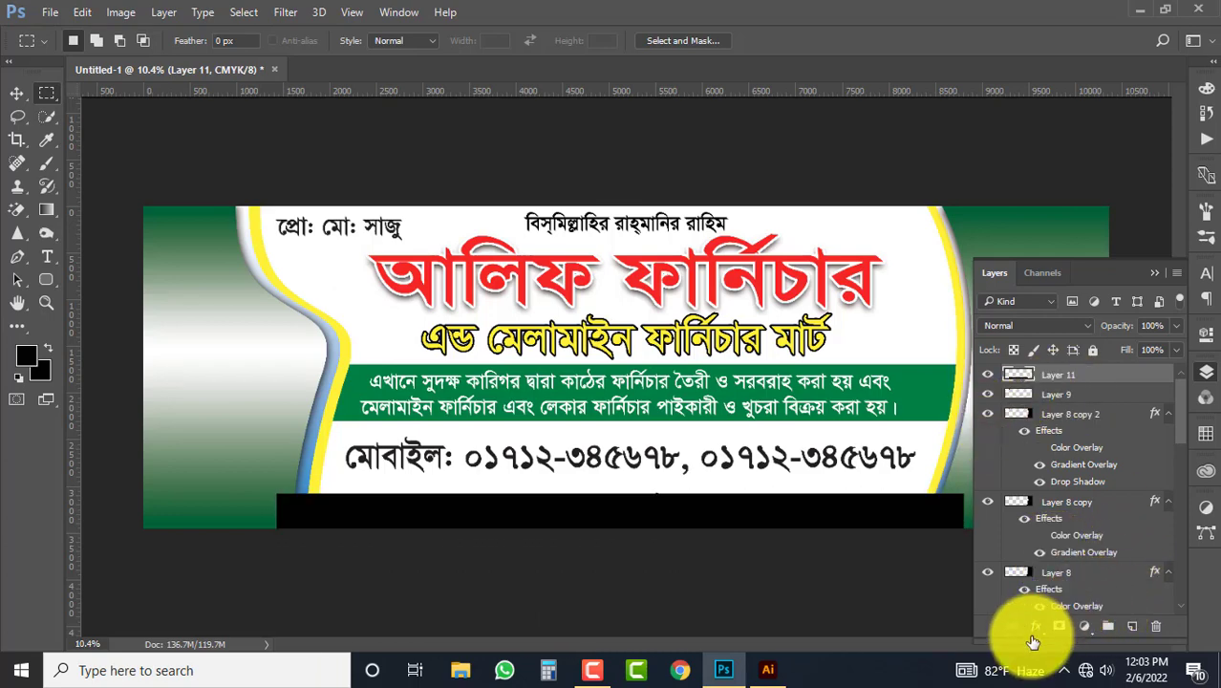
Step: Add a red (#ed1c24) Color Overlay to the black band on Layer 11 over the address line
{"action": "left_click", "coordinate": [16, 94]}
{"action": "left_click", "coordinate": [745, 540]}
{"action": "left_click", "coordinate": [728, 513]}
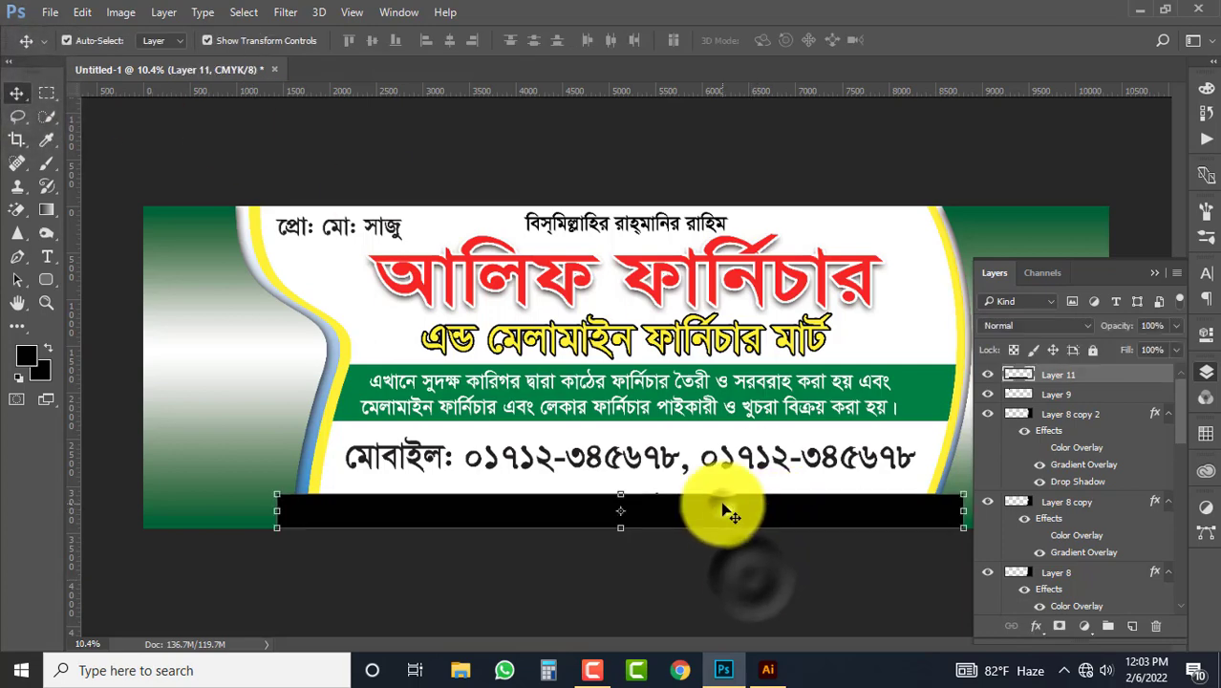
{"action": "left_click", "coordinate": [1036, 626]}
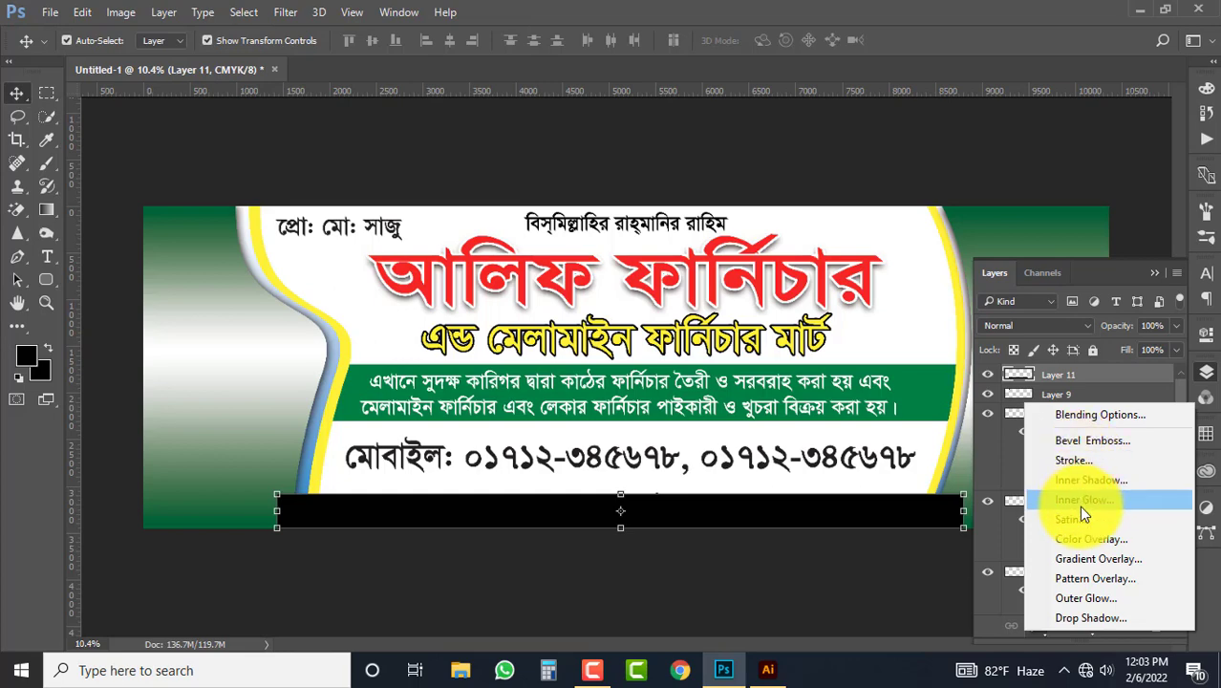
{"action": "left_click", "coordinate": [1078, 537]}
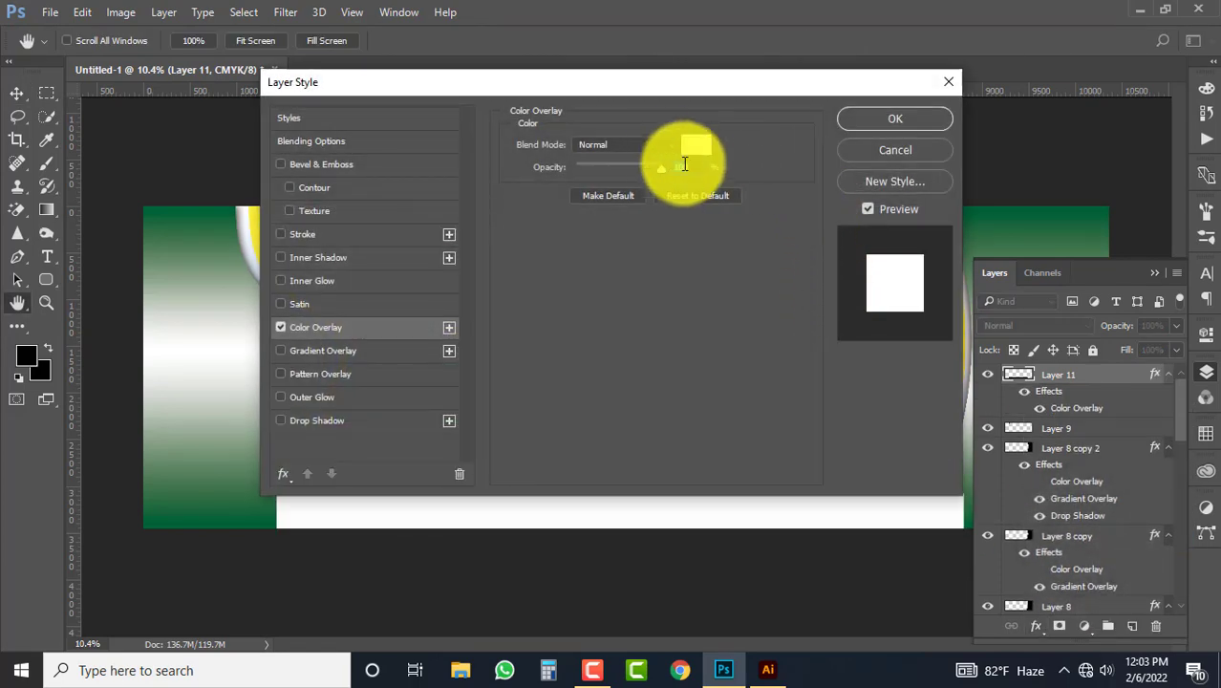
{"action": "left_click", "coordinate": [694, 145]}
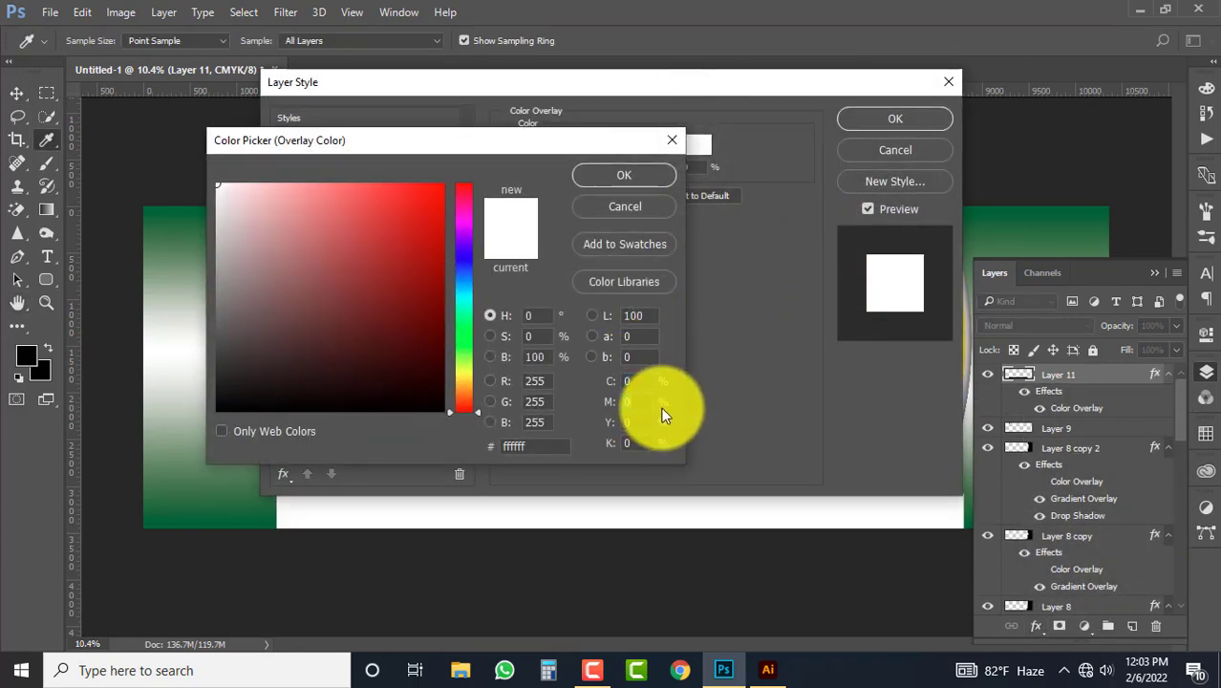
{"action": "type", "text": "ec008c"}
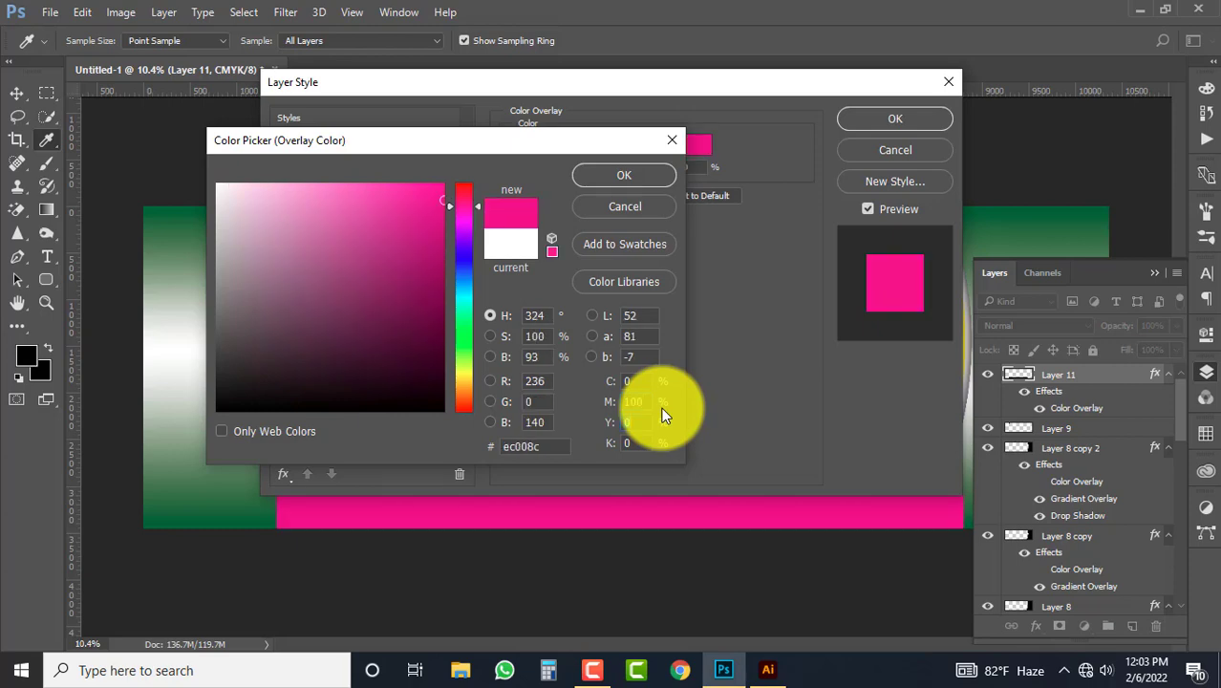
{"action": "type", "text": "ed1c24"}
{"action": "key", "text": "Return"}
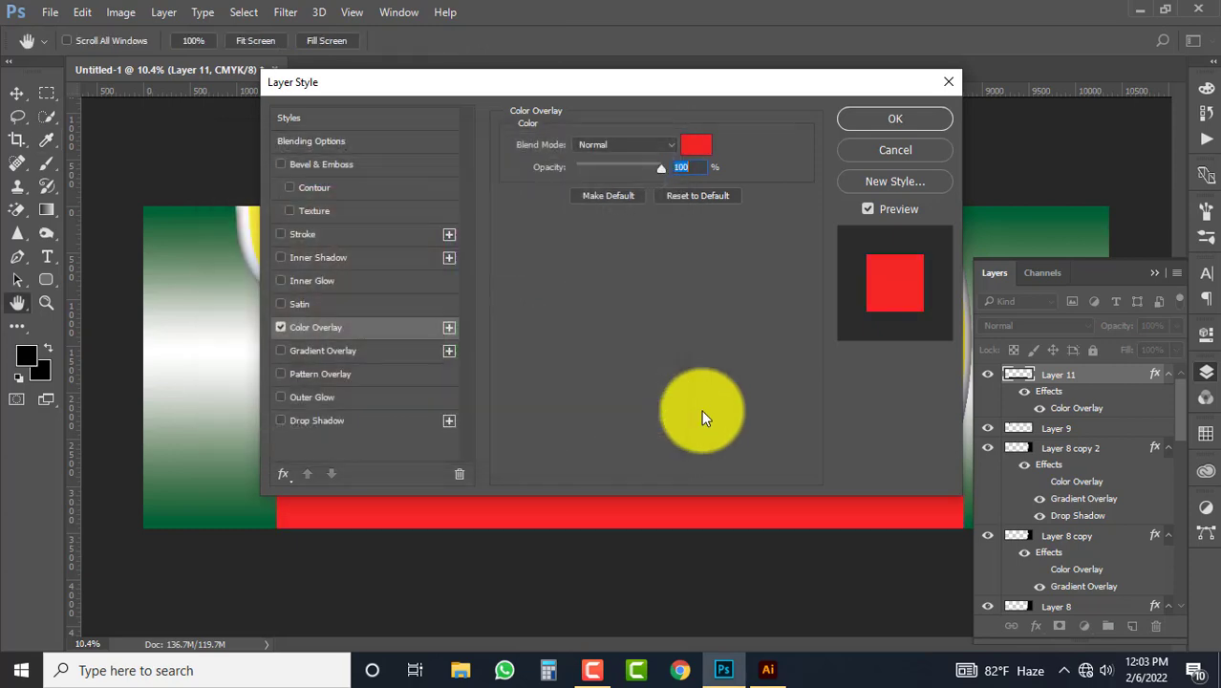
{"action": "left_click", "coordinate": [888, 119]}
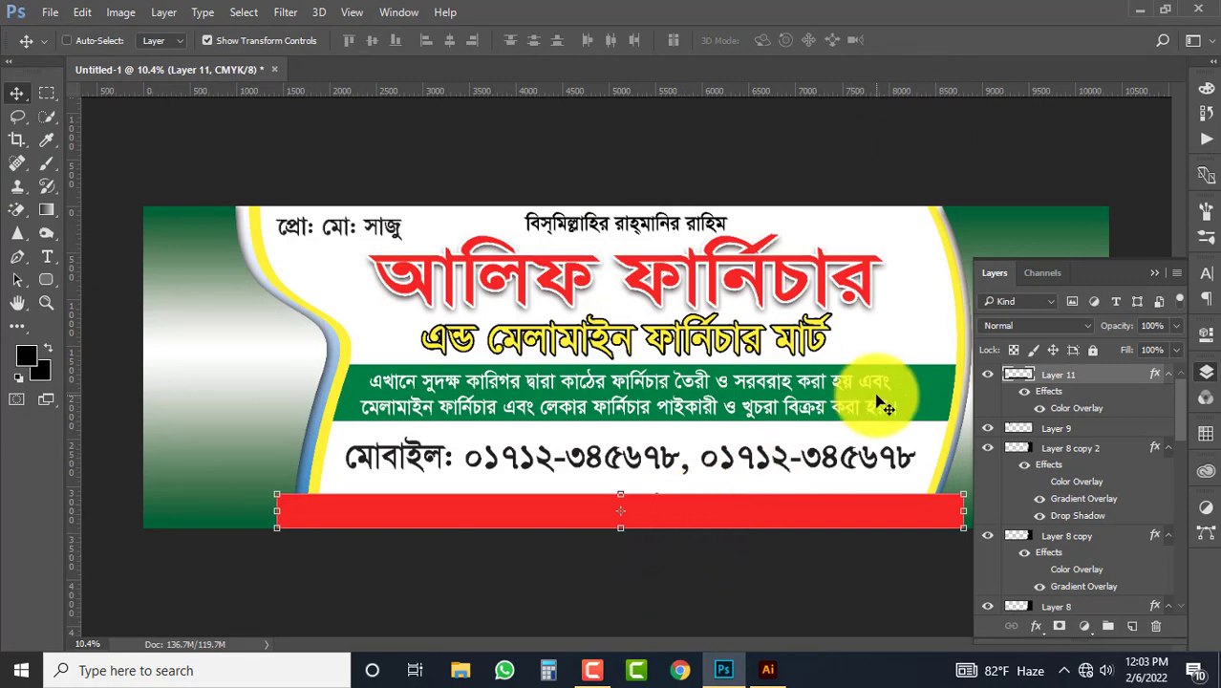
Step: Send the red band on Layer 11 behind the text and Layer 10, and stretch it slightly taller with Free Transform
{"action": "key", "text": "ctrl+shift+bracketleft"}
{"action": "left_click", "coordinate": [734, 583]}
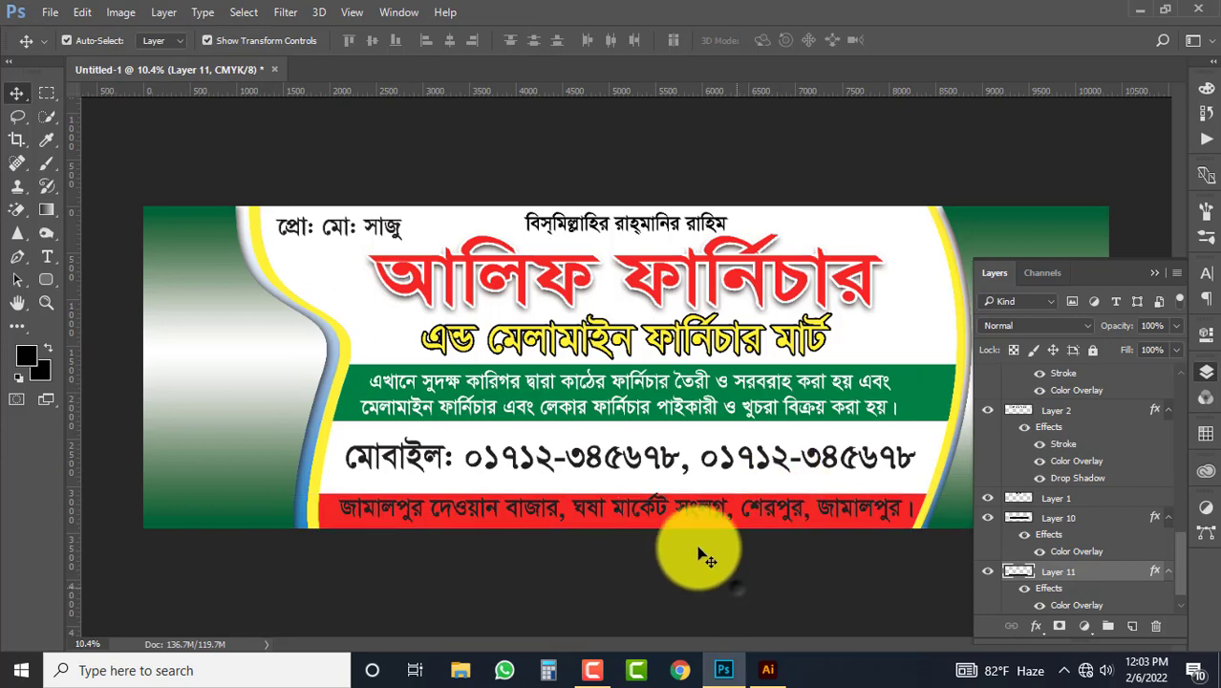
{"action": "left_click", "coordinate": [673, 512]}
{"action": "key", "text": "shift+Down"}
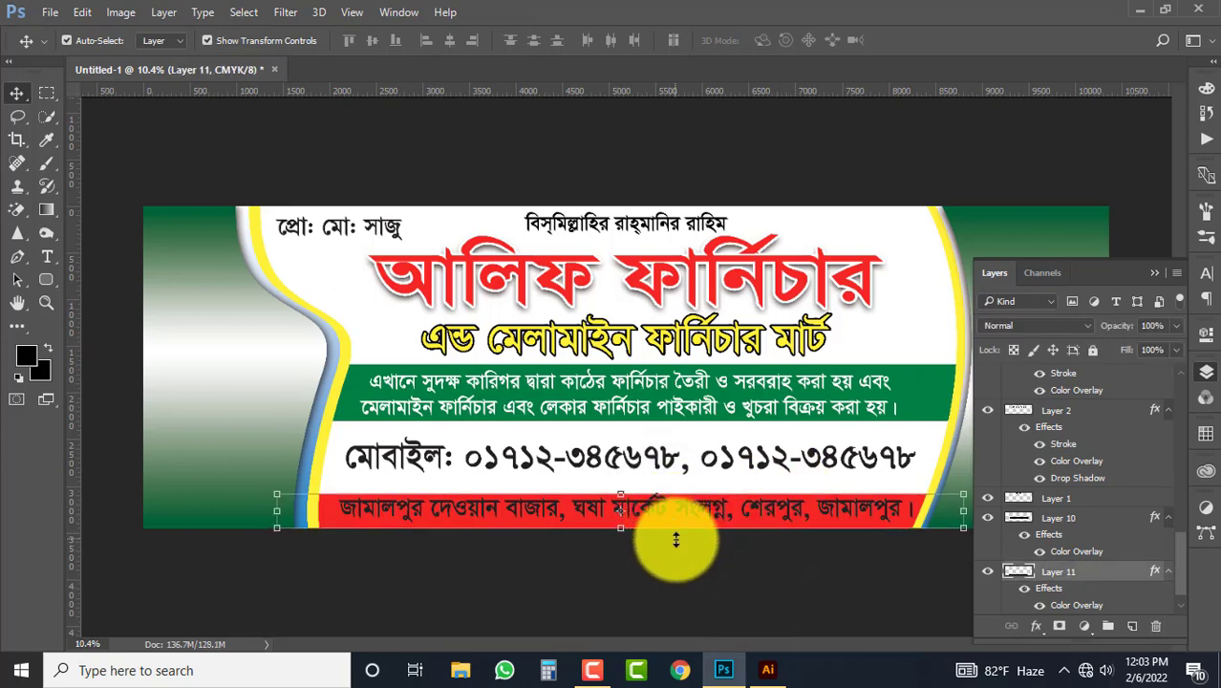
{"action": "left_click", "coordinate": [621, 527]}
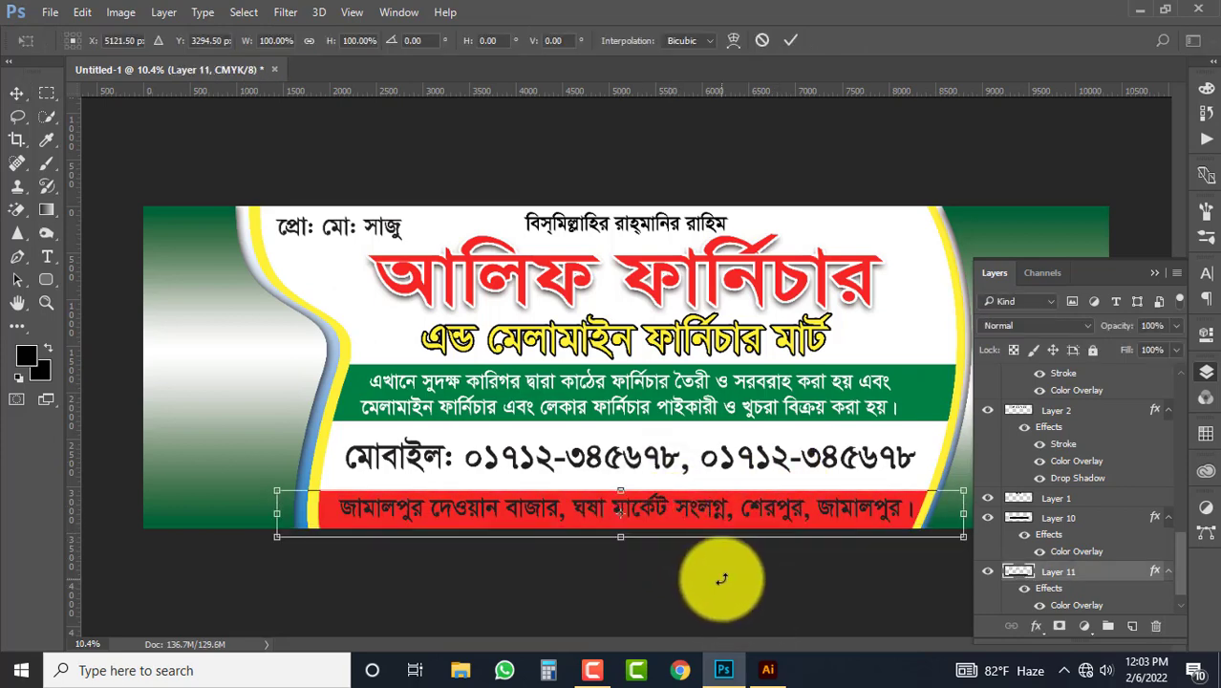
{"action": "left_click", "coordinate": [723, 573]}
Step: Add a white Color Overlay to the address line on Layer 6 and deselect the layer
{"action": "left_click", "coordinate": [695, 507]}
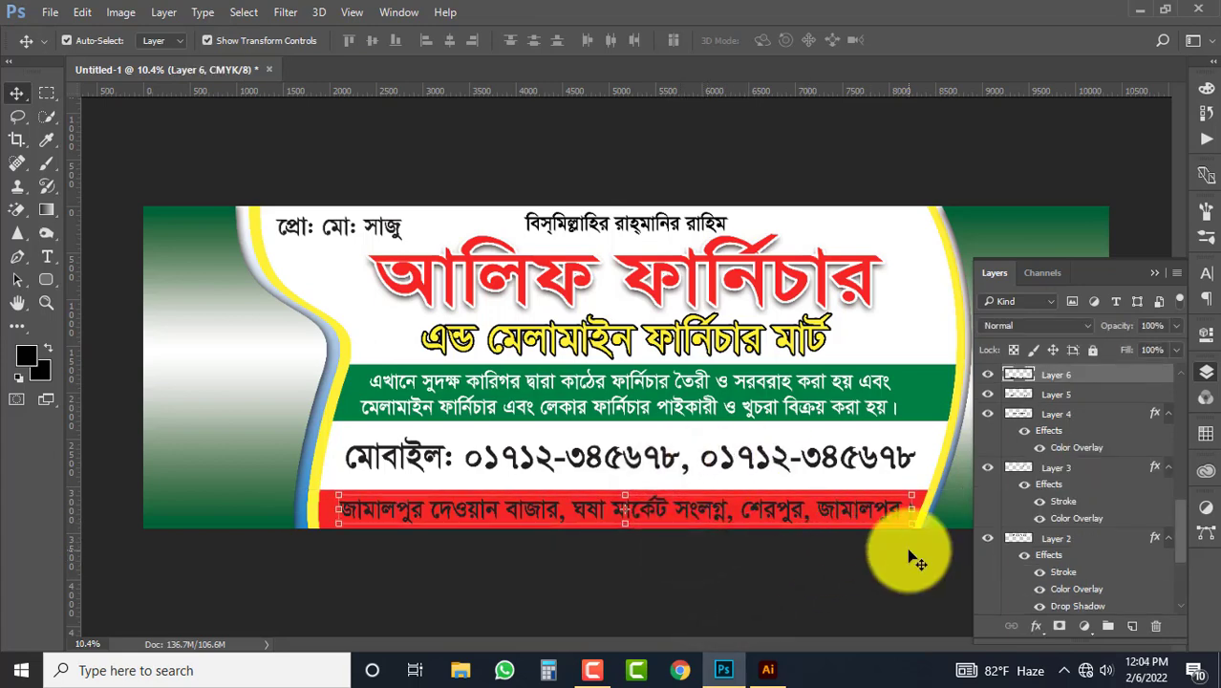
{"action": "left_click", "coordinate": [837, 517]}
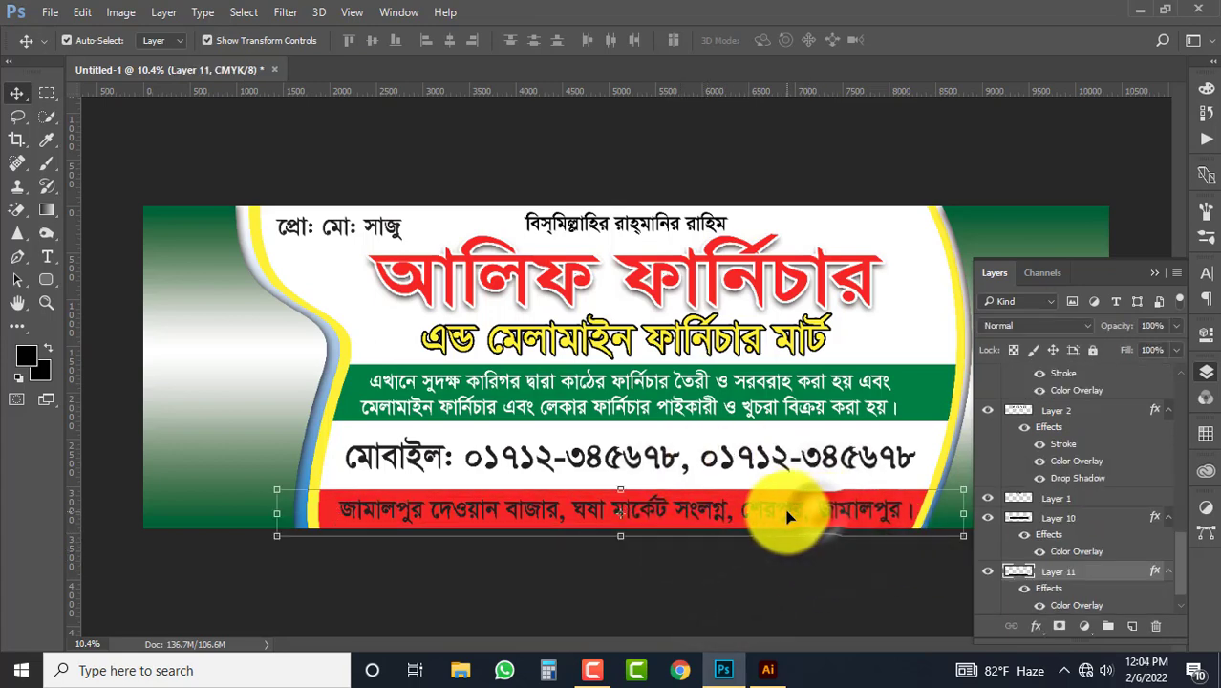
{"action": "left_click", "coordinate": [790, 513]}
{"action": "left_click", "coordinate": [1039, 629]}
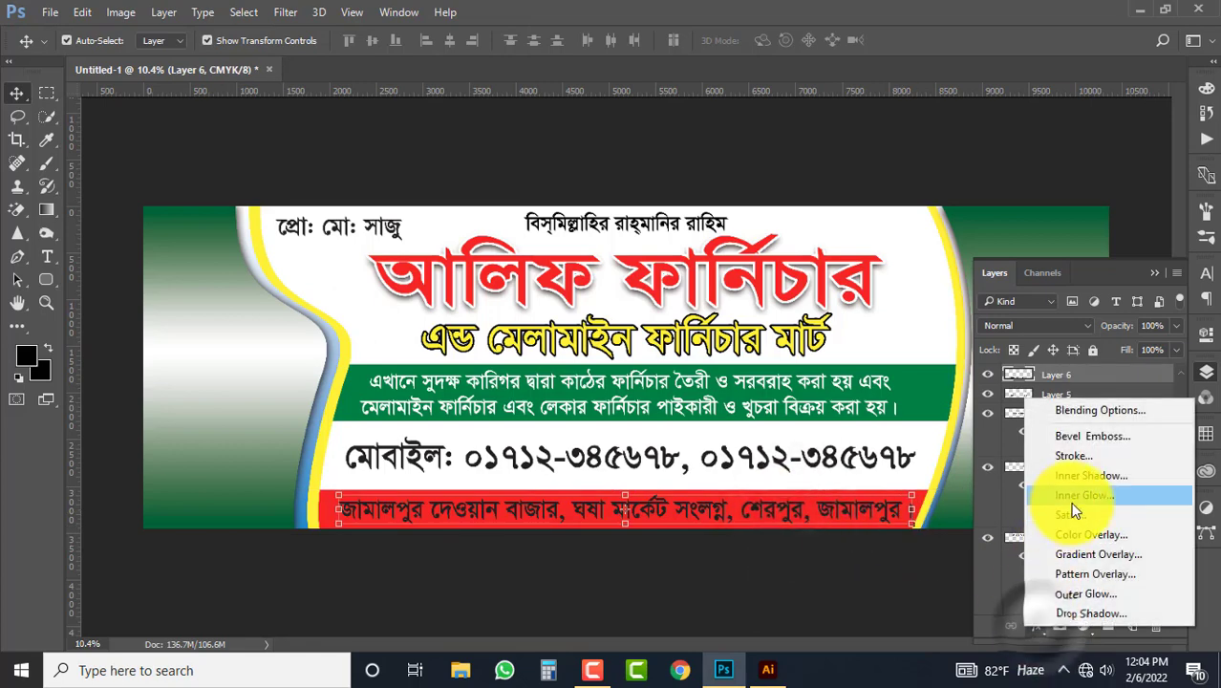
{"action": "left_click", "coordinate": [1076, 537]}
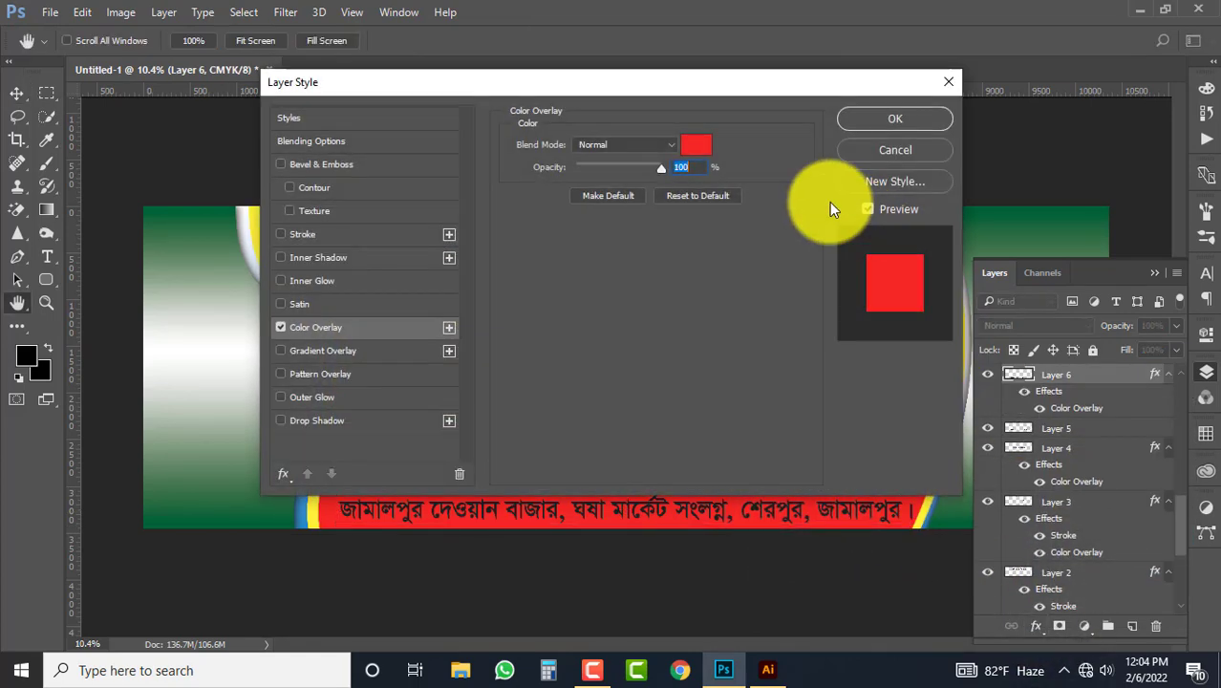
{"action": "left_click", "coordinate": [696, 145]}
{"action": "left_click", "coordinate": [218, 185]}
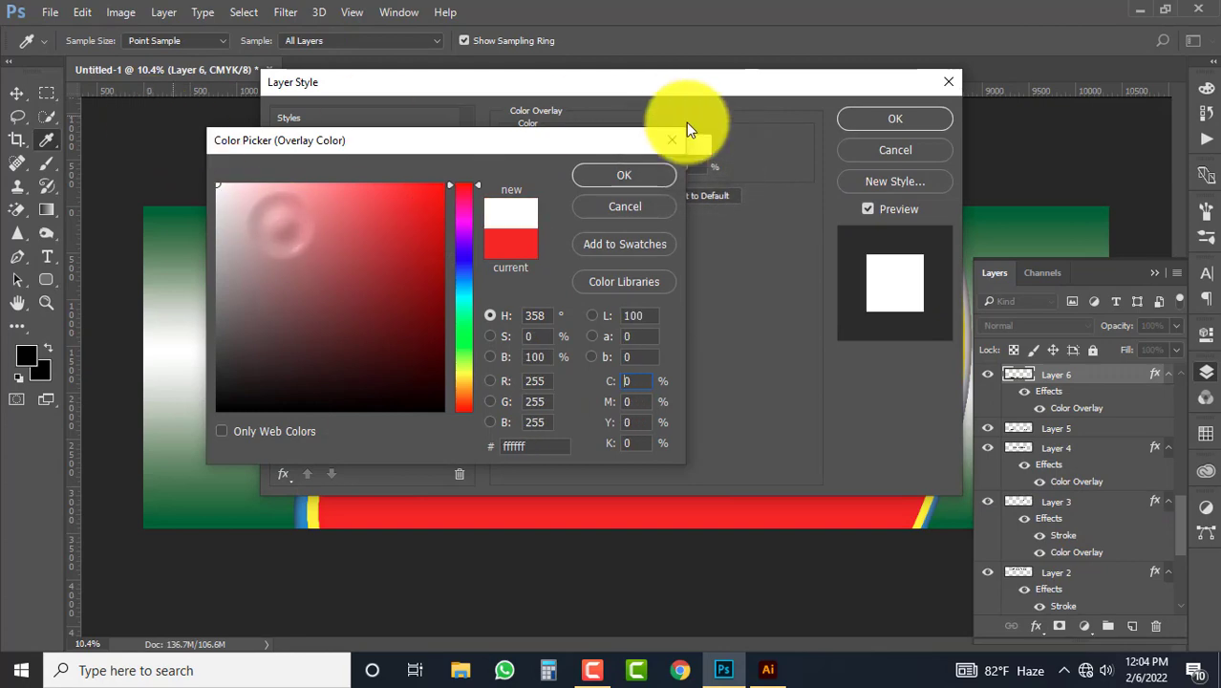
{"action": "left_click", "coordinate": [624, 175]}
{"action": "left_click", "coordinate": [895, 117]}
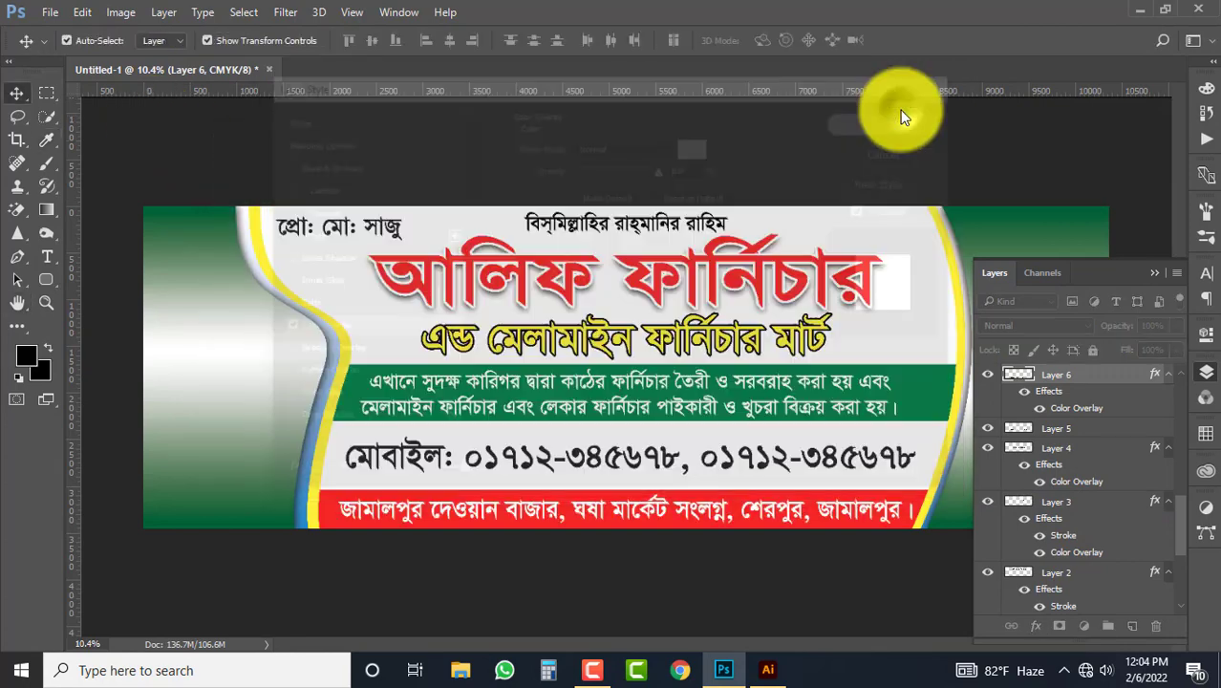
{"action": "key", "text": "v"}
{"action": "left_click", "coordinate": [759, 577]}
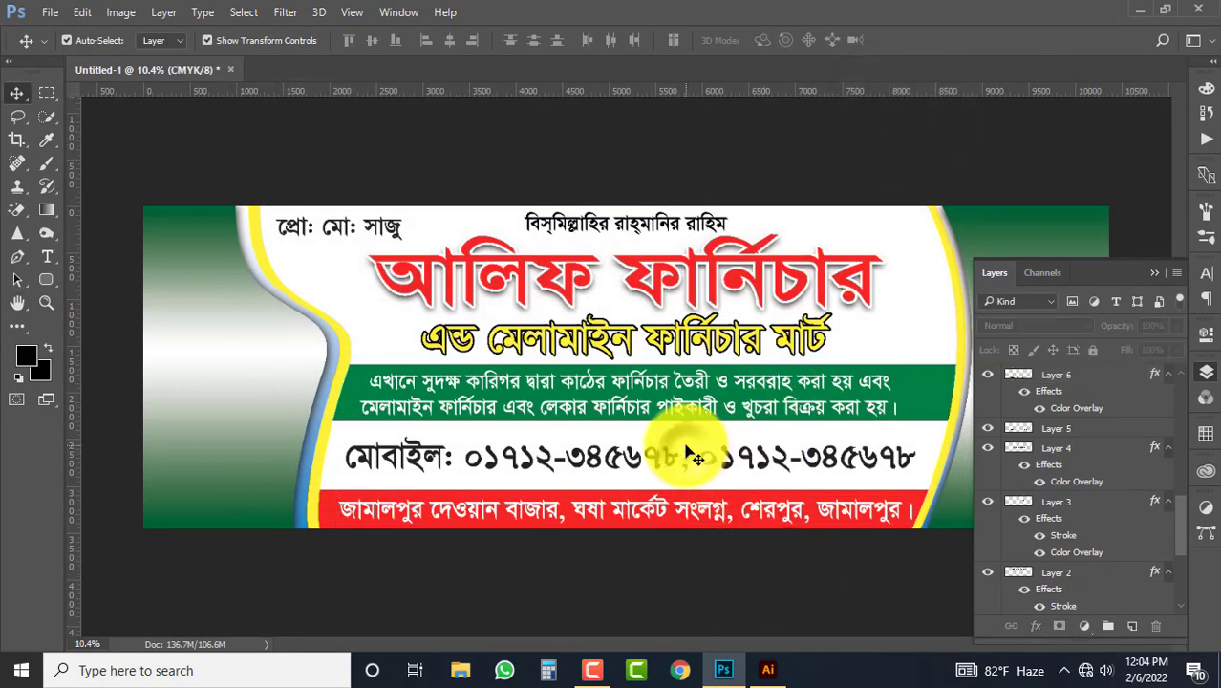
Step: Add a Color Overlay to the mobile number line on Layer 5 and set its colour to yellow with Y 100%
{"action": "left_click", "coordinate": [690, 456]}
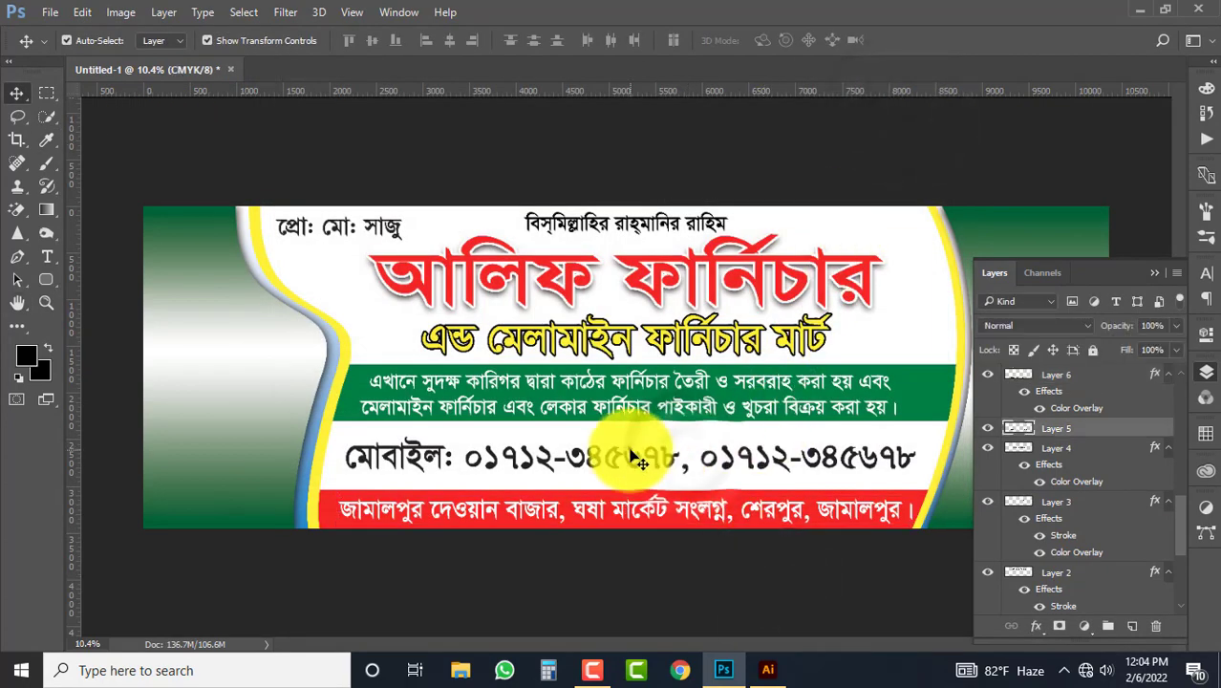
{"action": "left_click", "coordinate": [1038, 627]}
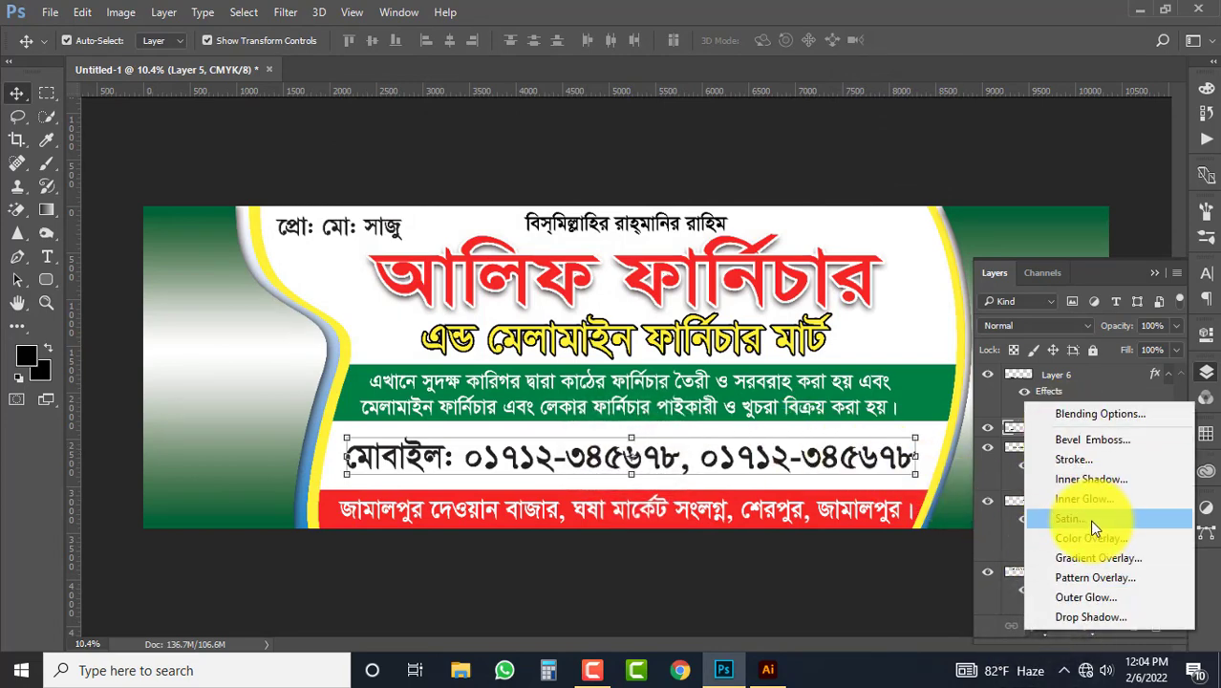
{"action": "left_click", "coordinate": [1091, 540]}
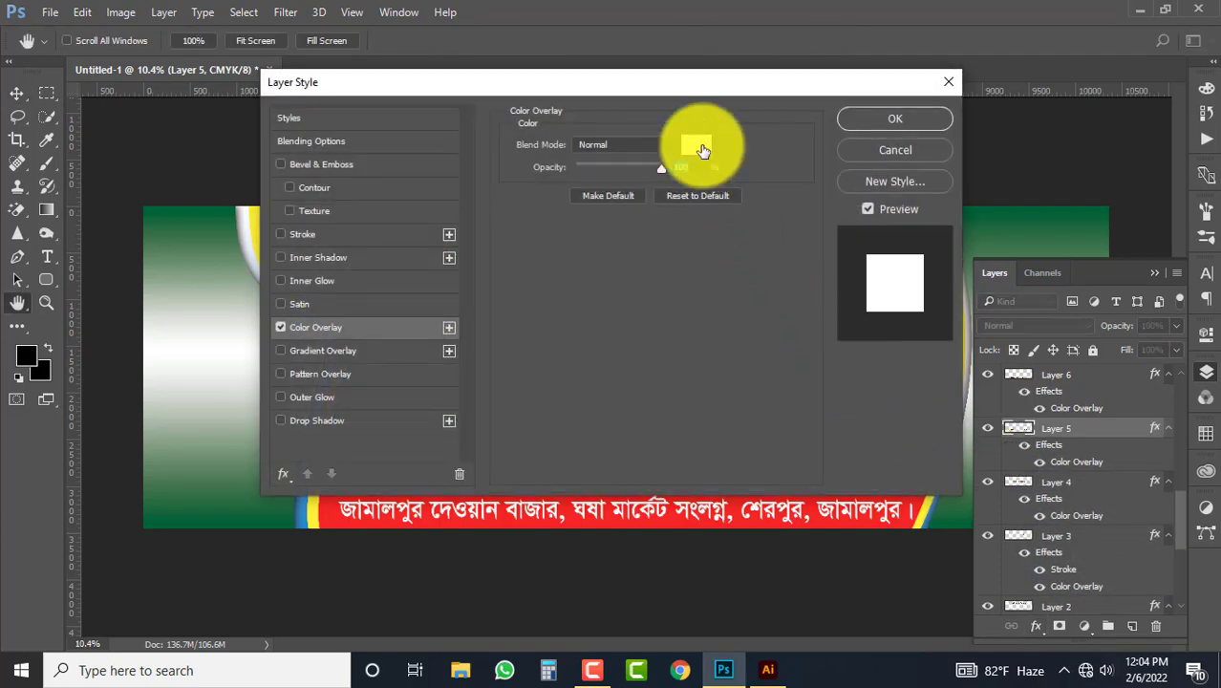
{"action": "left_click", "coordinate": [697, 145]}
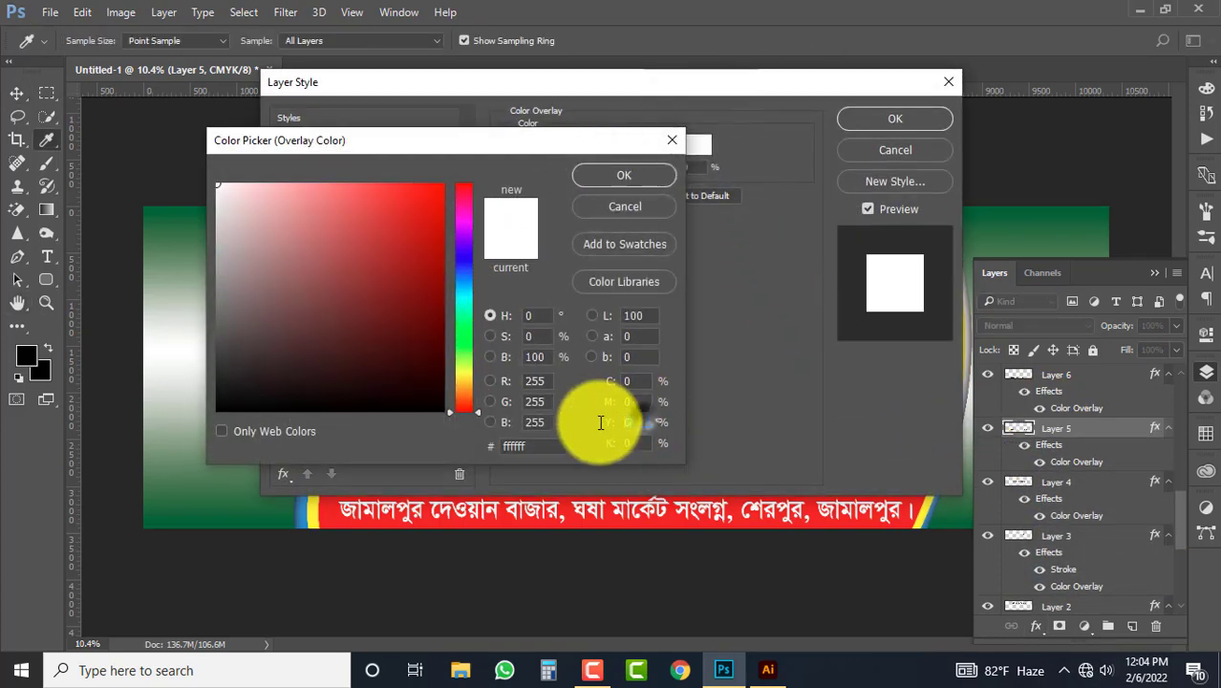
{"action": "left_click", "coordinate": [631, 421]}
{"action": "type", "text": "100"}
{"action": "key", "text": "Return"}
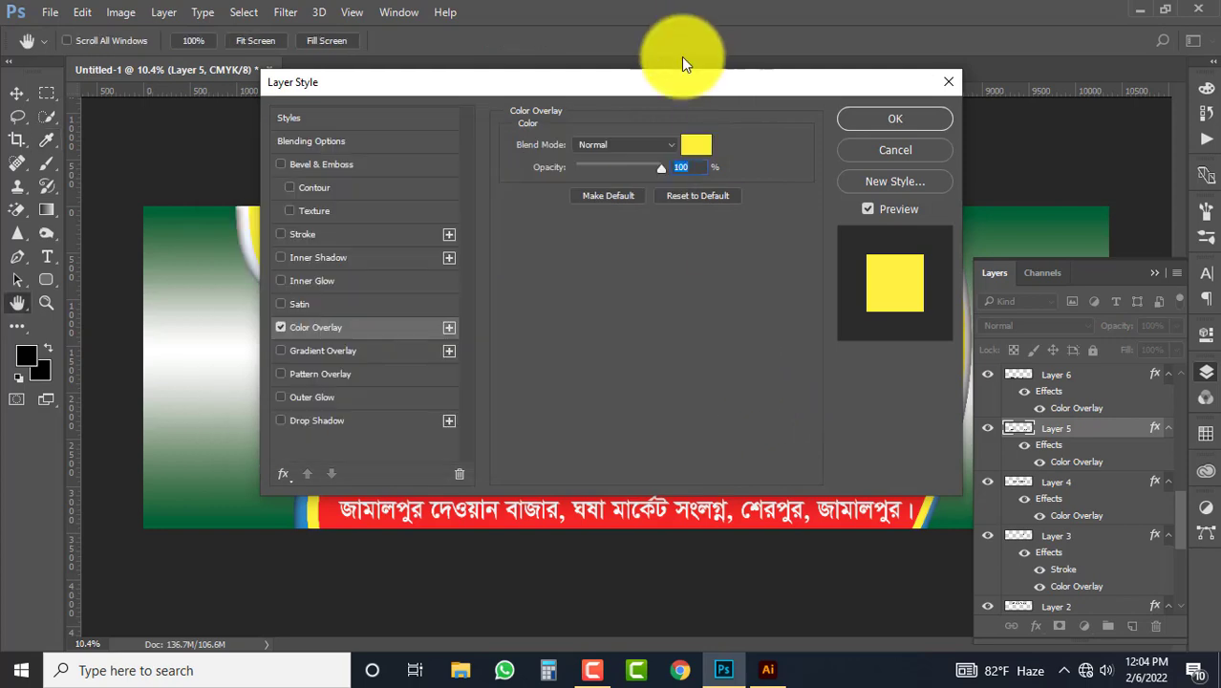
Step: Add an 18 px black outside Stroke to the mobile number line and apply the layer style
{"action": "left_click_drag", "start_coordinate": [681, 82], "coordinate": [1199, 127]}
{"action": "left_click", "coordinate": [824, 280]}
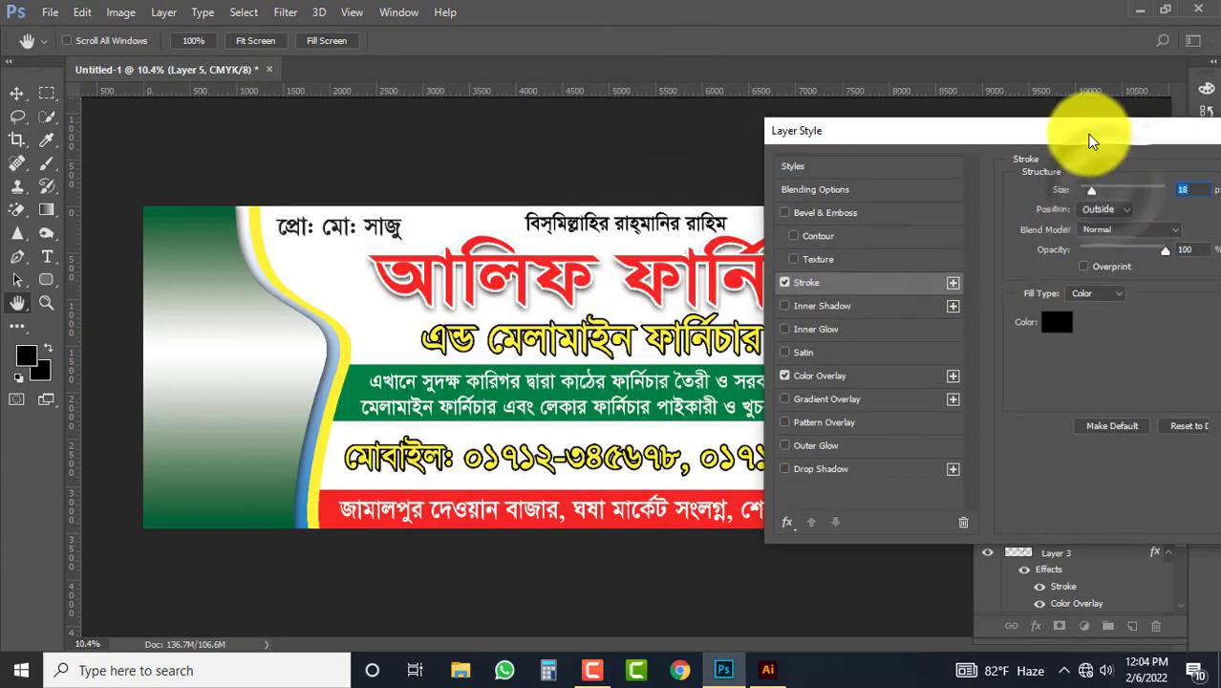
{"action": "left_click_drag", "start_coordinate": [1090, 137], "coordinate": [949, 146]}
{"action": "left_click", "coordinate": [1217, 175]}
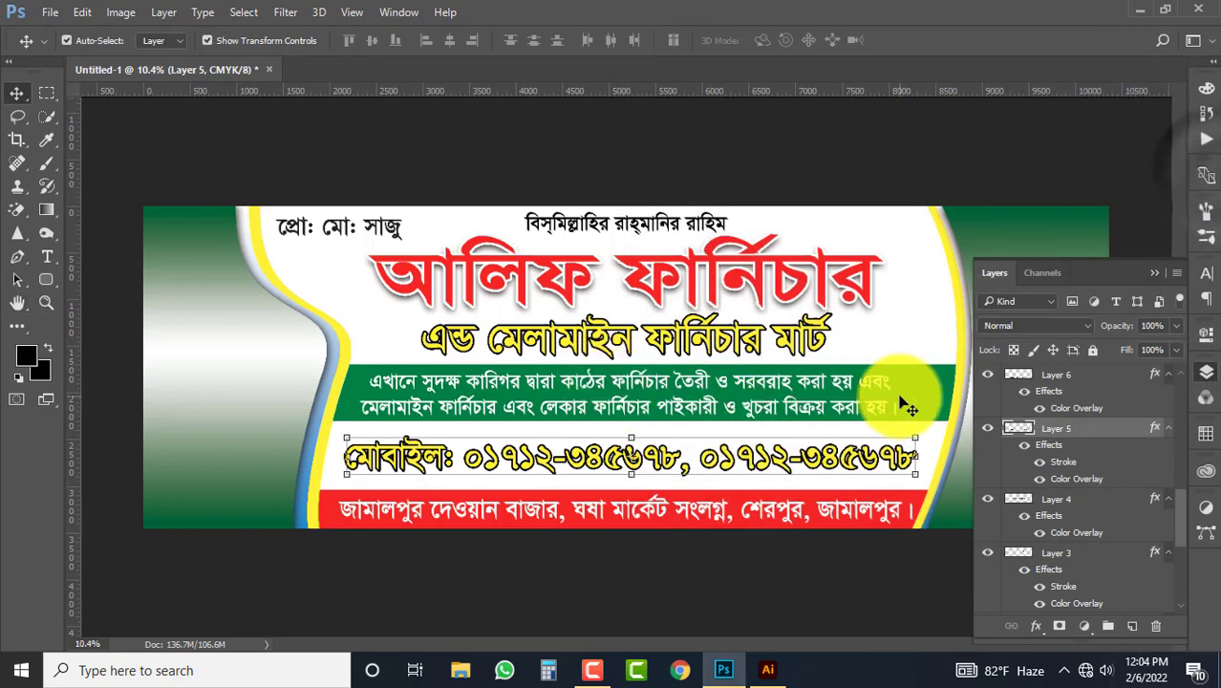
Step: Move the green description band and mobile number line down, and enlarge the two title lines in height and width with Free Transform
{"action": "left_click_drag", "start_coordinate": [770, 413], "coordinate": [786, 440]}
{"action": "left_click", "coordinate": [770, 411]}
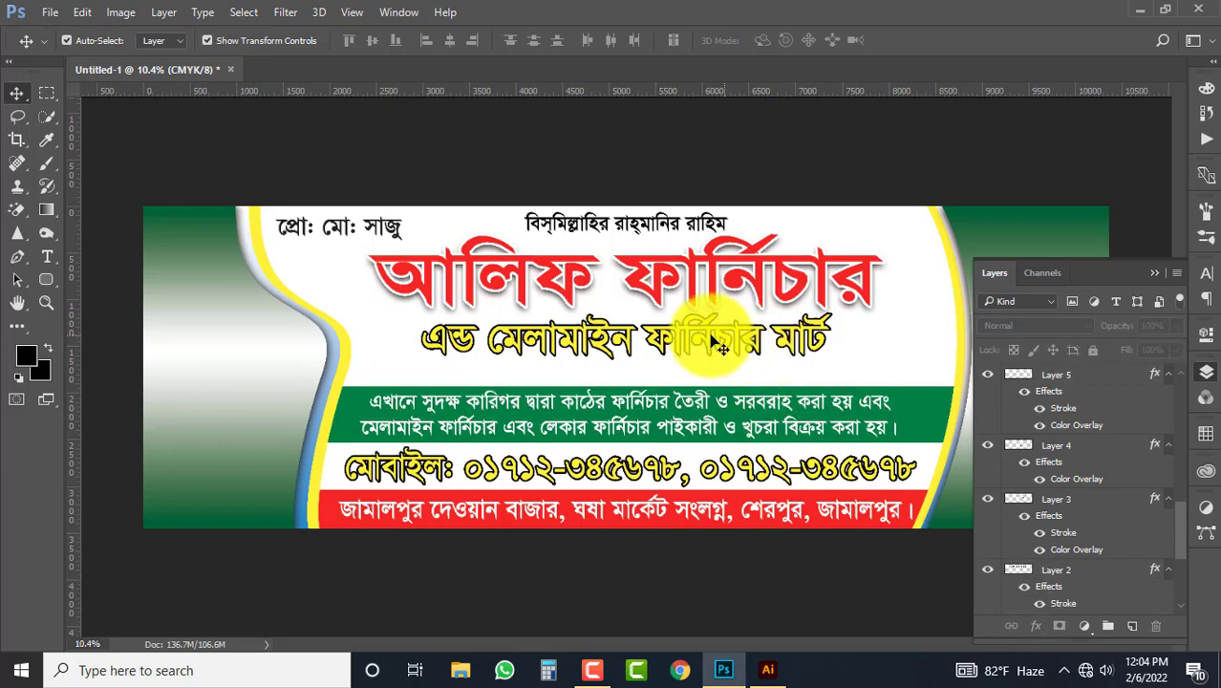
{"action": "left_click", "coordinate": [712, 339]}
{"action": "left_click", "coordinate": [700, 287], "text": "shift"}
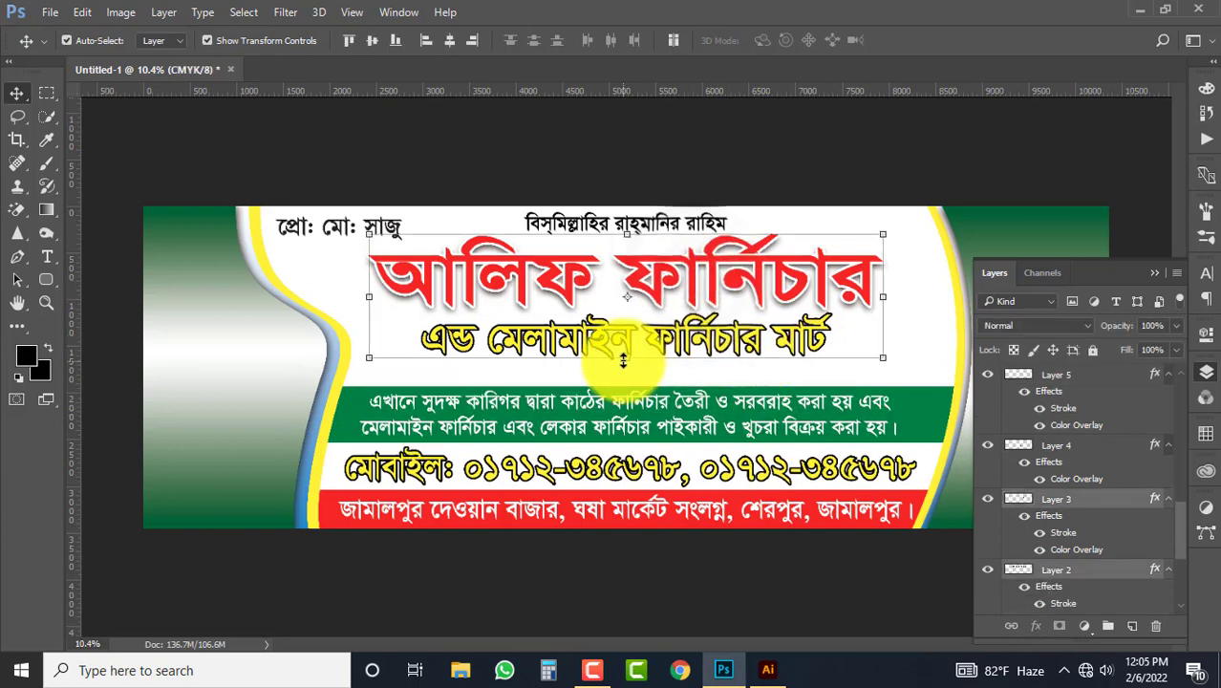
{"action": "key", "text": "ctrl+t"}
{"action": "left_click_drag", "start_coordinate": [625, 354], "coordinate": [625, 382]}
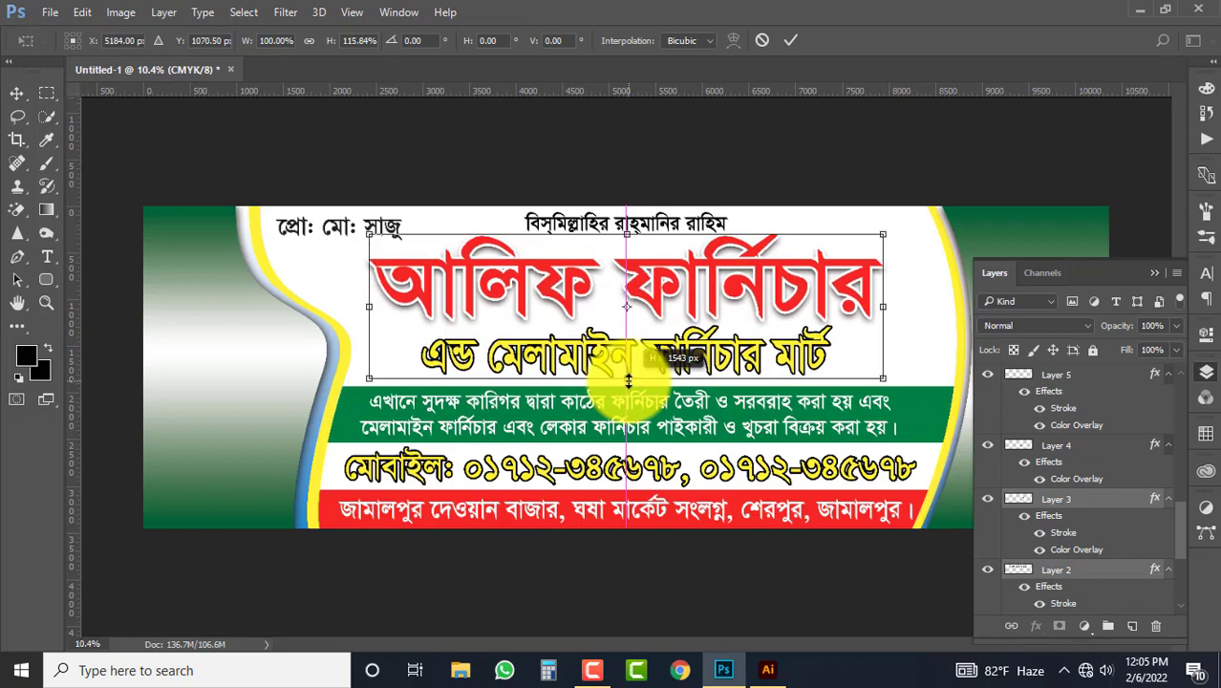
{"action": "left_click_drag", "start_coordinate": [898, 312], "coordinate": [923, 313]}
{"action": "double_click", "coordinate": [827, 332]}
Step: Draw a rounded rectangle of about 1862 x 290 px around the proprietor line with 100 px corner radii, and load it as a selection
{"action": "left_click", "coordinate": [270, 223]}
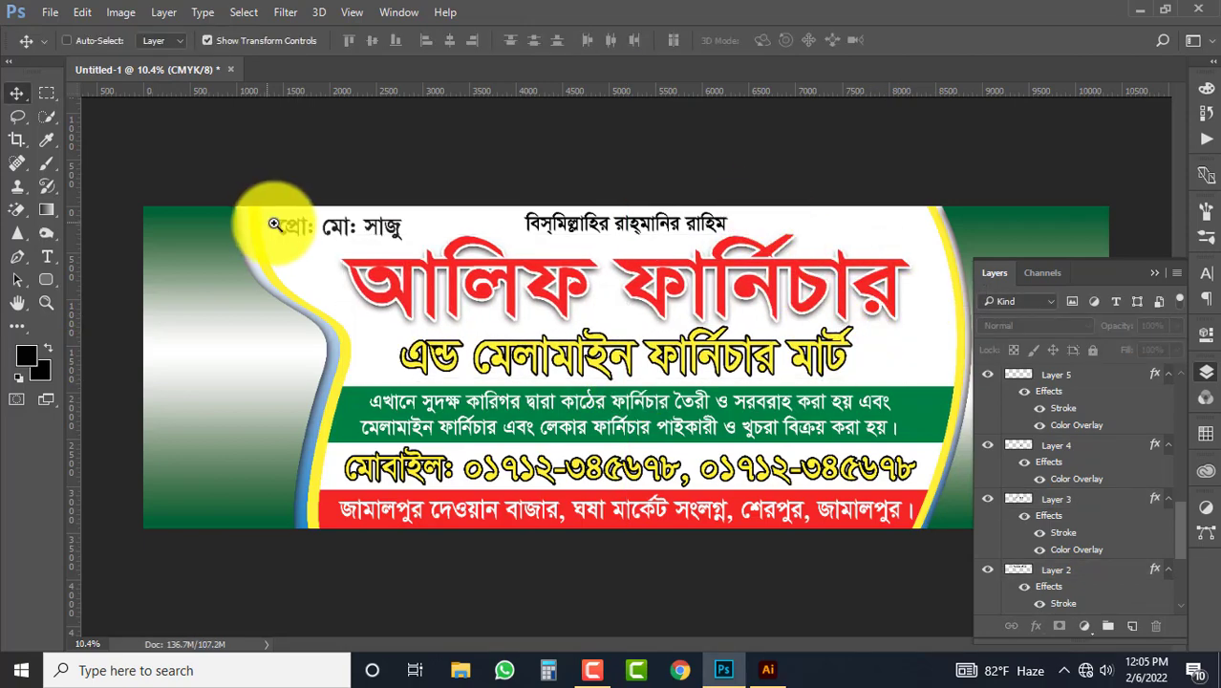
{"action": "left_click_drag", "start_coordinate": [309, 236], "coordinate": [359, 252]}
{"action": "left_click_drag", "start_coordinate": [484, 333], "coordinate": [556, 340]}
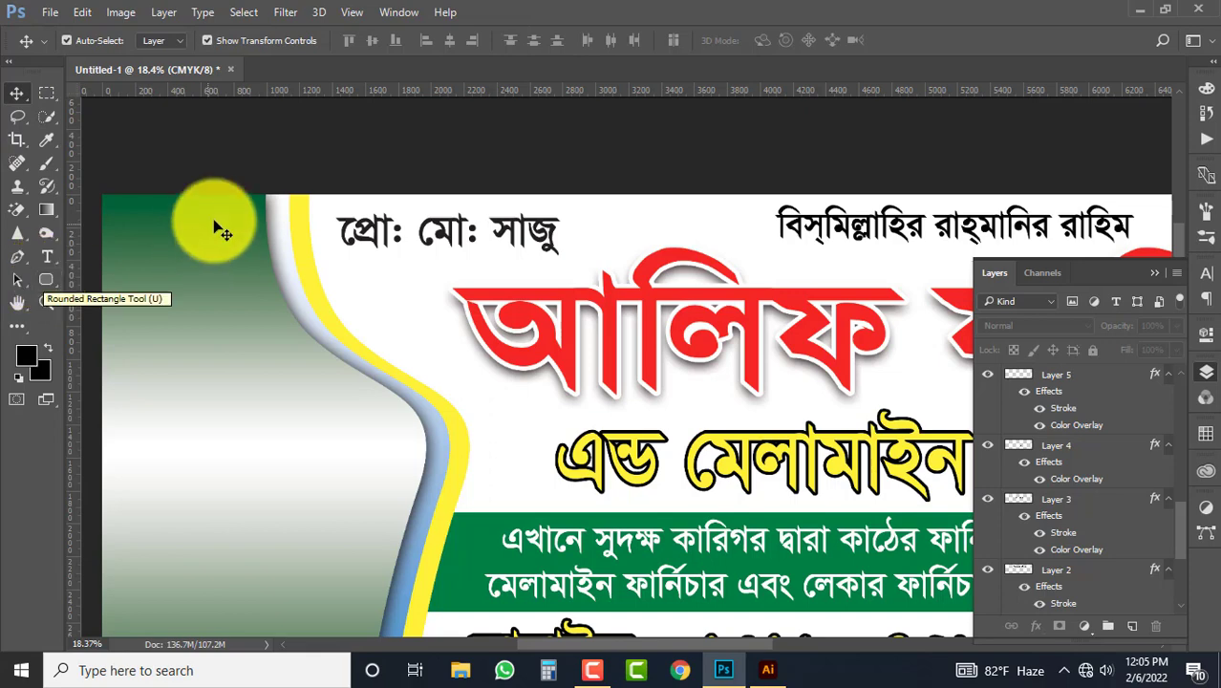
{"action": "left_click", "coordinate": [46, 280]}
{"action": "left_click_drag", "start_coordinate": [264, 214], "coordinate": [569, 258]}
{"action": "left_click", "coordinate": [1102, 480]}
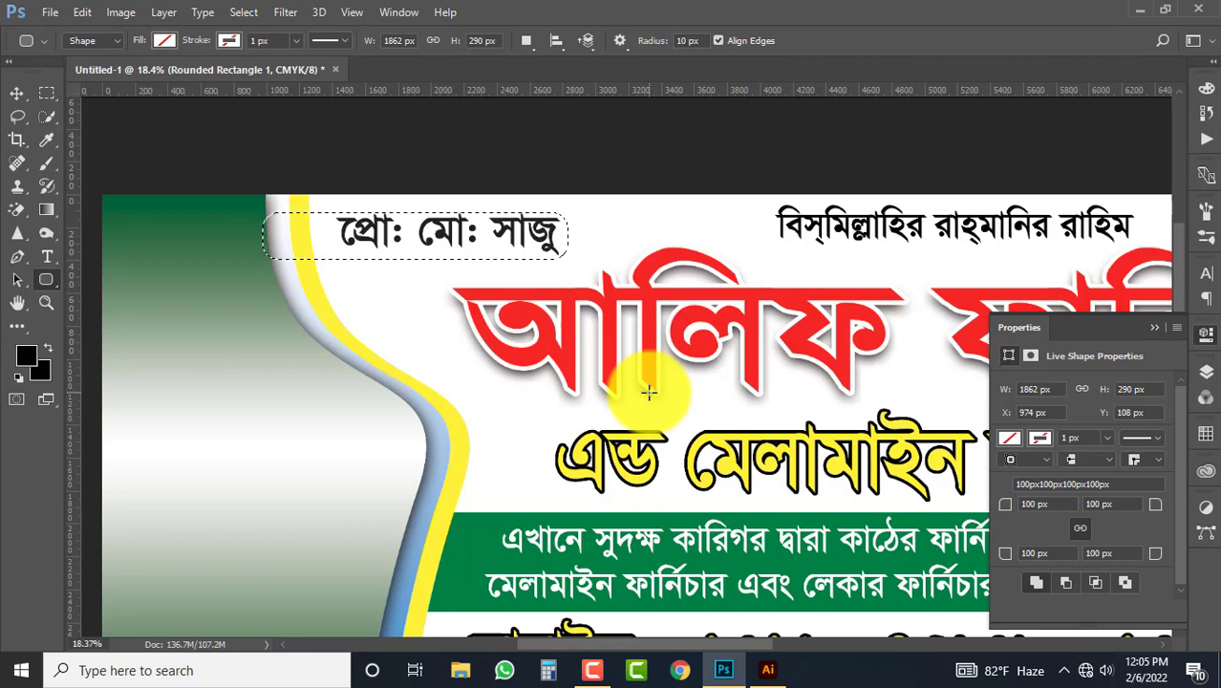
Step: Fill the rounded rectangle selection with black on a new layer and clear the selection
{"action": "key", "text": "ctrl+shift+n"}
{"action": "key", "text": "Return"}
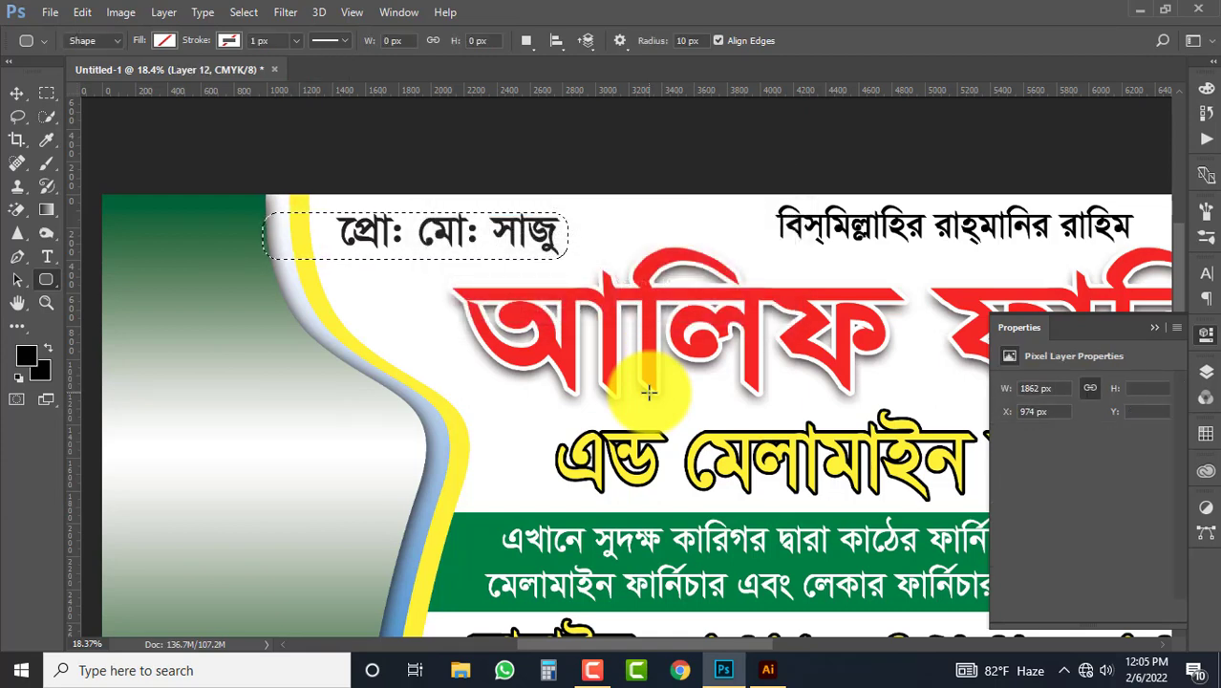
{"action": "key", "text": "alt+BackSpace"}
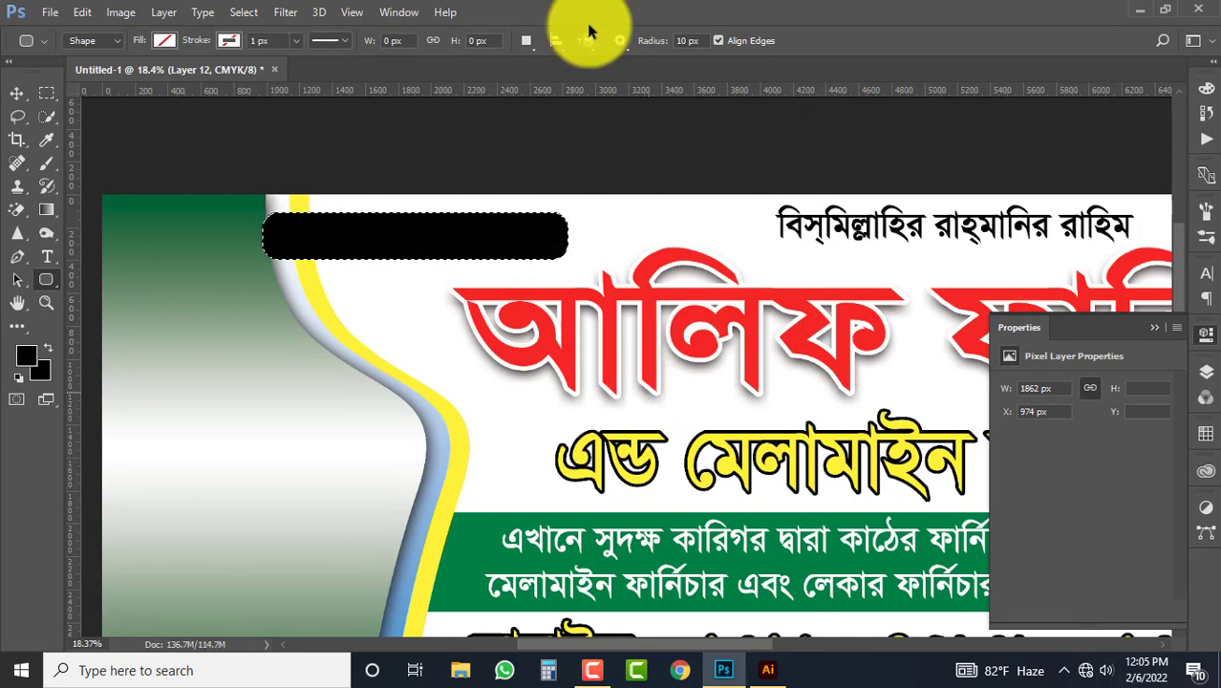
{"action": "left_click", "coordinate": [15, 94]}
Step: Add a magenta Color Overlay with C 0, M 100, Y 0, K 30 to the filled rounded rectangle and apply the layer style
{"action": "left_click", "coordinate": [1203, 373]}
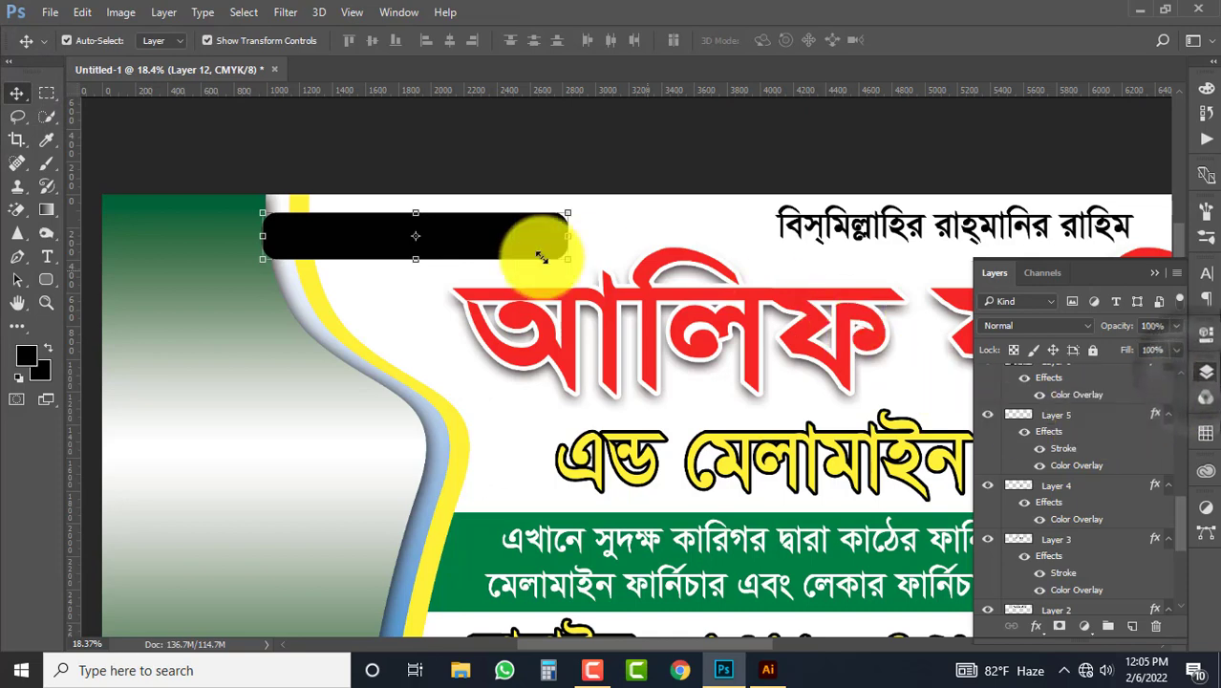
{"action": "left_click", "coordinate": [1035, 627]}
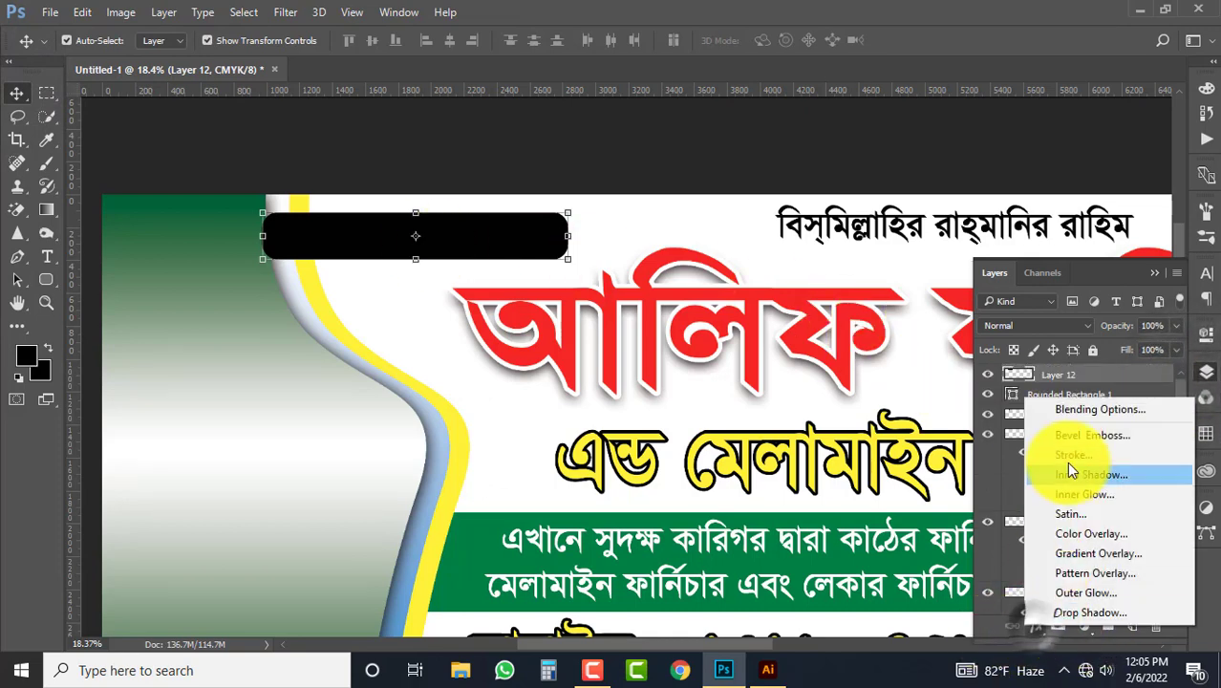
{"action": "left_click", "coordinate": [1076, 530]}
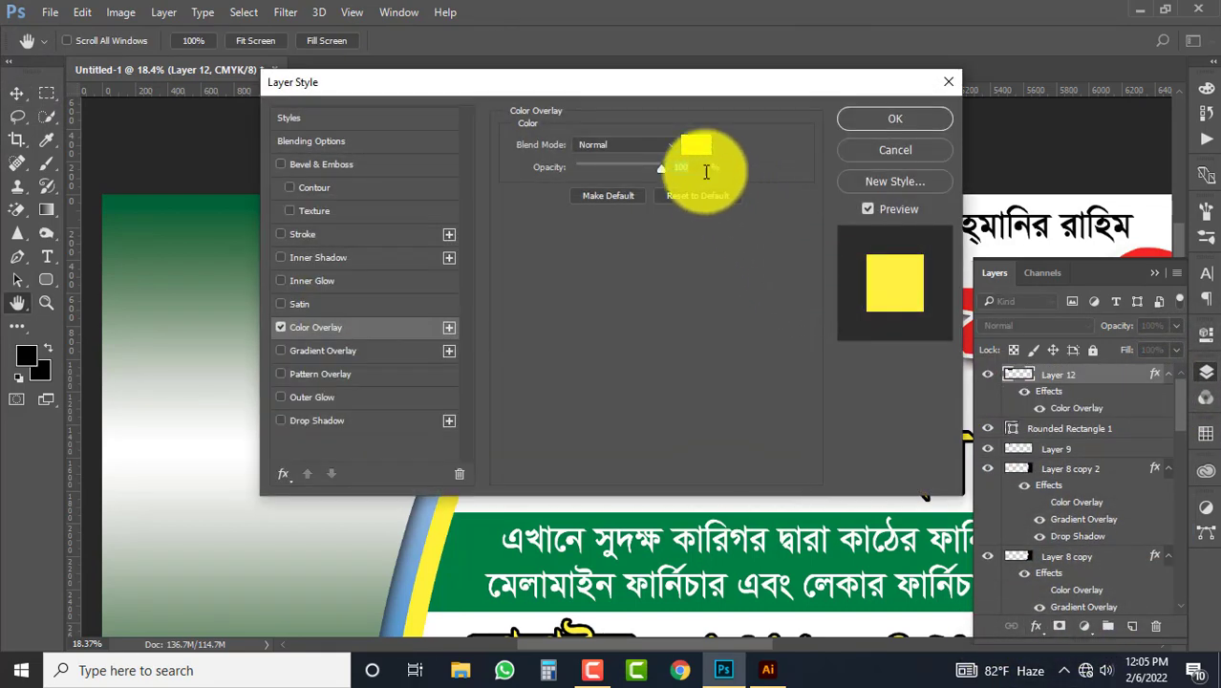
{"action": "left_click", "coordinate": [694, 148]}
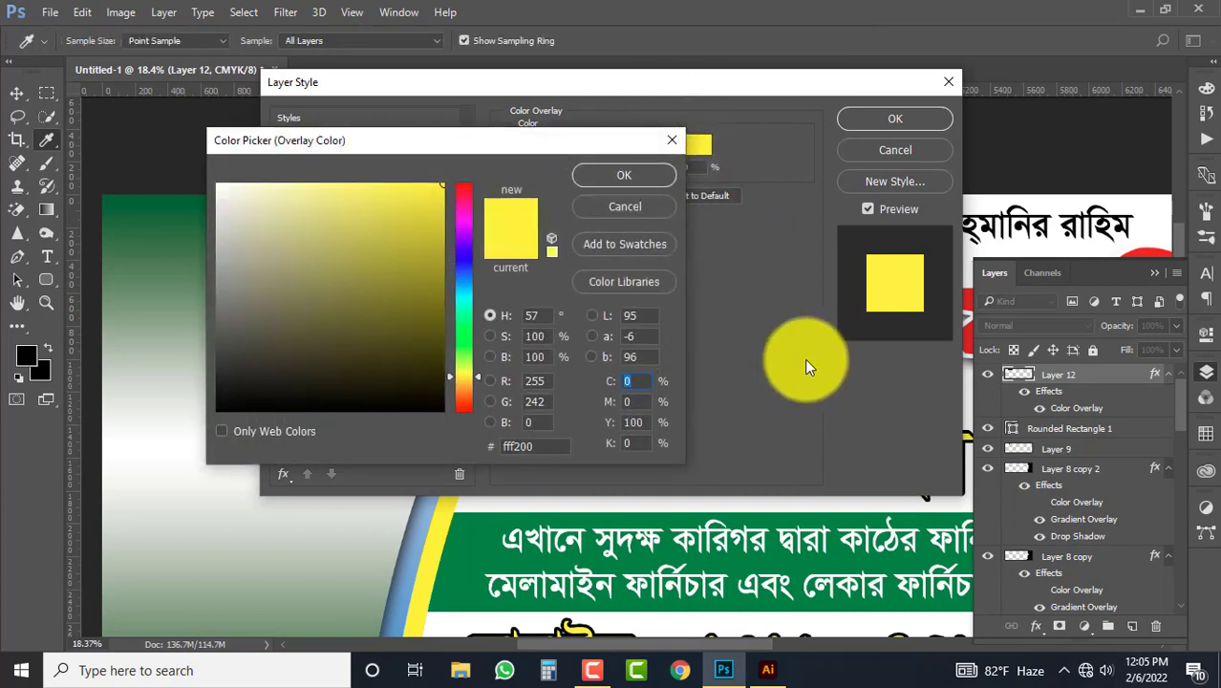
{"action": "key", "text": "Tab"}
{"action": "type", "text": "100"}
{"action": "key", "text": "Tab"}
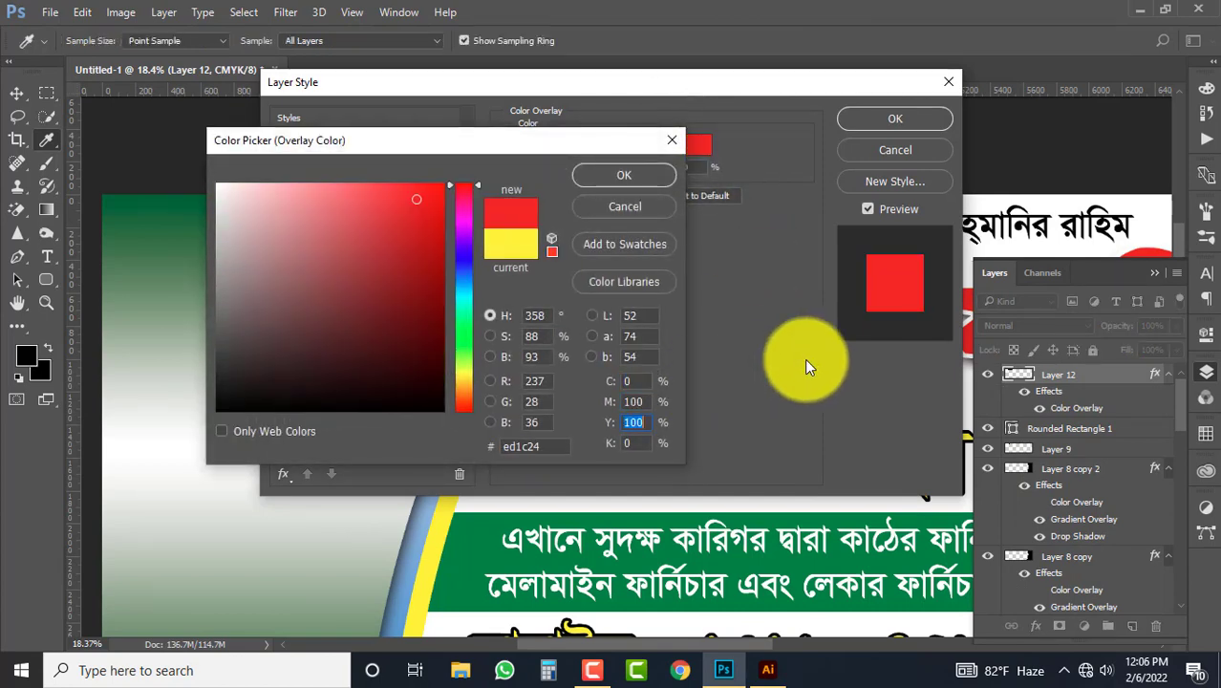
{"action": "type", "text": "0"}
{"action": "key", "text": "Tab"}
{"action": "type", "text": "20"}
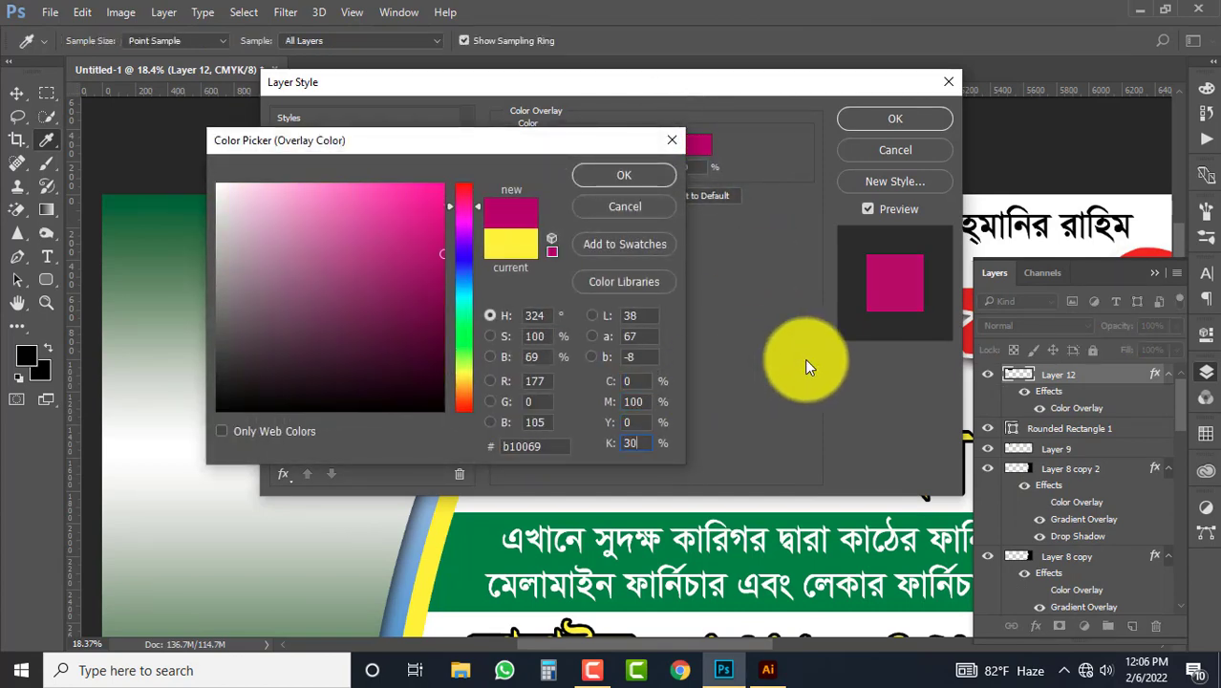
{"action": "key", "text": "Return"}
{"action": "key", "text": "Return"}
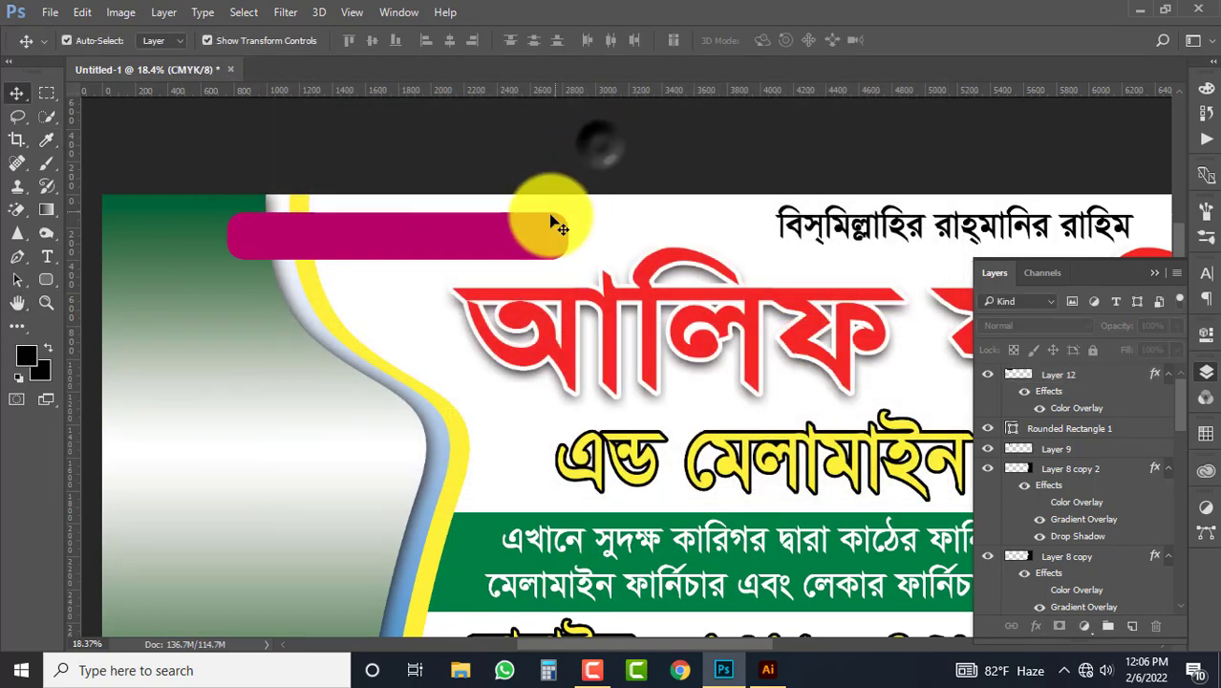
Step: Send the magenta rounded rectangle and the original rounded rectangle shape to the back, behind the proprietor line and curved end shapes
{"action": "key", "text": "ctrl+shift+bracketleft"}
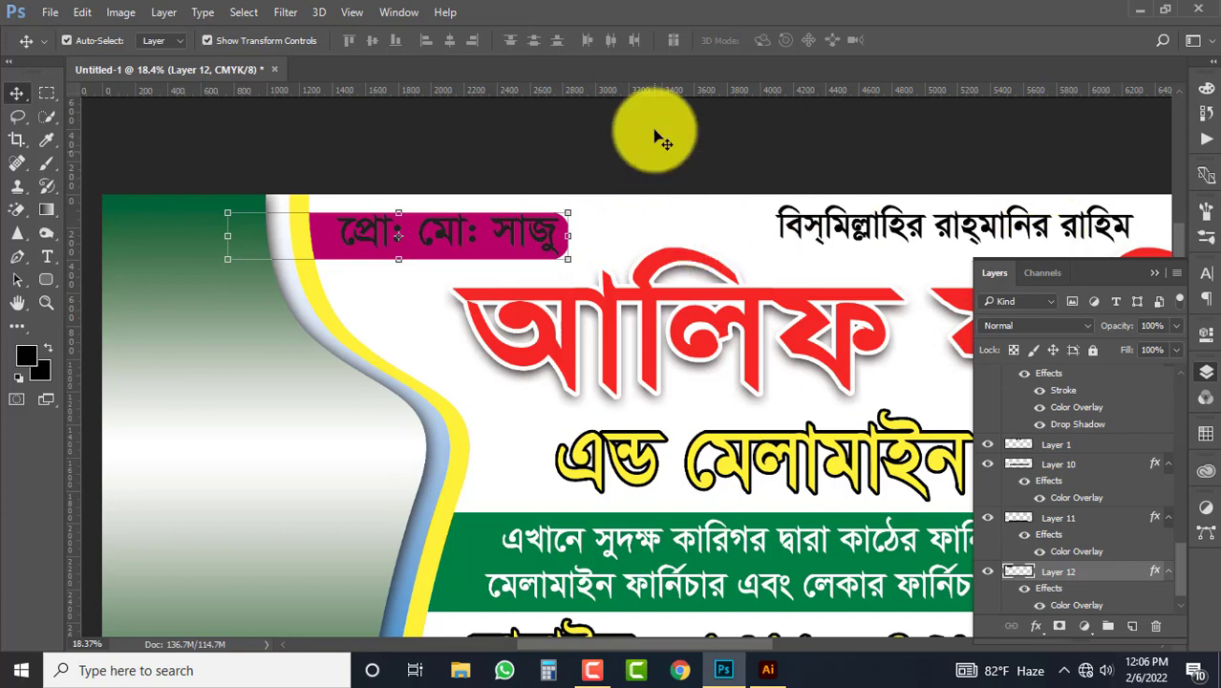
{"action": "left_click", "coordinate": [526, 234]}
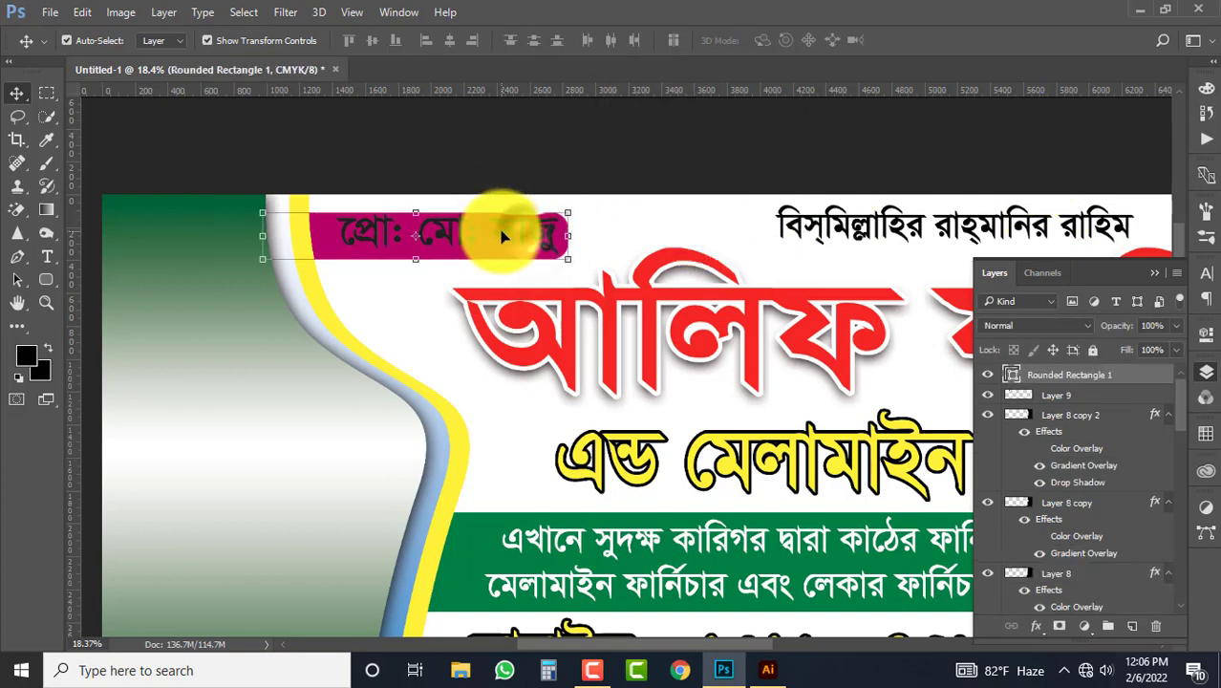
{"action": "key", "text": "ctrl+shift+bracketleft"}
Step: Add a white Color Overlay with C, M, Y and K at 0 to the proprietor line and apply the layer style
{"action": "left_click", "coordinate": [381, 233]}
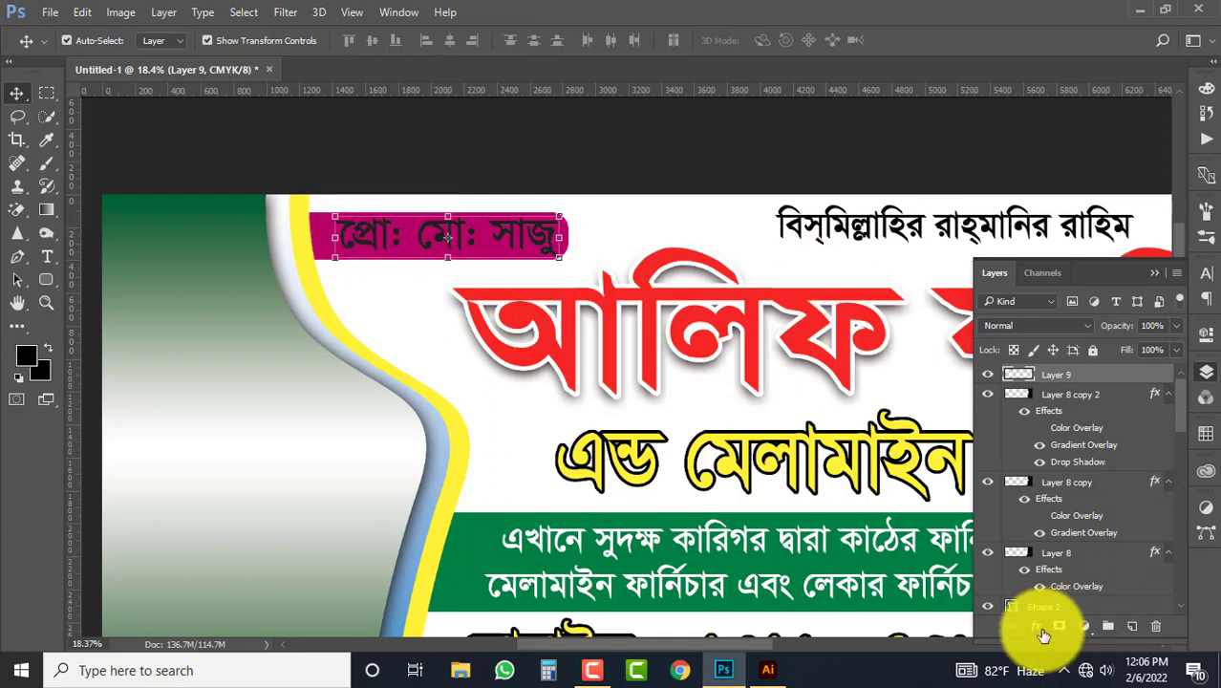
{"action": "left_click", "coordinate": [1037, 626]}
{"action": "left_click", "coordinate": [1074, 541]}
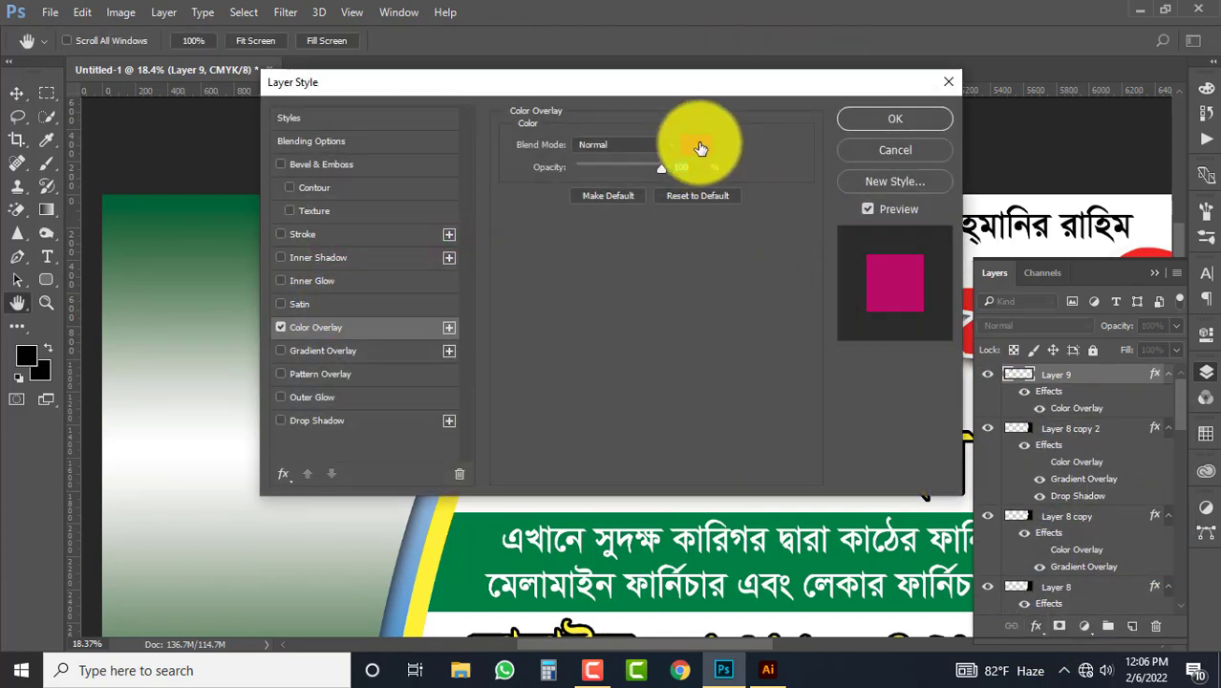
{"action": "left_click", "coordinate": [701, 148]}
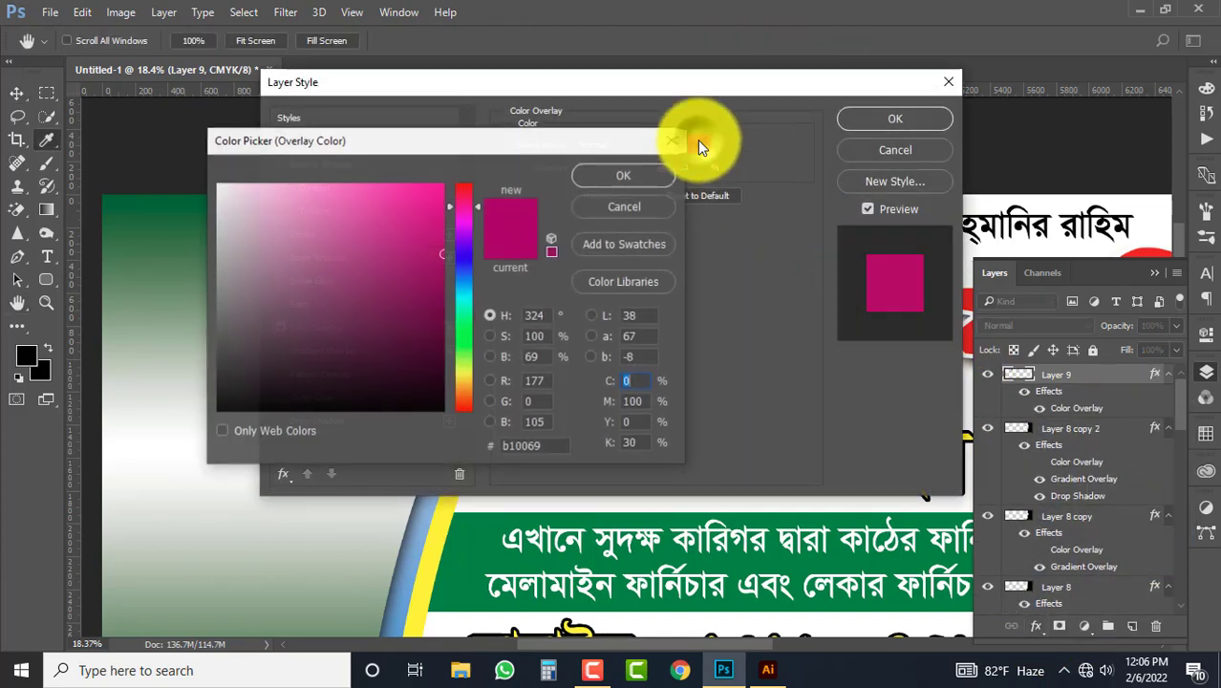
{"action": "left_click", "coordinate": [697, 139]}
{"action": "key", "text": "Tab"}
{"action": "type", "text": "0"}
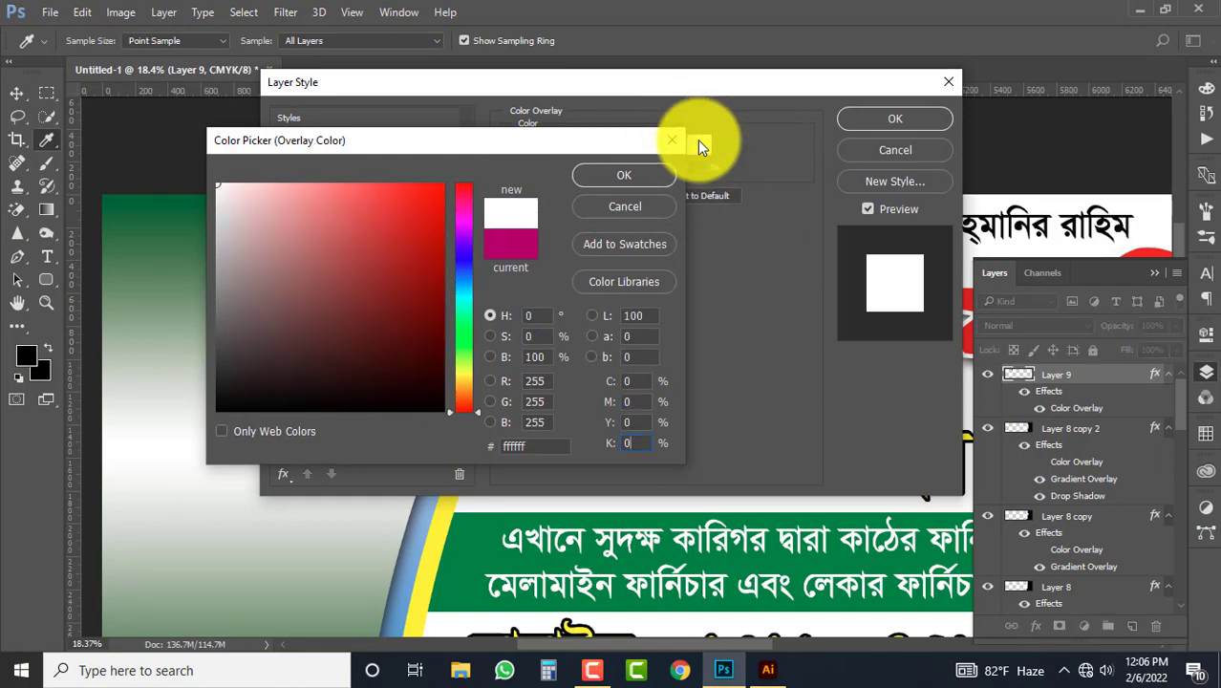
{"action": "key", "text": "Return"}
{"action": "key", "text": "Return"}
Step: Switch to File Explorer, browse to the Wallpaper (H:) drive and open Furnicher.tif in Photoshop as a separate document
{"action": "left_click", "coordinate": [698, 140]}
{"action": "key", "text": "ctrl+minus"}
{"action": "key", "text": "ctrl+minus"}
{"action": "key", "text": "ctrl+minus"}
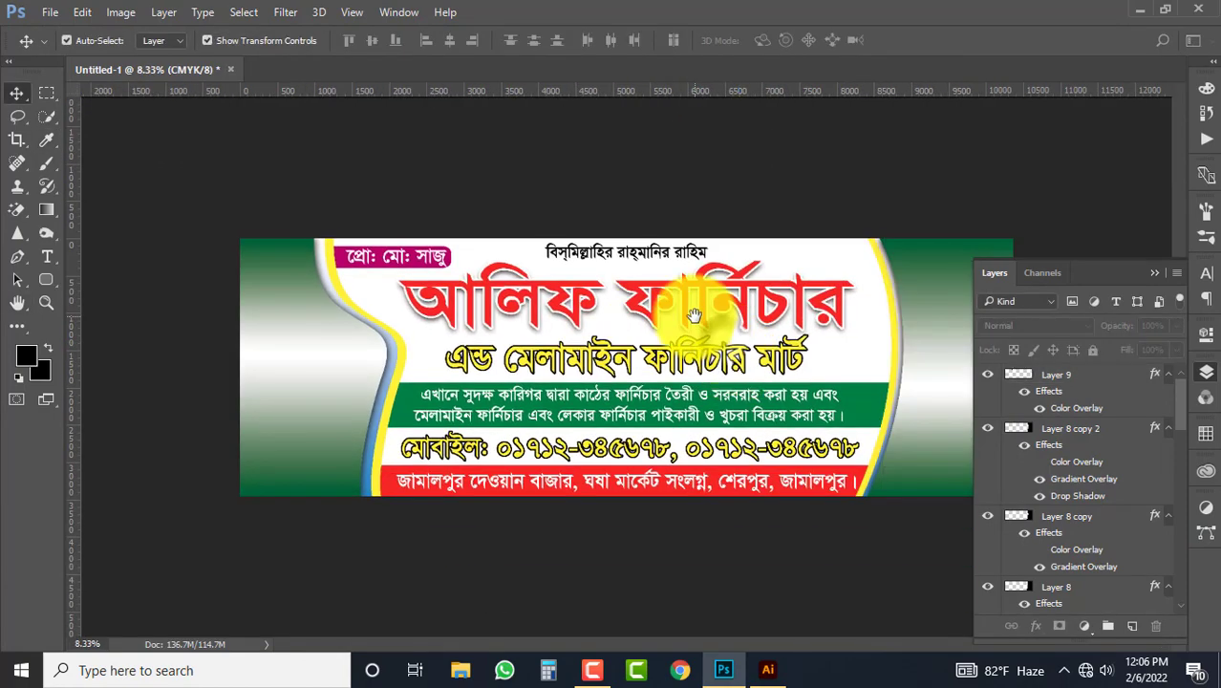
{"action": "left_click_drag", "start_coordinate": [665, 492], "coordinate": [694, 499]}
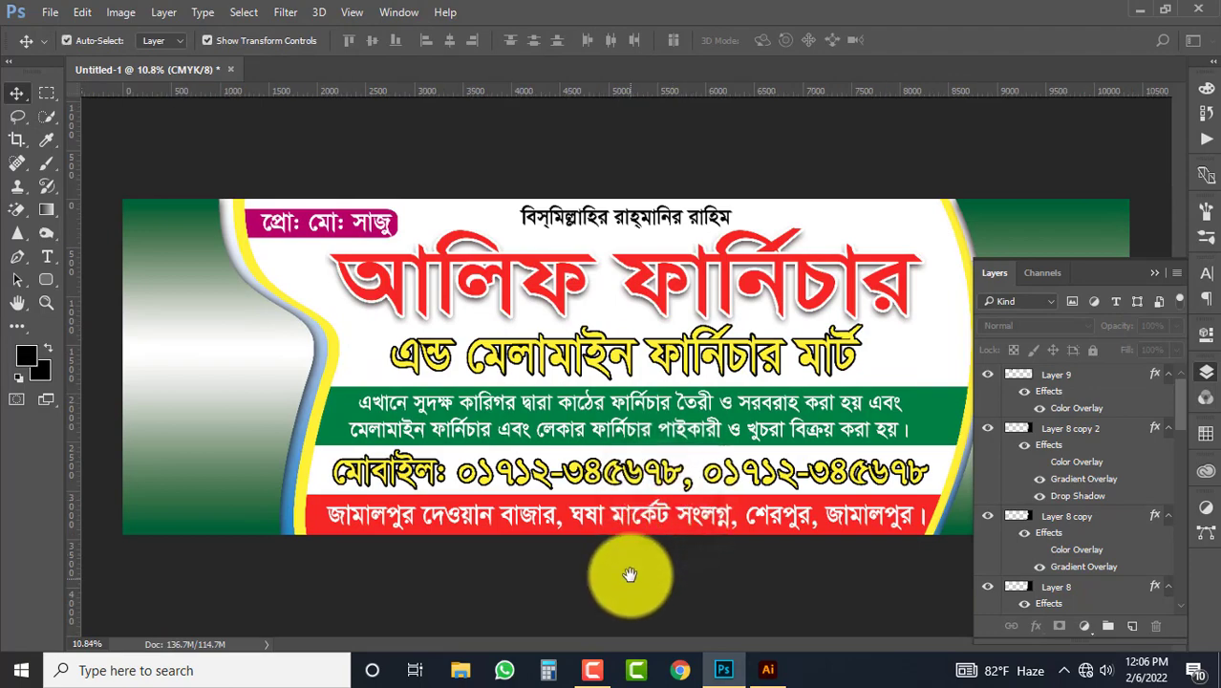
{"action": "left_click", "coordinate": [830, 445]}
{"action": "left_click", "coordinate": [523, 613]}
{"action": "left_click", "coordinate": [461, 669]}
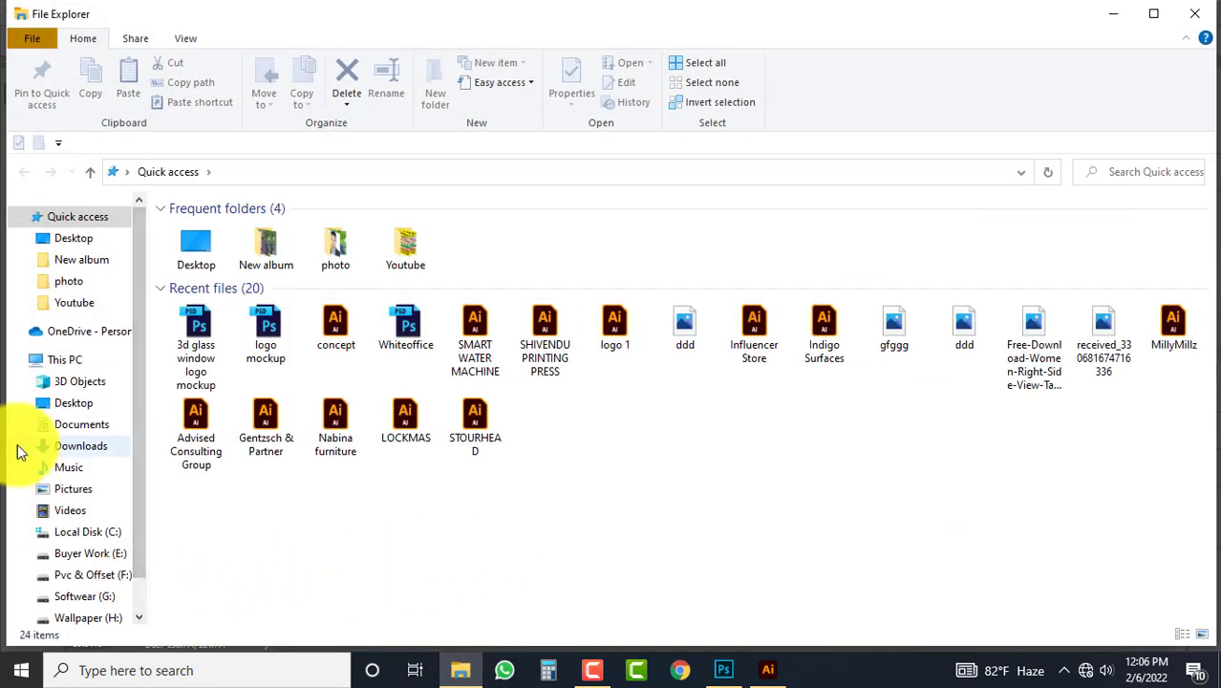
{"action": "left_click", "coordinate": [86, 532]}
{"action": "left_click", "coordinate": [84, 596]}
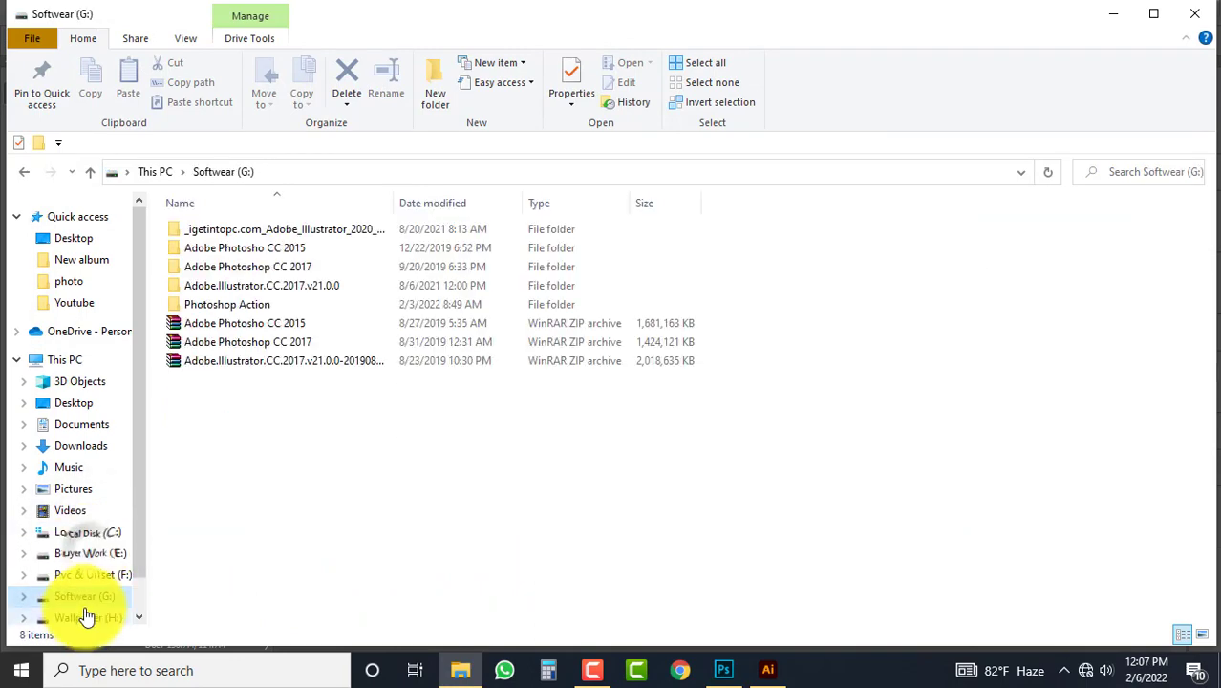
{"action": "left_click", "coordinate": [86, 618]}
{"action": "left_click", "coordinate": [220, 270]}
{"action": "double_click", "coordinate": [219, 275]}
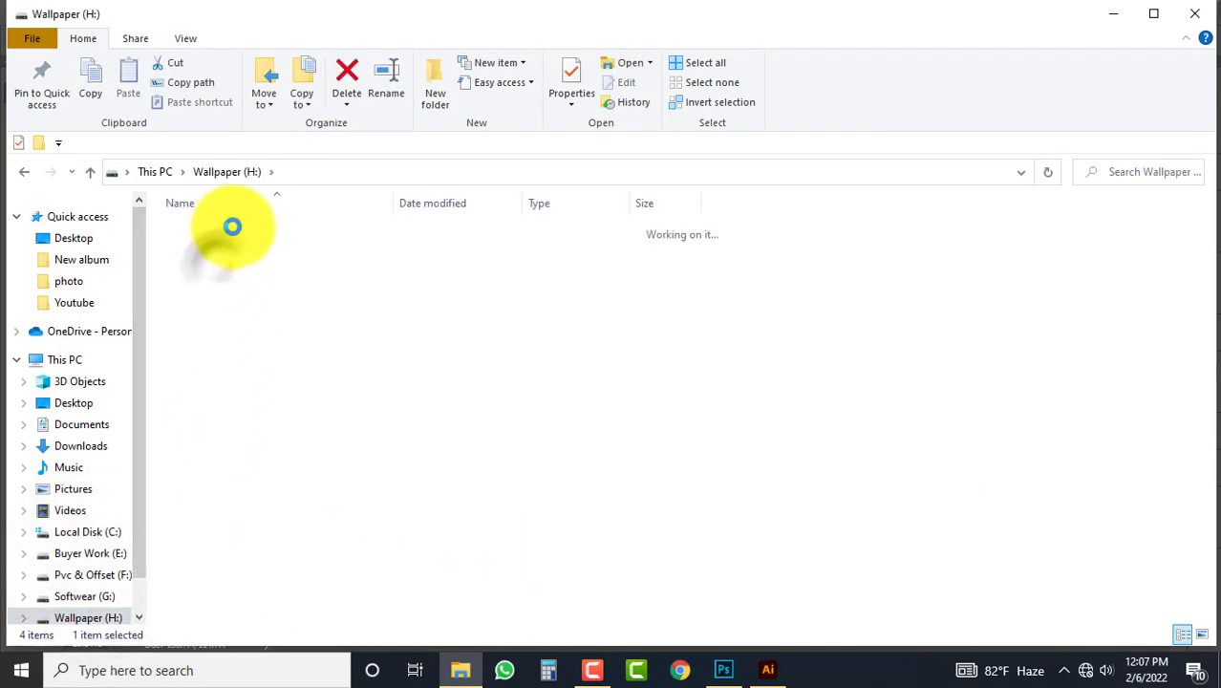
{"action": "left_click_drag", "start_coordinate": [212, 303], "coordinate": [846, 95]}
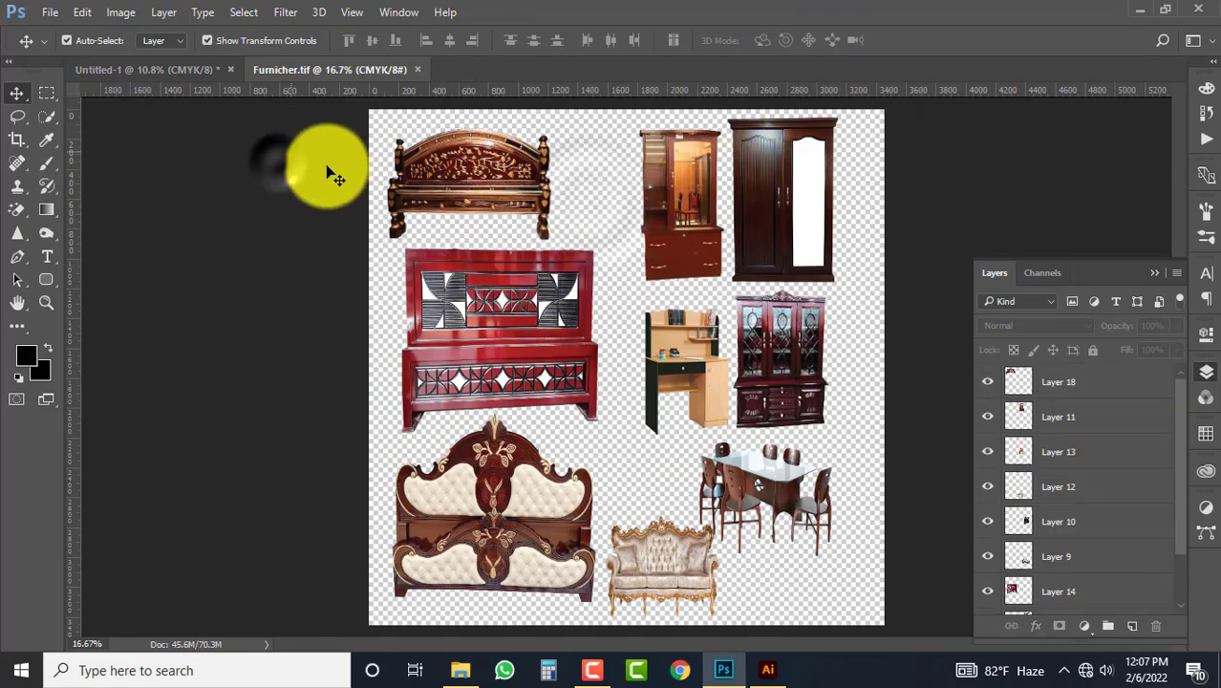
Step: Copy the three bed and bench images from Furnicher.tif to the banner's left end and the six other furniture images to its right end
{"action": "left_click_drag", "start_coordinate": [327, 177], "coordinate": [450, 621]}
{"action": "left_click_drag", "start_coordinate": [537, 291], "coordinate": [229, 423]}
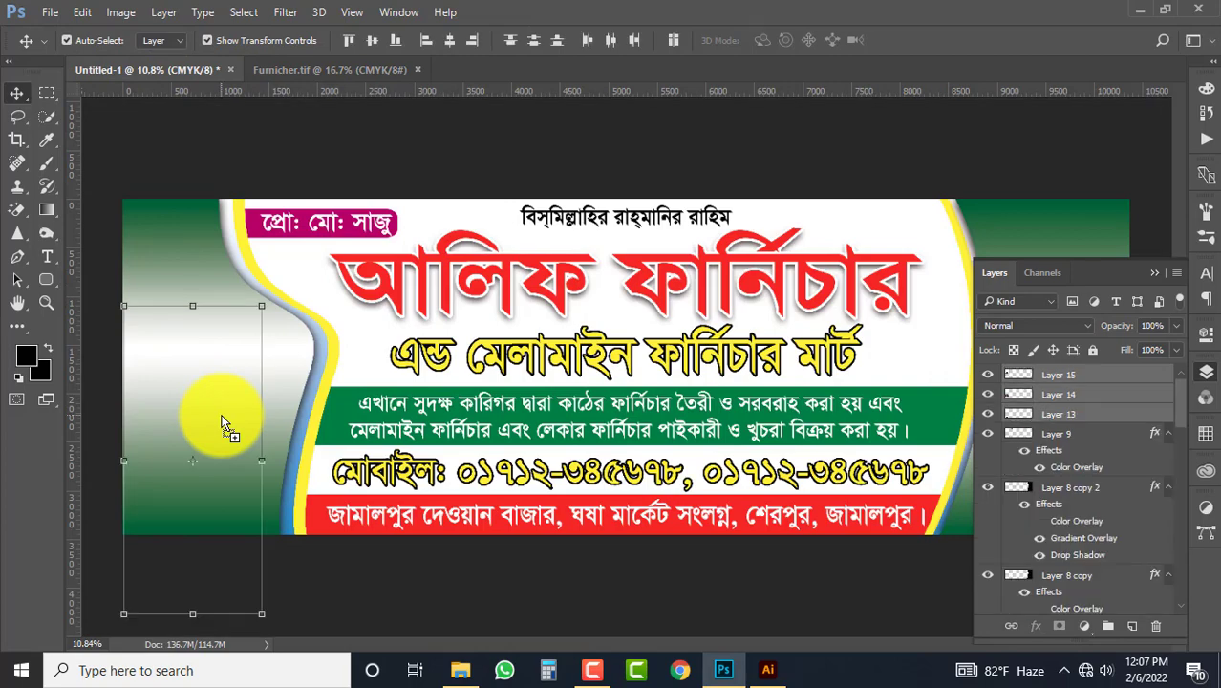
{"action": "left_click", "coordinate": [341, 68]}
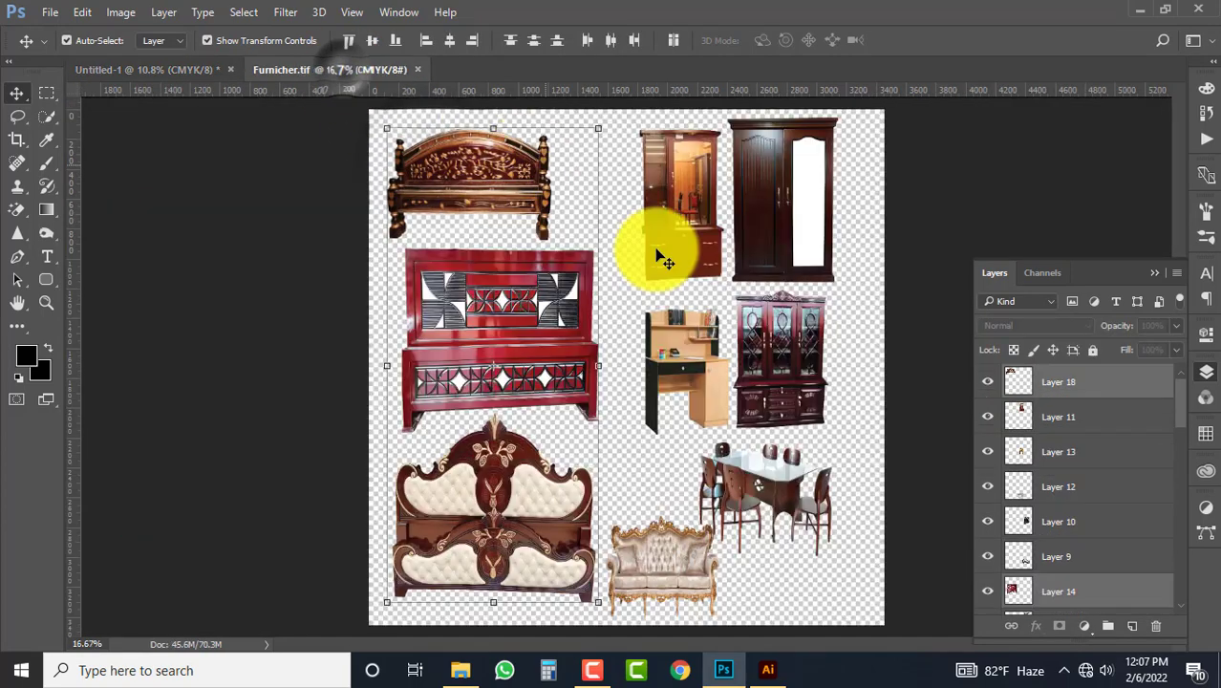
{"action": "left_click_drag", "start_coordinate": [870, 155], "coordinate": [954, 471]}
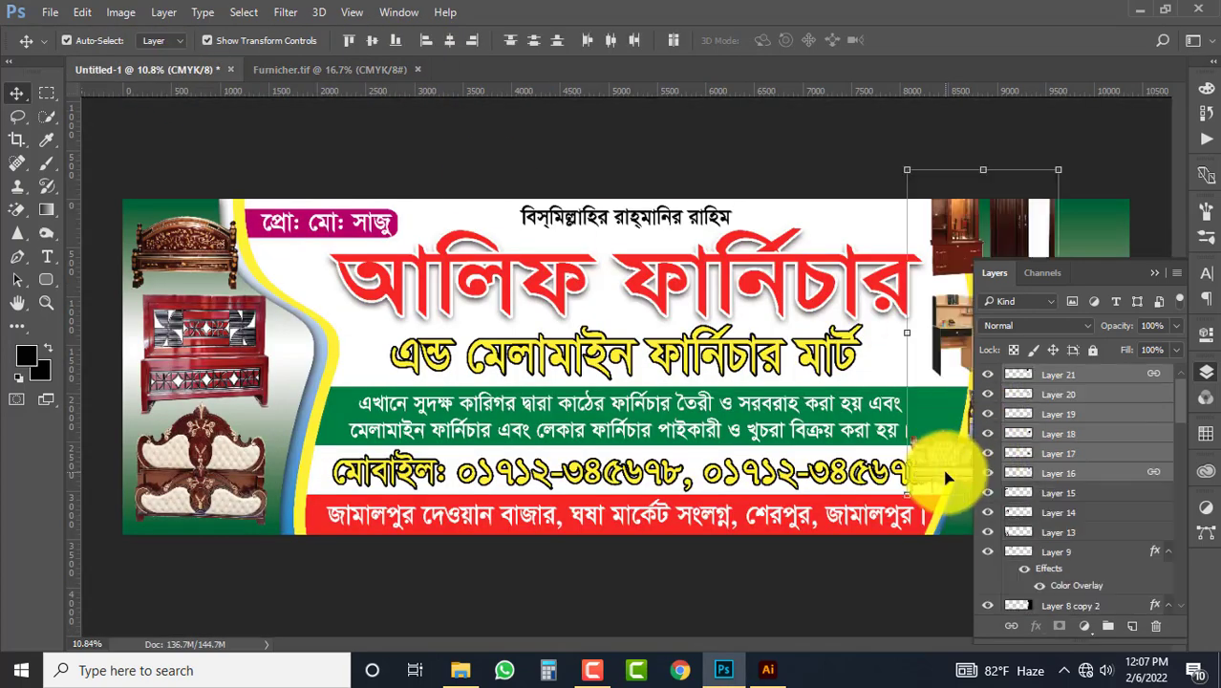
{"action": "key", "text": "Tab"}
{"action": "left_click_drag", "start_coordinate": [1053, 360], "coordinate": [1052, 358]}
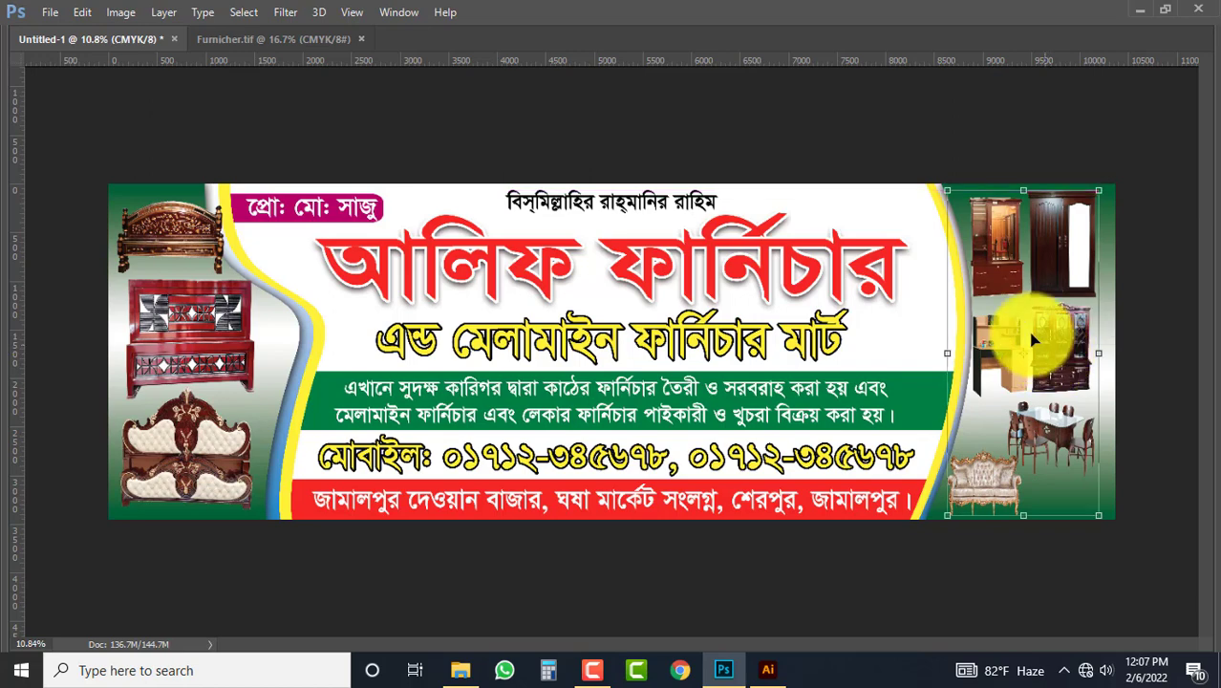
Step: Place a colourful abstract image from the Background folder on Wallpaper (H:) behind the banner's text, bands and curved shapes
{"action": "key", "text": "ctrl+minus"}
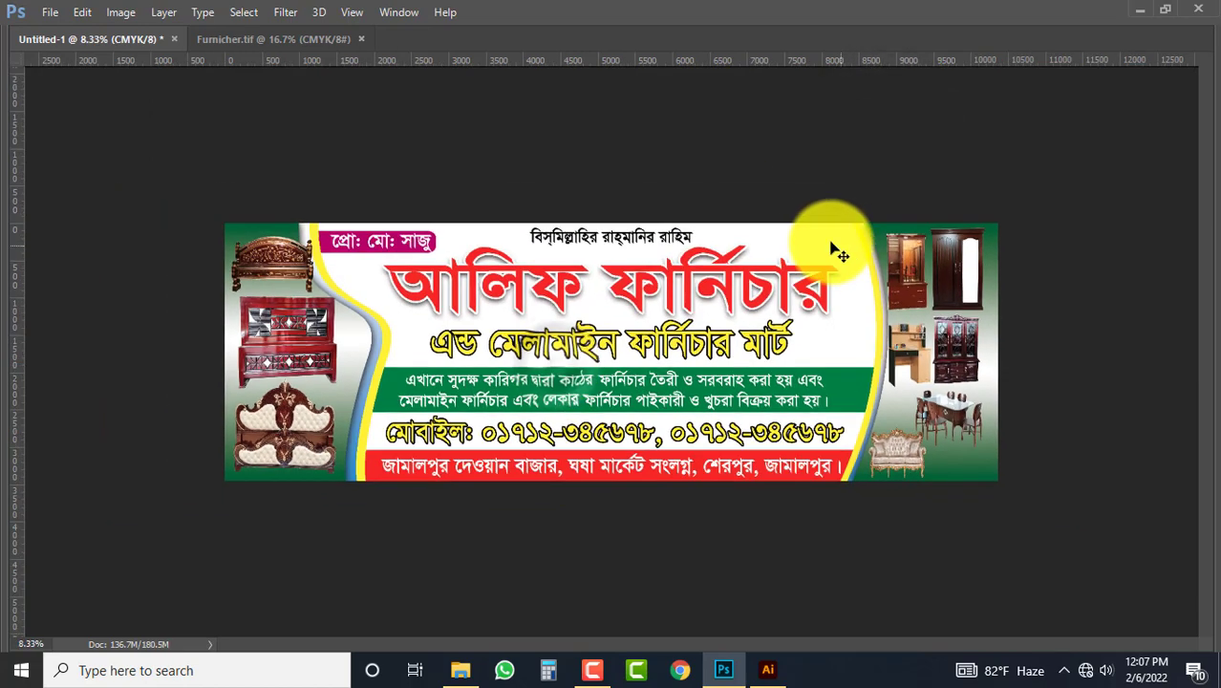
{"action": "left_click", "coordinate": [462, 670]}
{"action": "left_click", "coordinate": [87, 574]}
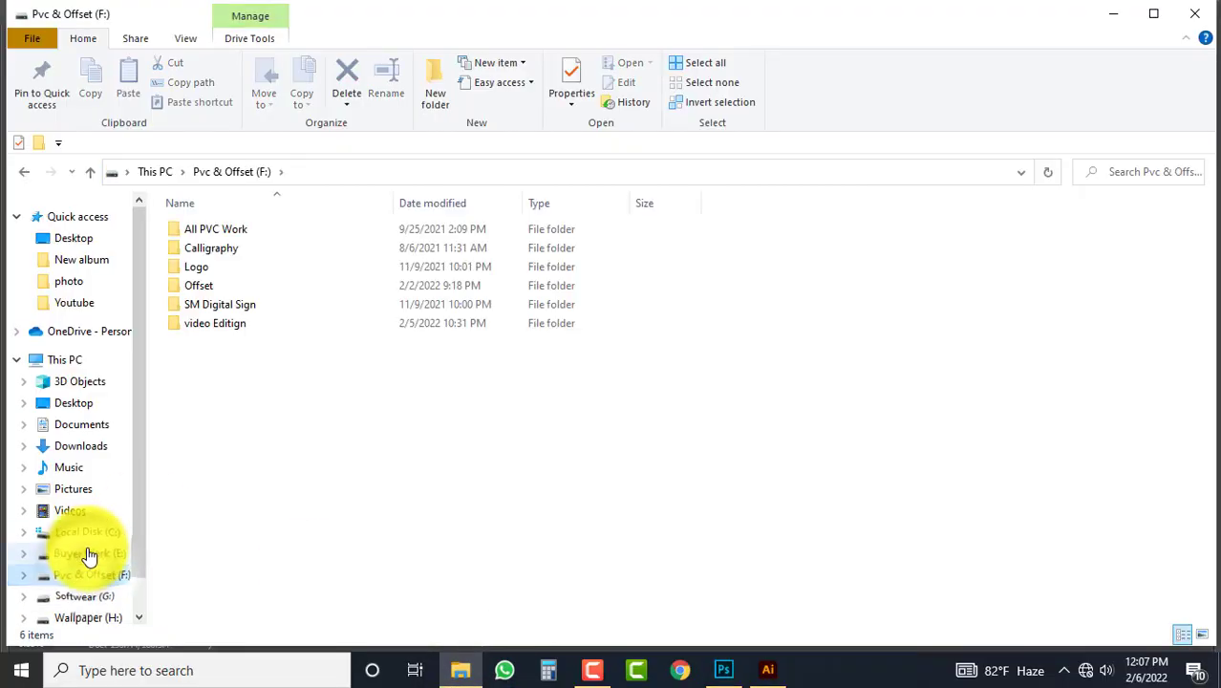
{"action": "left_click", "coordinate": [88, 554]}
{"action": "left_click", "coordinate": [85, 620]}
{"action": "double_click", "coordinate": [218, 224]}
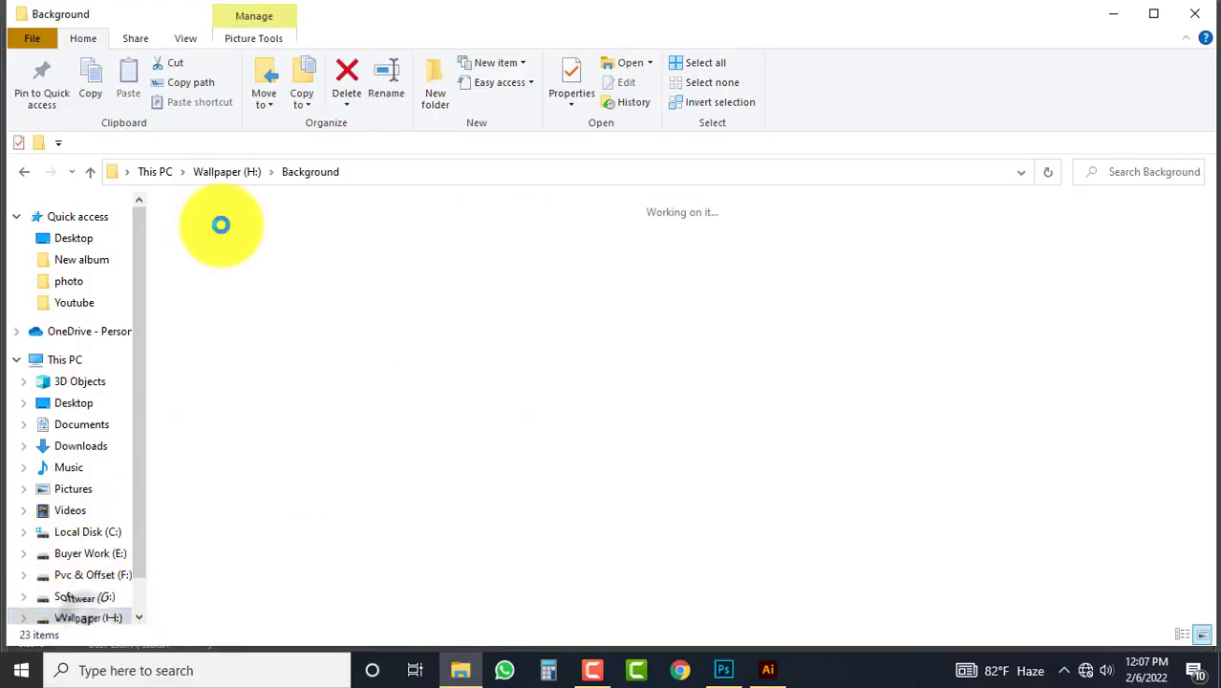
{"action": "left_click", "coordinate": [815, 265]}
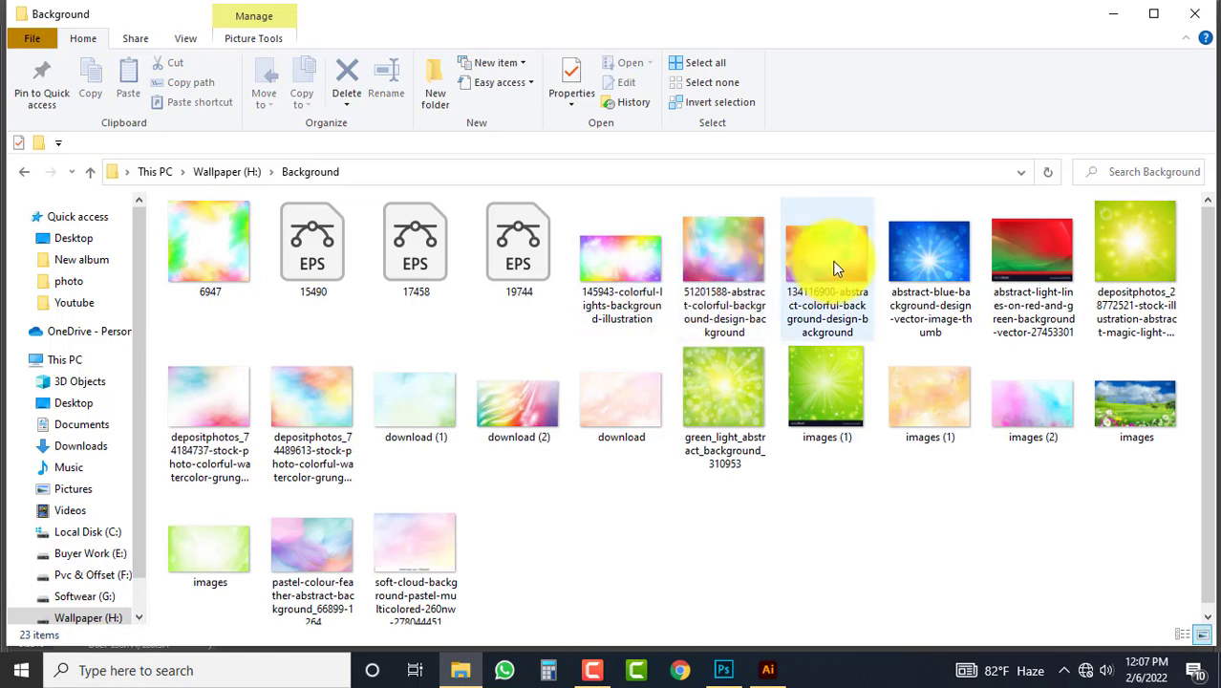
{"action": "left_click_drag", "start_coordinate": [798, 296], "coordinate": [989, 581]}
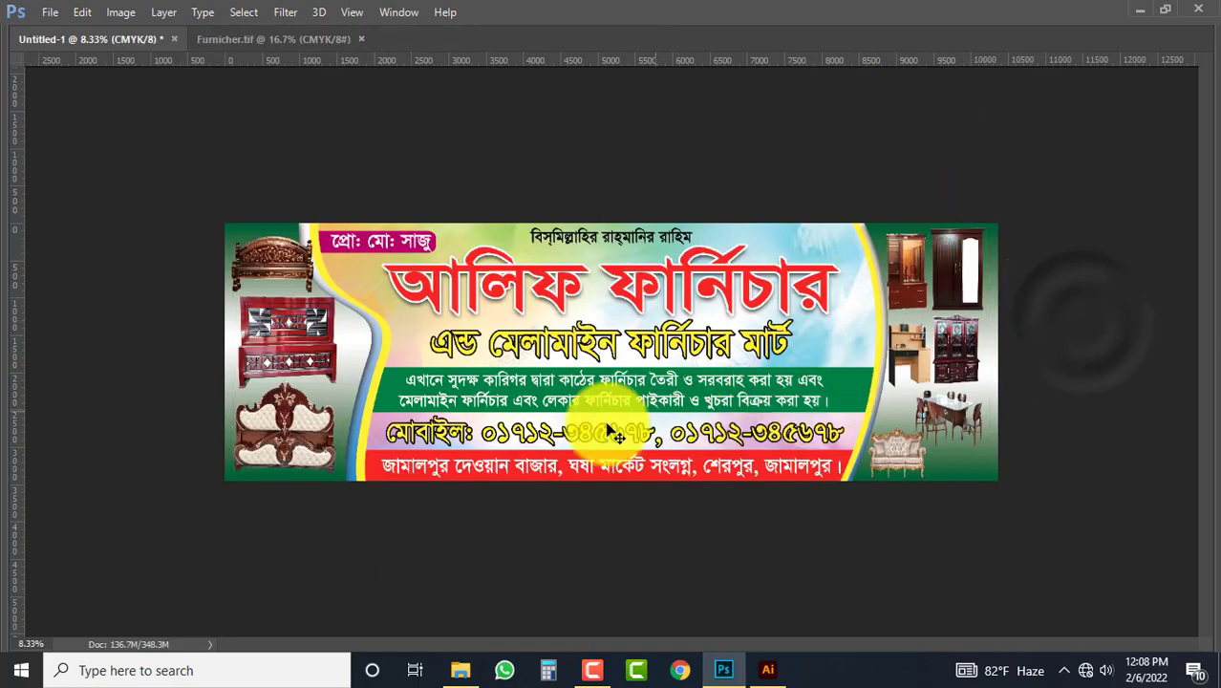
Step: Add an 18 px outside Stroke effect to the green band behind the two-line service text
{"action": "left_click", "coordinate": [532, 432]}
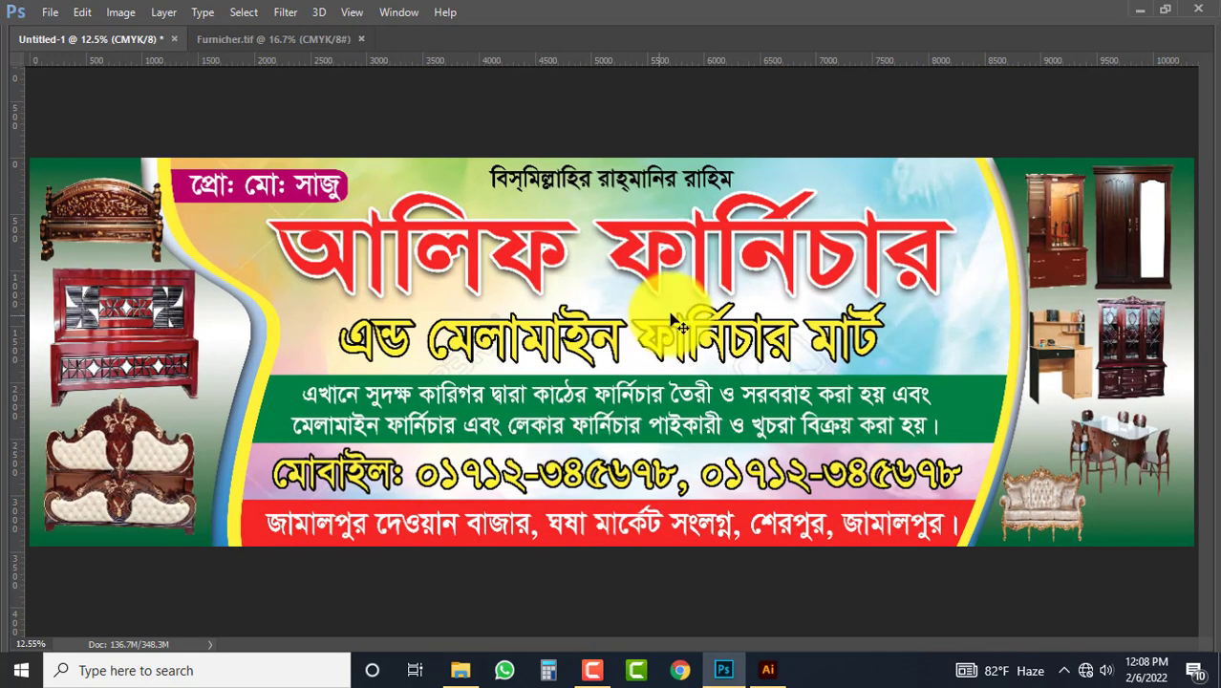
{"action": "left_click", "coordinate": [977, 401]}
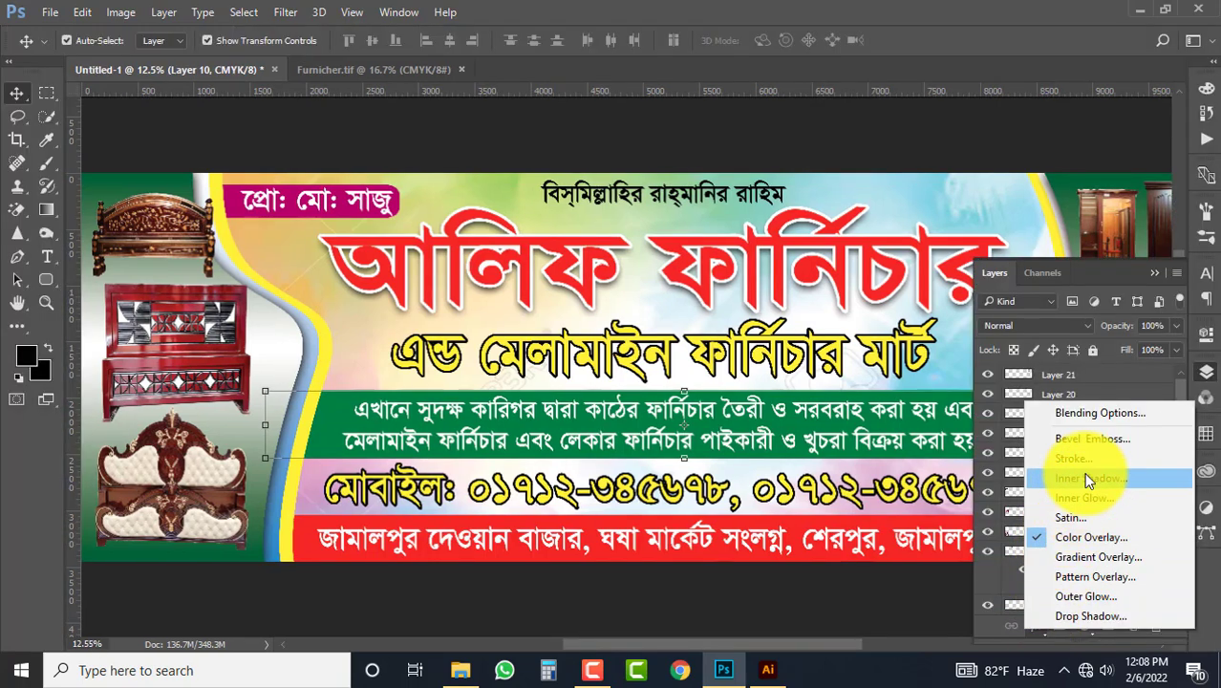
{"action": "left_click", "coordinate": [1095, 461]}
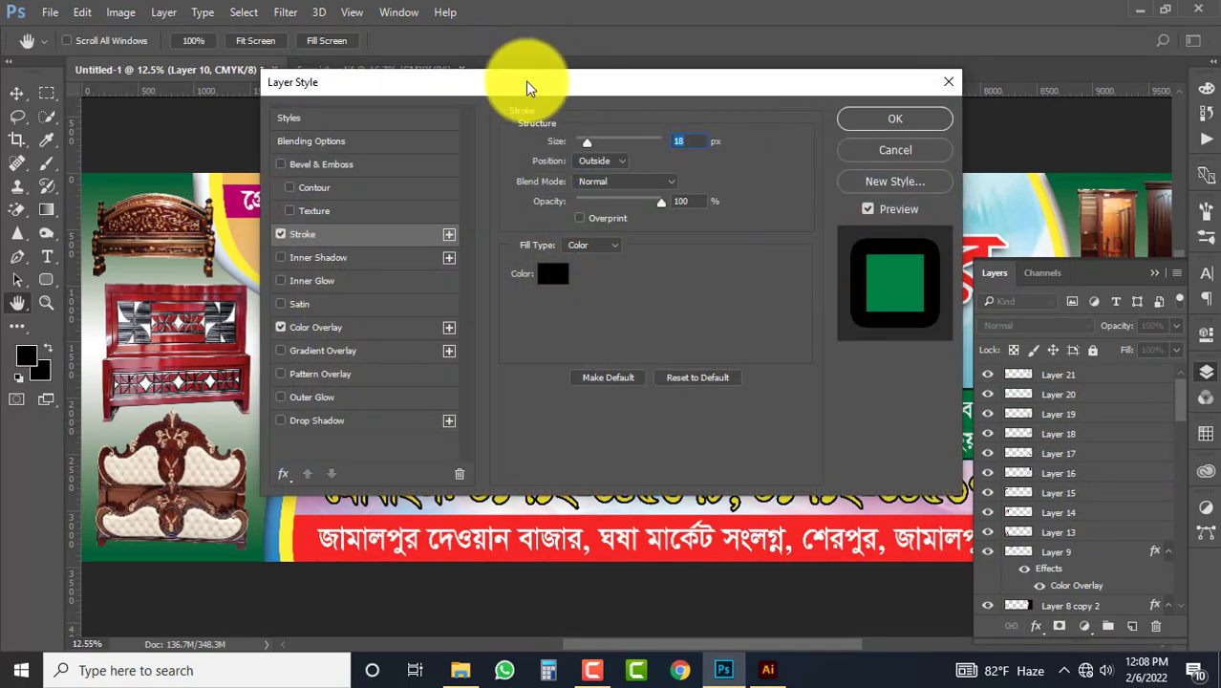
{"action": "left_click_drag", "start_coordinate": [529, 88], "coordinate": [984, 111]}
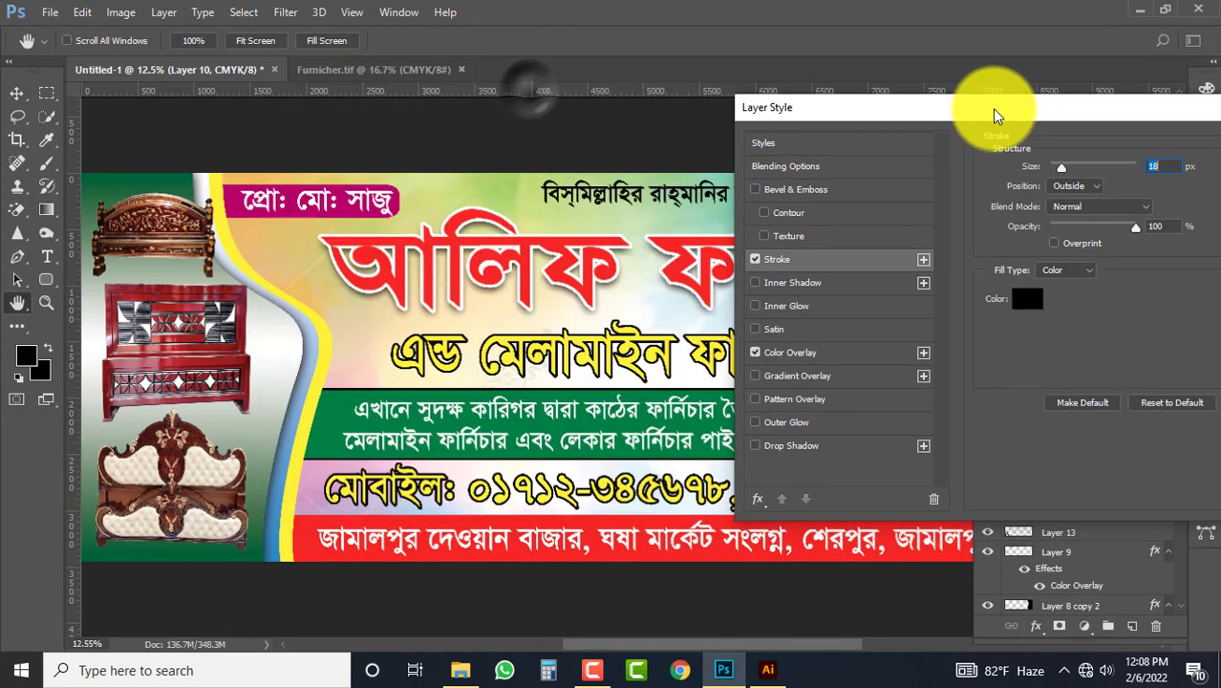
Step: Set the green band's stroke colour to C 0, M 0, Y 100, K 0 and apply the layer style
{"action": "left_click", "coordinate": [1006, 296]}
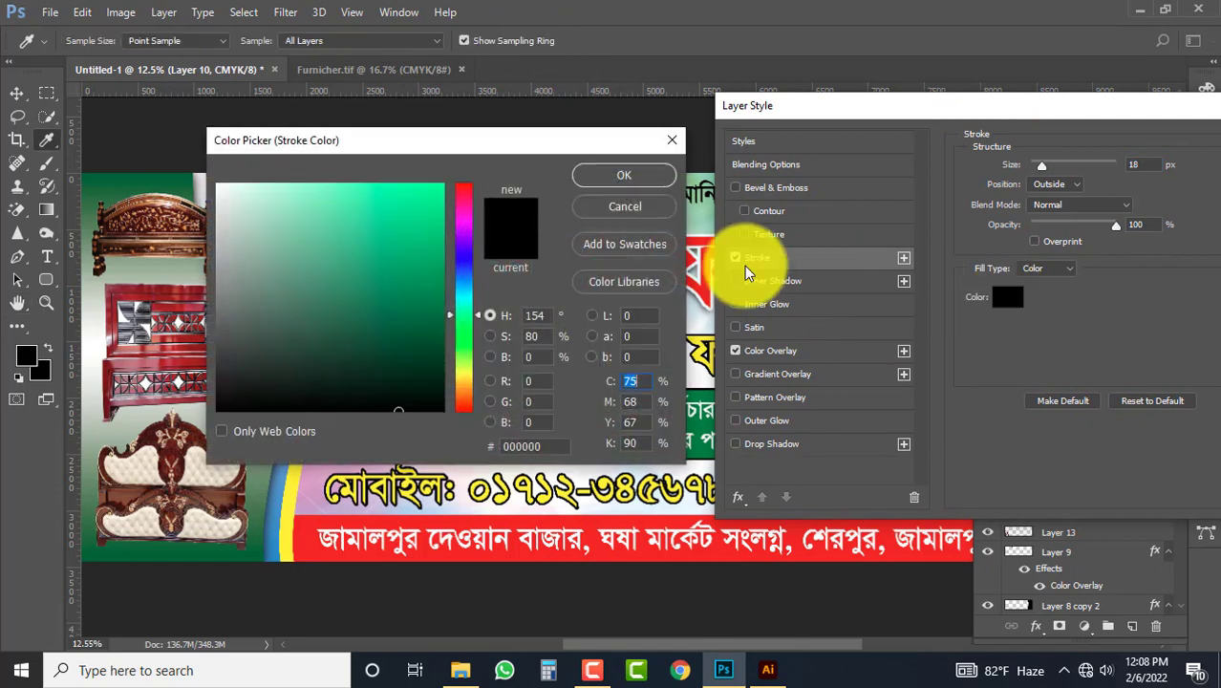
{"action": "key", "text": "shift+Tab"}
{"action": "type", "text": "0"}
{"action": "key", "text": "Tab"}
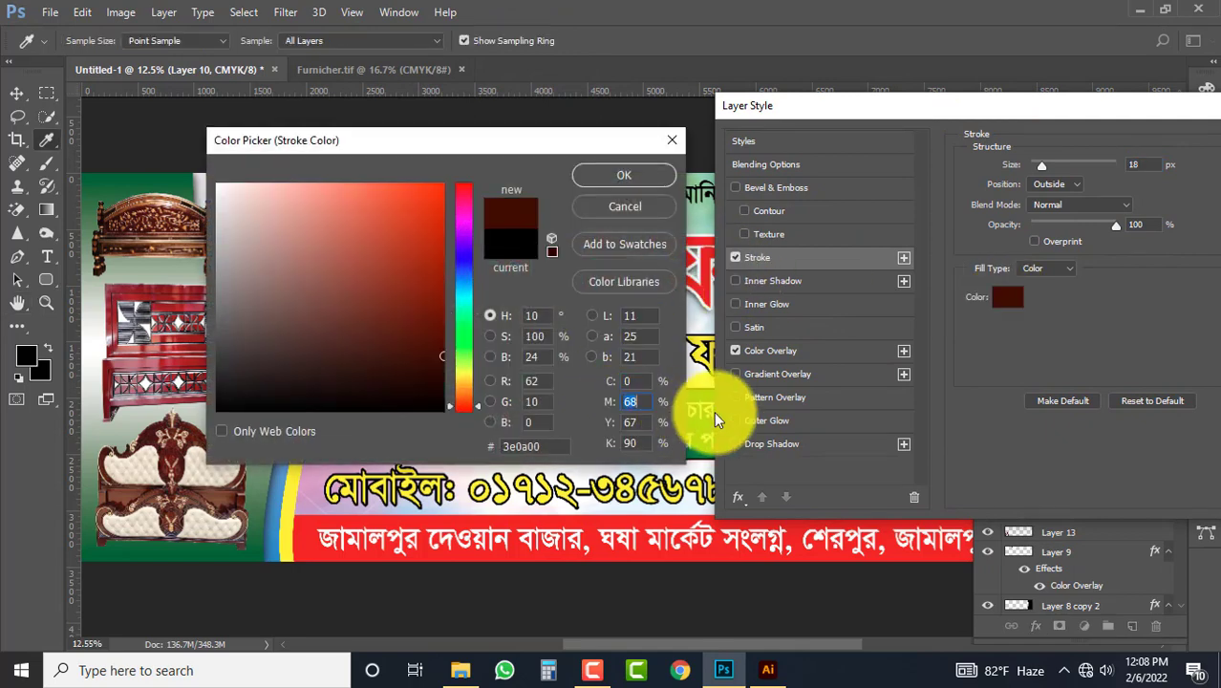
{"action": "type", "text": "0"}
{"action": "key", "text": "Tab"}
{"action": "type", "text": "100"}
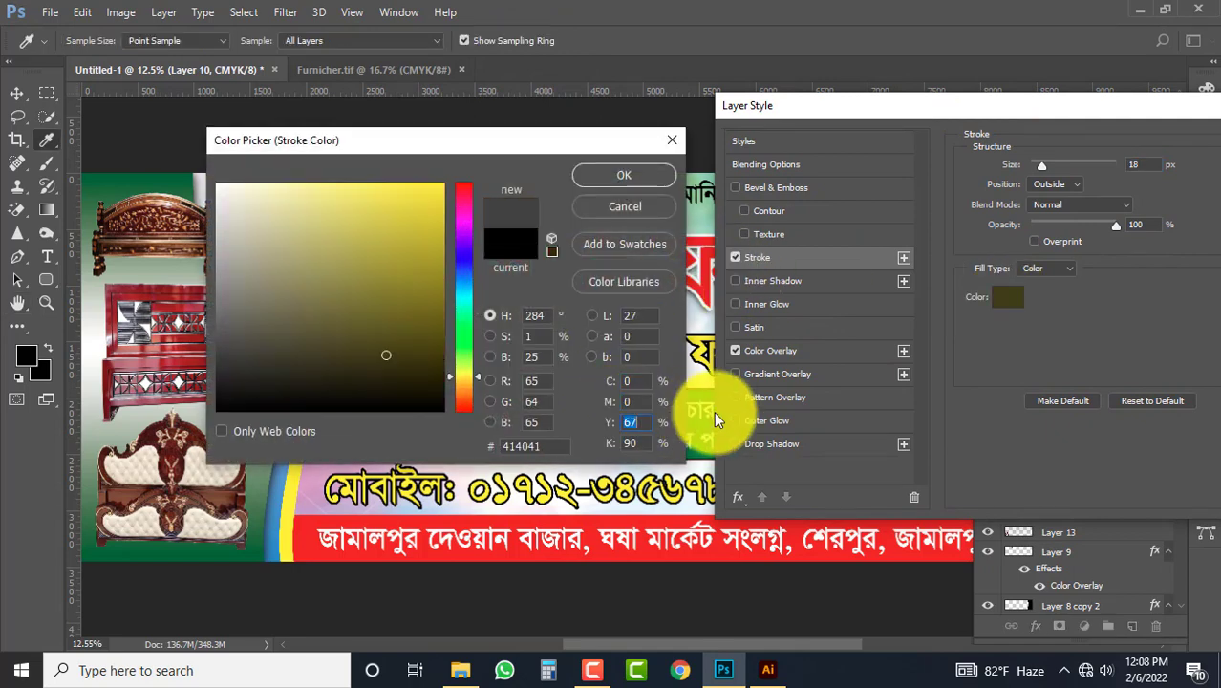
{"action": "key", "text": "Tab"}
{"action": "type", "text": "0"}
{"action": "key", "text": "Return"}
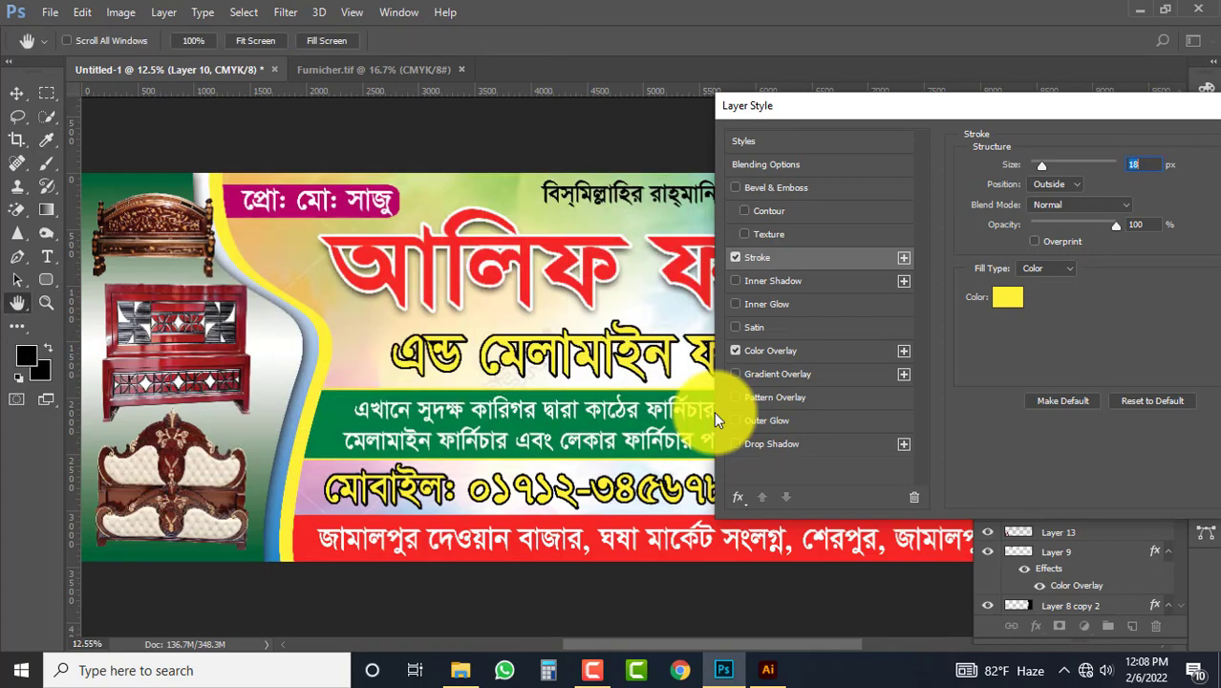
{"action": "key", "text": "Return"}
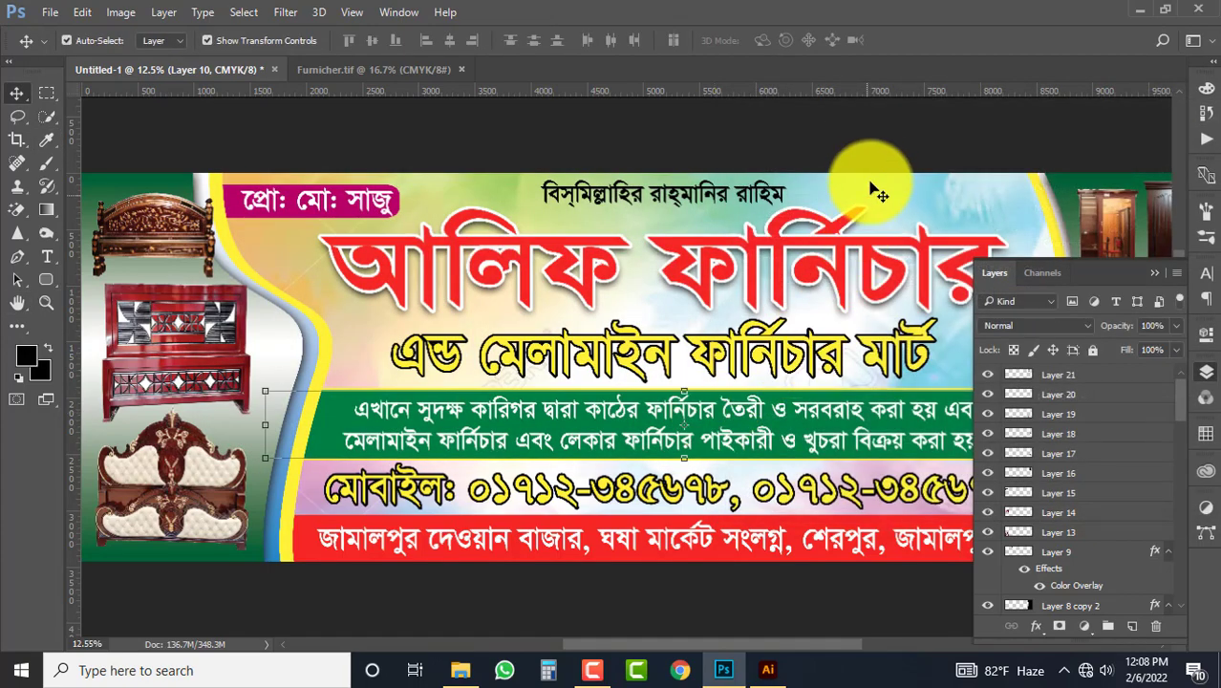
Step: Examine the whole banner without the surrounding panels, checking the outlined green band, text, curved ends and furniture images
{"action": "key", "text": "Tab"}
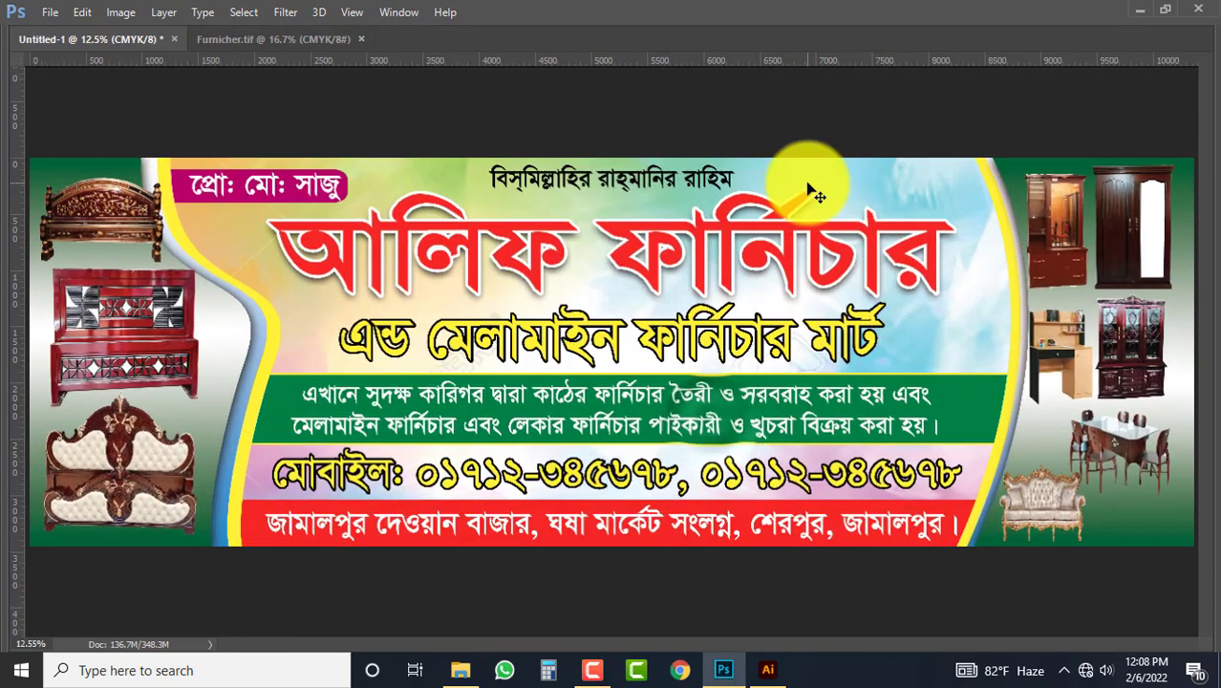
{"action": "left_click", "coordinate": [699, 307], "text": "alt"}
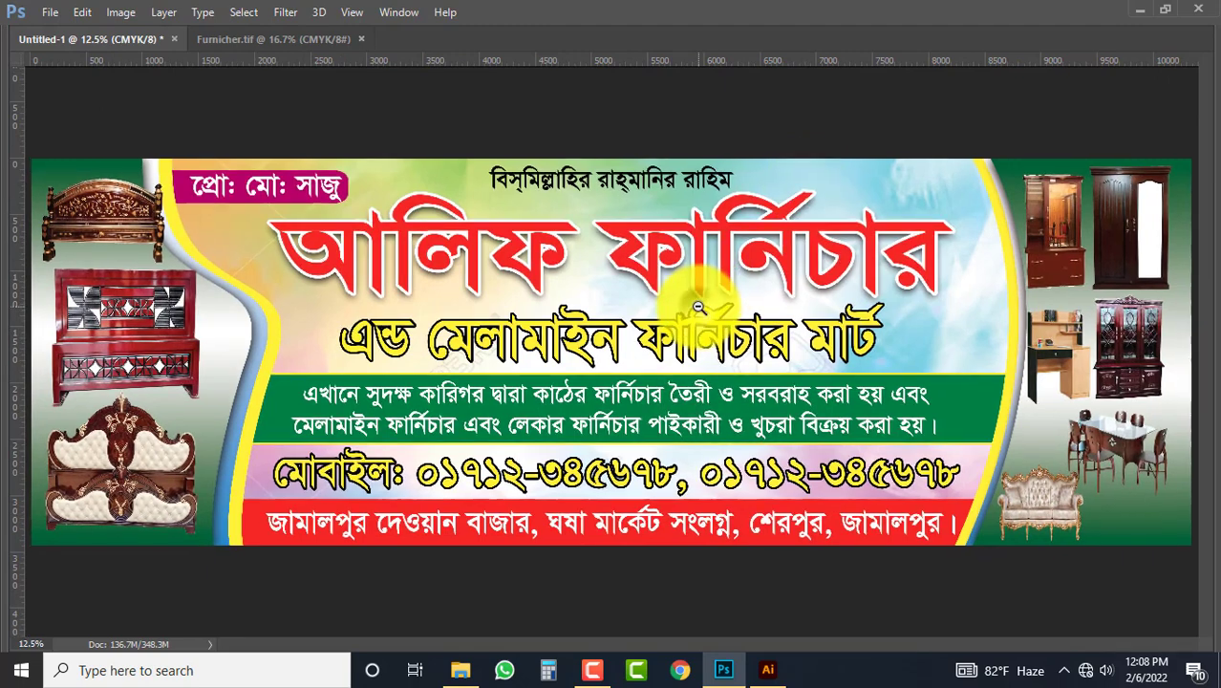
{"action": "left_click", "coordinate": [698, 307], "text": "alt"}
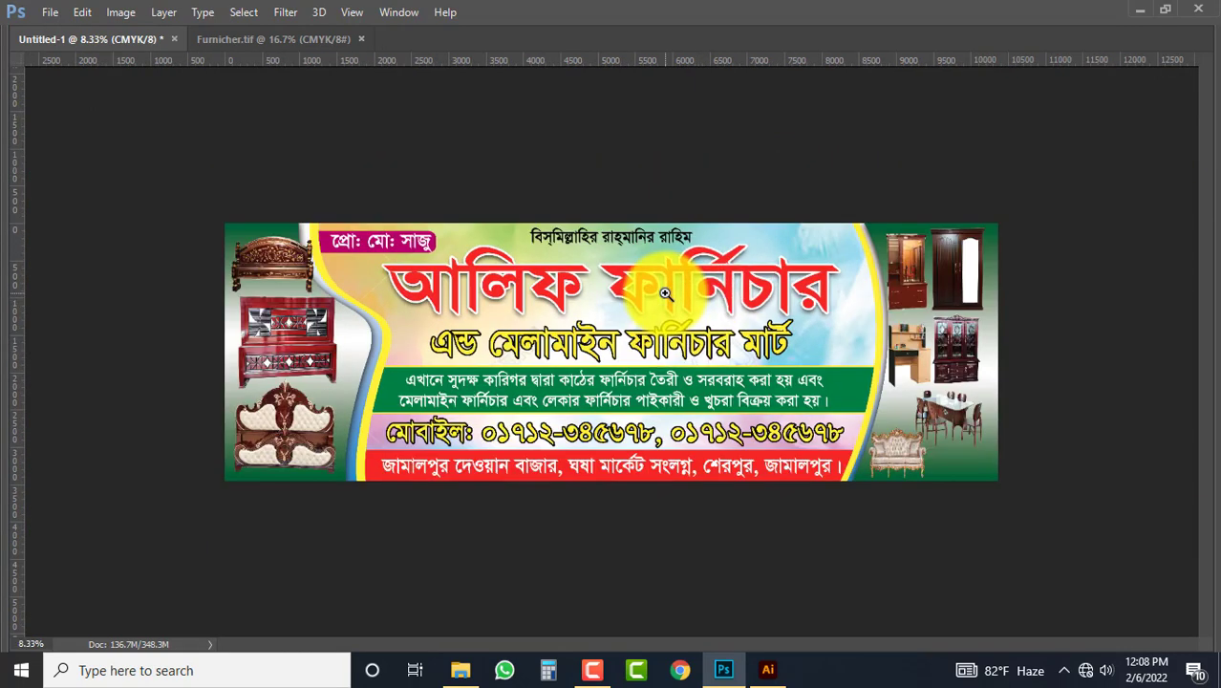
{"action": "left_click", "coordinate": [665, 293]}
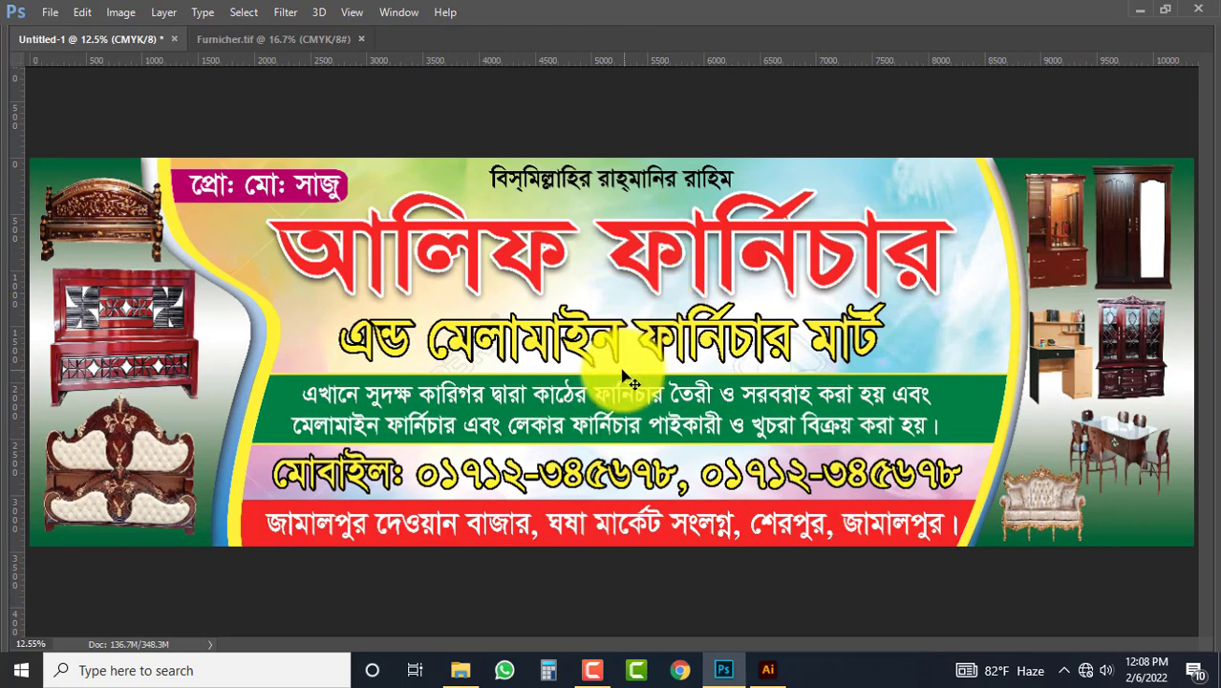
{"action": "left_click", "coordinate": [621, 370], "text": "alt"}
{"action": "left_click", "coordinate": [621, 370], "text": "alt"}
{"action": "key", "text": "Tab"}
{"action": "key", "text": "v"}
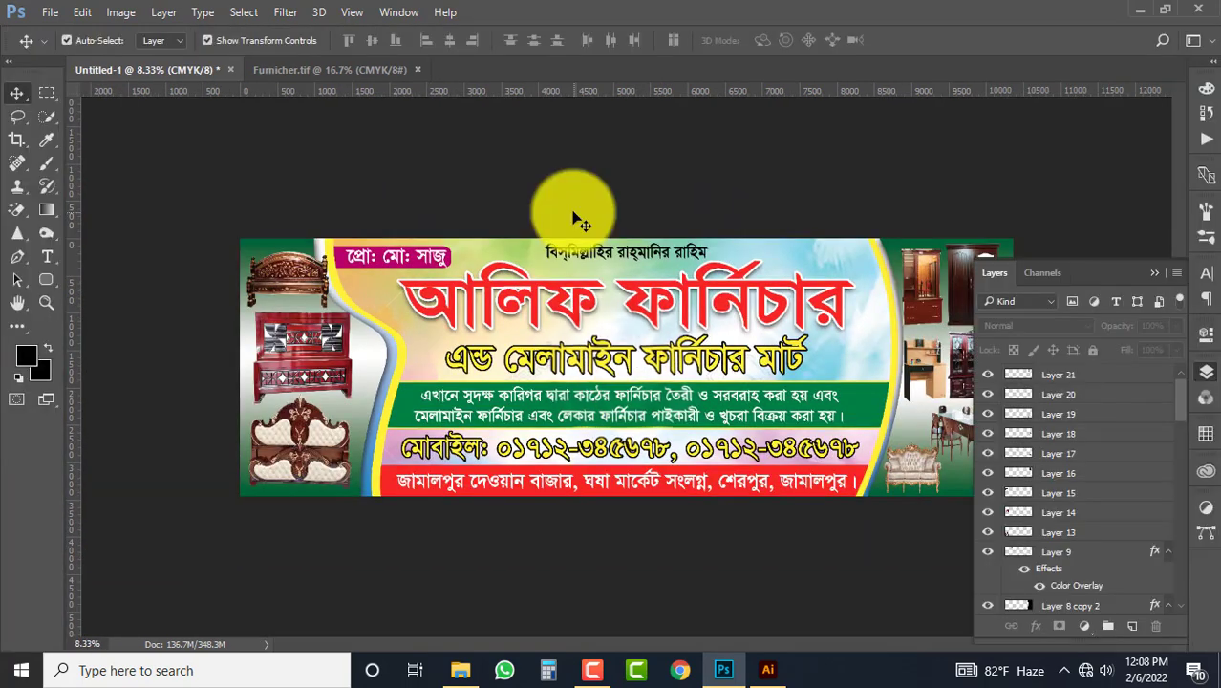